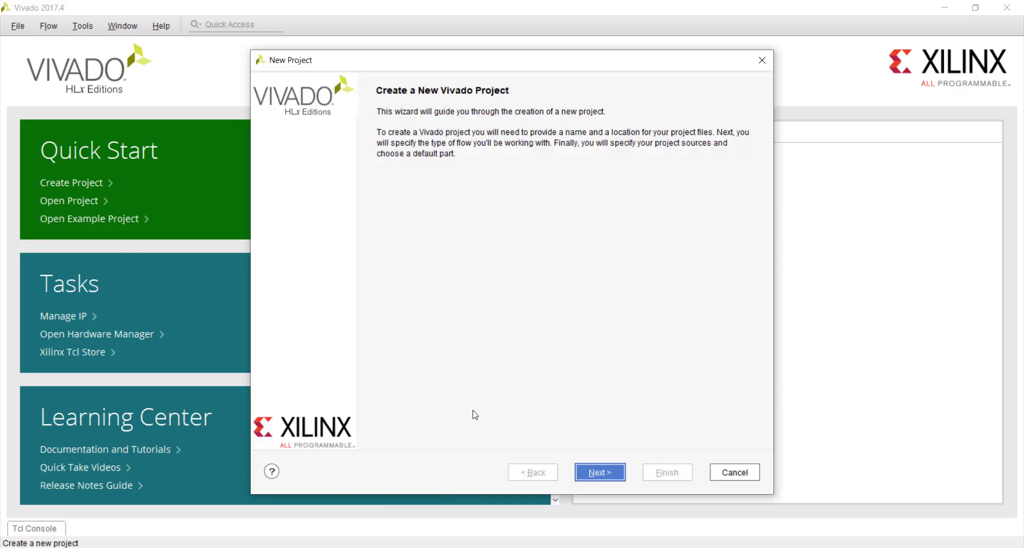
# Step: Name the new project IpEvaluation and proceed with the default location, project type, sources and constraints
pyautogui.click(597, 480)
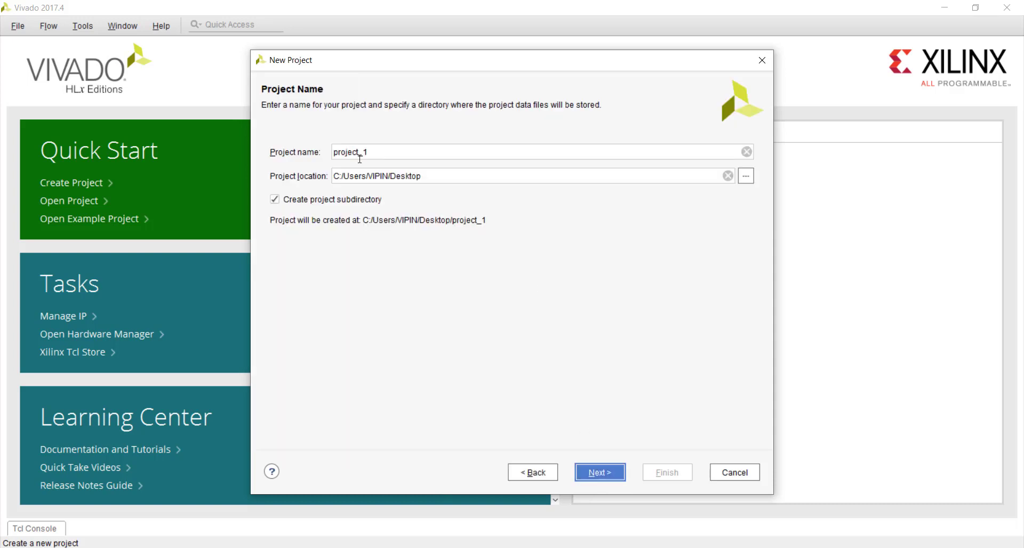
pyautogui.doubleClick(390, 153)
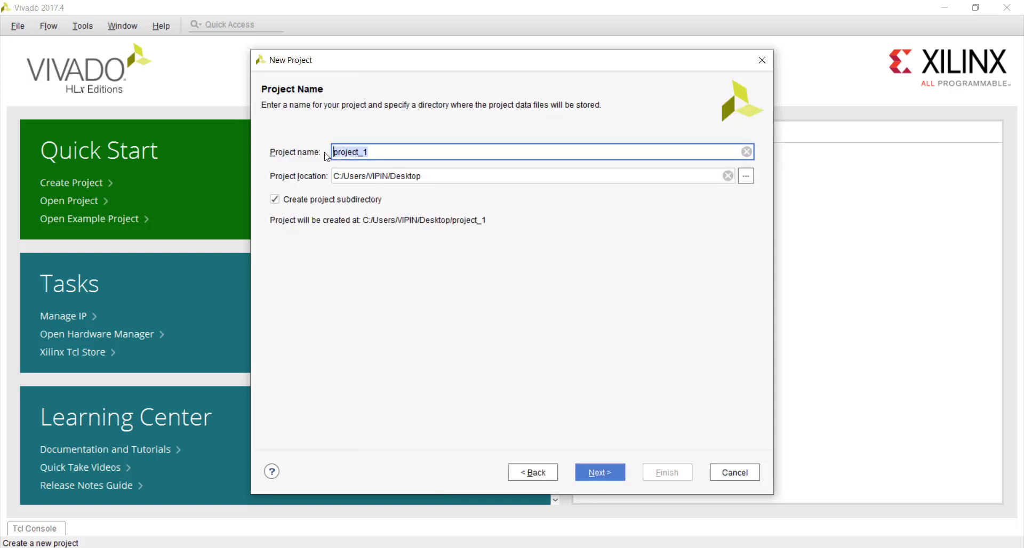
pyautogui.write('IpEvaluation')
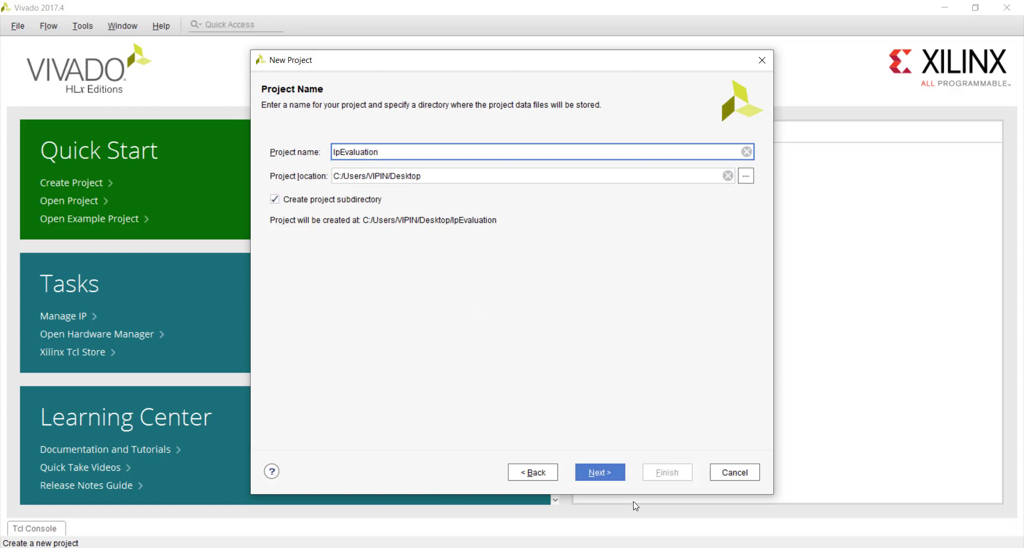
pyautogui.click(611, 480)
pyautogui.click(612, 480)
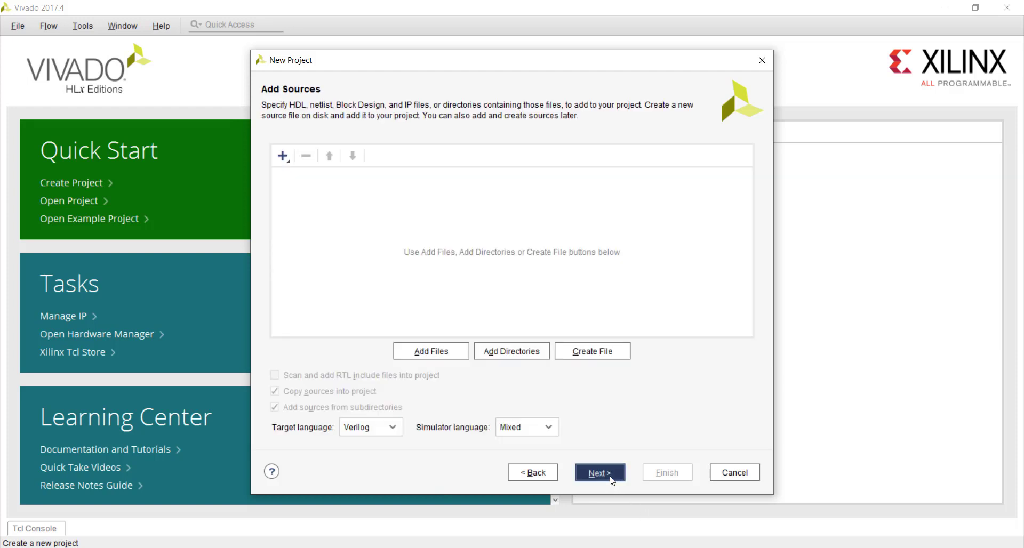
pyautogui.click(611, 479)
pyautogui.click(608, 479)
# Step: Choose the ZedBoard Zynq Evaluation and Development Kit as the target board and finish creating the project
pyautogui.click(379, 157)
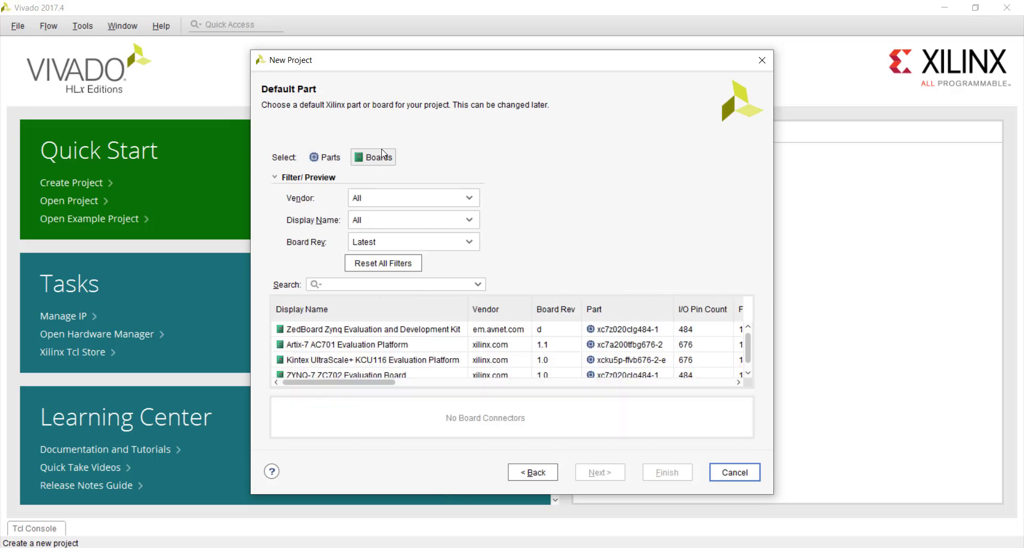
pyautogui.click(347, 335)
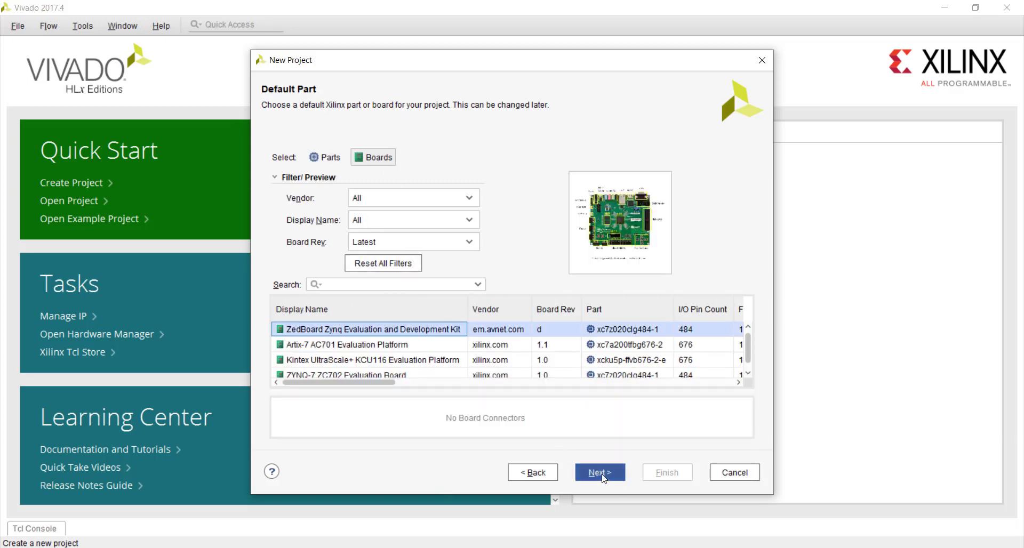
pyautogui.click(606, 472)
pyautogui.click(655, 478)
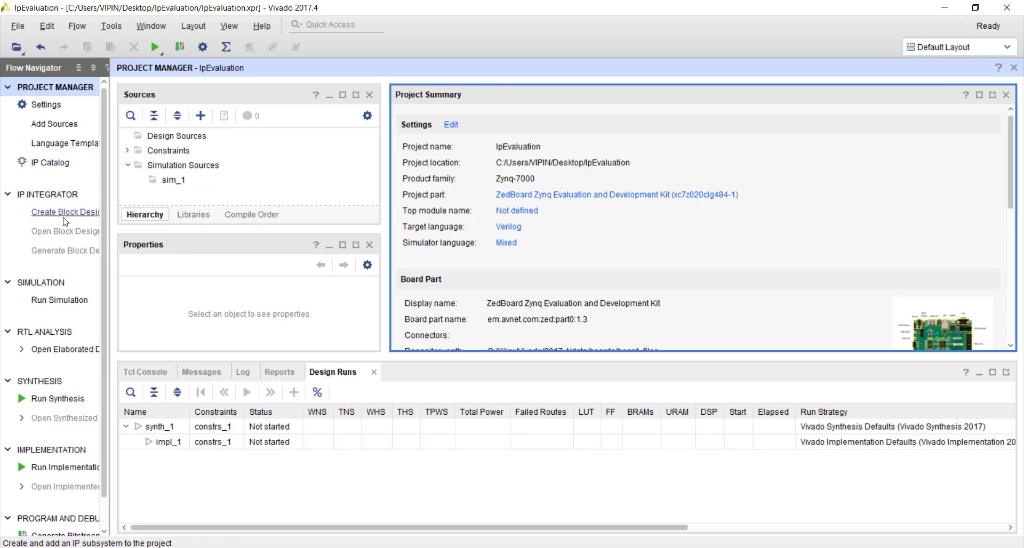
# Step: Search the IP catalog for FIFO and enlarge the catalog area
pyautogui.click(59, 168)
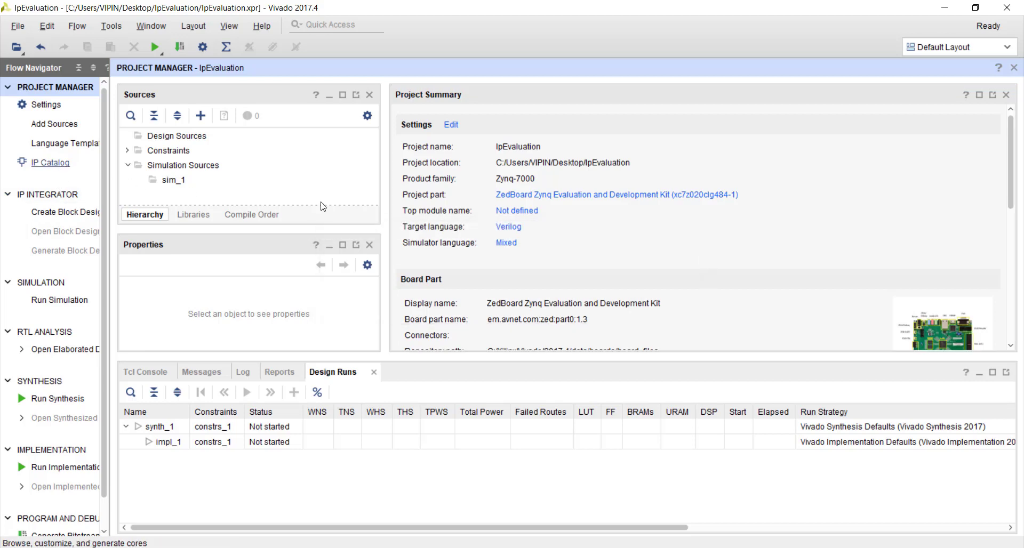
pyautogui.write('FIFO')
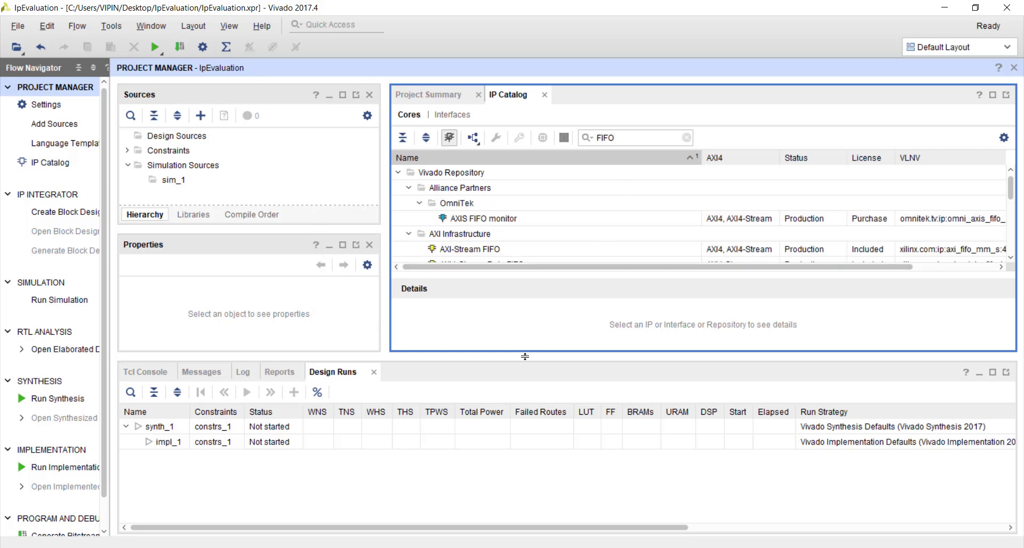
pyautogui.moveTo(522, 358); pyautogui.dragTo(523, 453)
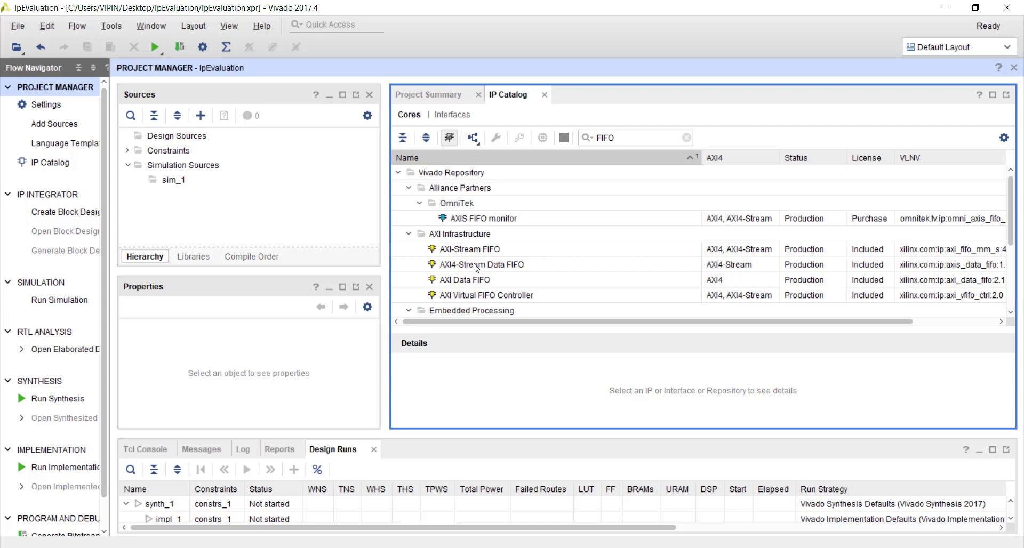
# Step: Open the FIFO Generator core under Memories & Storage Elements for customization
pyautogui.click(474, 283)
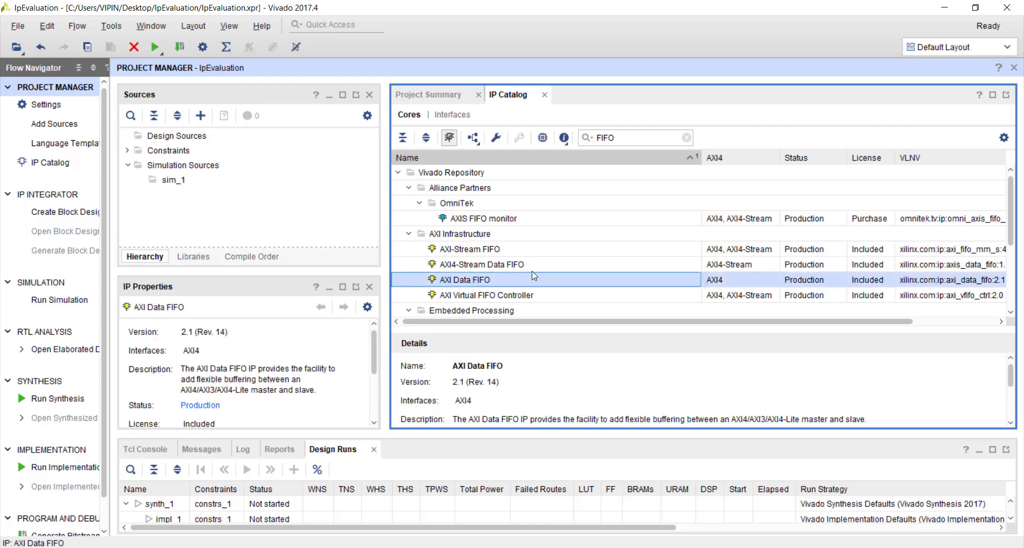
pyautogui.scroll(-1, 534, 276)
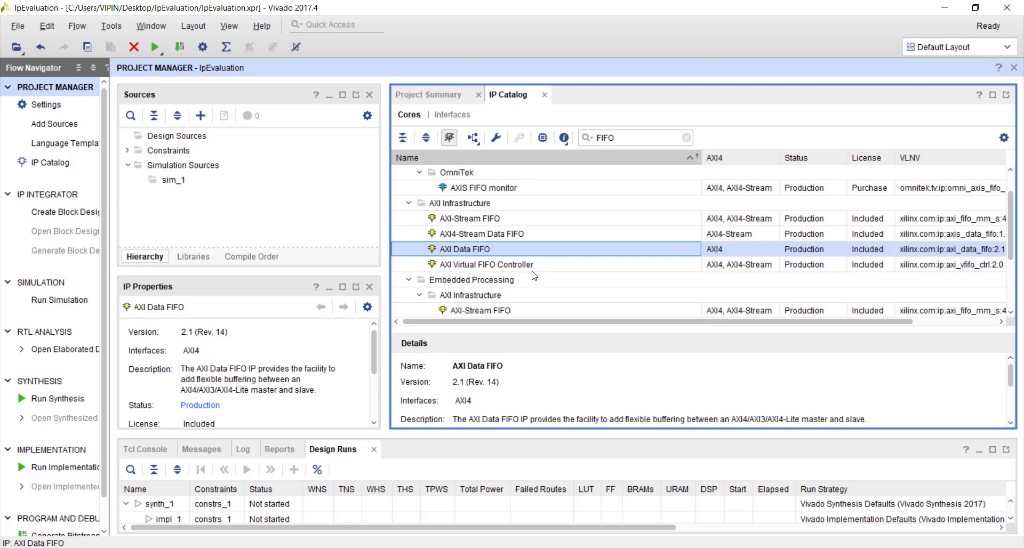
pyautogui.scroll(-2, 534, 276)
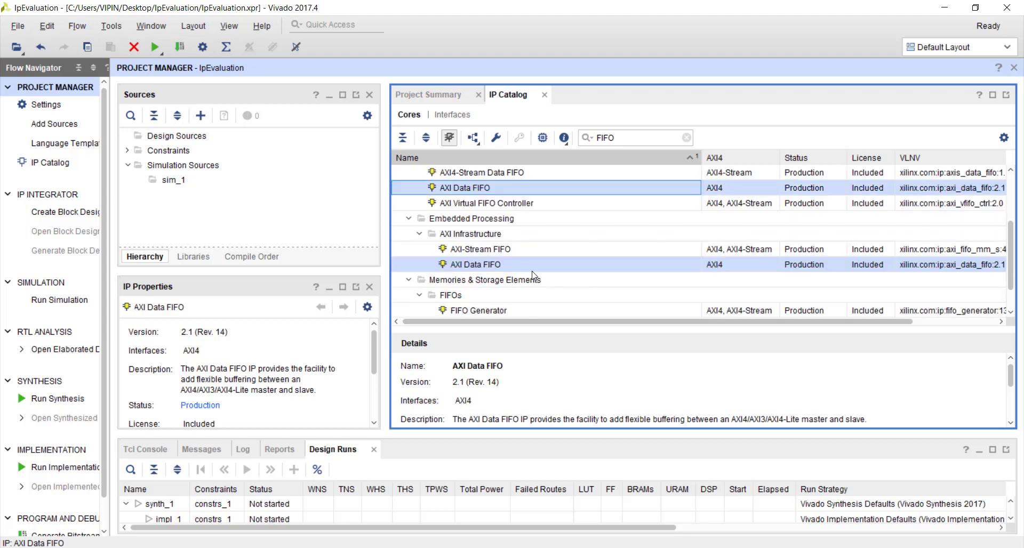
pyautogui.scroll(-1, 567, 264)
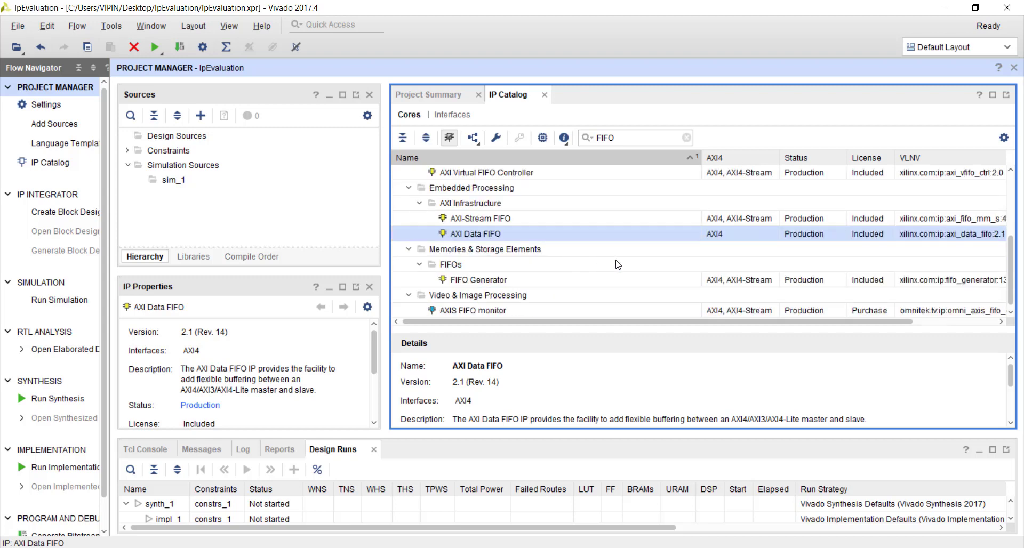
pyautogui.click(562, 280)
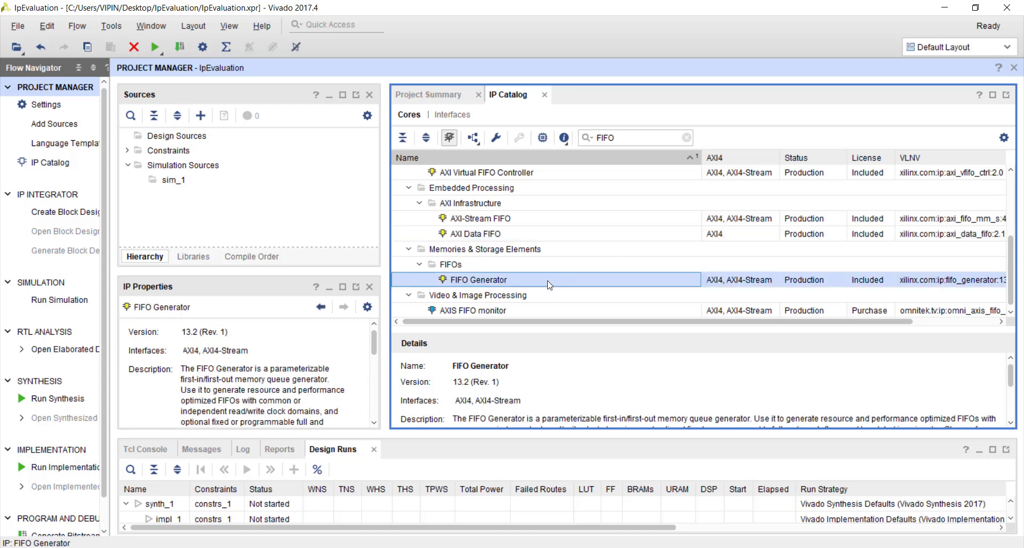
pyautogui.doubleClick(549, 286)
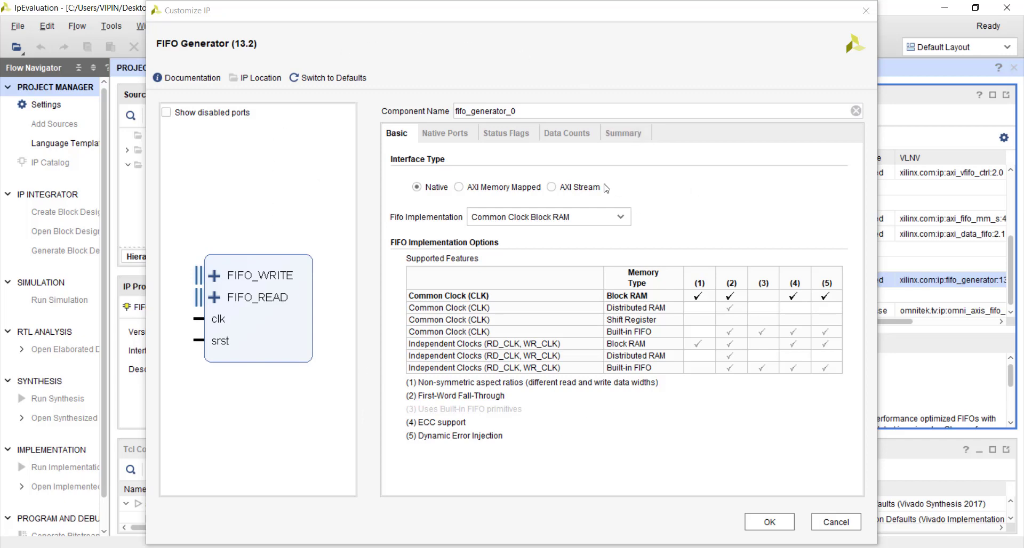
# Step: Name the component myFifo and expand the FIFO_WRITE and FIFO_READ port groups in the block preview
pyautogui.doubleClick(458, 111)
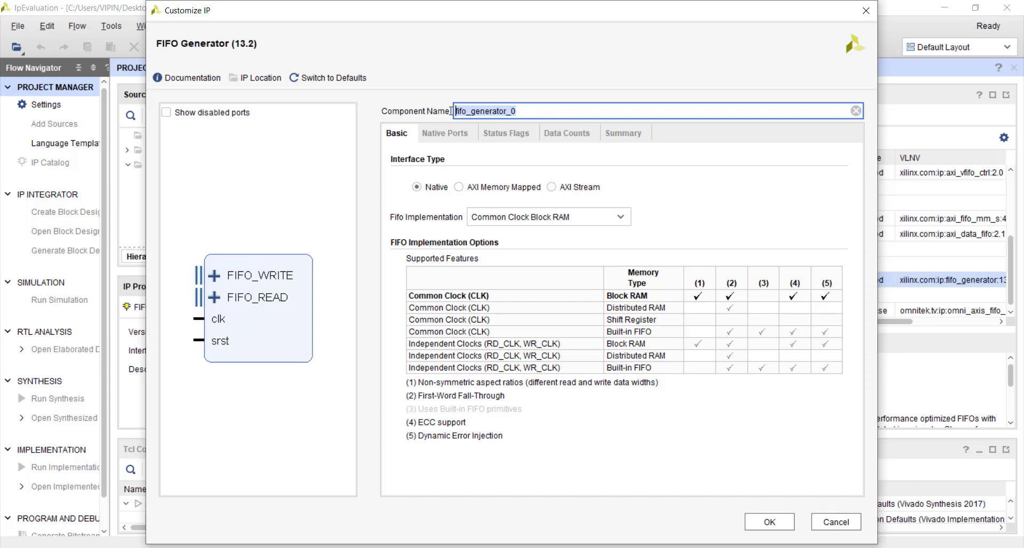
pyautogui.write('myFifo')
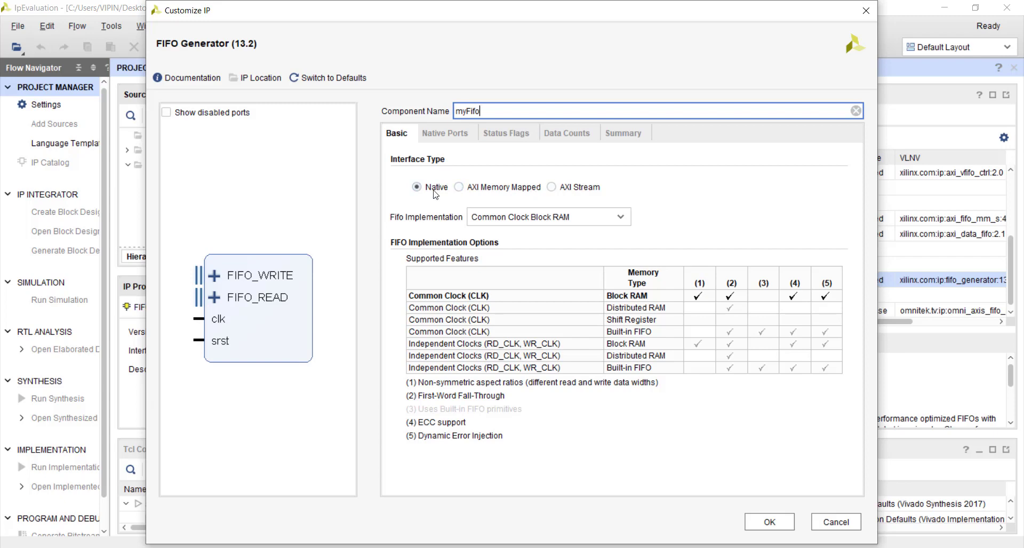
pyautogui.click(215, 276)
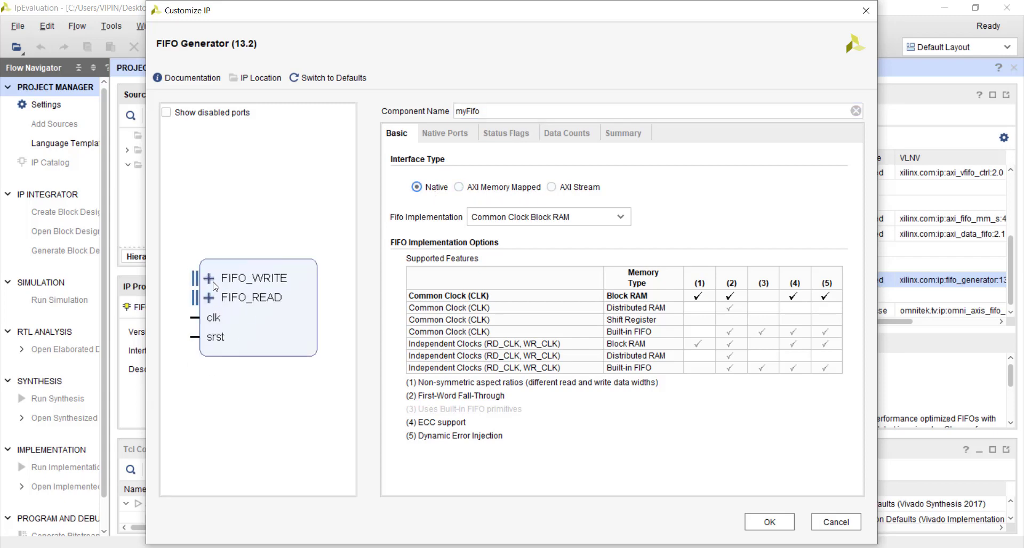
pyautogui.click(215, 282)
pyautogui.click(218, 360)
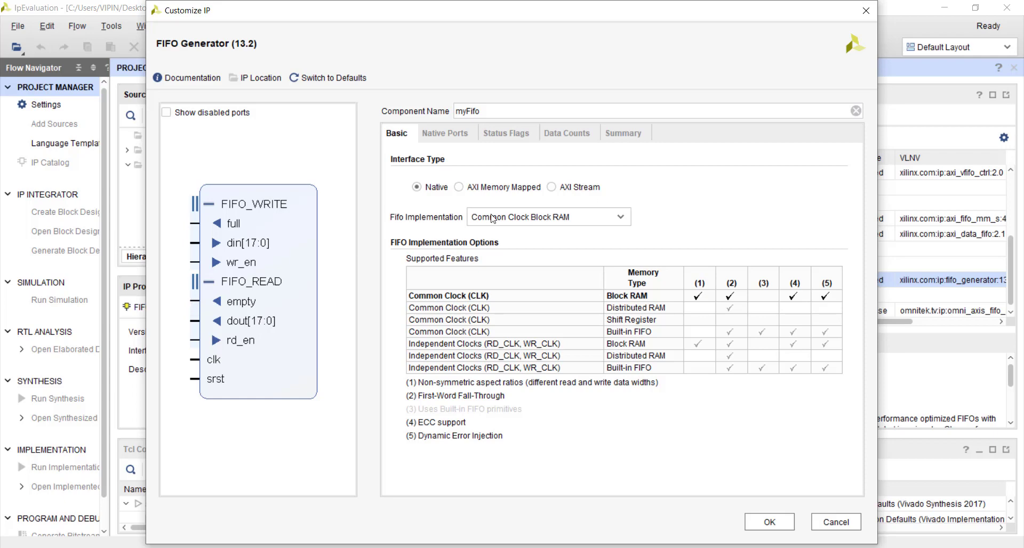
# Step: Switch the interface type to AXI Stream and examine the expanded S_AXIS and M_AXIS ports in a widened preview
pyautogui.click(582, 187)
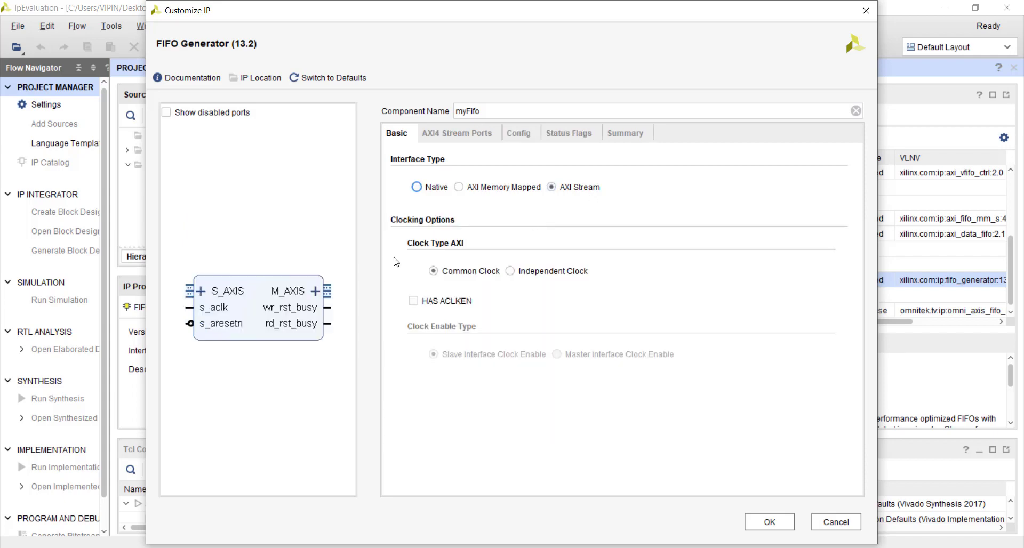
pyautogui.scroll(2, 231, 297)
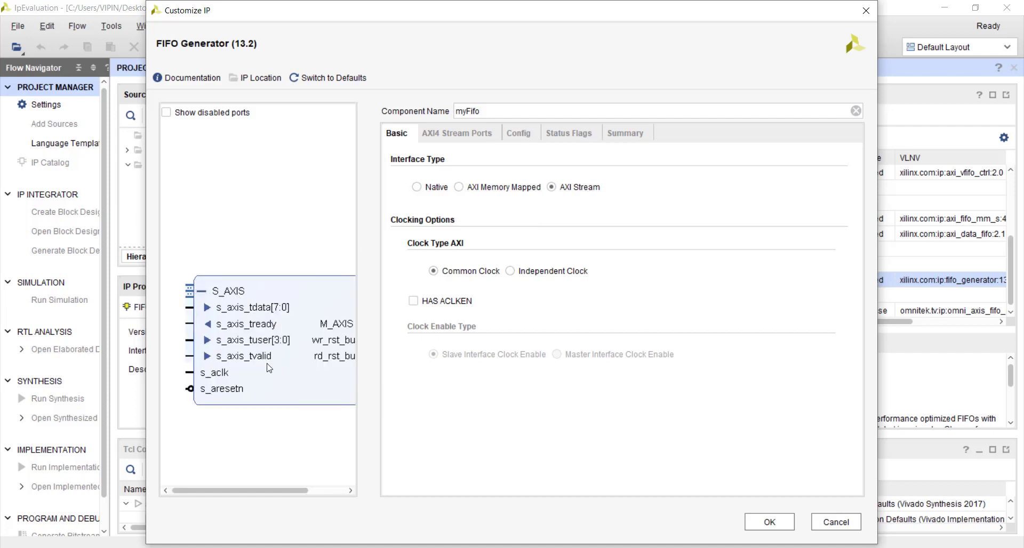
pyautogui.moveTo(271, 490)
pyautogui.mouseDown()
pyautogui.moveTo(307, 491)
pyautogui.moveTo(260, 495)
pyautogui.mouseUp()
pyautogui.click(315, 324)
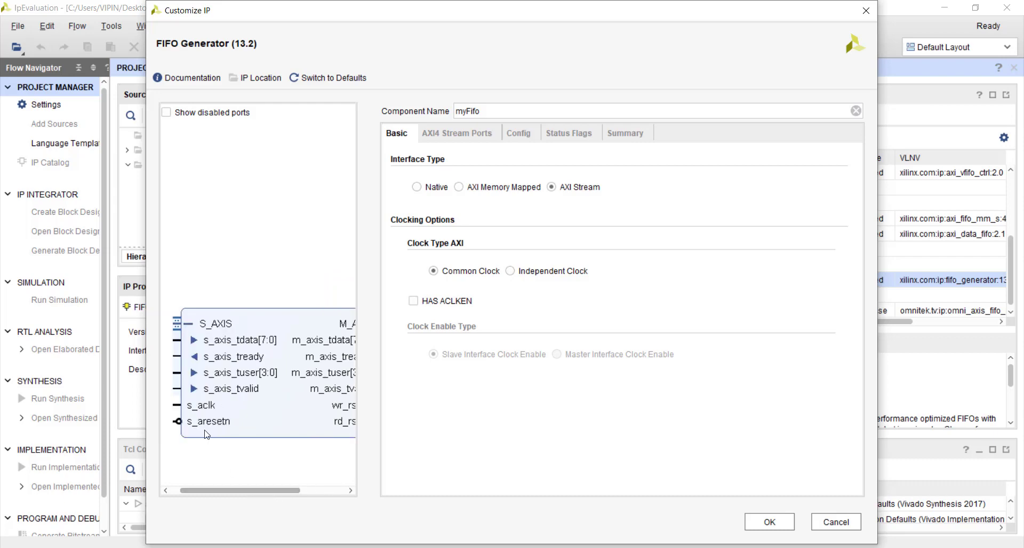
pyautogui.moveTo(147, 345); pyautogui.dragTo(56, 346)
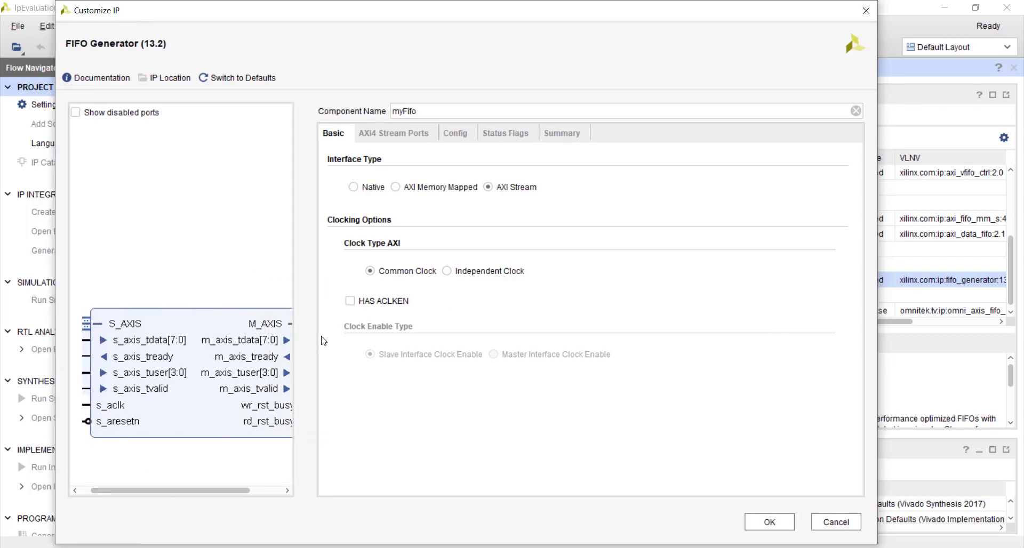
pyautogui.moveTo(305, 341); pyautogui.dragTo(388, 341)
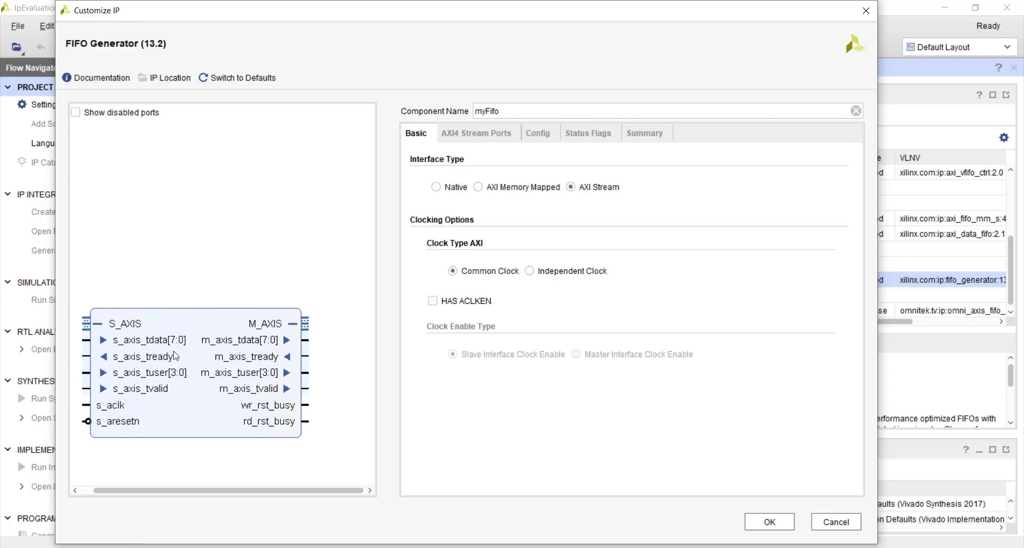
pyautogui.scroll(-1, 174, 352)
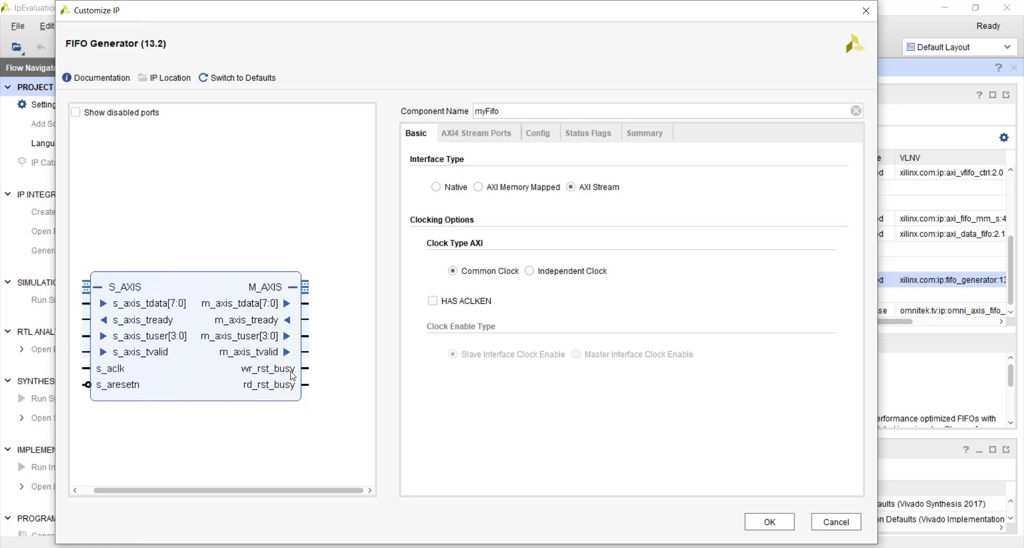
# Step: Switch the interface type to AXI Memory Mapped and examine the S_AXI and M_AXI port lists, collapsing both groups again
pyautogui.click(529, 192)
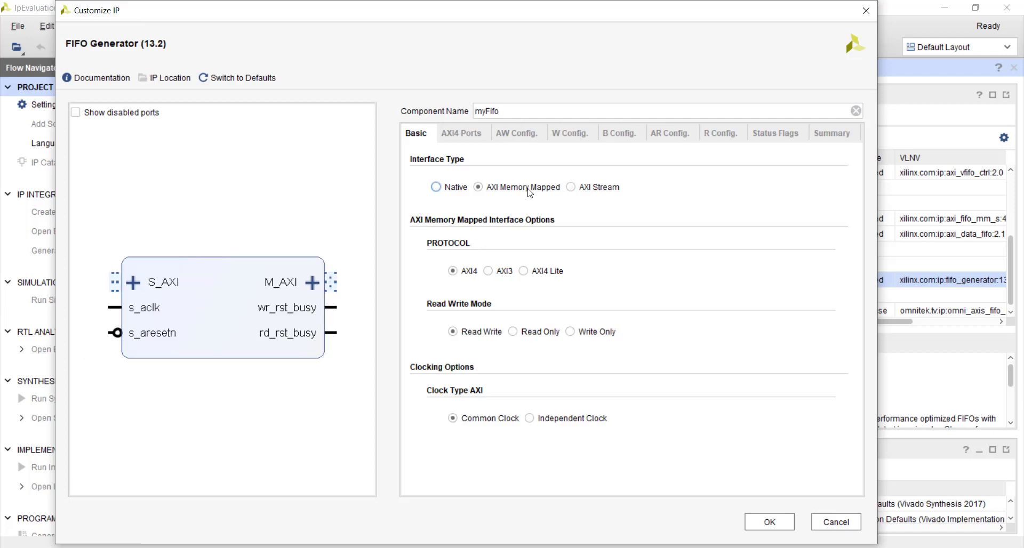
pyautogui.click(133, 283)
pyautogui.scroll(-3, 222, 291)
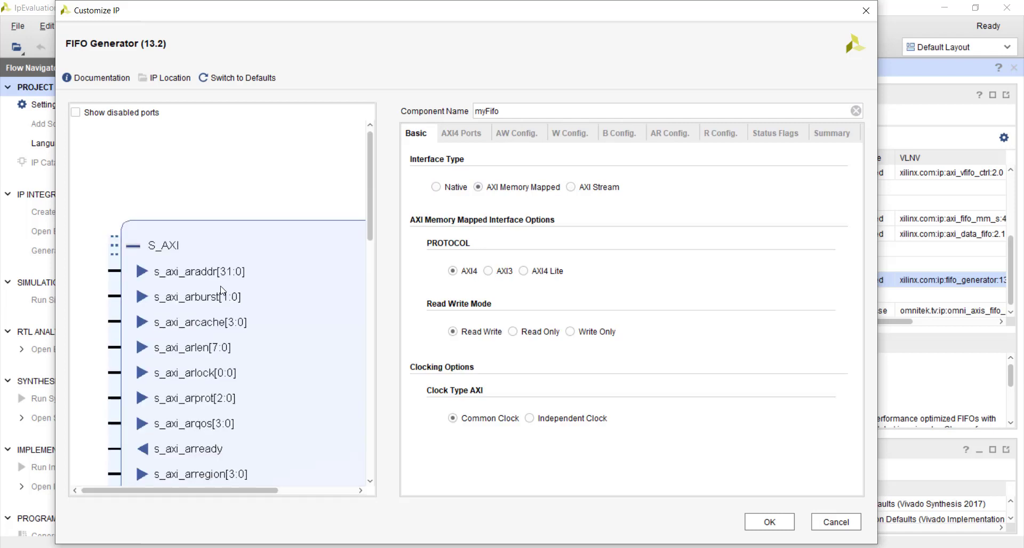
pyautogui.scroll(-2, 223, 290)
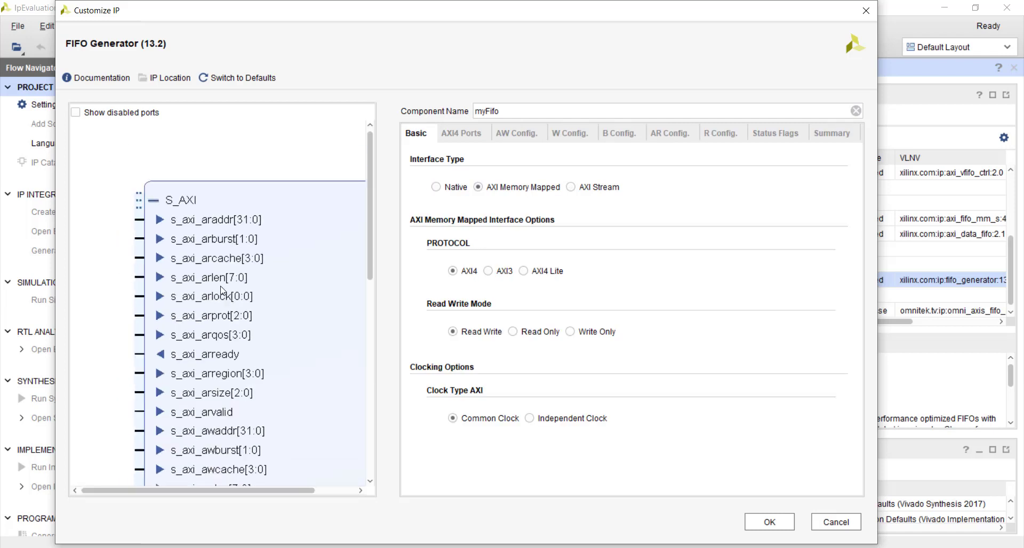
pyautogui.scroll(-1, 223, 291)
pyautogui.scroll(-2, 222, 291)
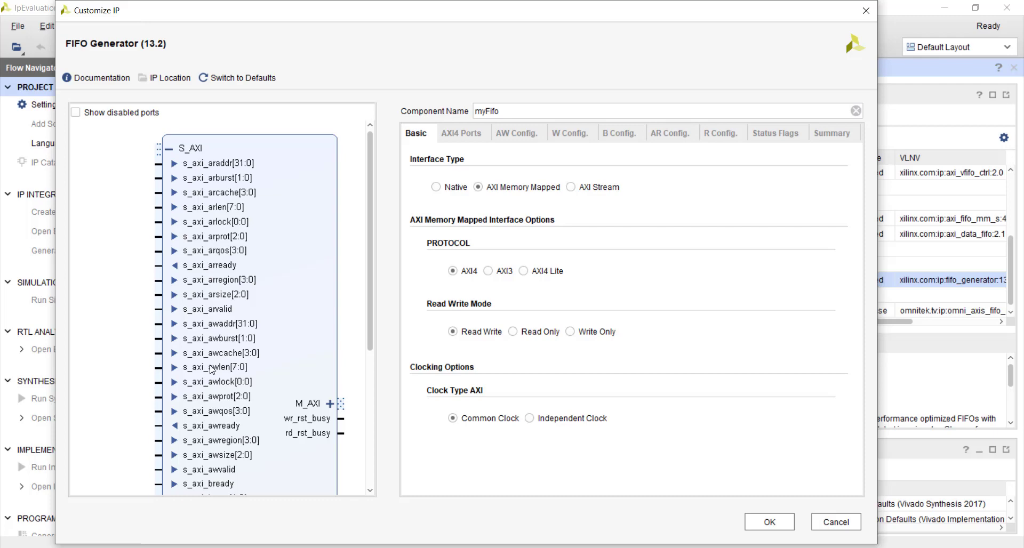
pyautogui.click(330, 403)
pyautogui.scroll(-8, 305, 341)
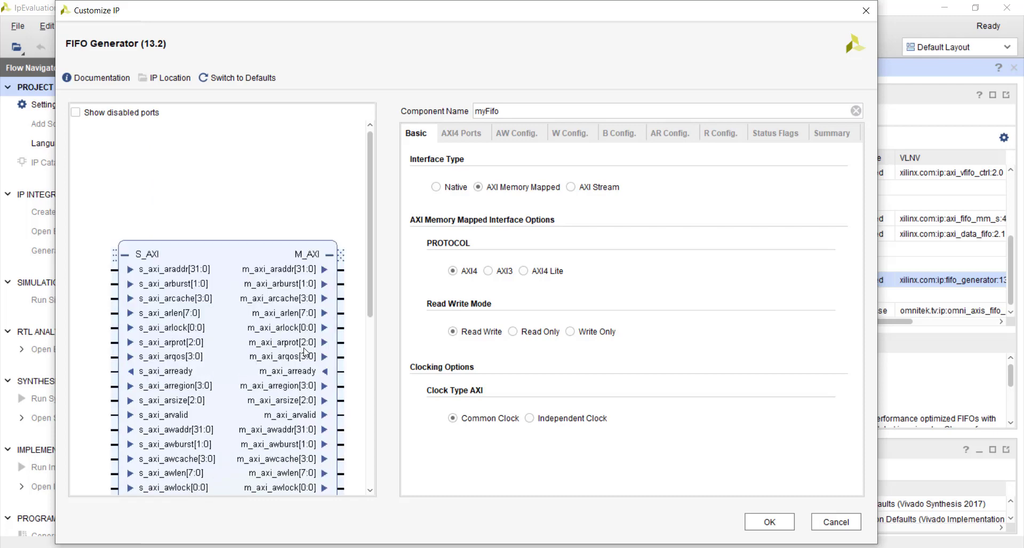
pyautogui.scroll(5, 306, 353)
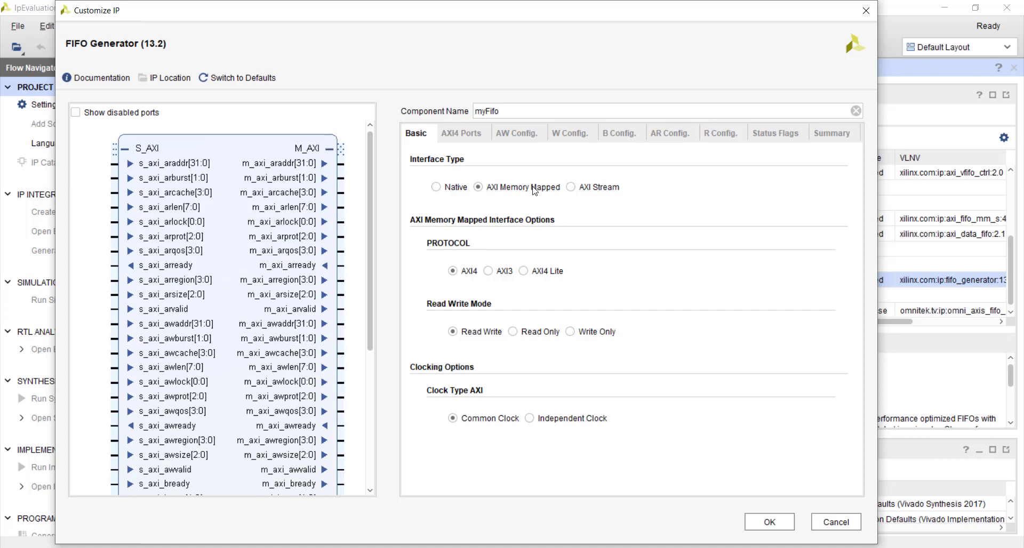
pyautogui.click(330, 149)
pyautogui.scroll(-1, 202, 163)
pyautogui.scroll(3, 203, 167)
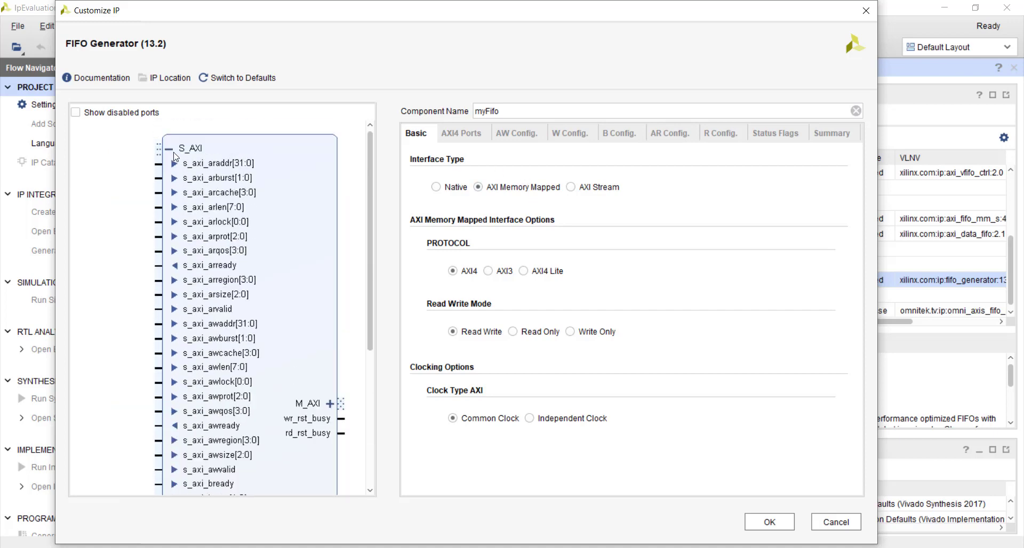
pyautogui.click(170, 149)
# Step: Set the interface type back to Native and expand the FIFO_WRITE port group
pyautogui.click(436, 186)
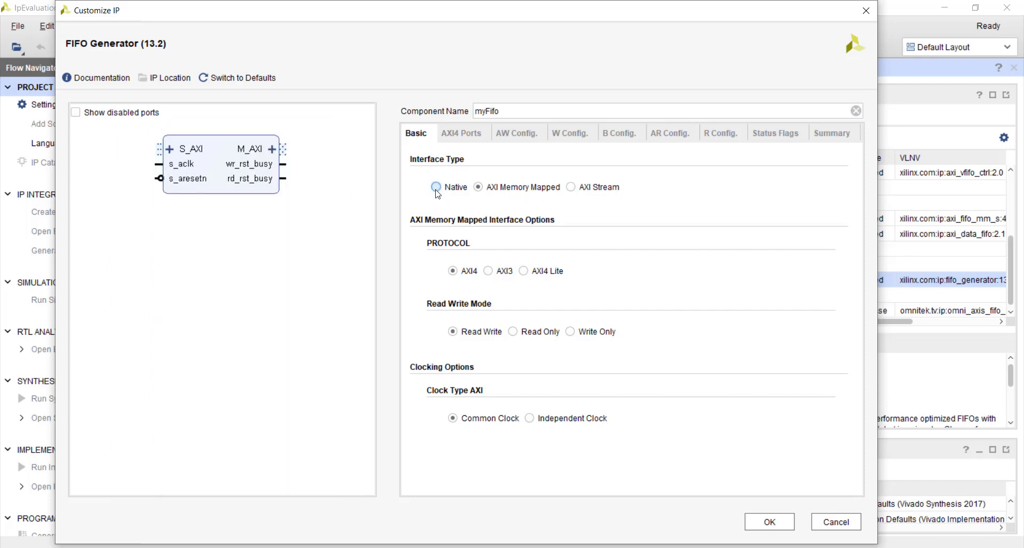
pyautogui.click(145, 262)
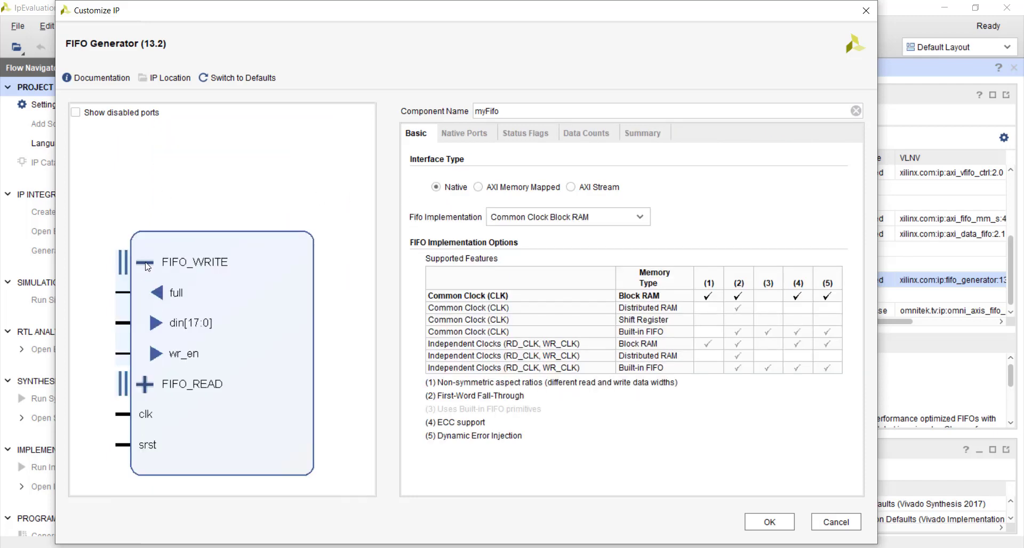
# Step: Collapse the FIFO_WRITE ports and alternate the interface type between AXI Stream and Native to compare the block previews, ending on Native
pyautogui.click(145, 262)
pyautogui.click(145, 293)
pyautogui.click(167, 293)
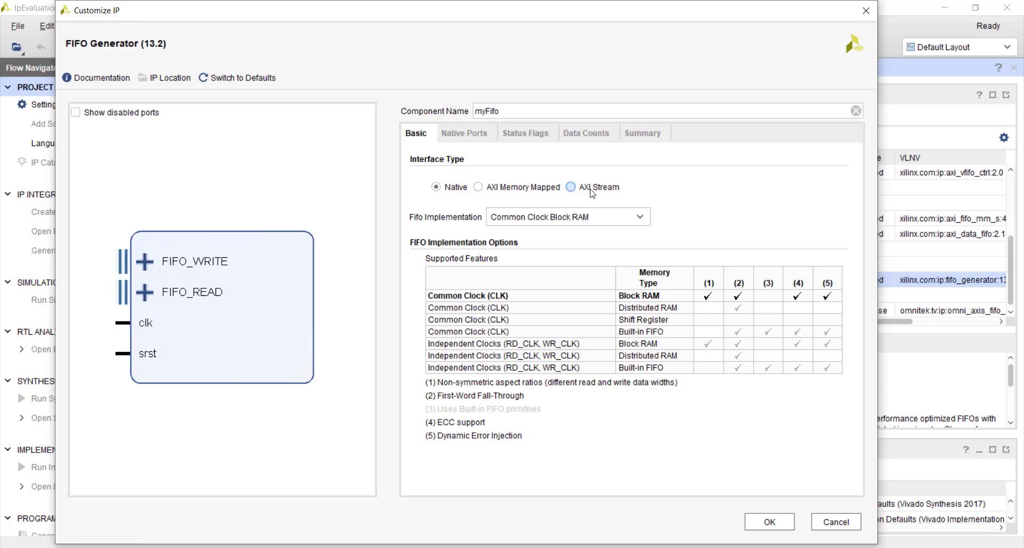
pyautogui.click(591, 189)
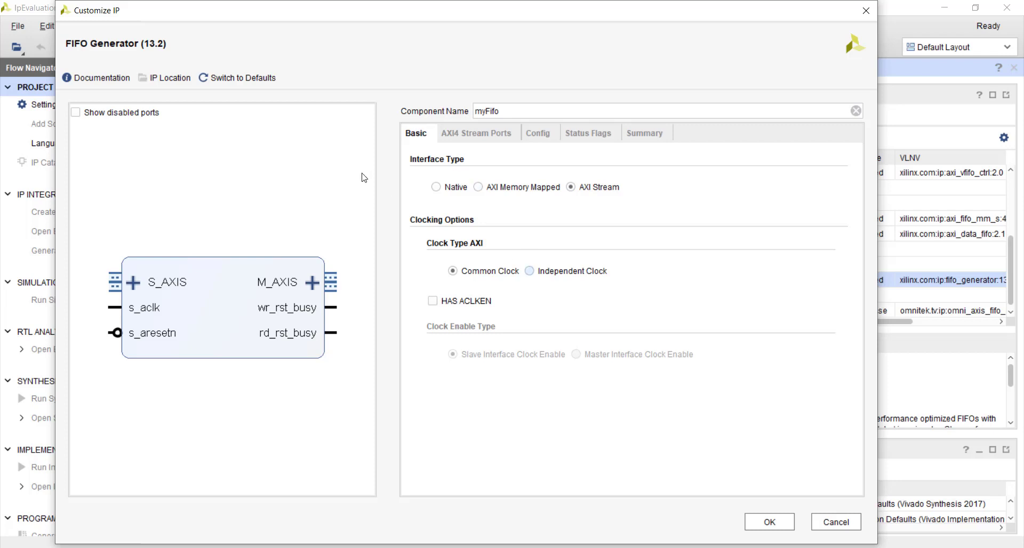
pyautogui.click(441, 186)
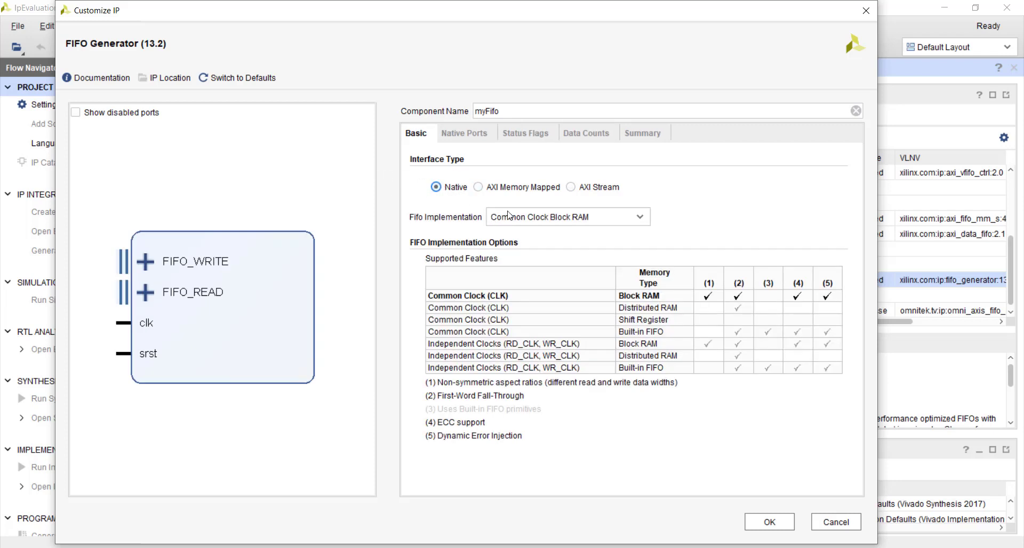
pyautogui.click(571, 188)
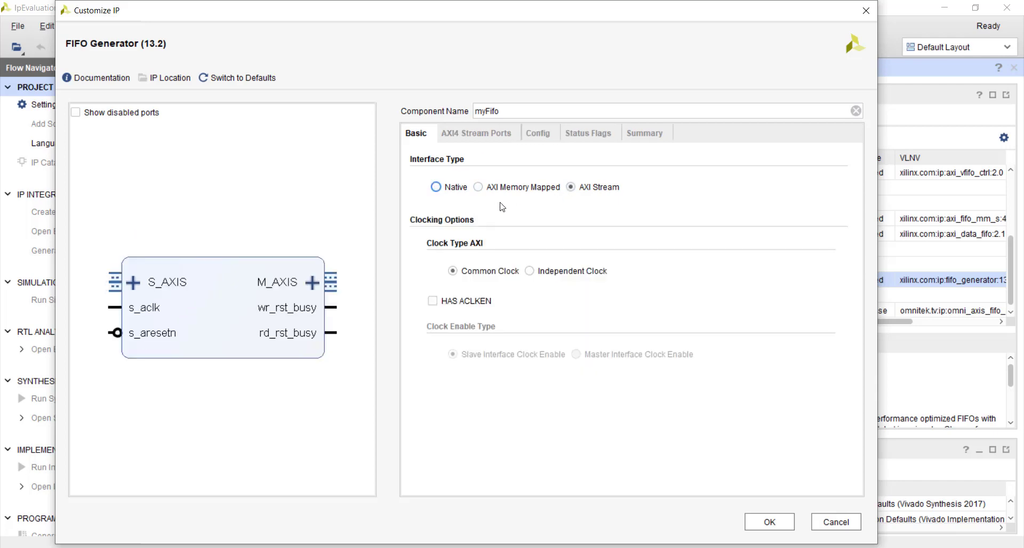
pyautogui.click(436, 187)
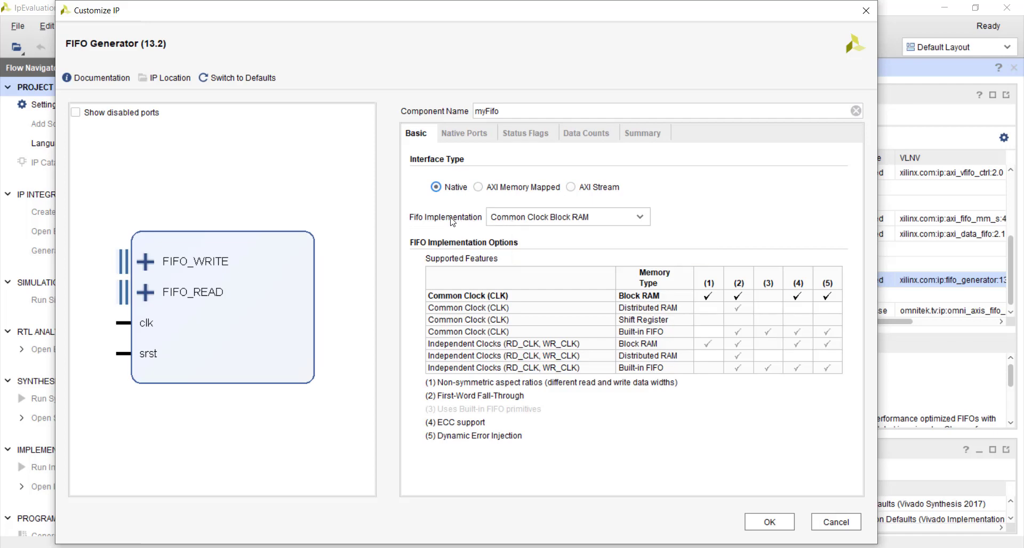
# Step: Review the FIFO implementation choices, keep Common Clock Block RAM, and examine the supported features for independent-clock distributed RAM
pyautogui.click(502, 219)
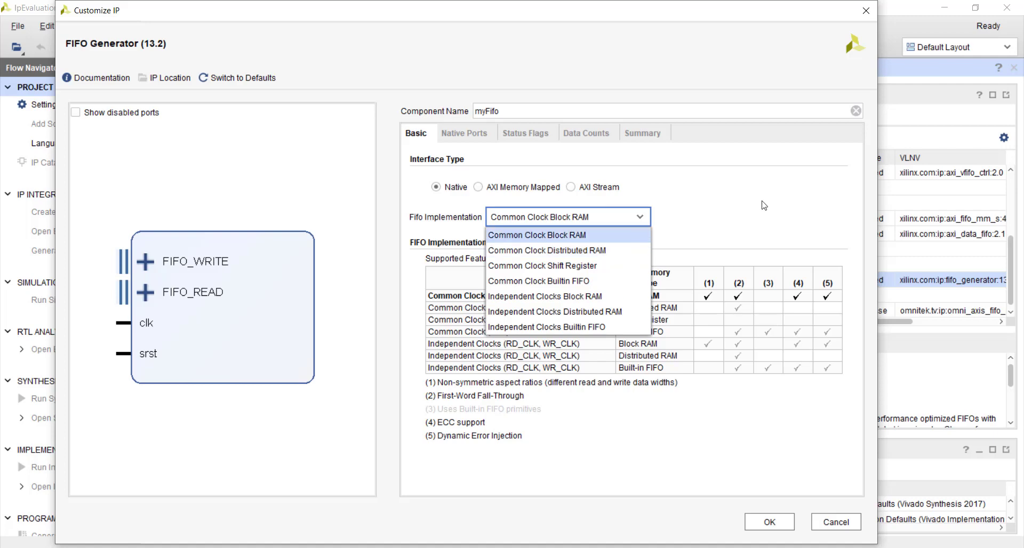
pyautogui.click(648, 235)
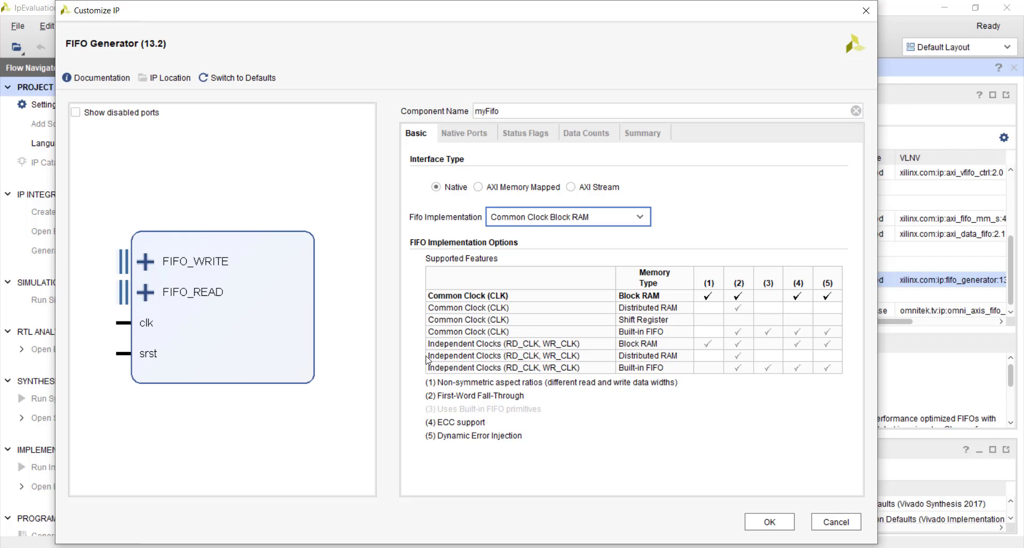
pyautogui.moveTo(427, 361)
pyautogui.click(708, 360)
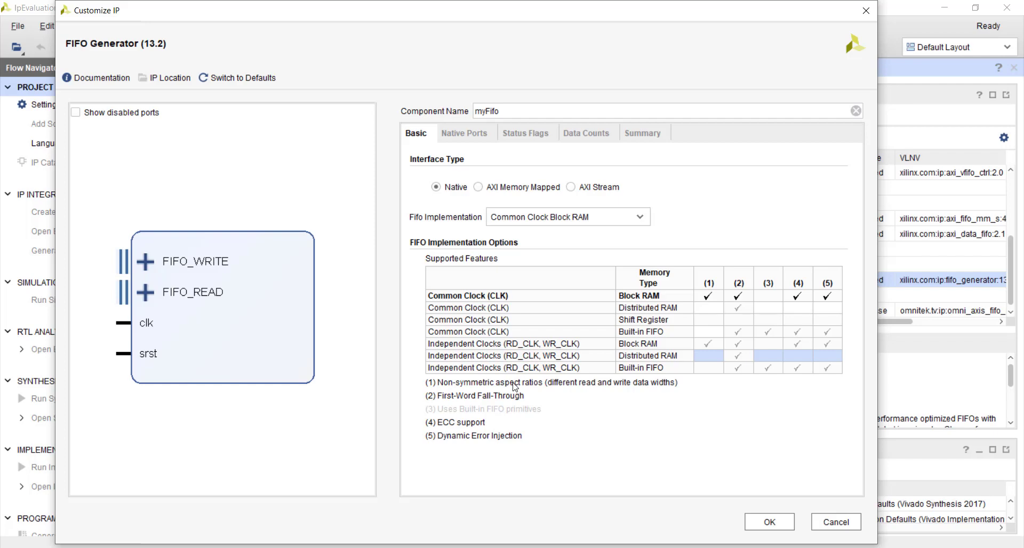
# Step: Examine the expanded FIFO_WRITE and FIFO_READ ports, collapse both groups, and review the FIFO implementation choices again without changing the selection
pyautogui.click(149, 262)
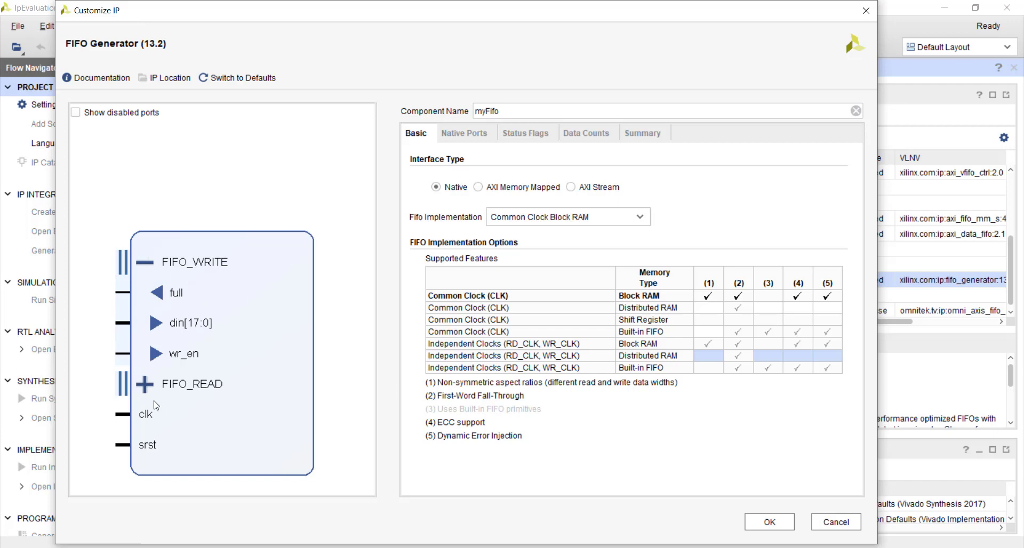
pyautogui.click(145, 384)
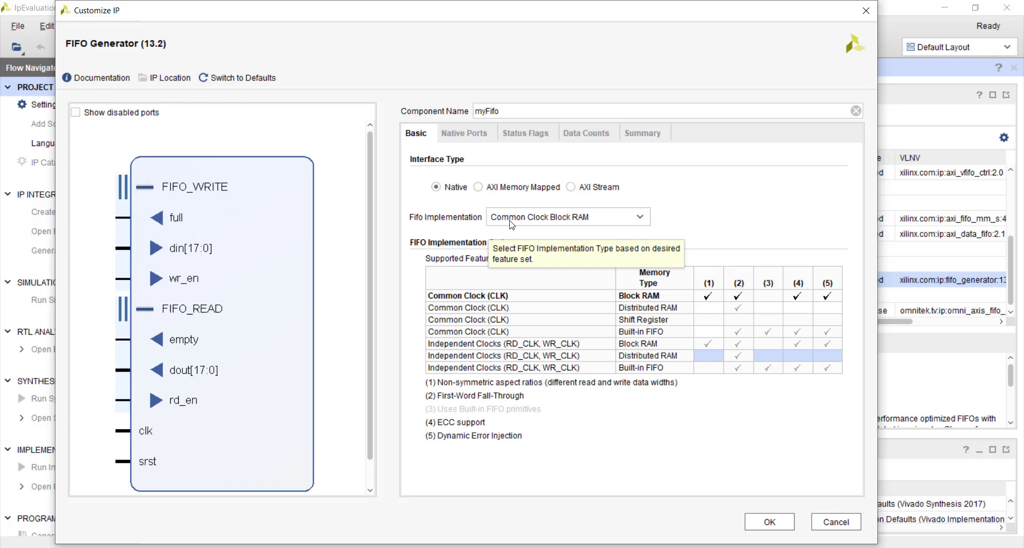
pyautogui.click(145, 188)
pyautogui.click(147, 220)
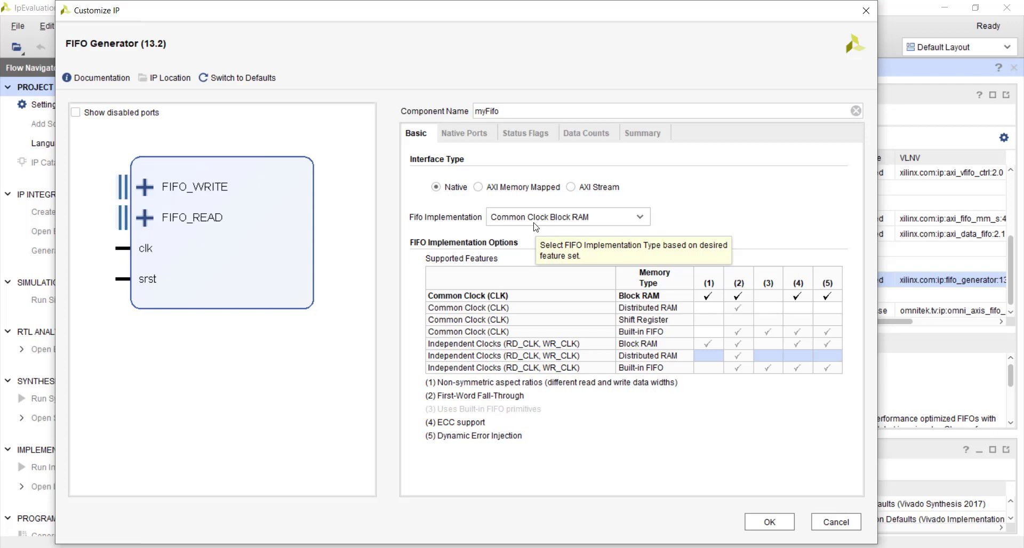
pyautogui.click(569, 223)
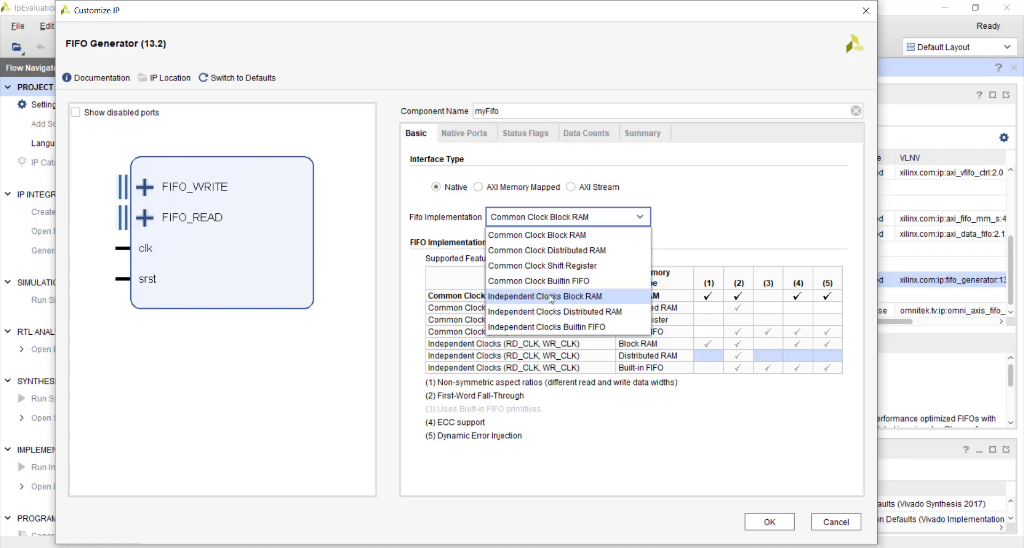
pyautogui.click(748, 202)
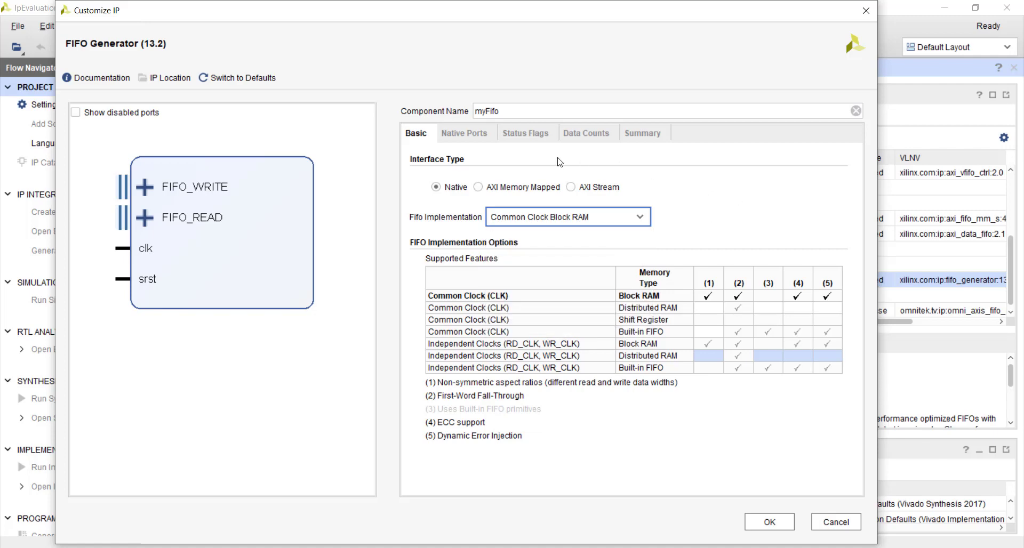
# Step: Open the native port settings and expand the FIFO_WRITE and FIFO_READ groups in the block preview
pyautogui.click(472, 137)
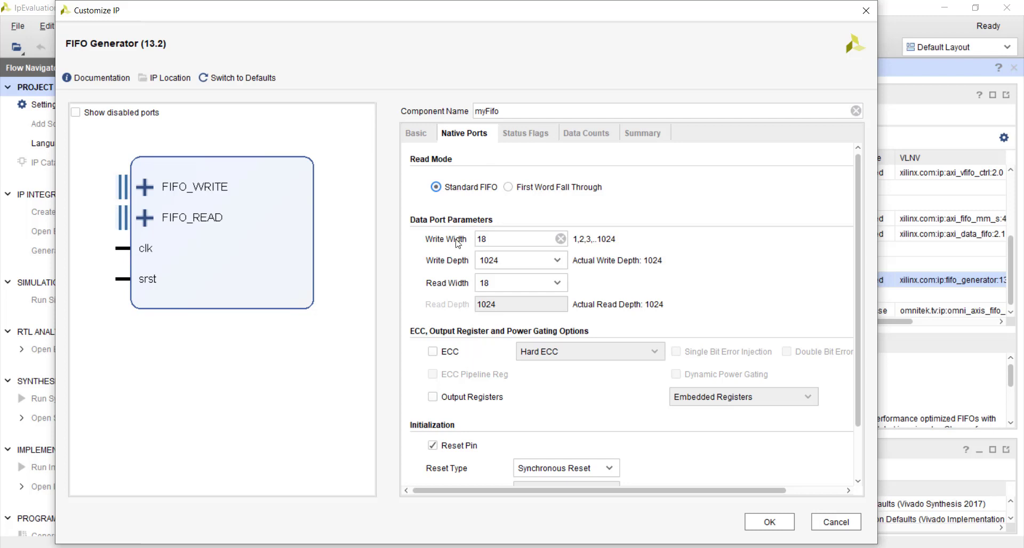
pyautogui.click(144, 191)
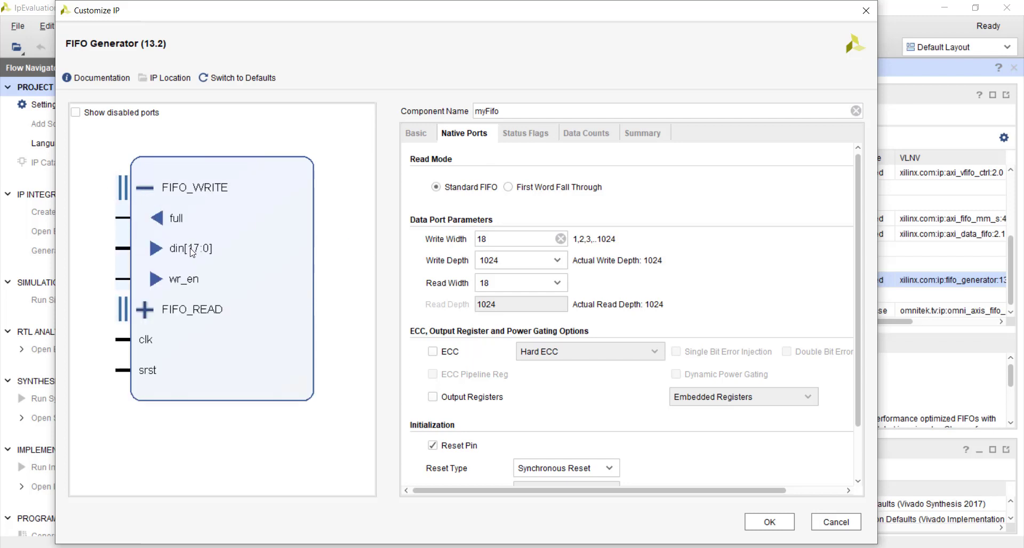
pyautogui.click(149, 317)
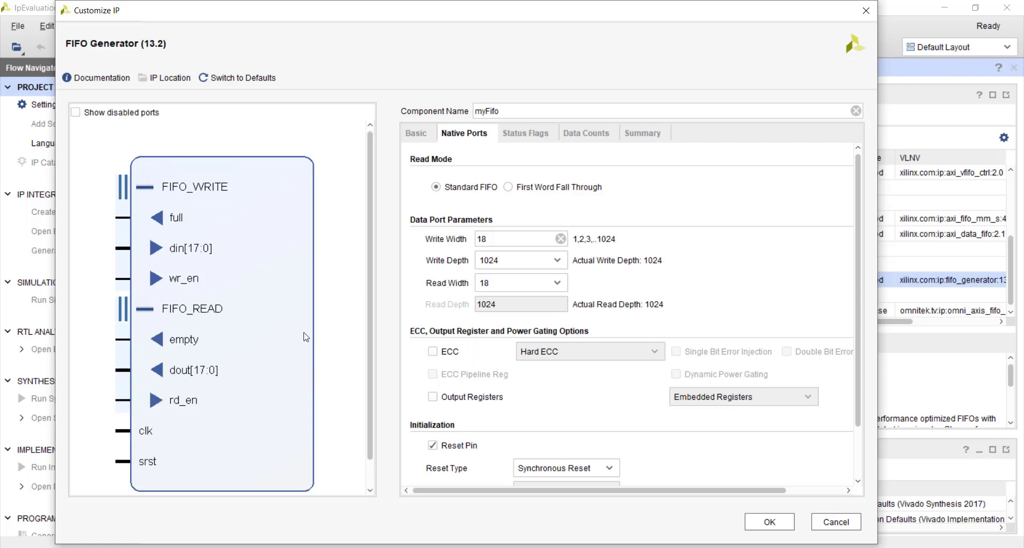
# Step: Set the write width to 8 and review the available write depths, keeping 1024
pyautogui.doubleClick(485, 239)
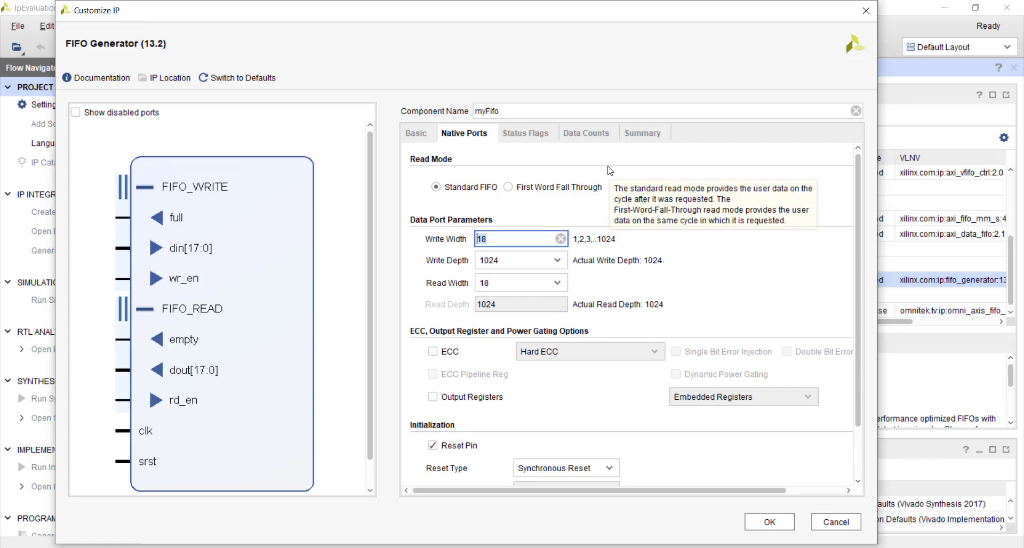
pyautogui.write('8')
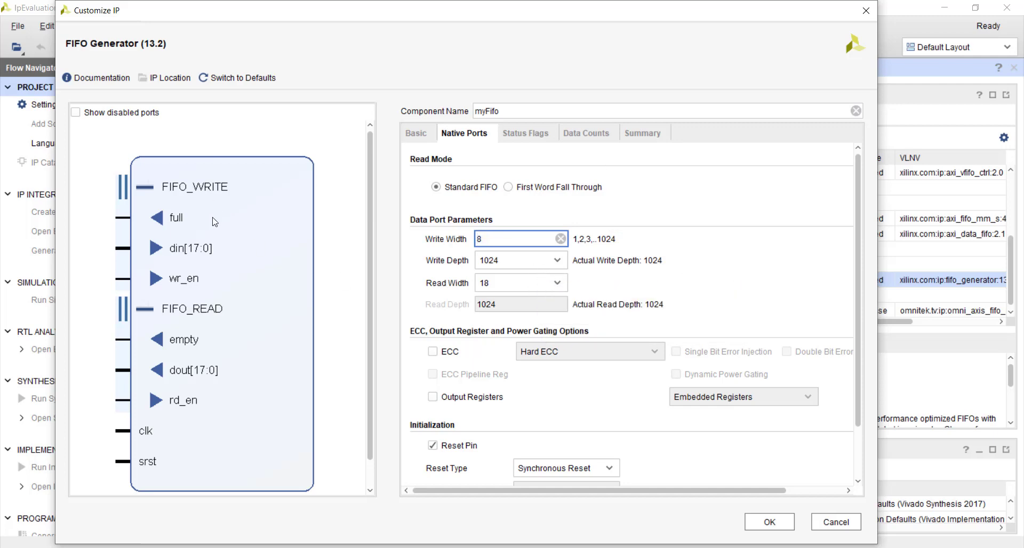
pyautogui.click(555, 261)
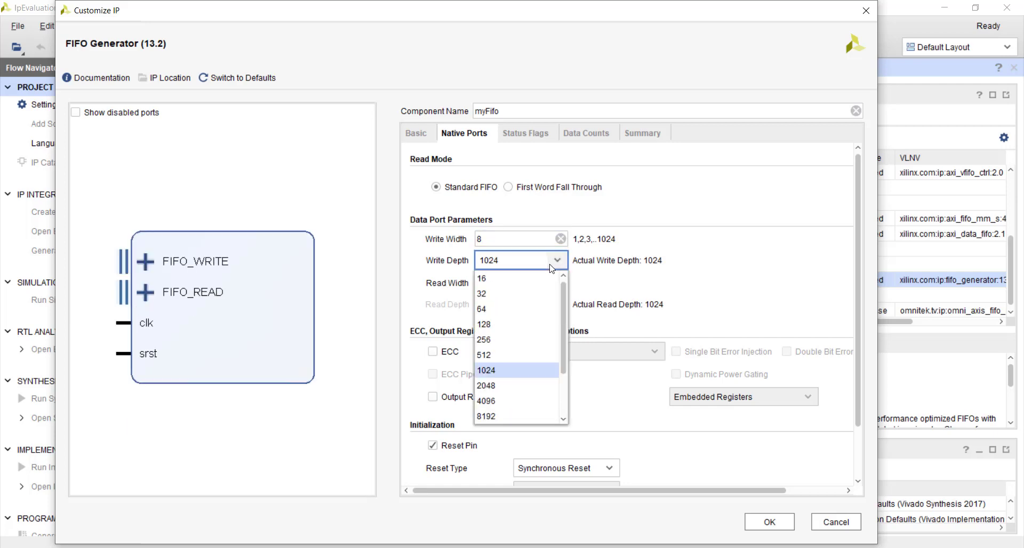
pyautogui.click(692, 245)
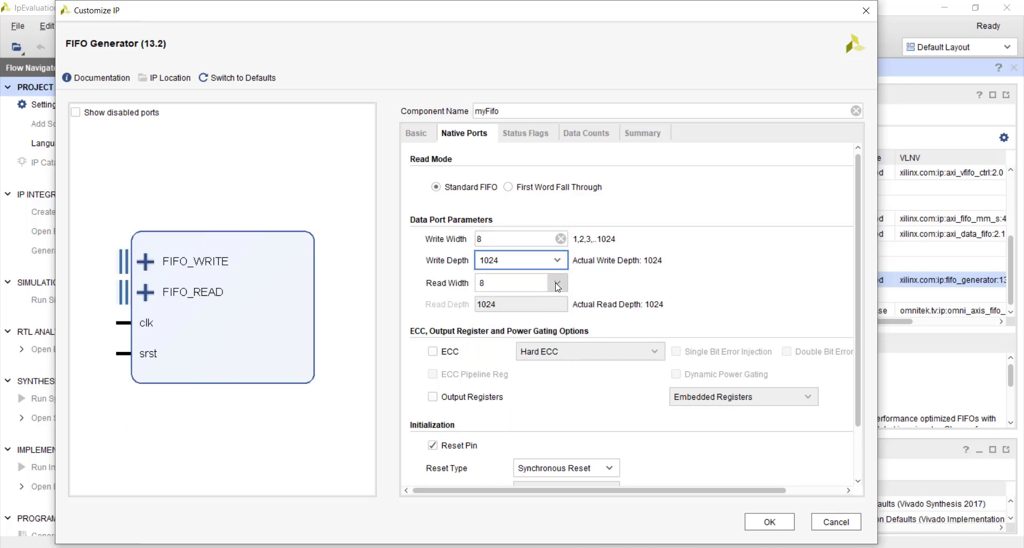
# Step: Review the available read widths, try a read width of 16, and set it back to 8
pyautogui.click(556, 286)
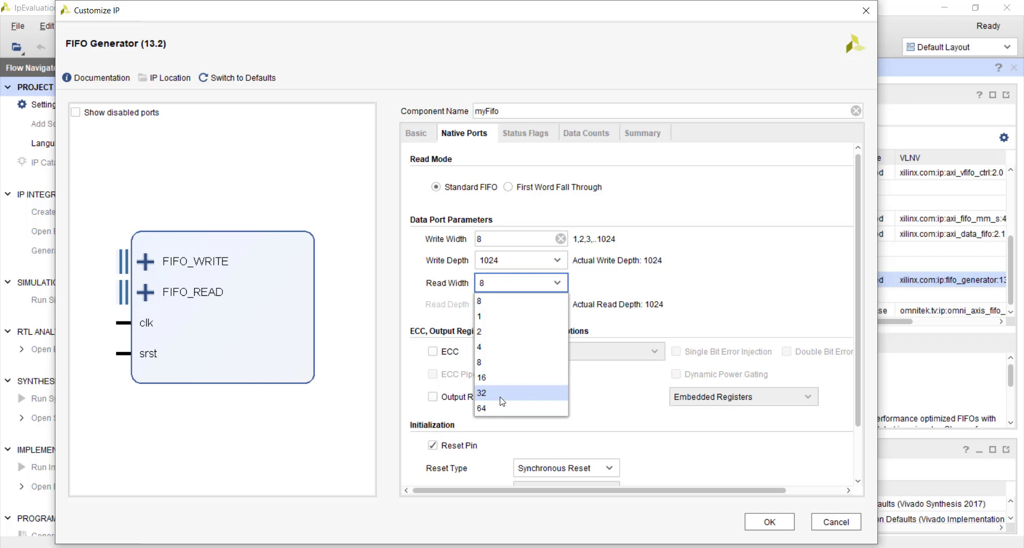
pyautogui.click(501, 301)
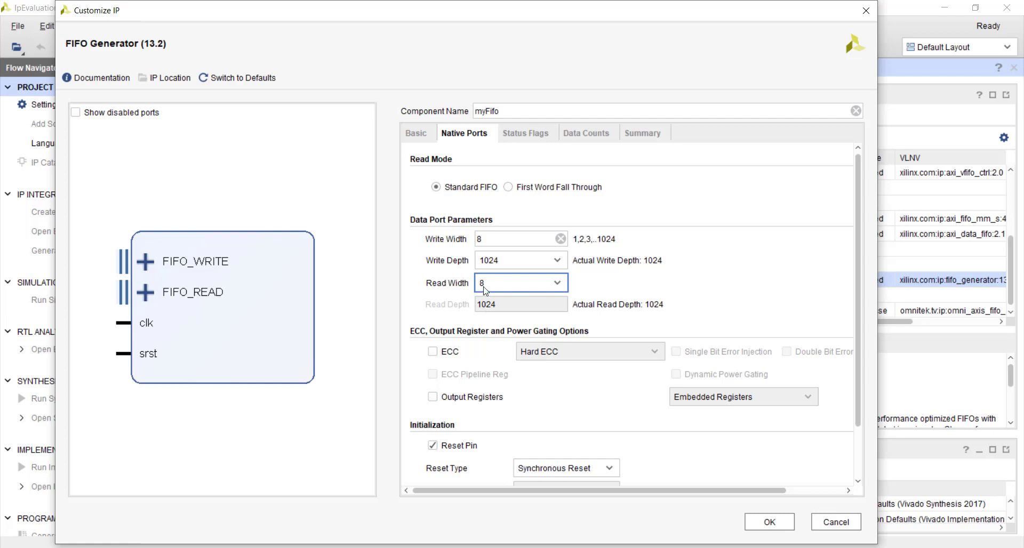
pyautogui.moveTo(507, 310)
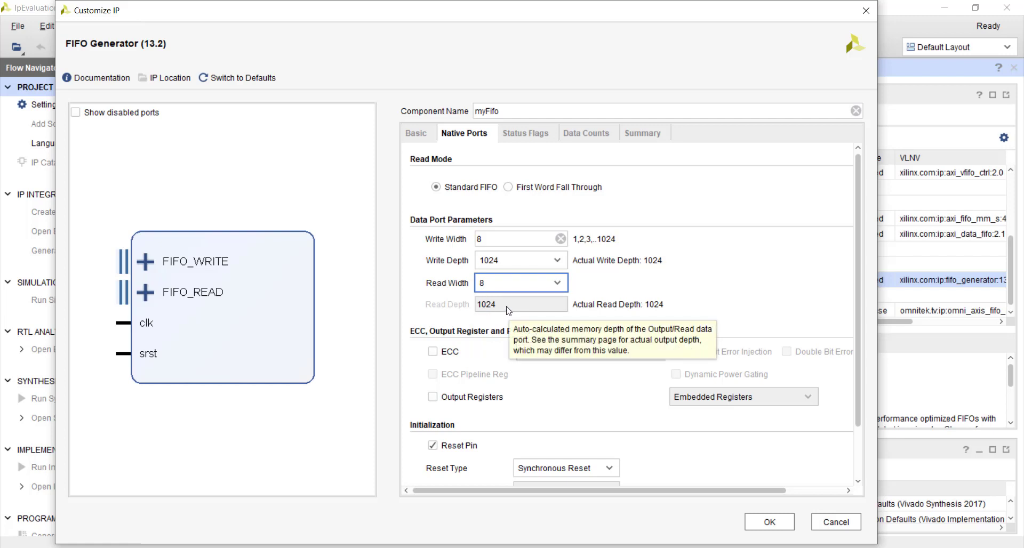
pyautogui.click(494, 284)
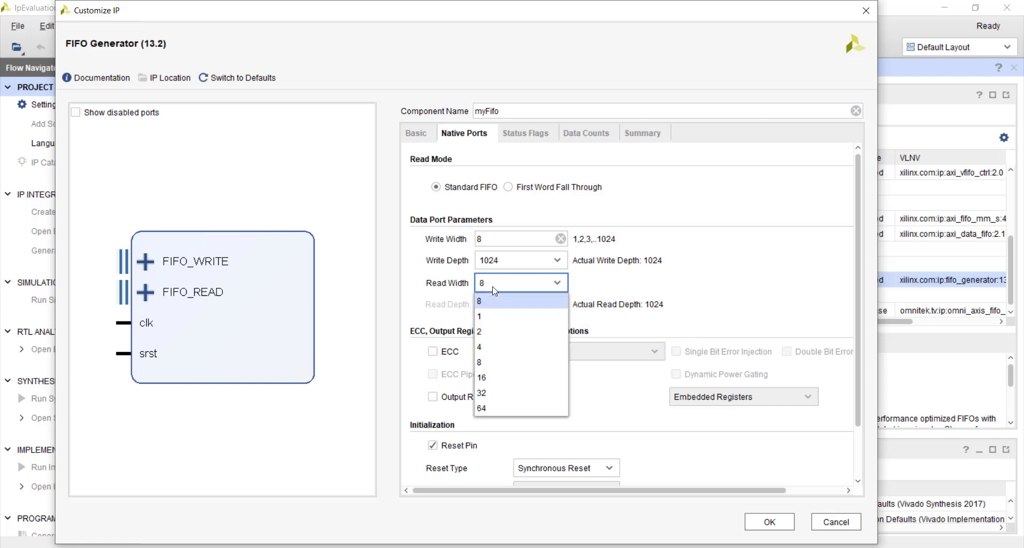
pyautogui.click(484, 378)
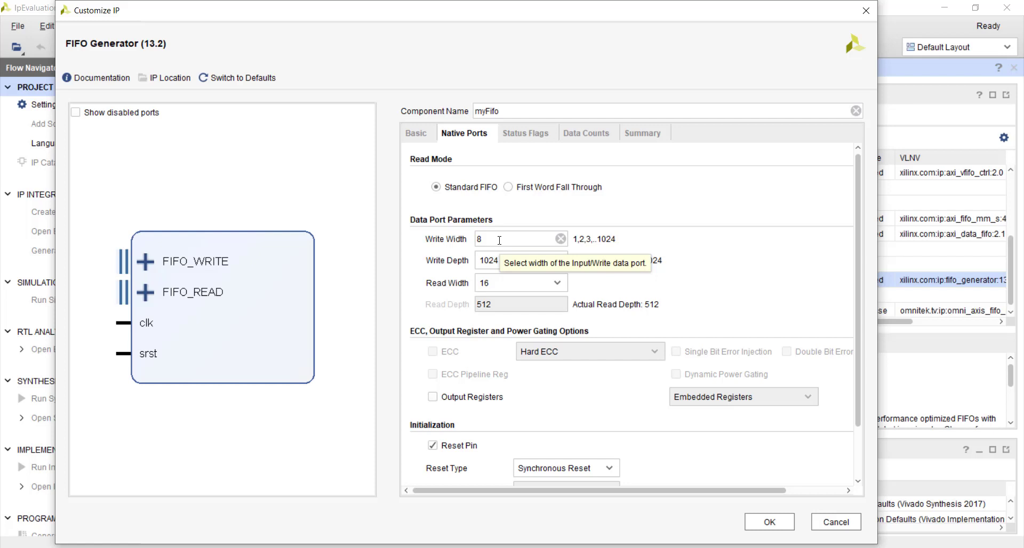
pyautogui.click(493, 283)
pyautogui.click(526, 301)
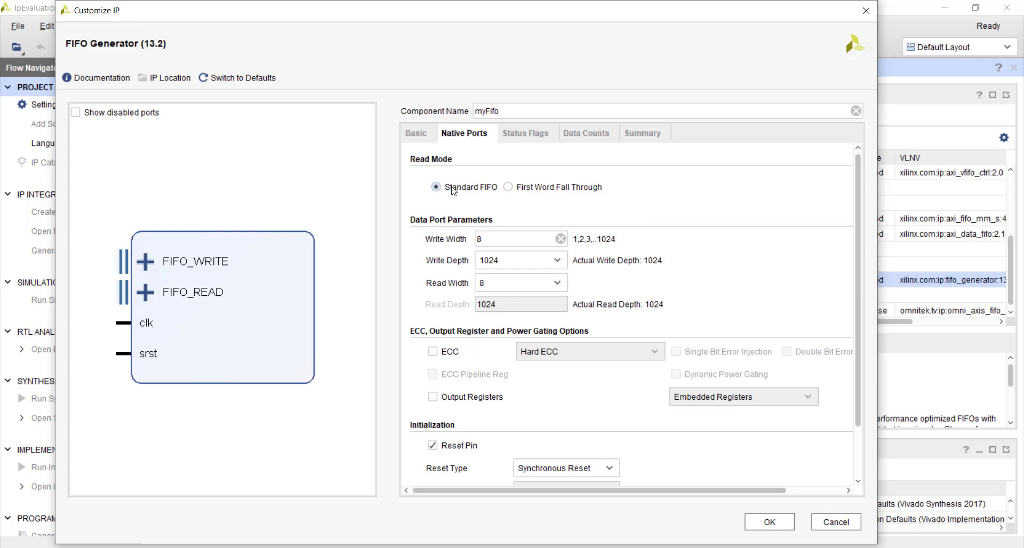
# Step: Examine the initialization options and the FIFO_WRITE and FIFO_READ ports expanded in the block preview
pyautogui.scroll(-3, 773, 271)
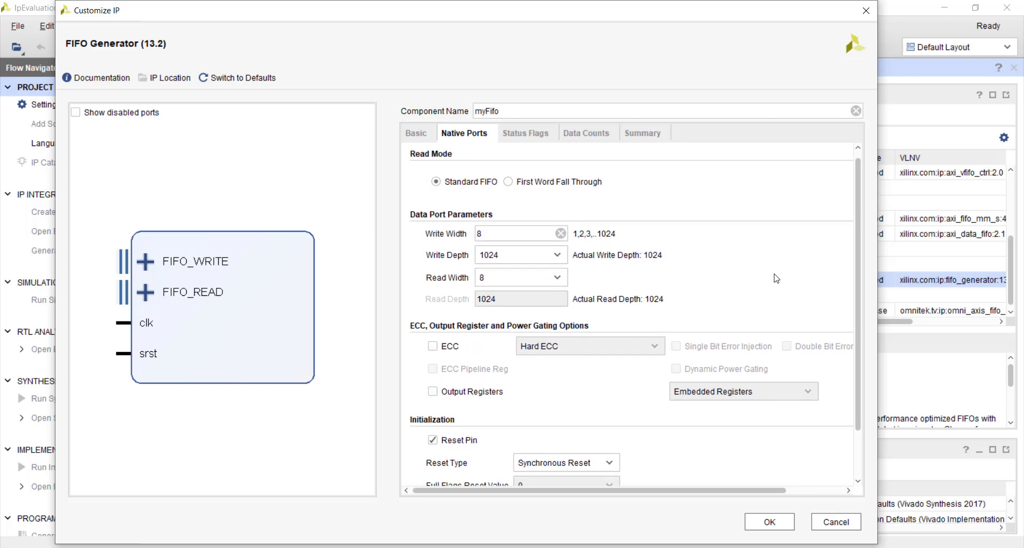
pyautogui.scroll(-2, 695, 408)
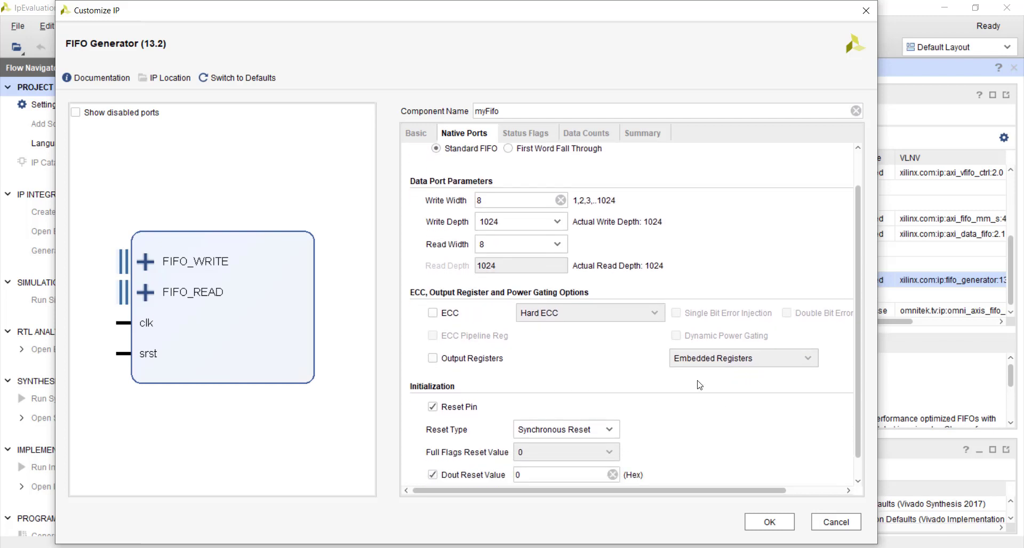
pyautogui.click(143, 262)
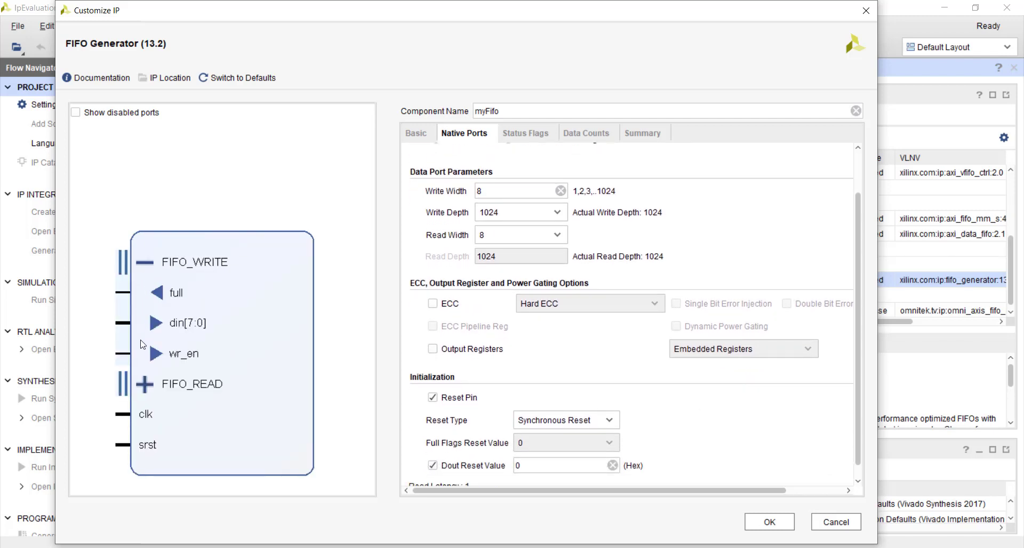
pyautogui.click(144, 383)
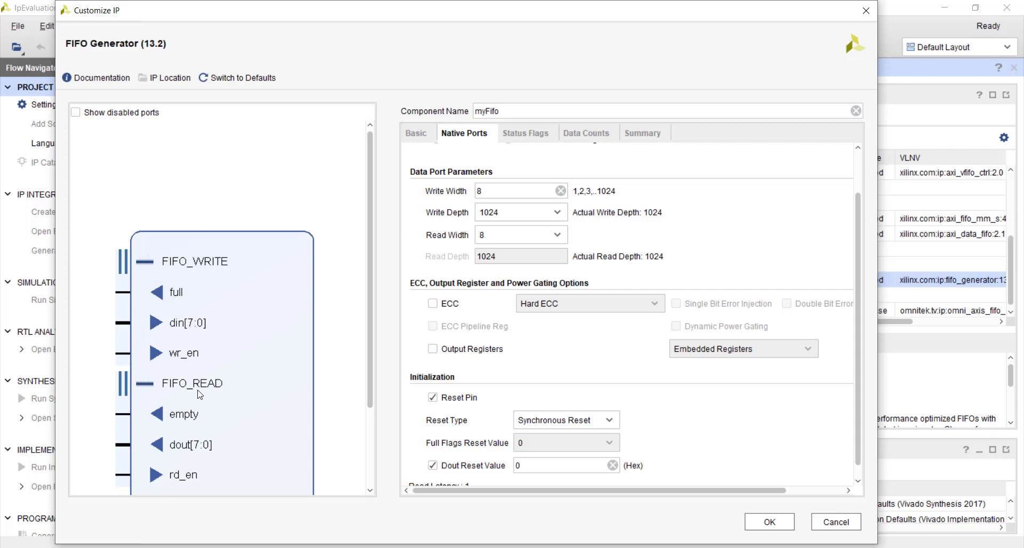
# Step: Disable the reset pin to check its effect on the block, re-enable it, and expand the FIFO_READ ports
pyautogui.click(433, 398)
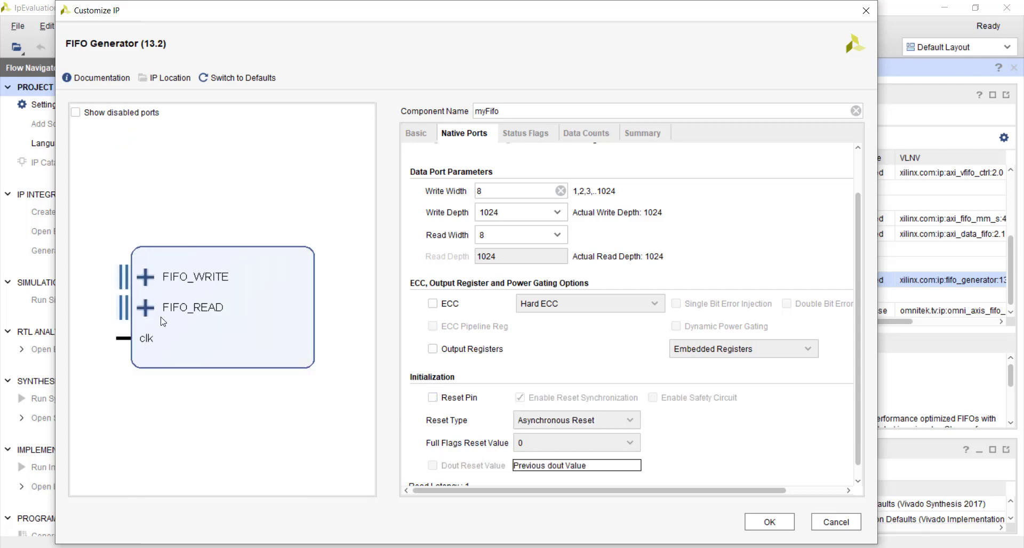
pyautogui.scroll(-1, 659, 408)
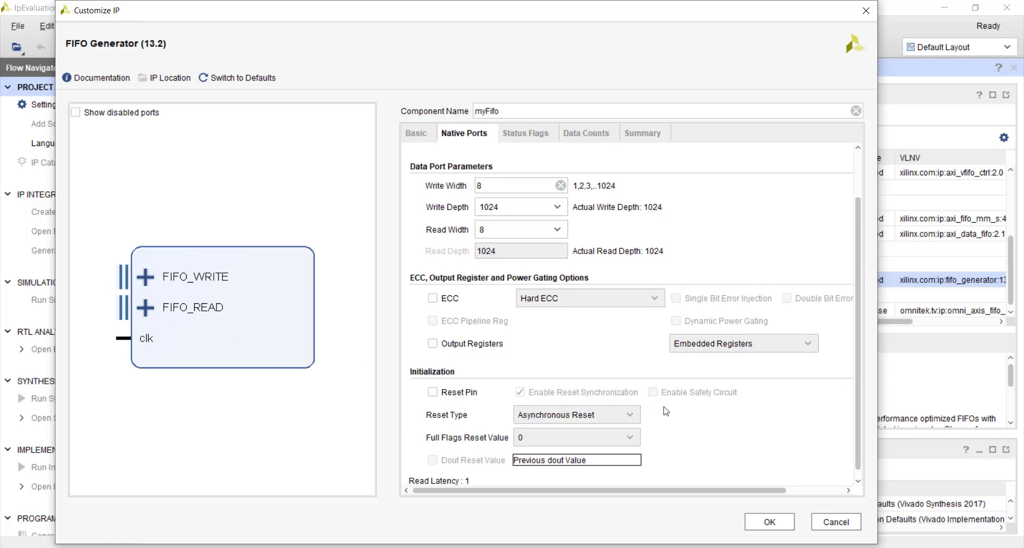
pyautogui.scroll(-1, 665, 411)
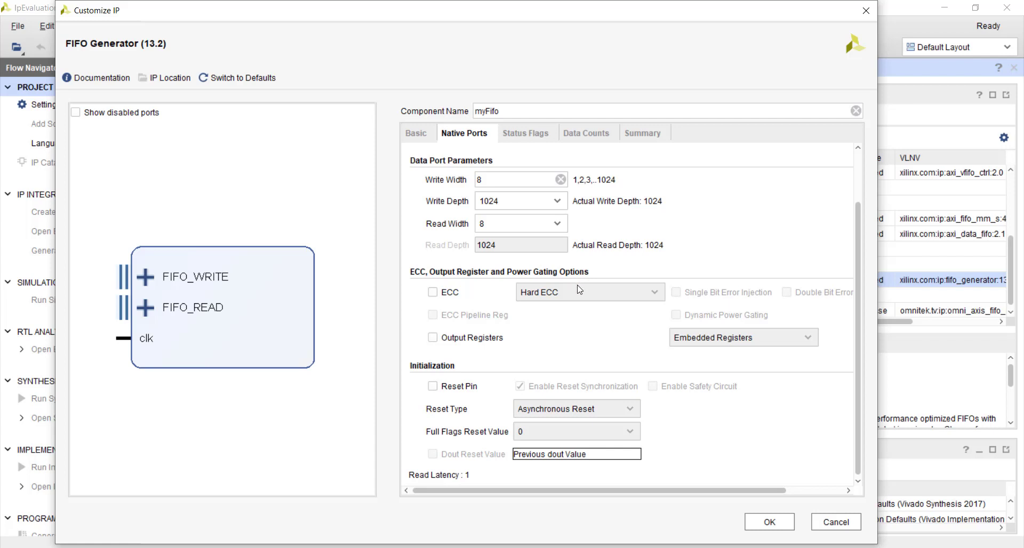
pyautogui.click(453, 391)
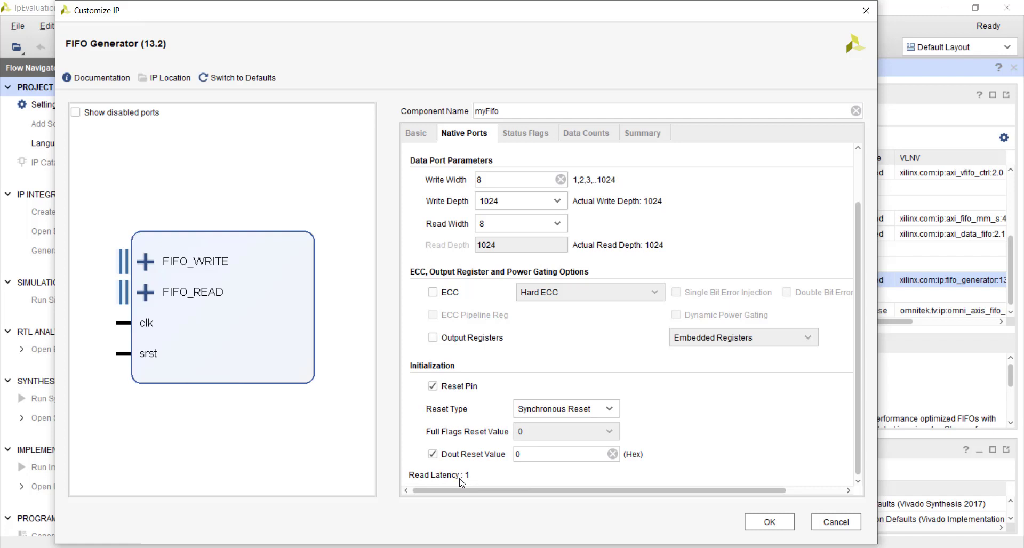
pyautogui.click(145, 292)
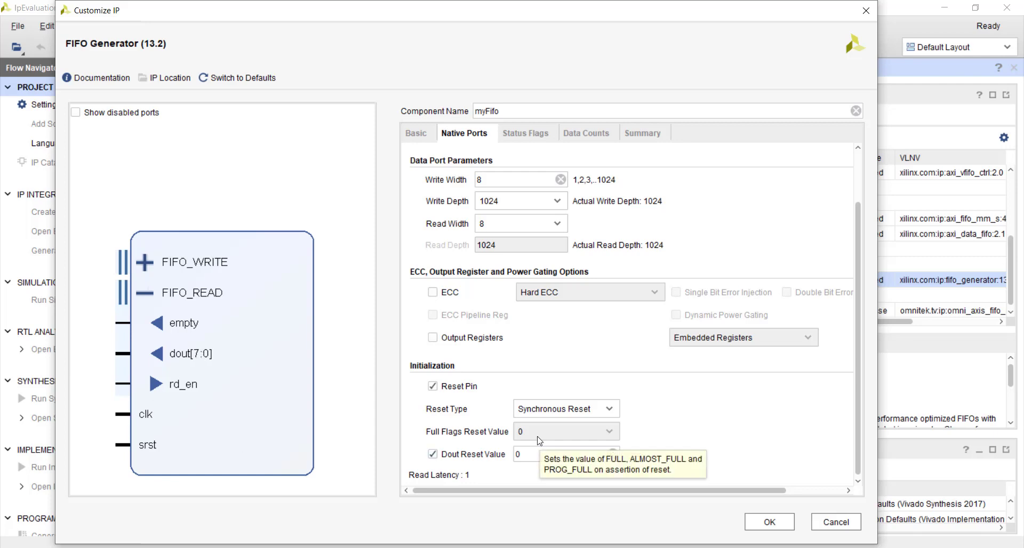
# Step: Enable the output registers, review the available register types with the FIFO_READ ports expanded, and disable the output registers again
pyautogui.click(432, 337)
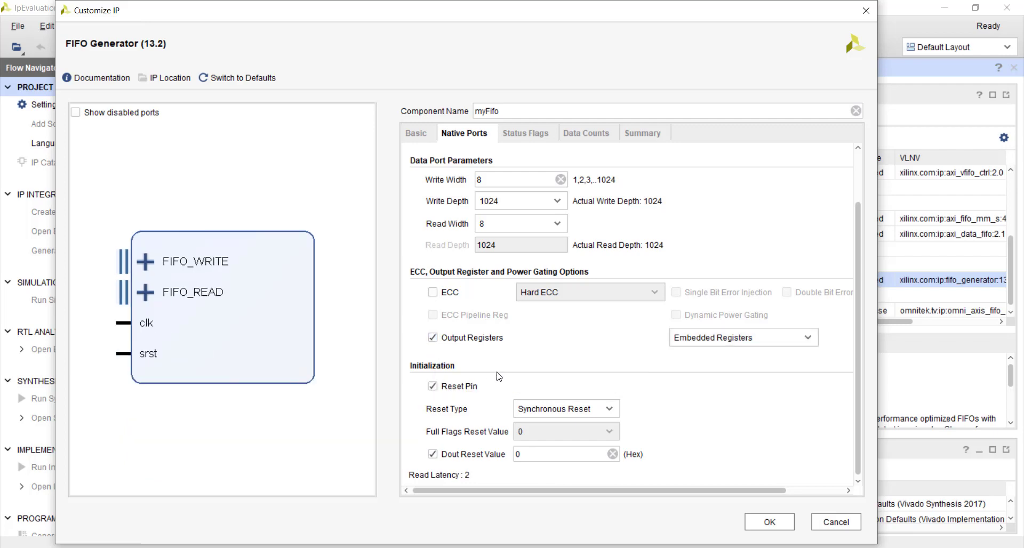
pyautogui.click(145, 297)
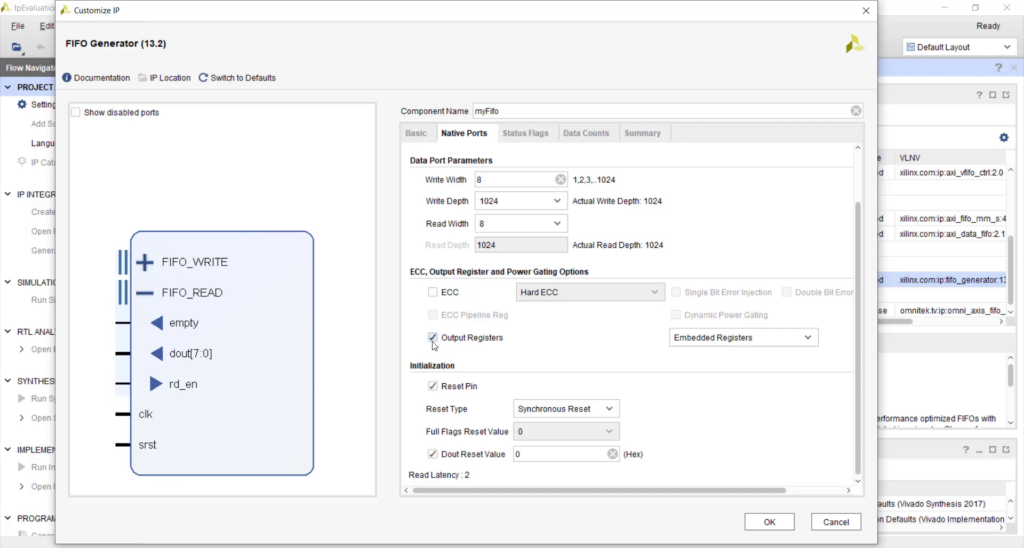
pyautogui.moveTo(446, 333)
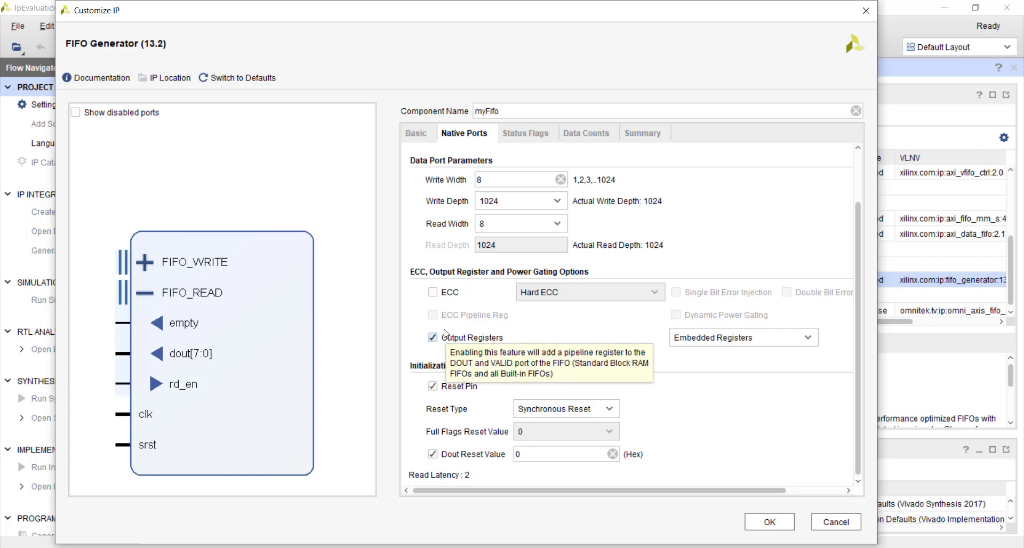
pyautogui.click(682, 340)
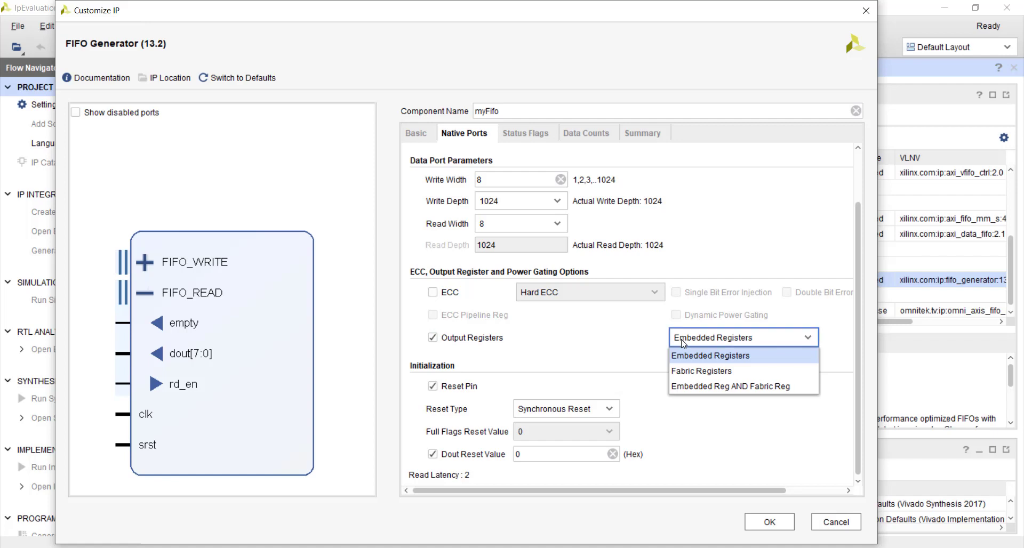
pyautogui.click(683, 341)
pyautogui.click(683, 340)
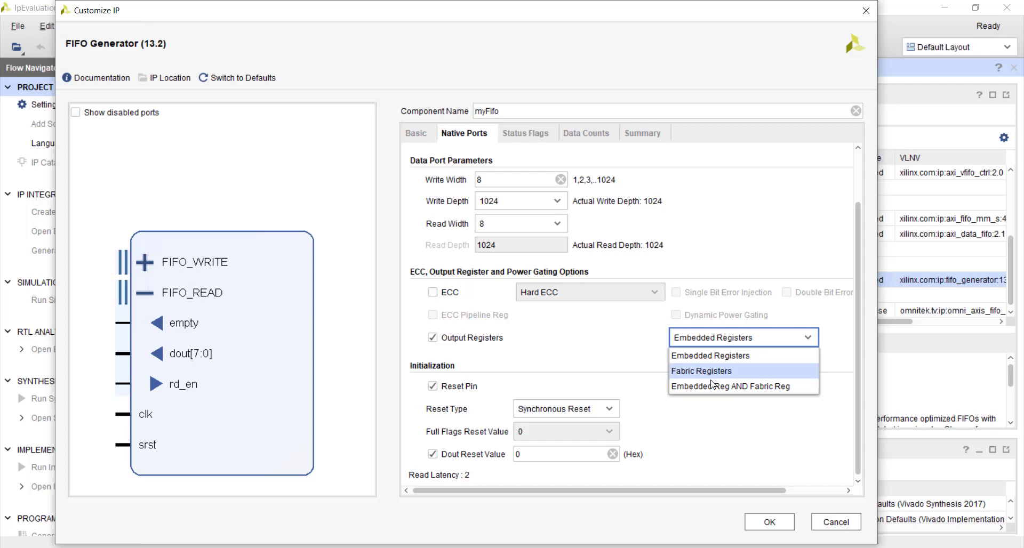
pyautogui.click(608, 363)
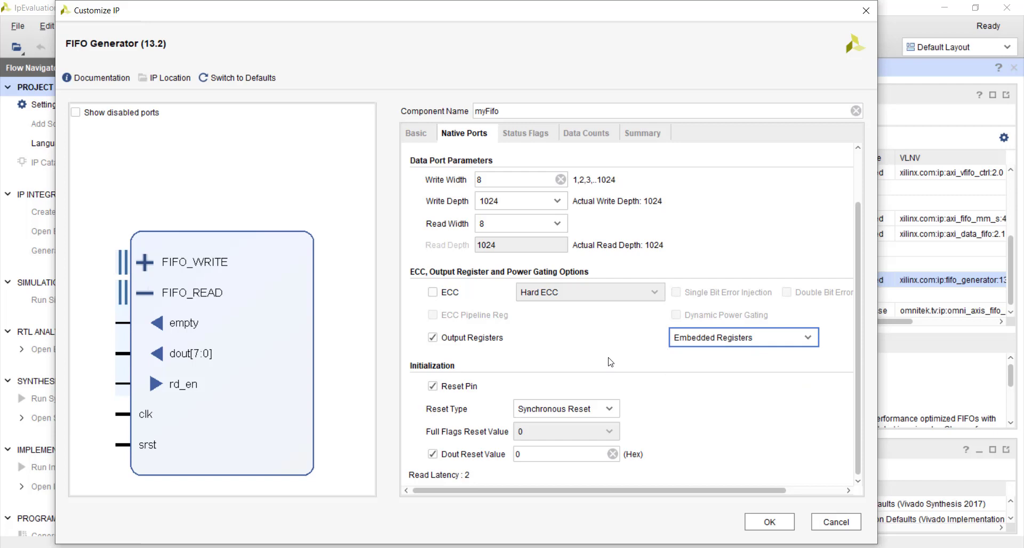
pyautogui.click(475, 340)
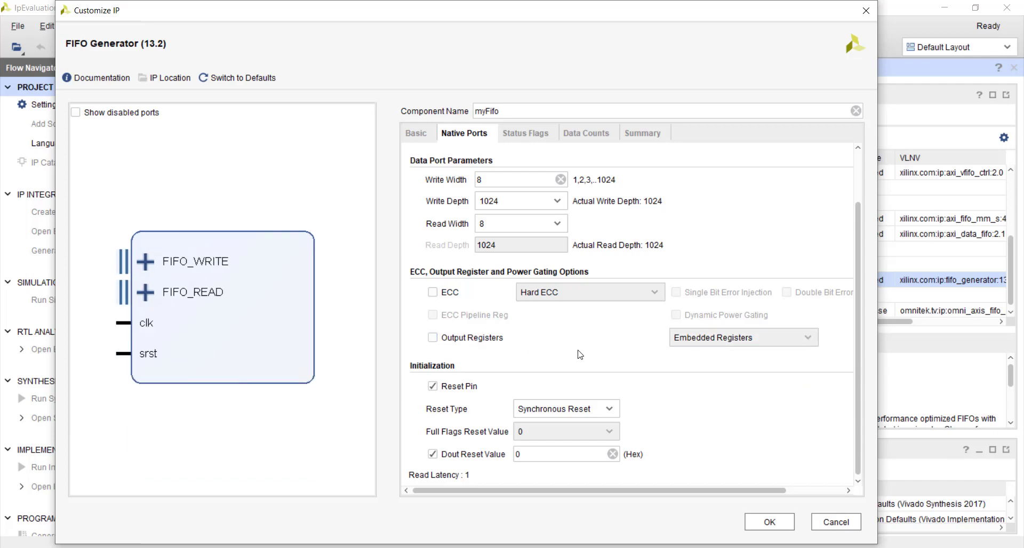
# Step: Examine the status flag options alongside the expanded FIFO_WRITE and FIFO_READ ports in the block preview
pyautogui.click(528, 140)
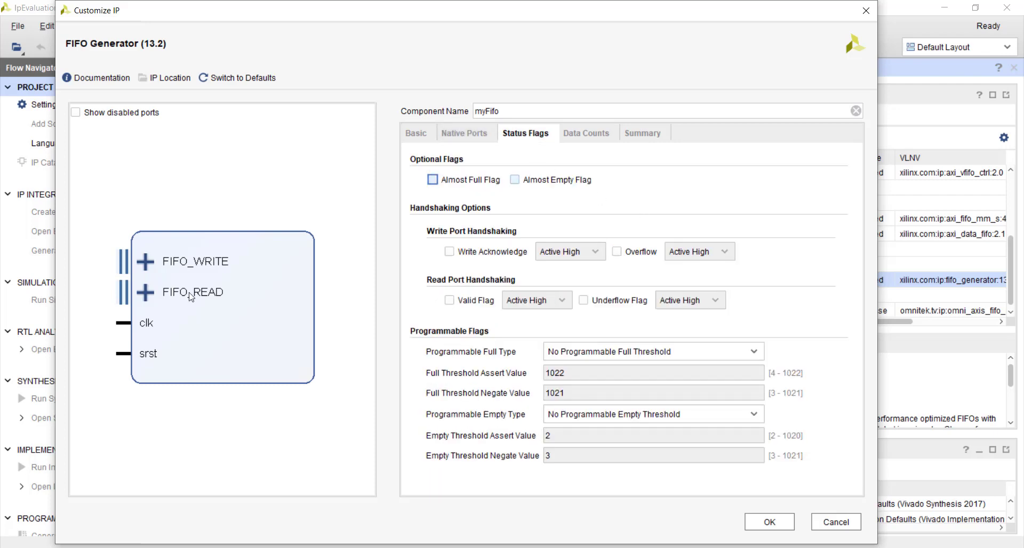
pyautogui.click(145, 261)
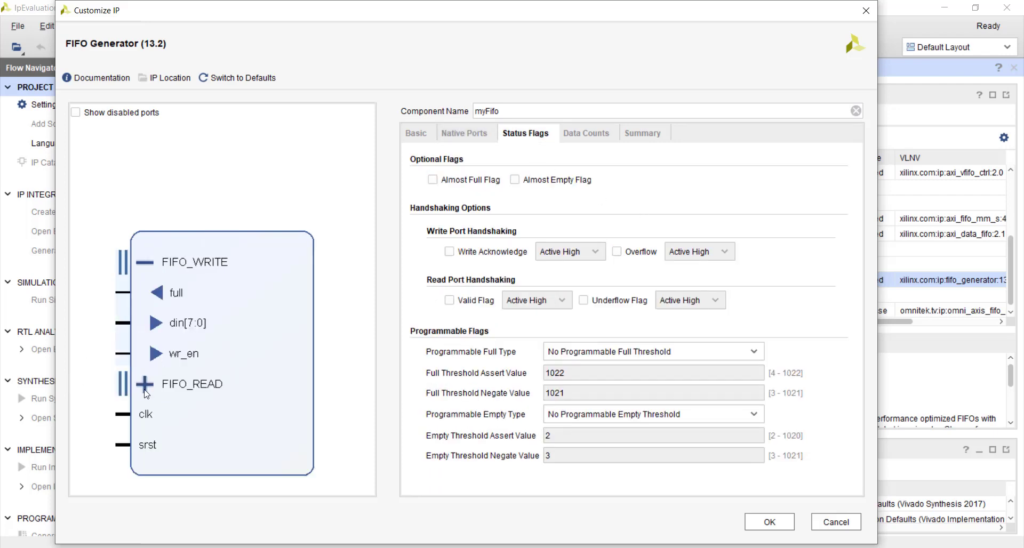
pyautogui.click(145, 385)
pyautogui.scroll(-3, 211, 348)
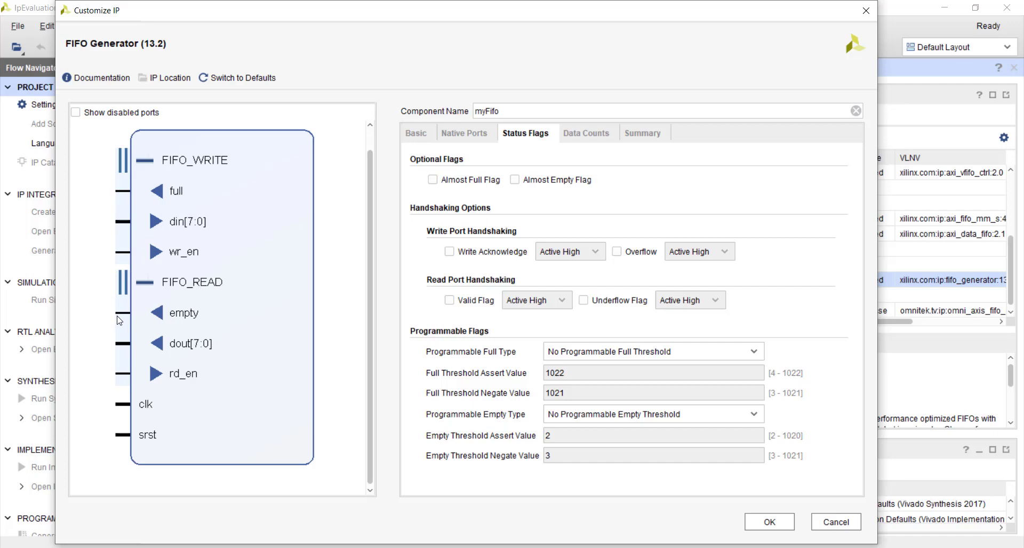
# Step: Try the Almost Full and Almost Empty flags, inspect their ports in the block preview, and disable both flags
pyautogui.click(433, 179)
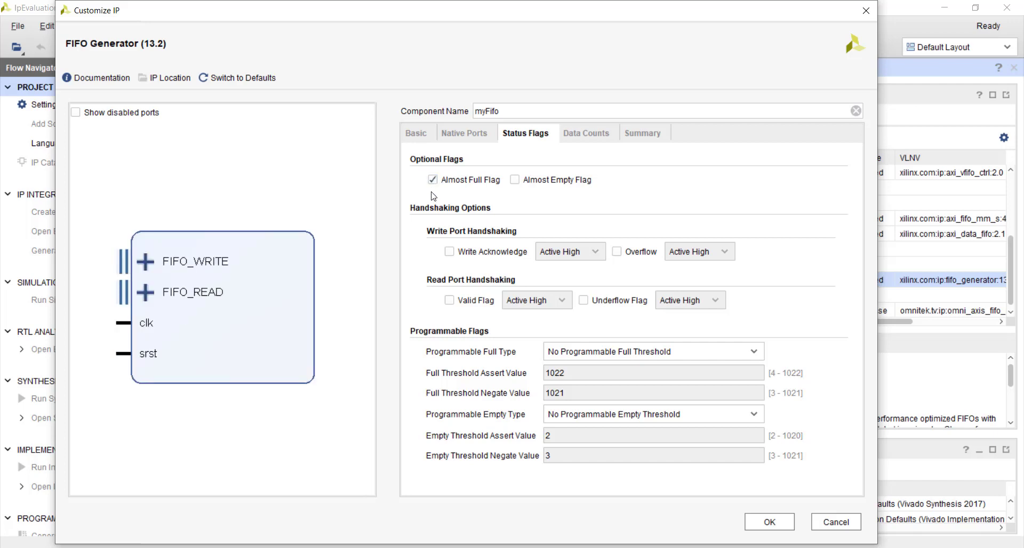
pyautogui.click(145, 262)
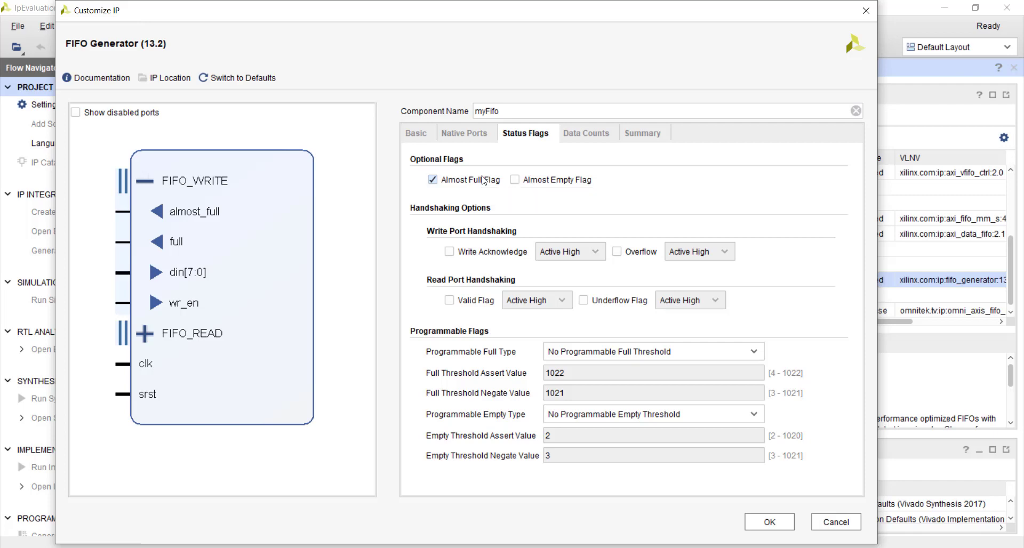
pyautogui.click(515, 181)
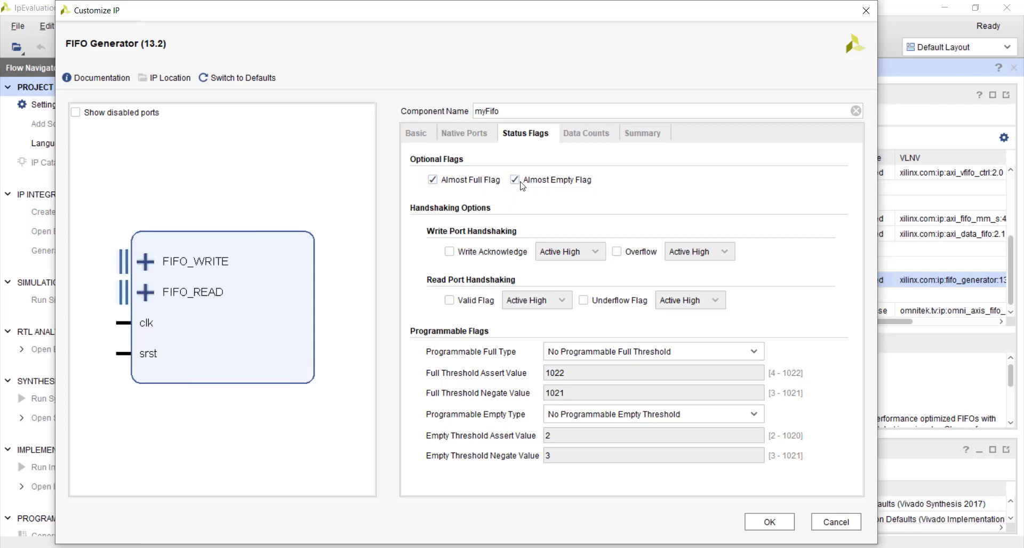
pyautogui.click(145, 292)
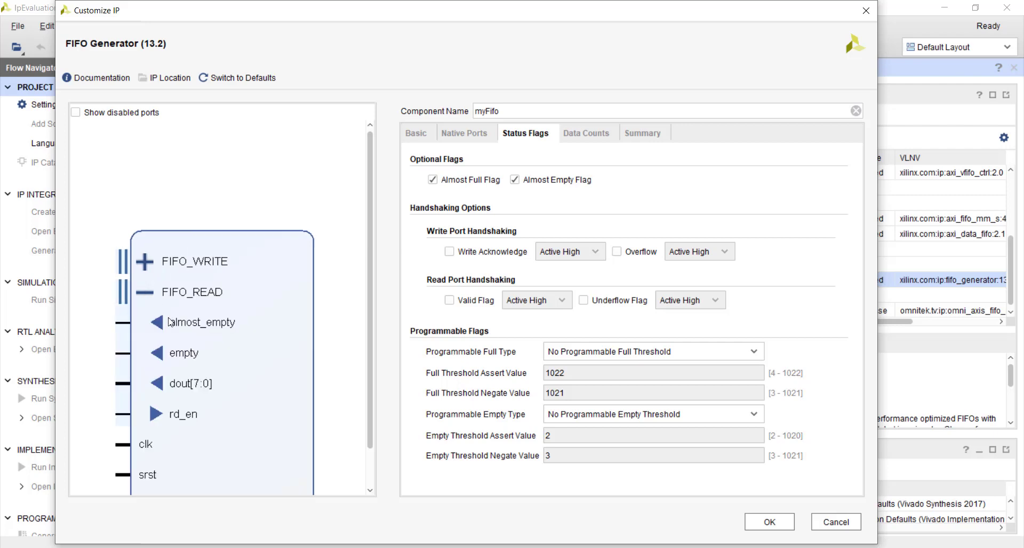
pyautogui.click(552, 183)
pyautogui.click(459, 182)
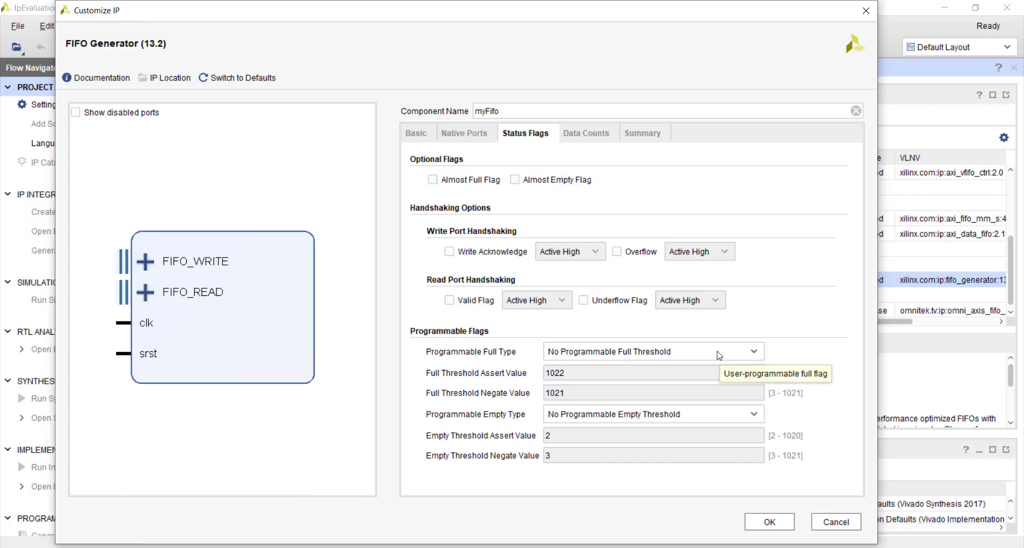
# Step: Set the programmable full type to Single Programmable Full Threshold Constant with a full threshold assert value of 256
pyautogui.click(643, 355)
pyautogui.click(593, 383)
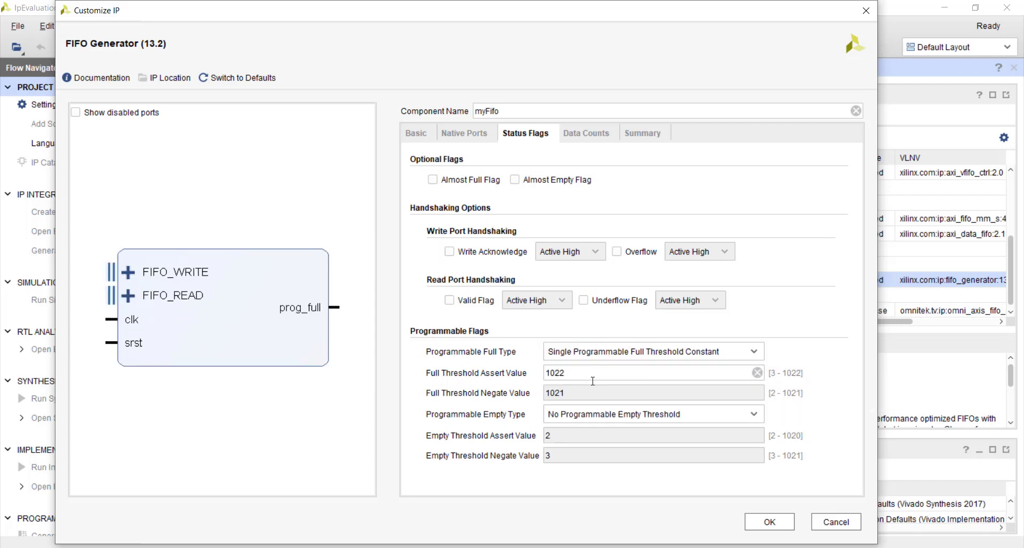
pyautogui.click(131, 275)
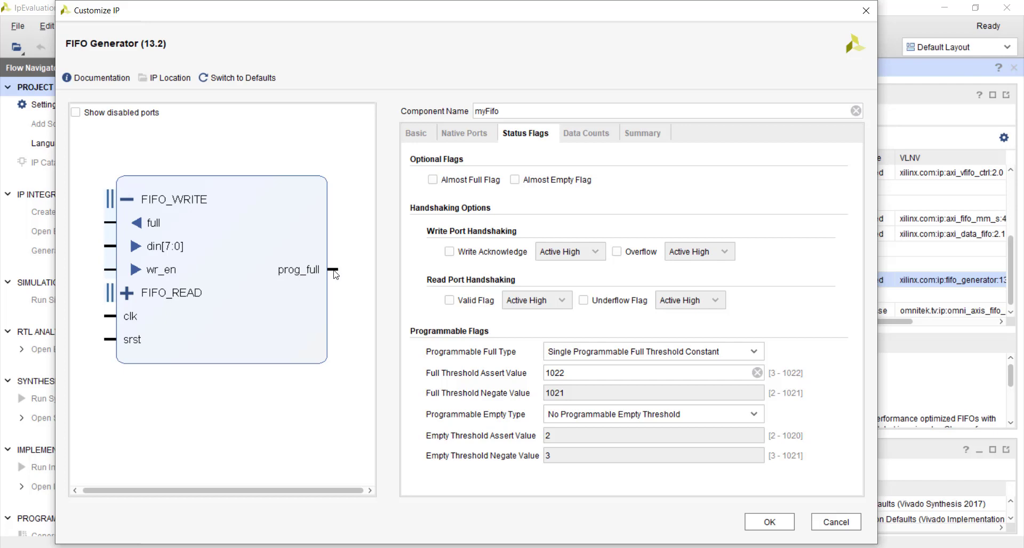
pyautogui.click(573, 374)
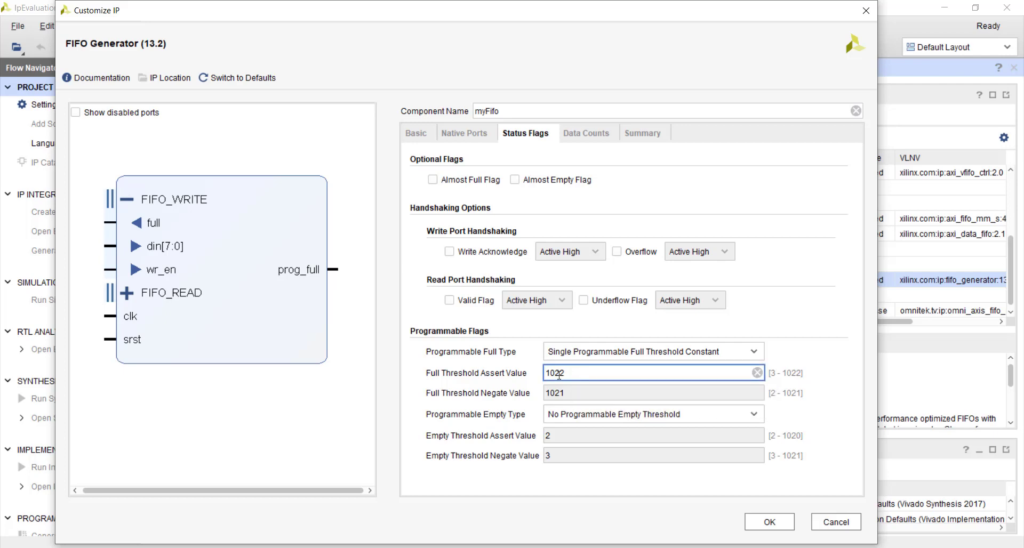
pyautogui.doubleClick(556, 373)
pyautogui.write('256')
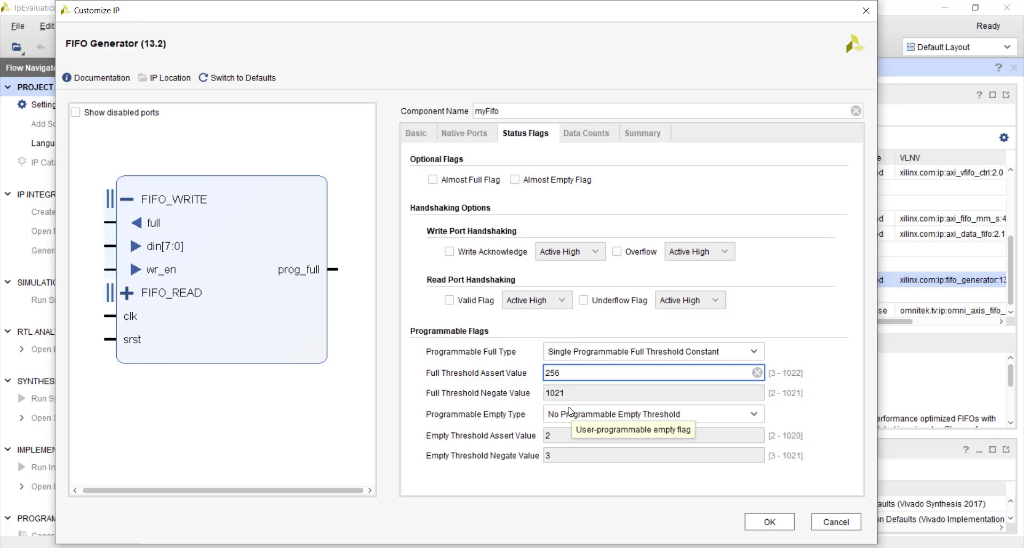
# Step: Try Single Programmable Empty Threshold Constant, then reset the programmable full and empty types to no threshold
pyautogui.click(603, 411)
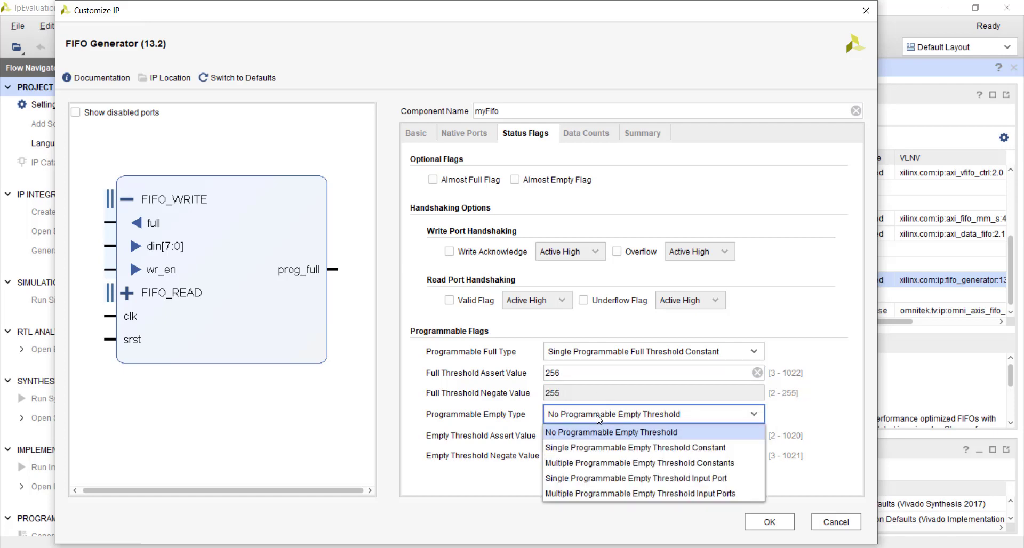
pyautogui.click(594, 449)
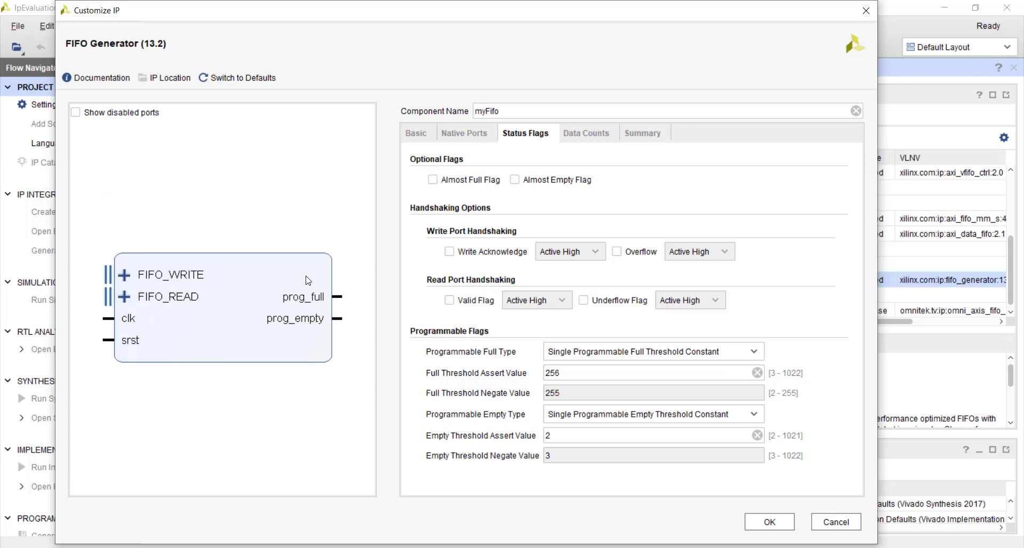
pyautogui.click(599, 353)
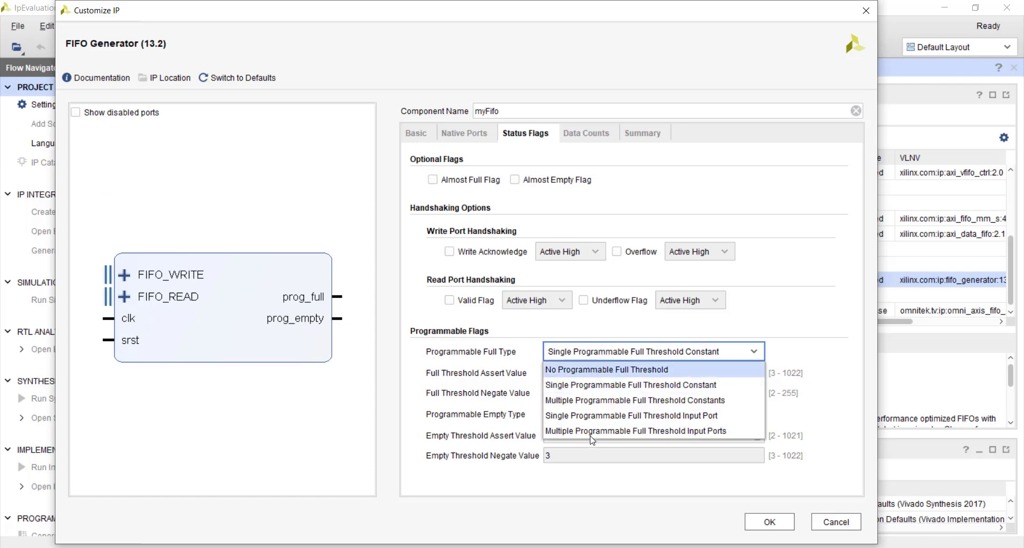
pyautogui.click(593, 370)
pyautogui.click(594, 415)
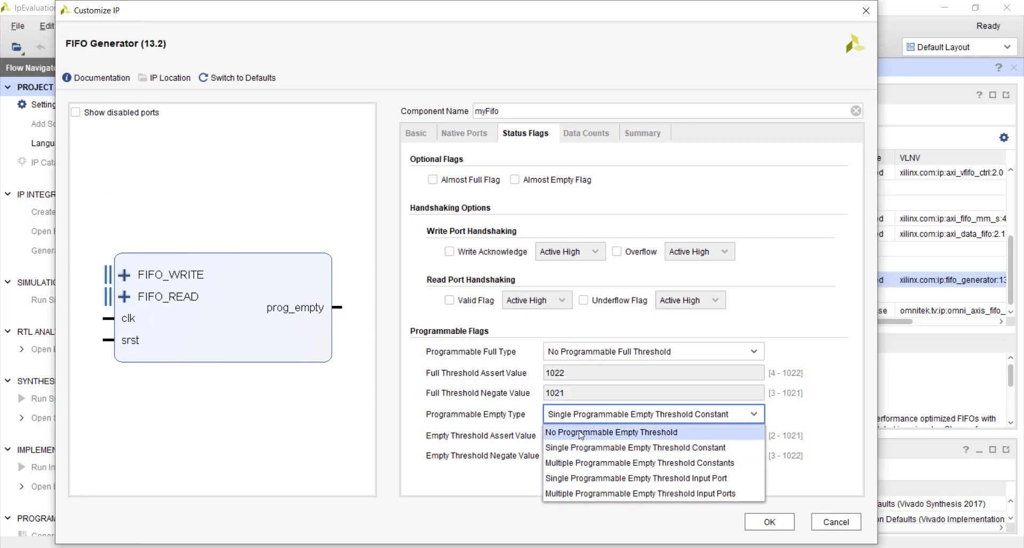
pyautogui.click(582, 434)
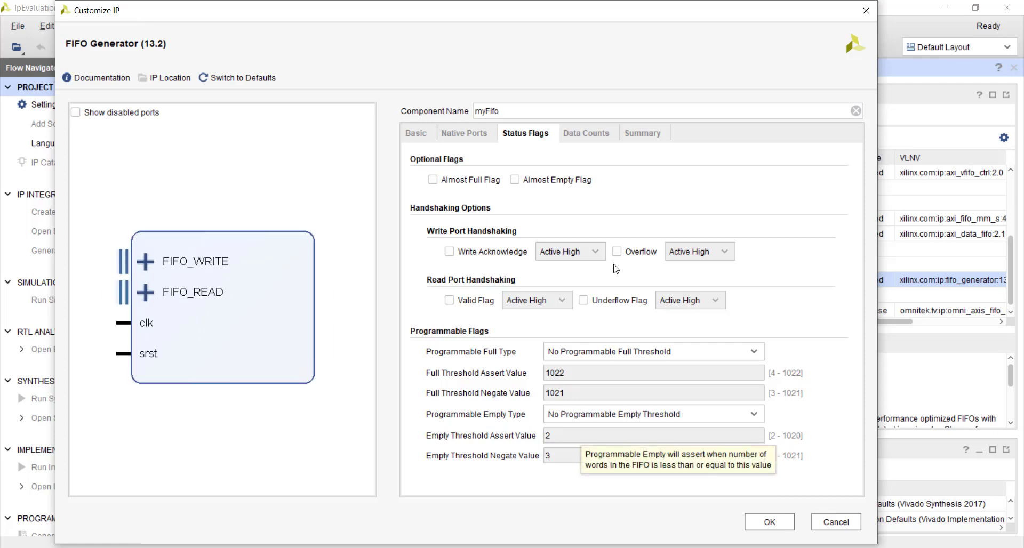
# Step: Enable the Data Count output, compare its port width with the write depth, and disable it again
pyautogui.click(600, 139)
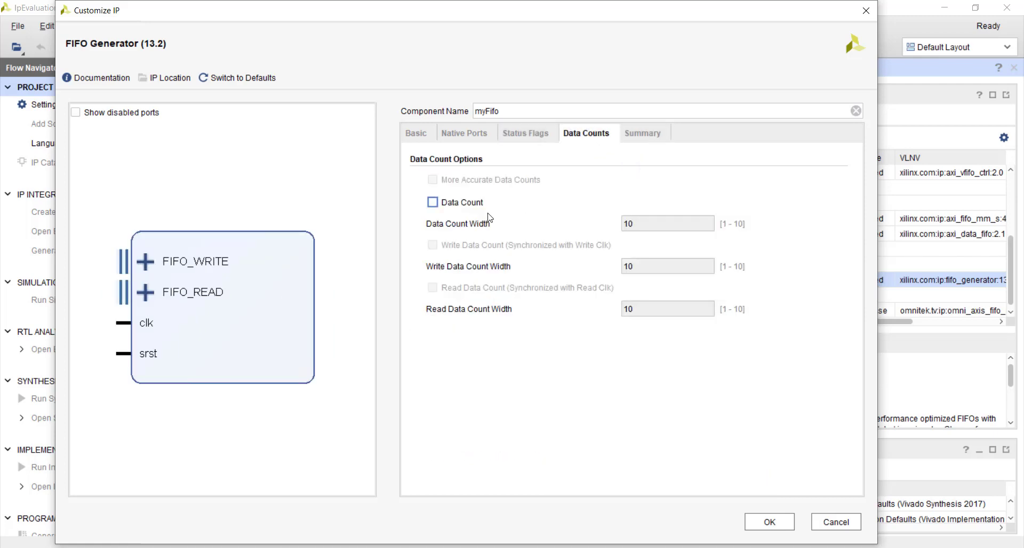
pyautogui.click(145, 262)
pyautogui.click(145, 385)
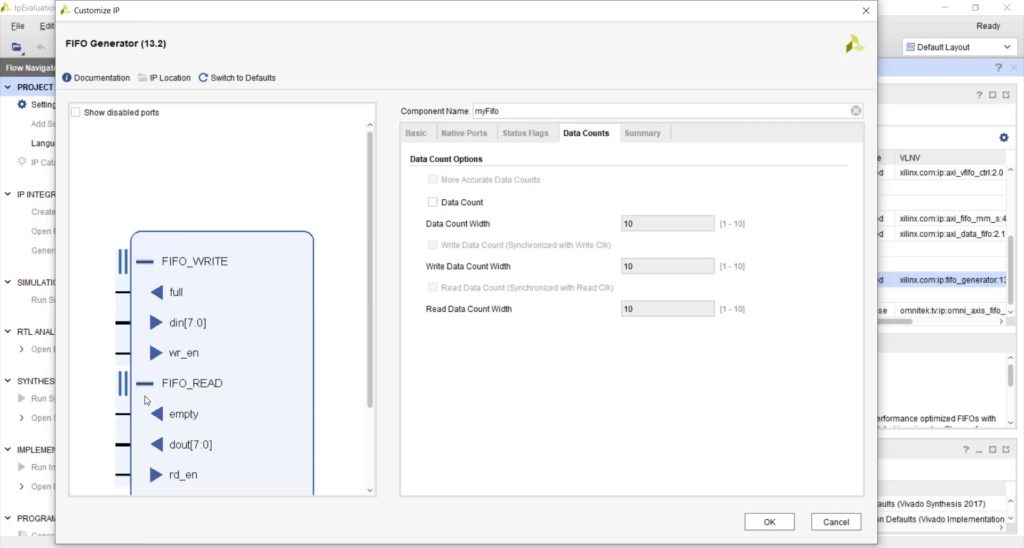
pyautogui.click(451, 205)
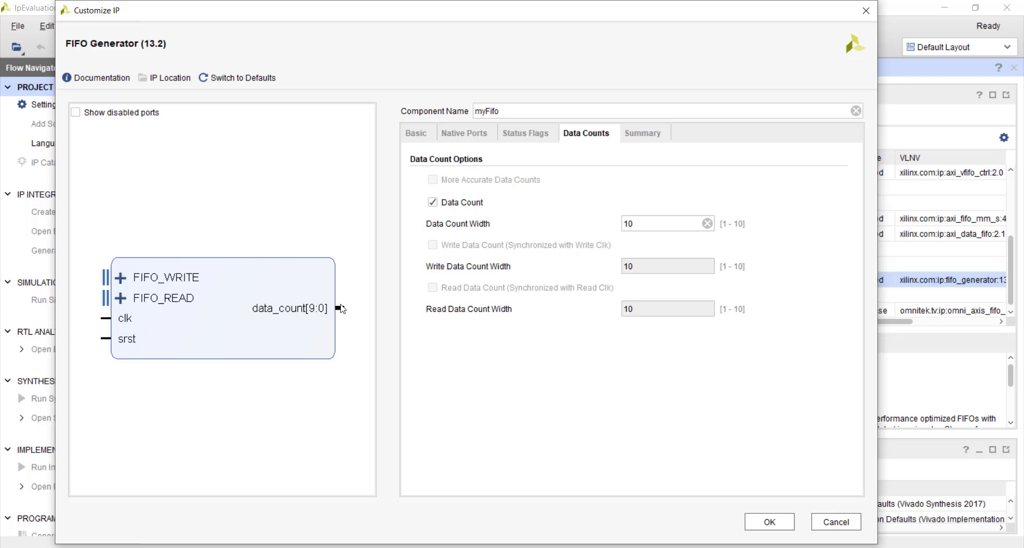
pyautogui.click(480, 136)
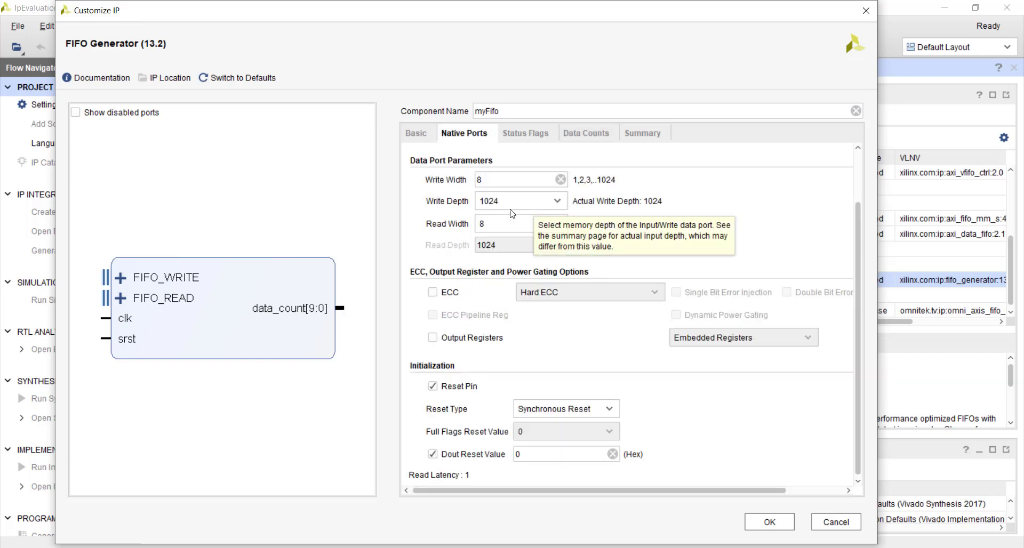
pyautogui.click(586, 133)
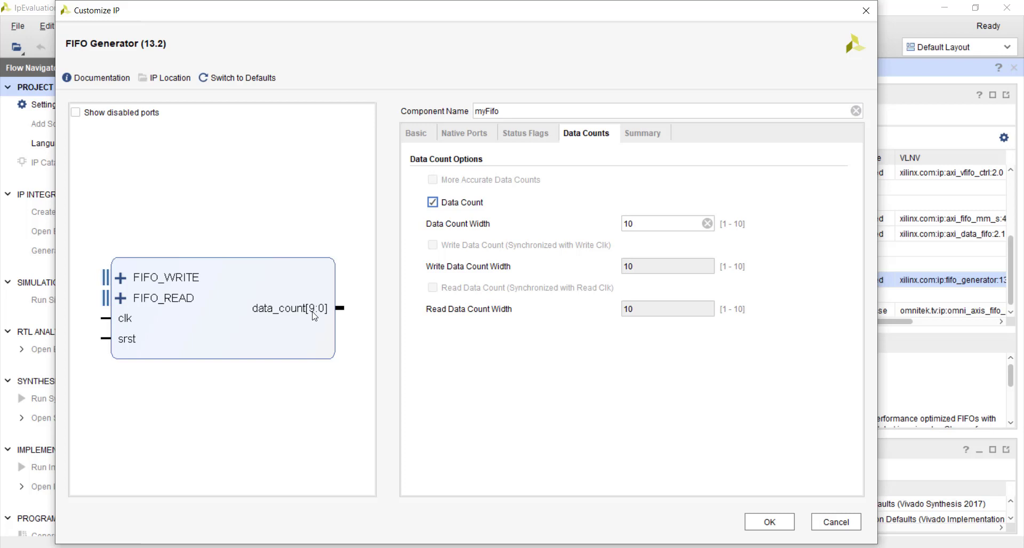
pyautogui.click(473, 202)
# Step: Review the FIFO's configuration summary and set the write depth to 16384
pyautogui.click(659, 143)
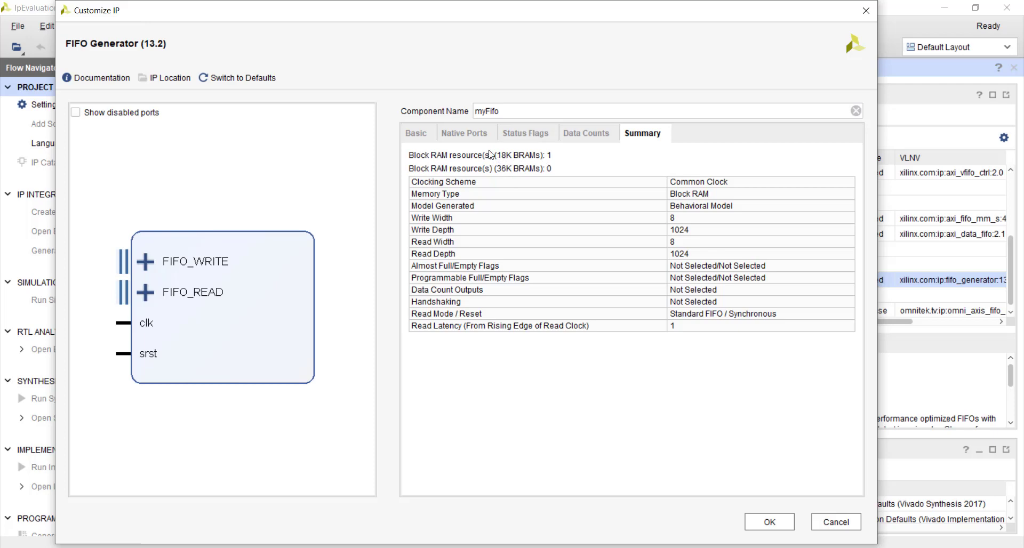
pyautogui.click(465, 133)
pyautogui.click(512, 202)
pyautogui.scroll(-1, 527, 276)
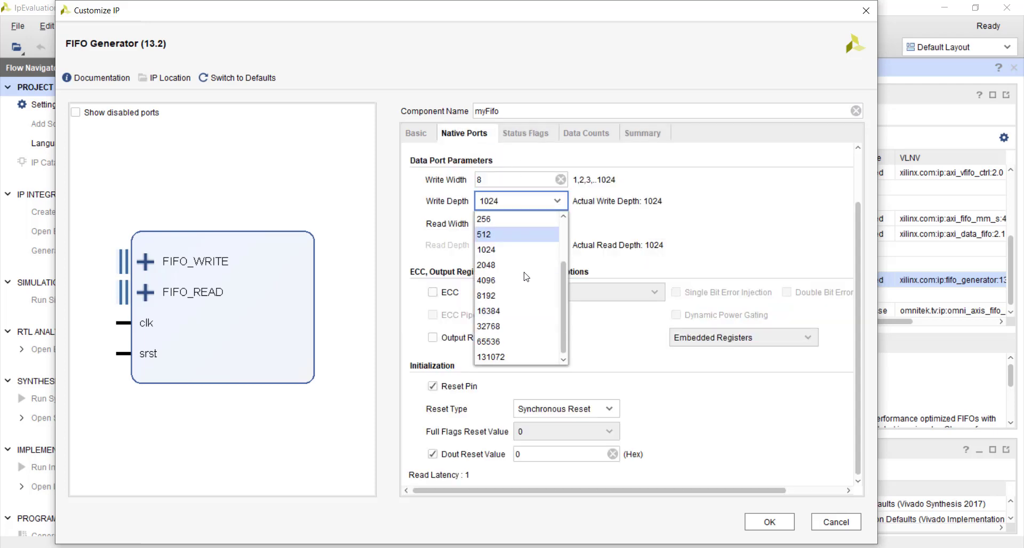
pyautogui.click(502, 312)
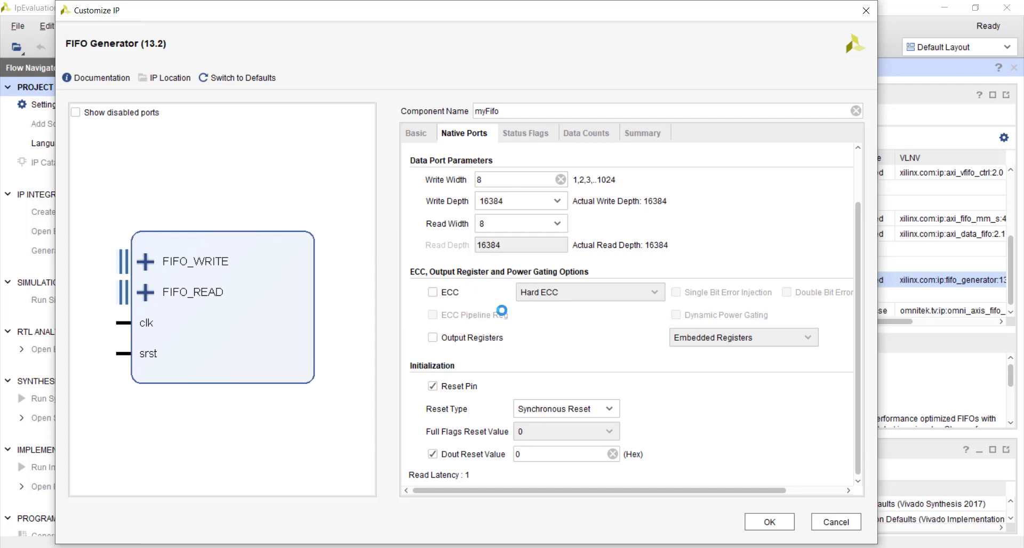
# Step: Check the block RAM resources in the summary against the native port settings
pyautogui.click(650, 140)
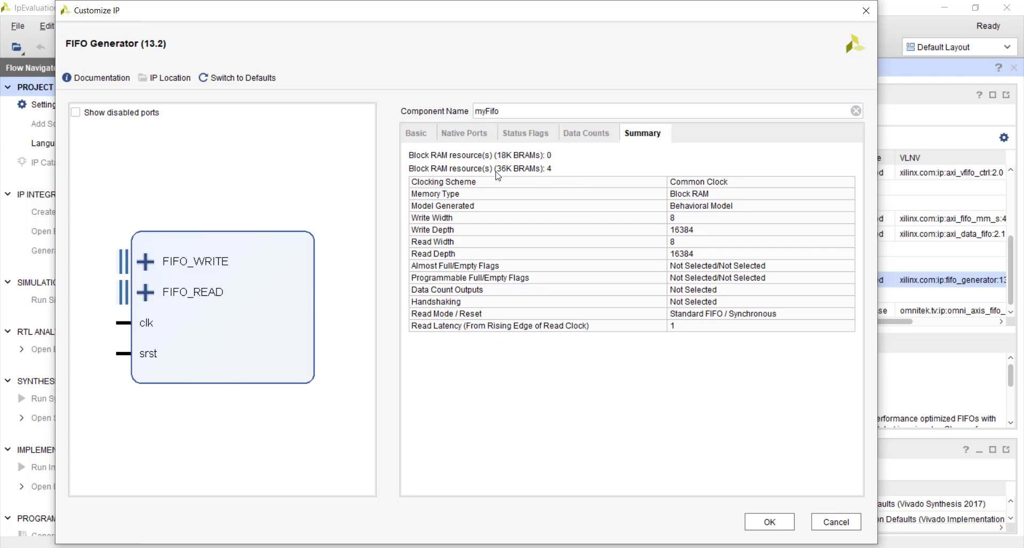
pyautogui.click(464, 138)
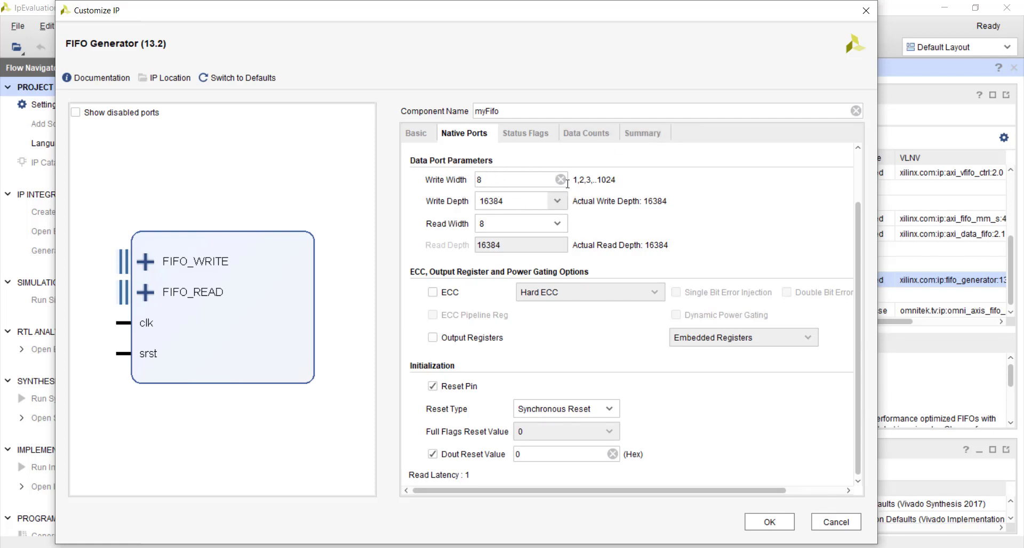
pyautogui.click(642, 138)
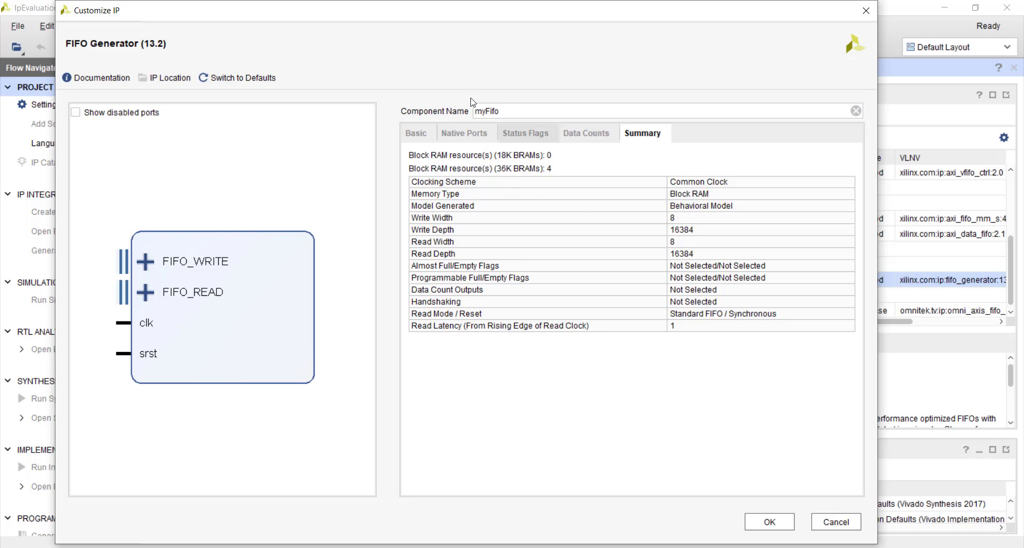
# Step: Set the FIFO's write depth to 1024 and review the updated configuration summary
pyautogui.click(464, 134)
pyautogui.click(490, 206)
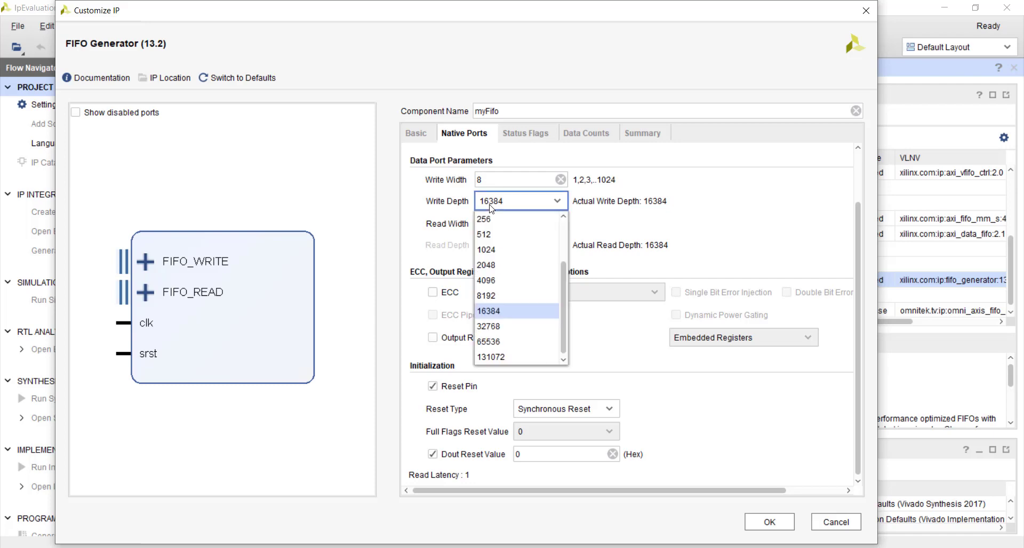
pyautogui.click(642, 134)
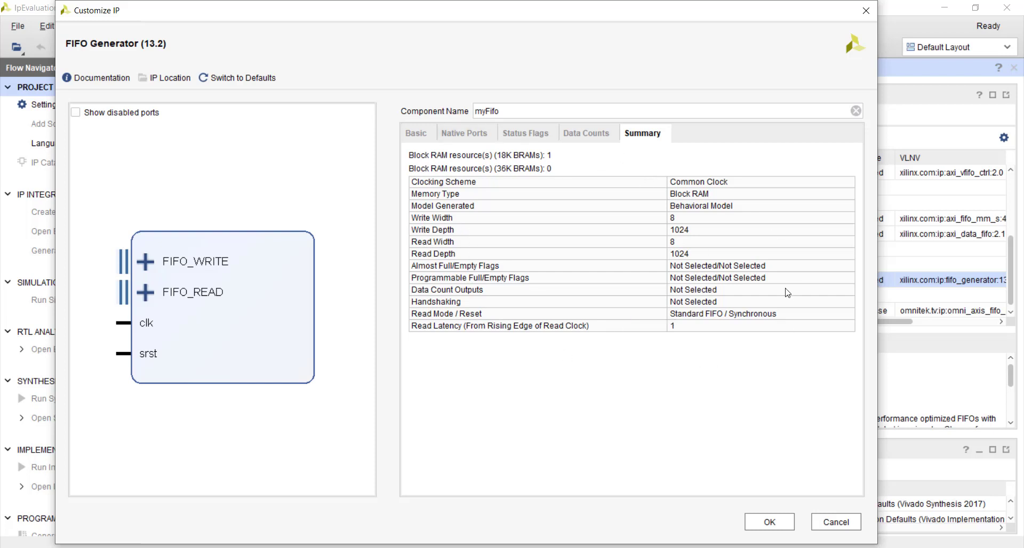
# Step: Accept the myFifo customization, create its IP source directory, and generate the output products with out-of-context synthesis per IP
pyautogui.click(768, 527)
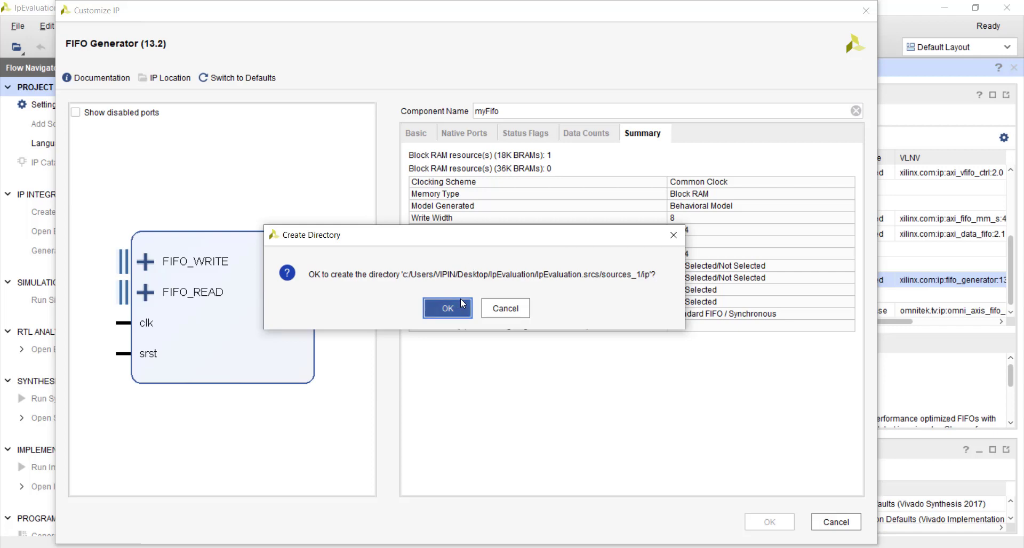
pyautogui.click(448, 310)
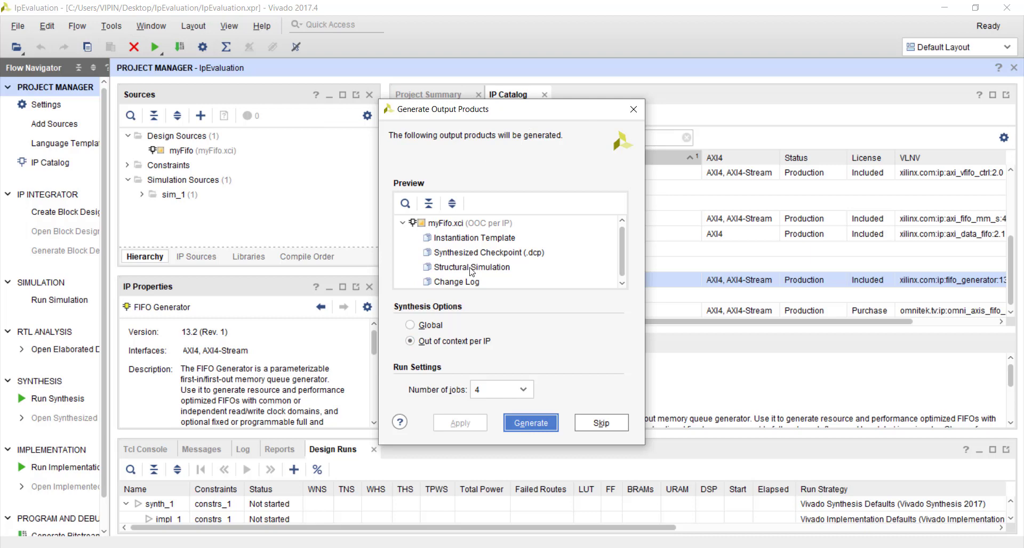
pyautogui.click(538, 425)
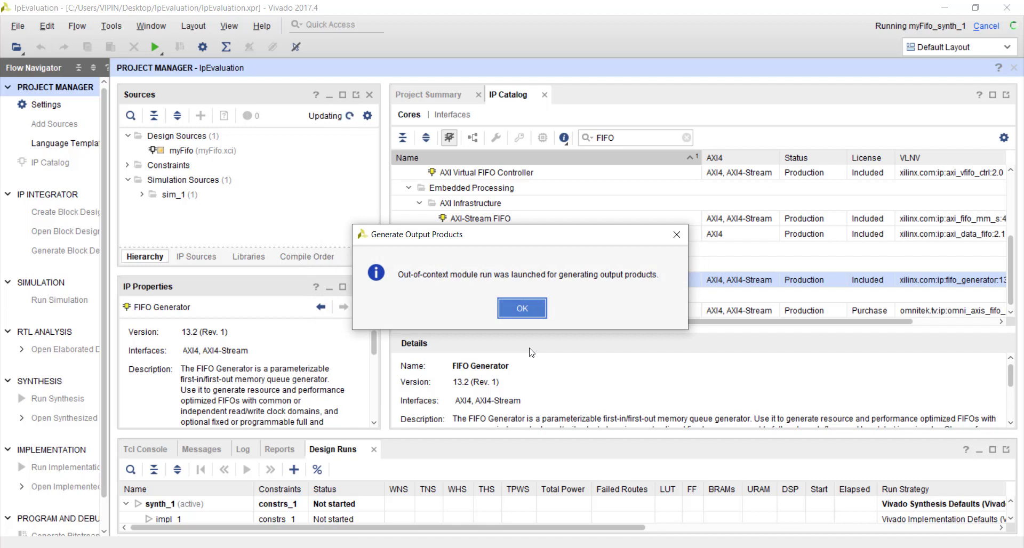
pyautogui.press('Return')
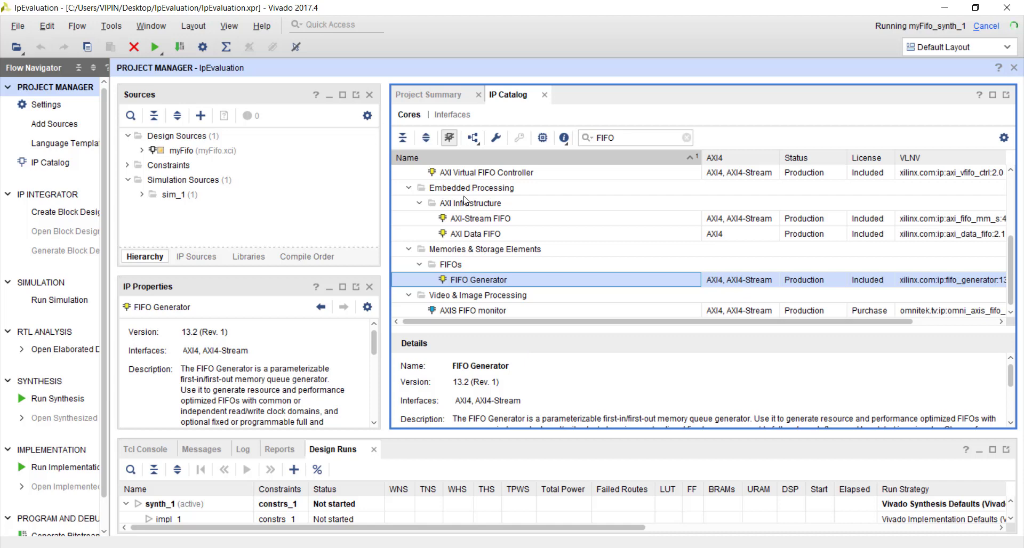
# Step: Expand myFifo in the IP sources and inspect its generated files, including the myFifo.dcp checkpoint
pyautogui.click(203, 258)
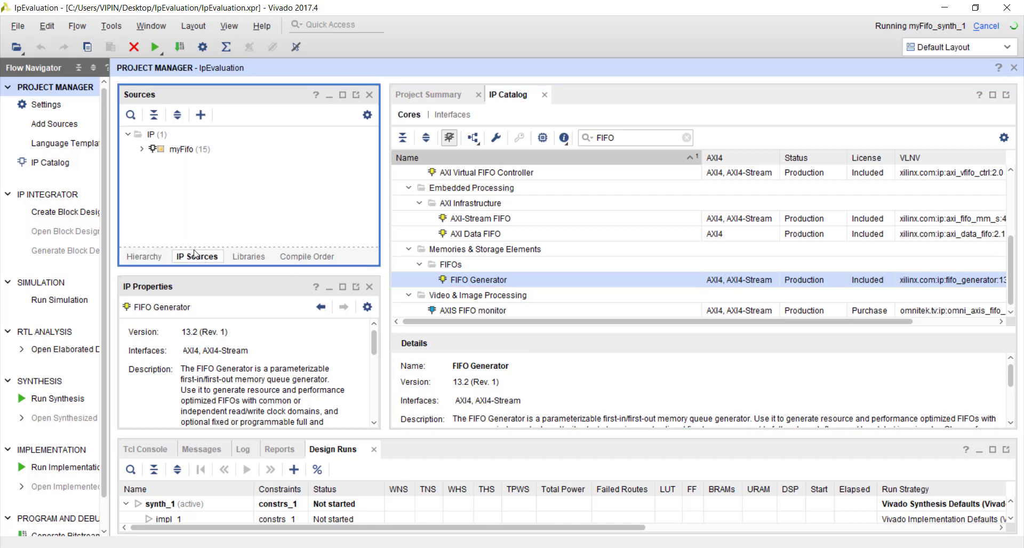
pyautogui.click(191, 150)
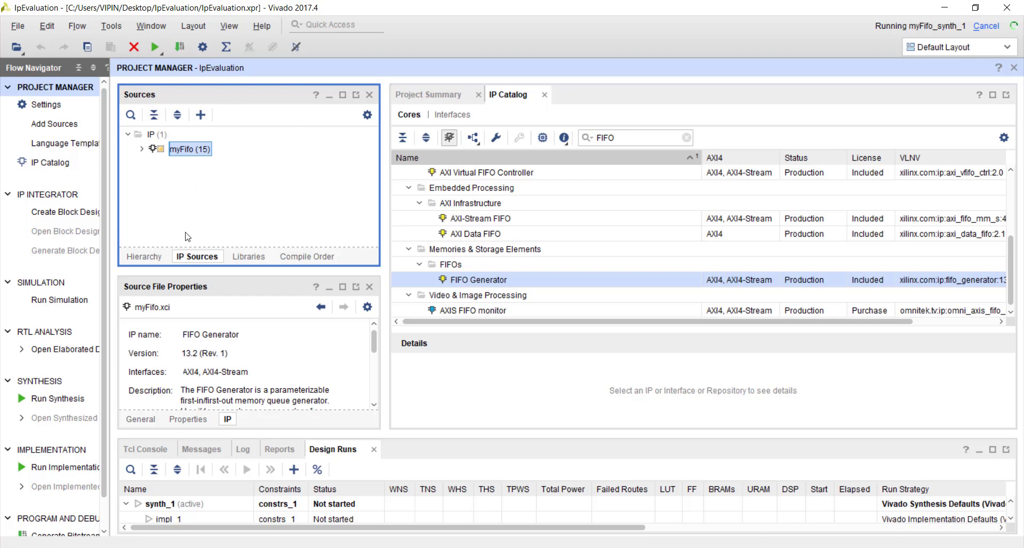
pyautogui.click(142, 149)
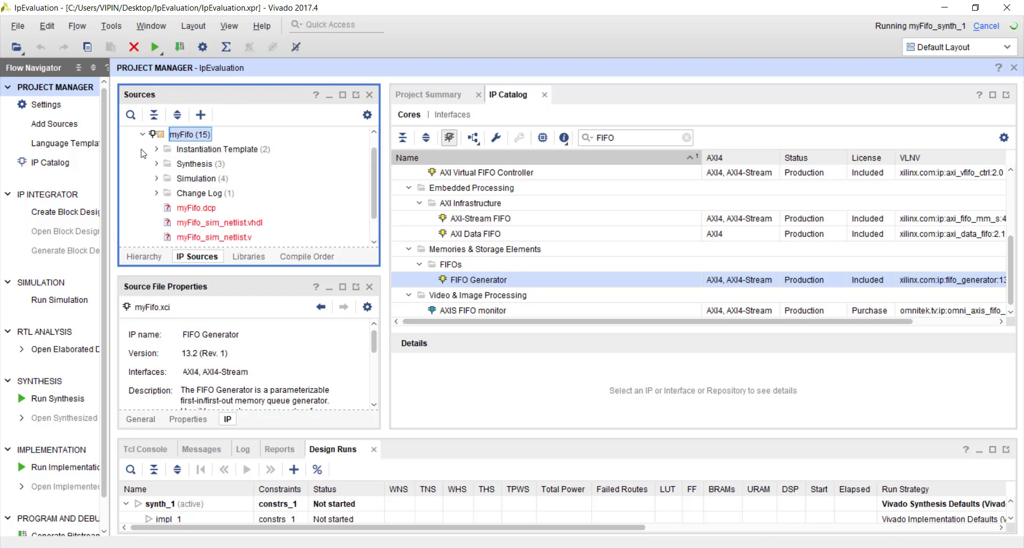
pyautogui.scroll(-1, 278, 180)
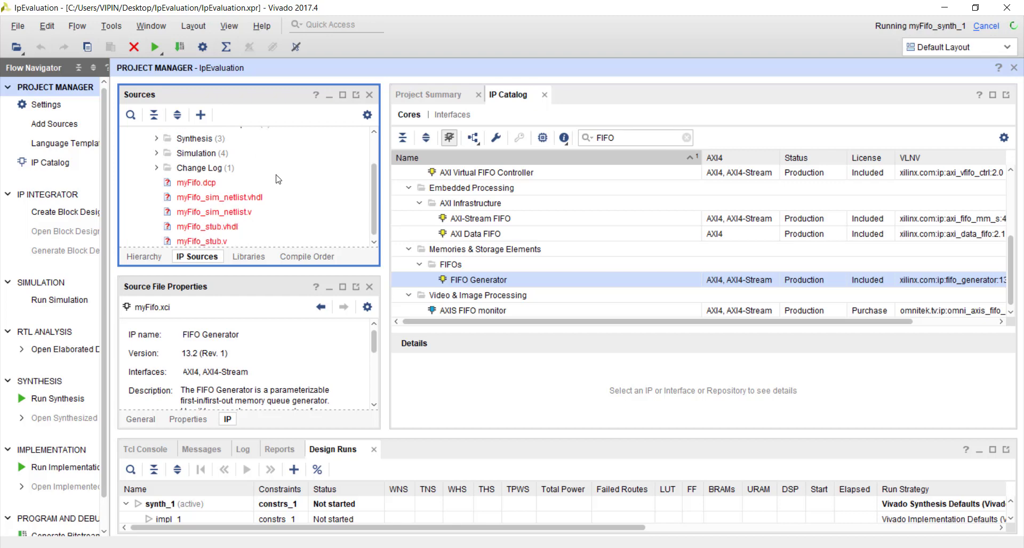
pyautogui.click(193, 184)
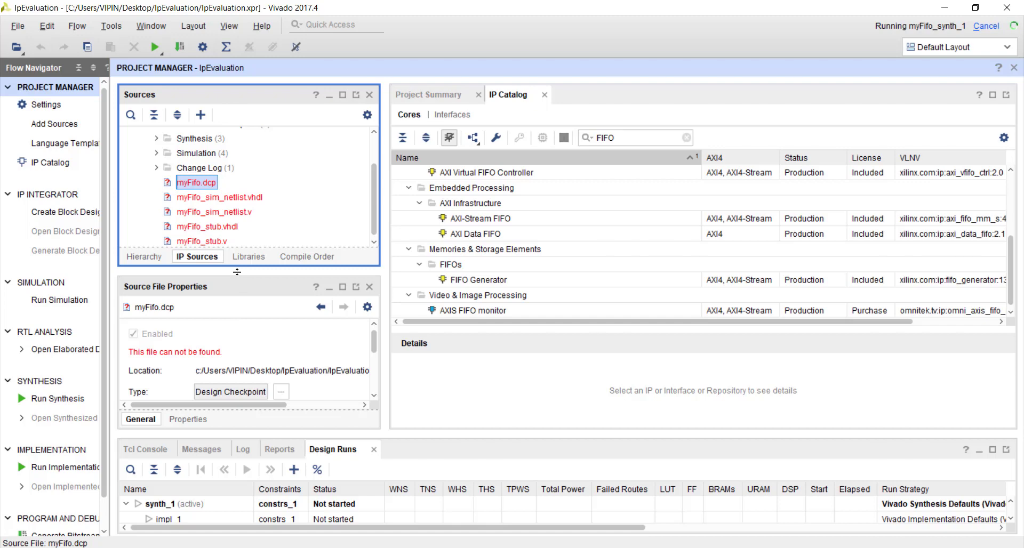
pyautogui.moveTo(235, 271); pyautogui.dragTo(235, 303)
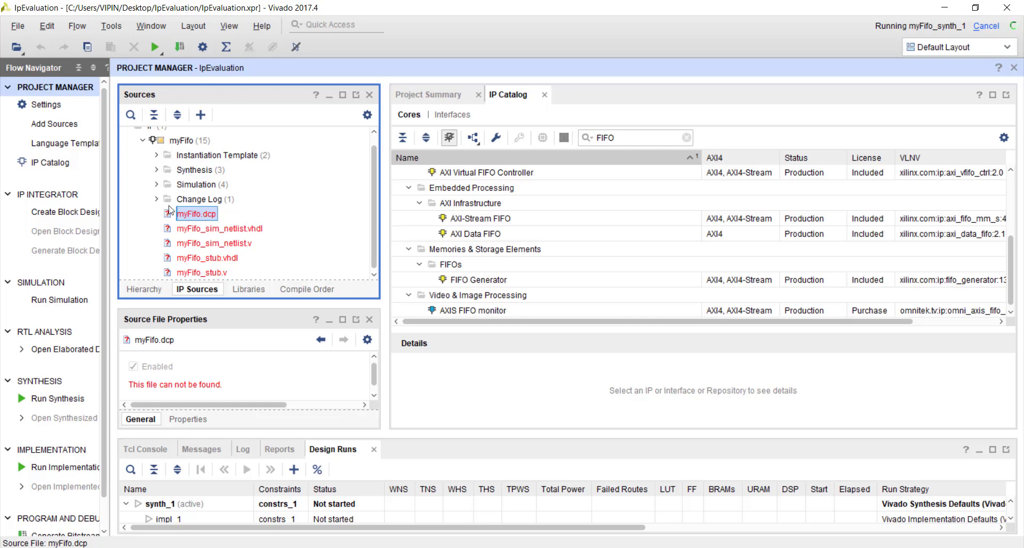
# Step: Reopen the myFifo core's customization from the design sources, review its settings through to the summary, and close it without changes
pyautogui.click(144, 290)
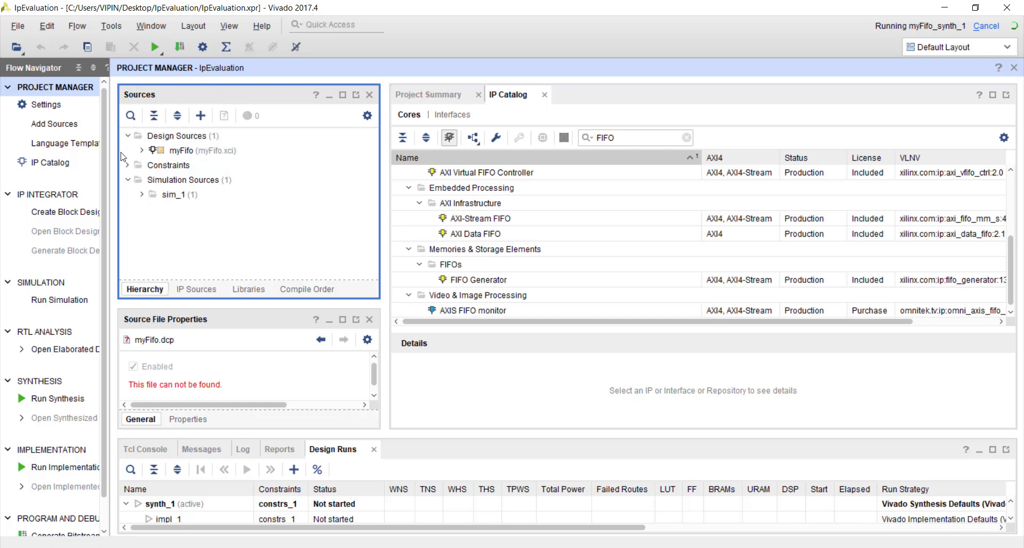
pyautogui.click(180, 153)
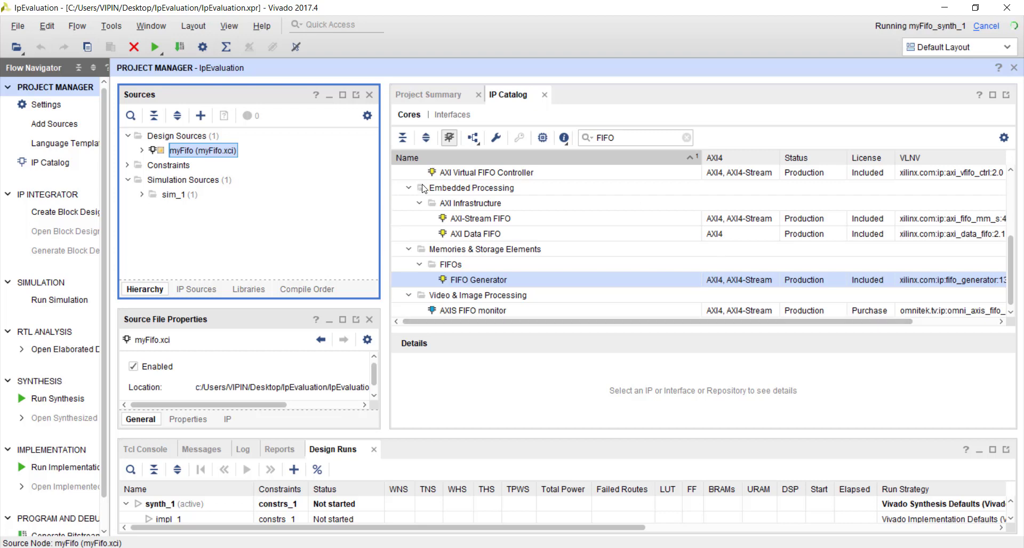
pyautogui.doubleClick(205, 152)
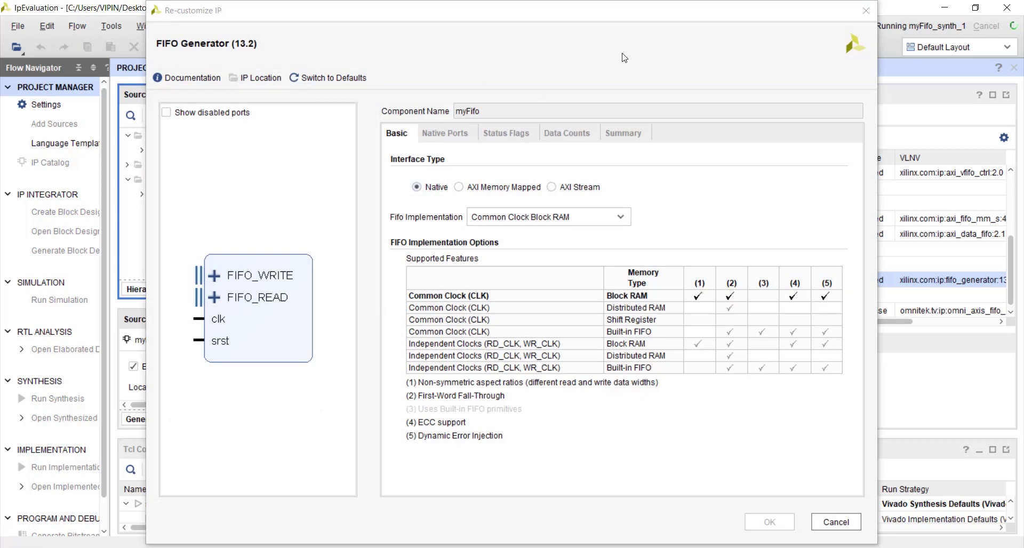
pyautogui.click(445, 134)
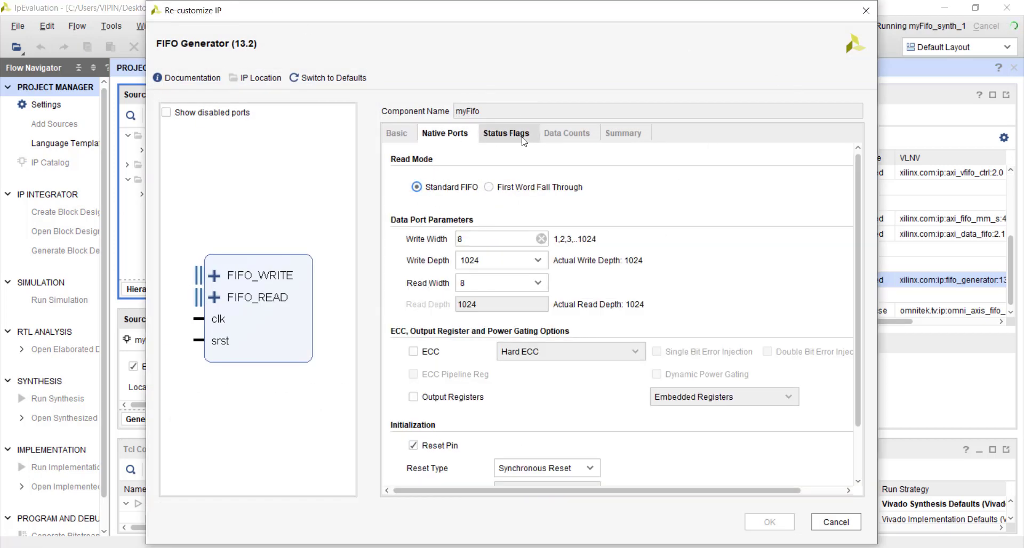
pyautogui.click(523, 140)
pyautogui.click(567, 134)
pyautogui.click(624, 136)
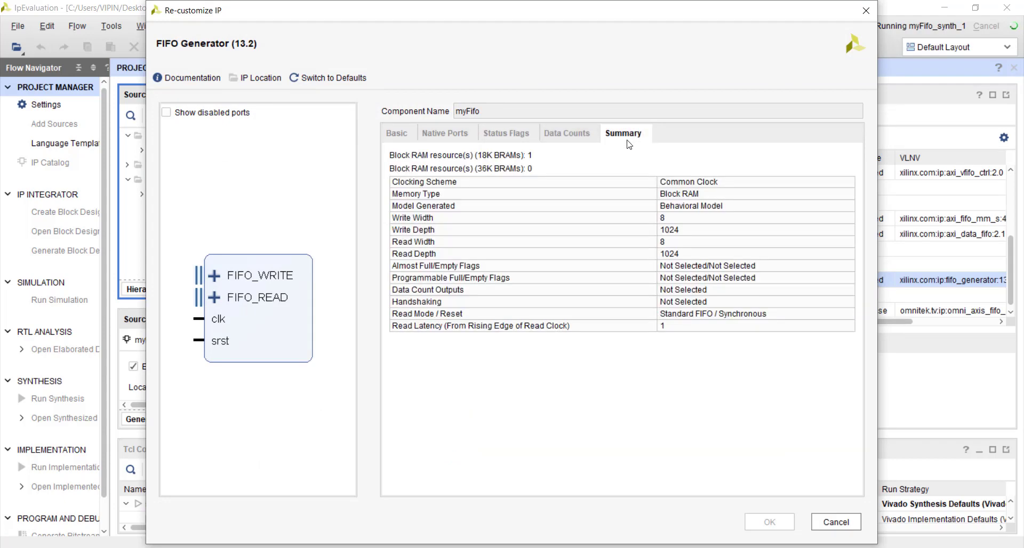
pyautogui.click(835, 522)
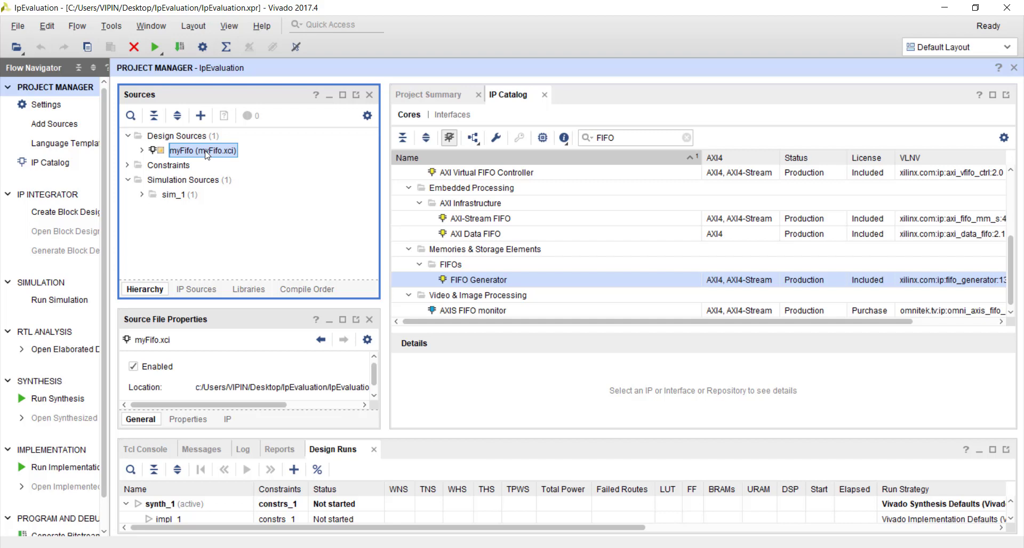
# Step: Show myFifo's generated files in the IP sources again, dismissing the re-customization dialog
pyautogui.click(196, 289)
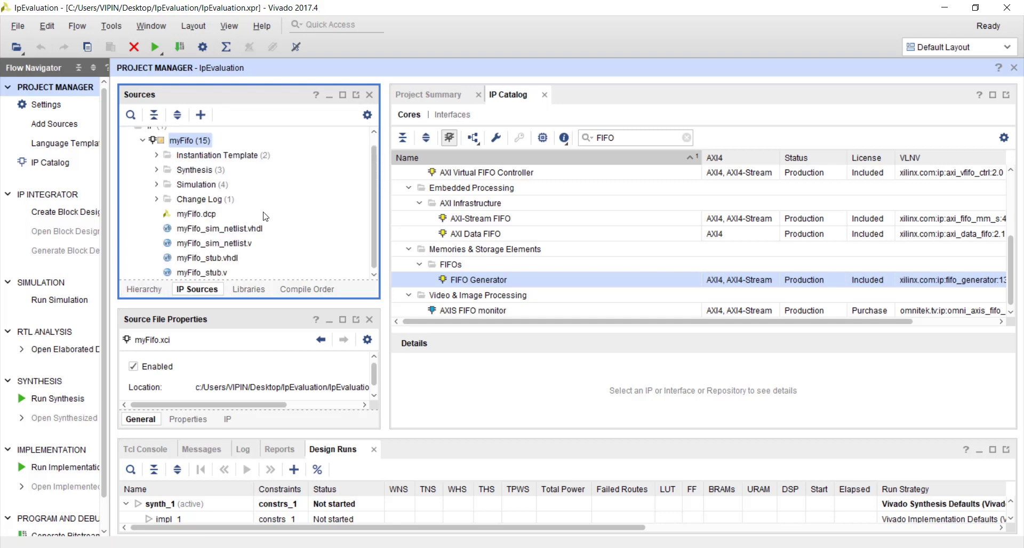
pyautogui.scroll(1, 266, 187)
pyautogui.click(142, 150)
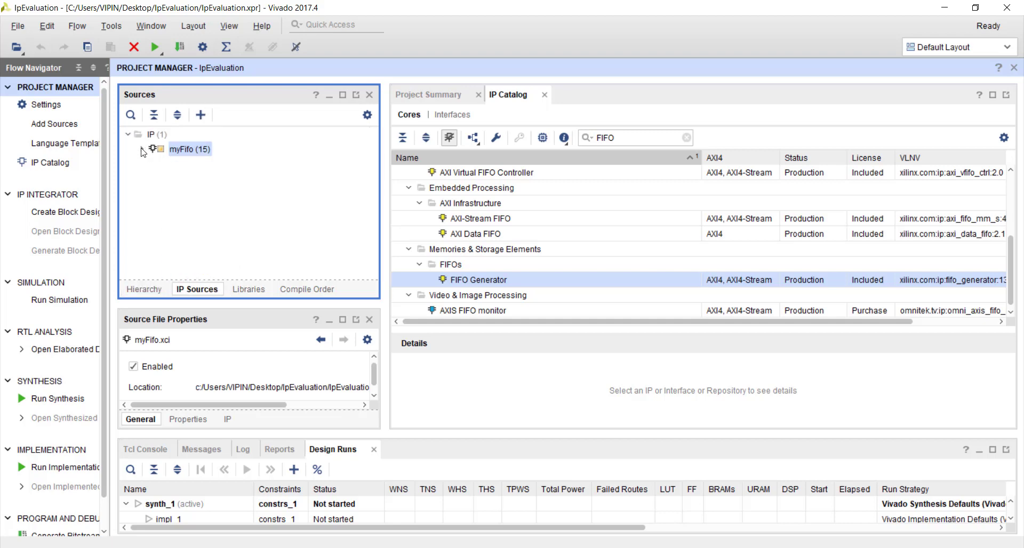
pyautogui.click(142, 149)
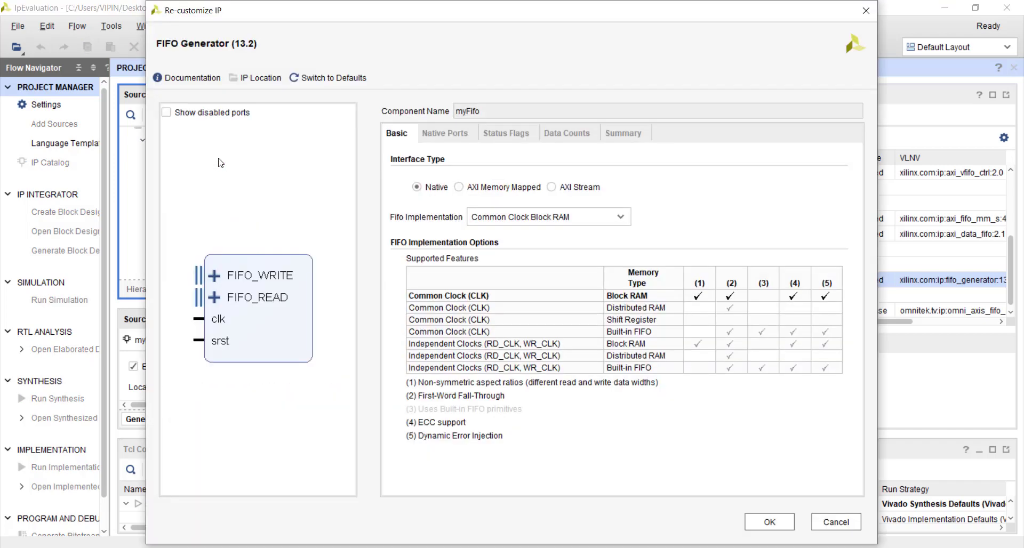
pyautogui.click(869, 10)
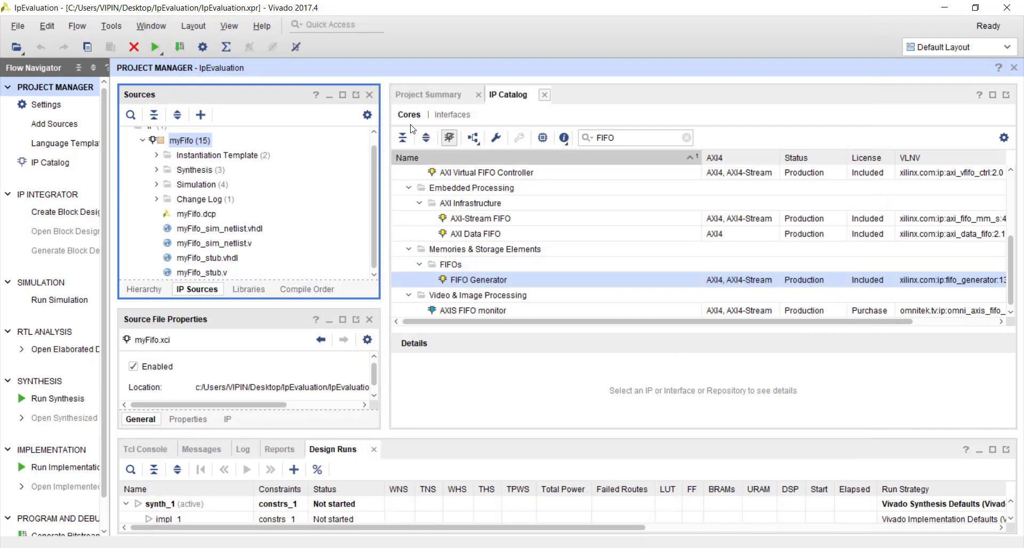
# Step: View the VHDL instantiation template in myFifo.vho down to its port map, and close the file
pyautogui.click(230, 156)
pyautogui.click(157, 156)
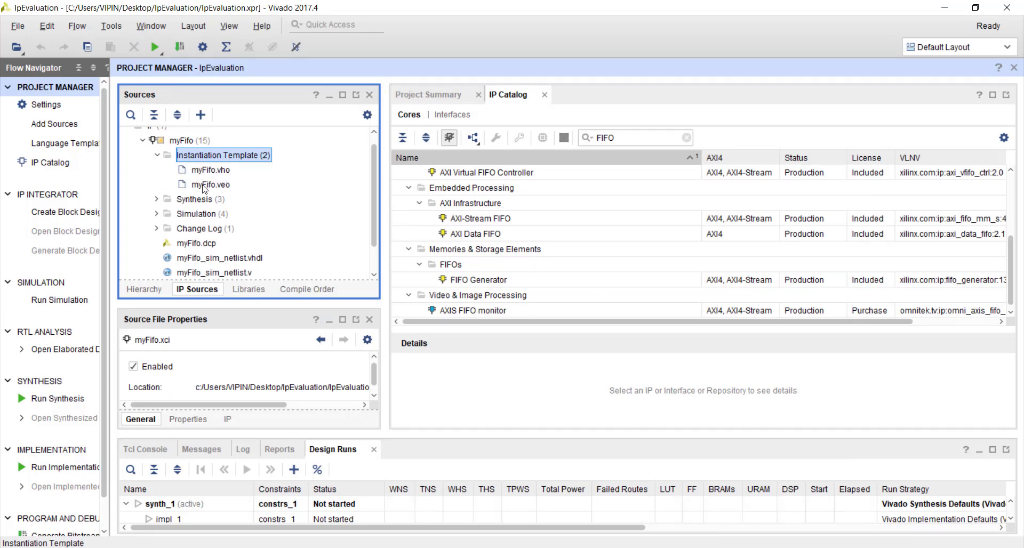
pyautogui.click(222, 172)
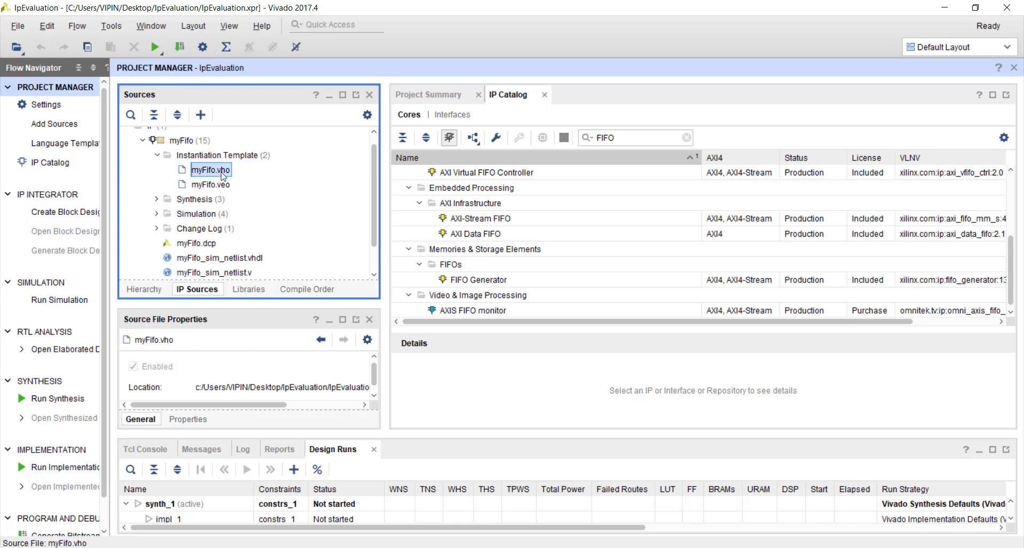
pyautogui.doubleClick(222, 173)
pyautogui.scroll(-20, 571, 212)
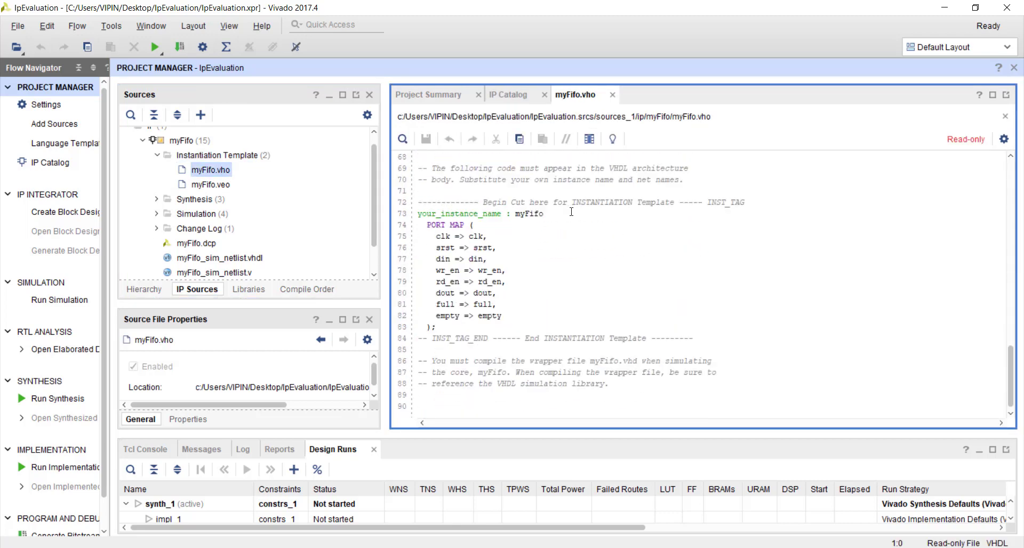
pyautogui.click(612, 94)
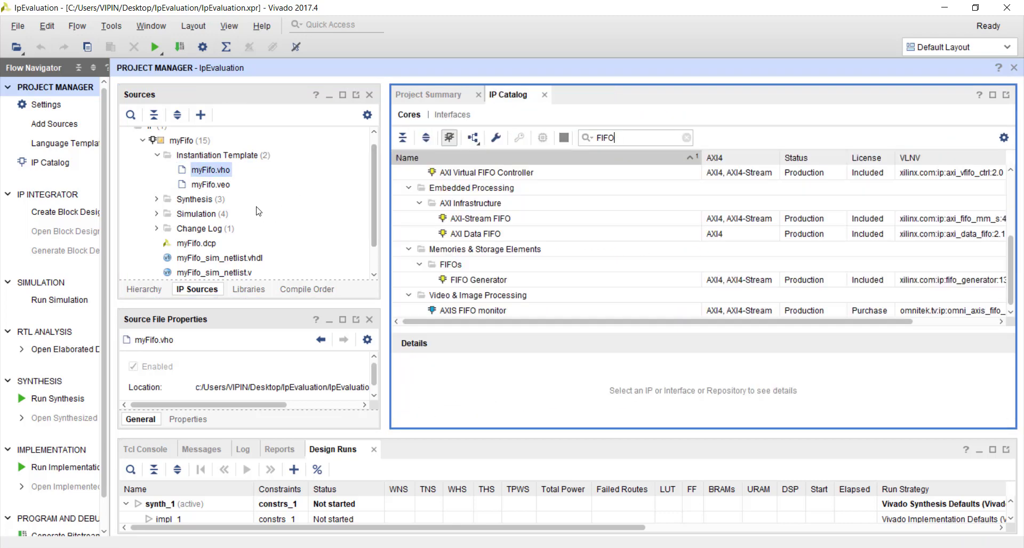
# Step: Open the Verilog template myFifo.veo and highlight the complete myFifo instantiation block
pyautogui.doubleClick(216, 186)
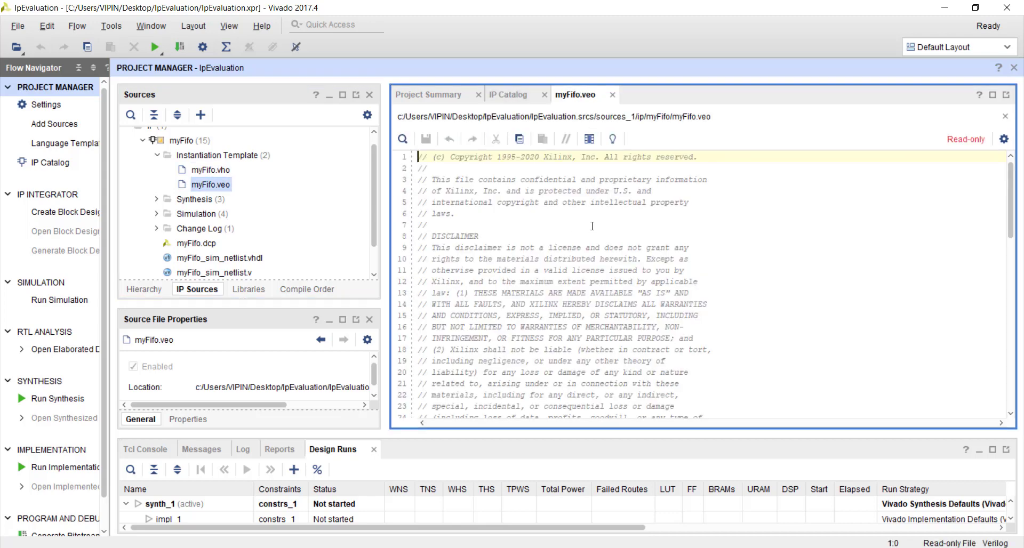
pyautogui.scroll(-17, 592, 225)
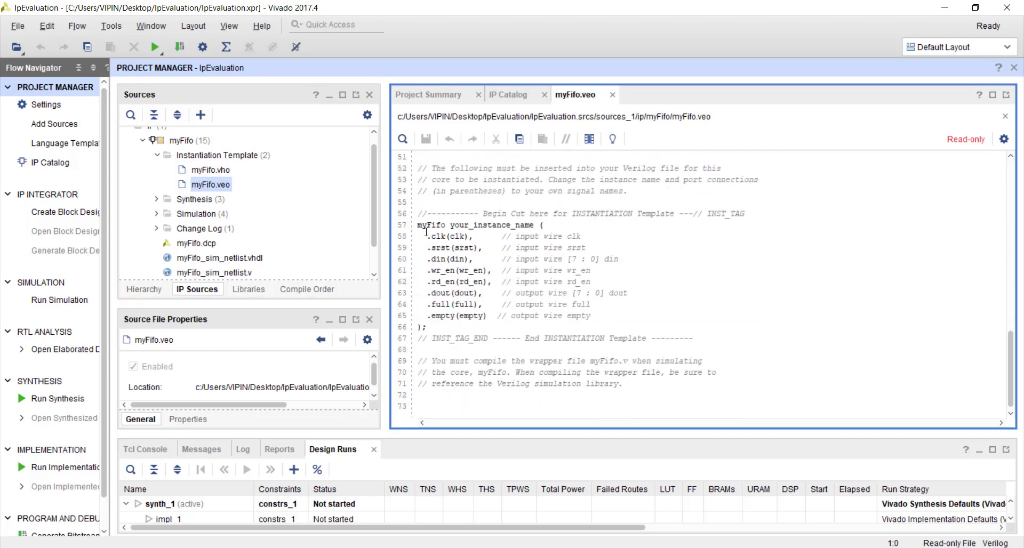
pyautogui.tripleClick(419, 226)
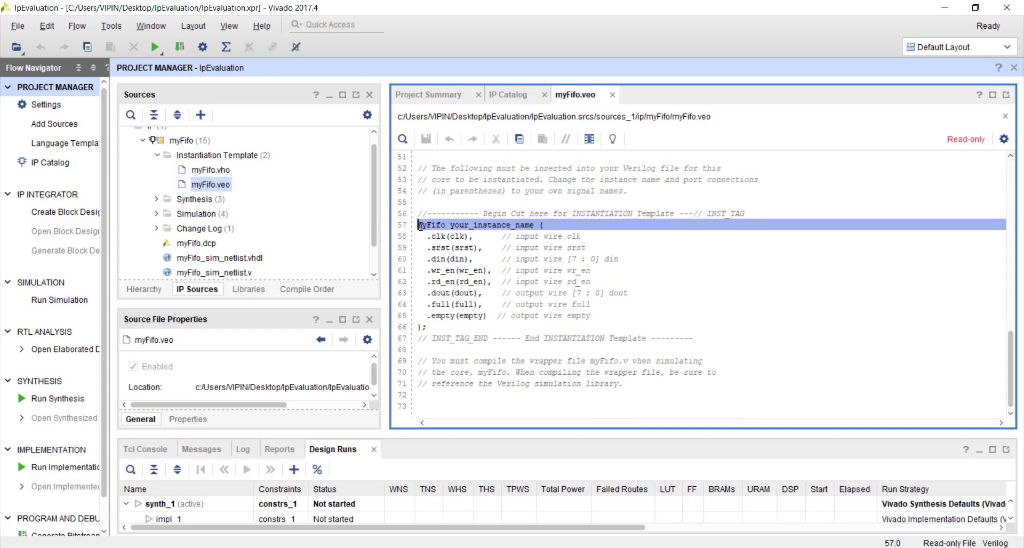
pyautogui.click(428, 236)
pyautogui.moveTo(433, 330); pyautogui.dragTo(418, 224)
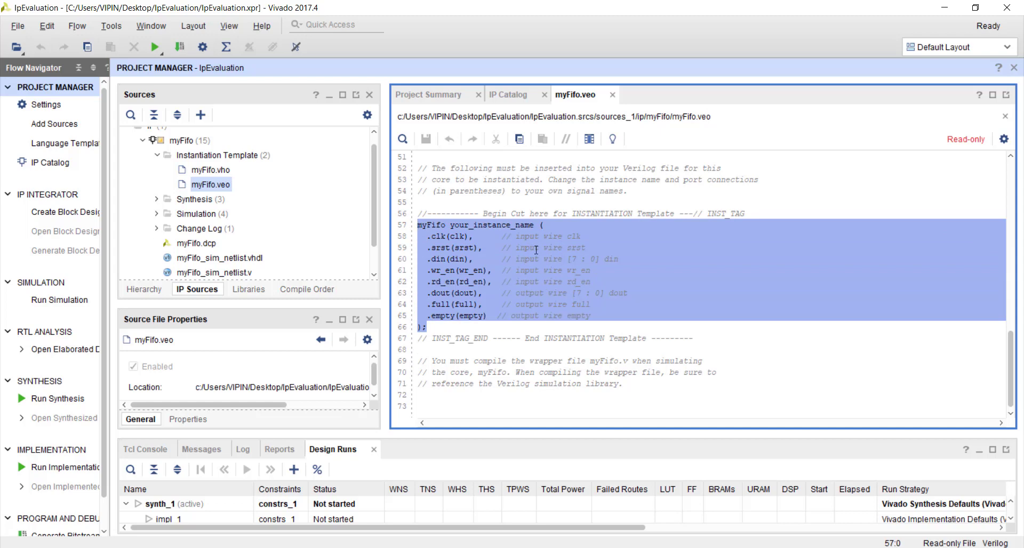
# Step: Examine the module name, instance name placeholder and port connections from clk to empty in the Verilog instantiation
pyautogui.click(432, 226)
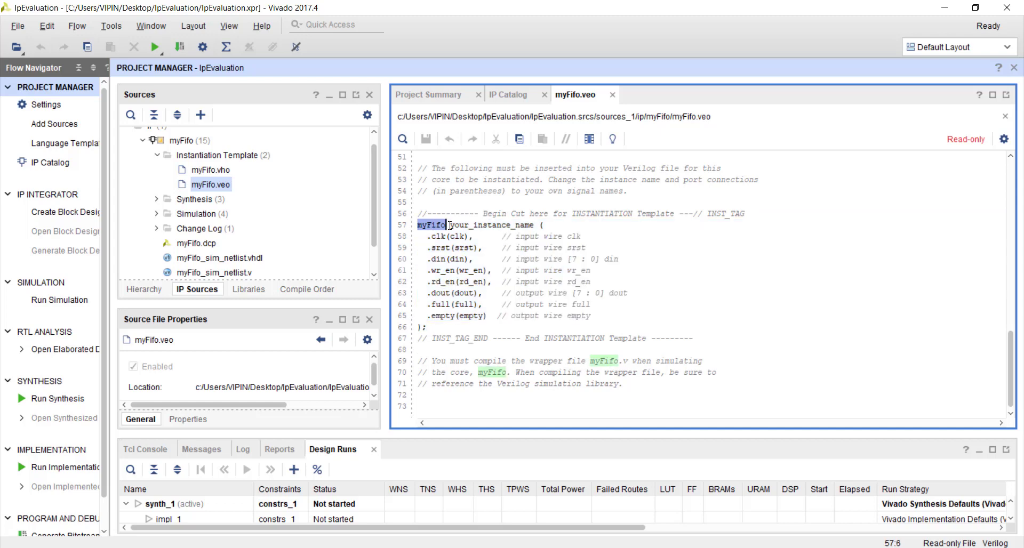
pyautogui.doubleClick(476, 227)
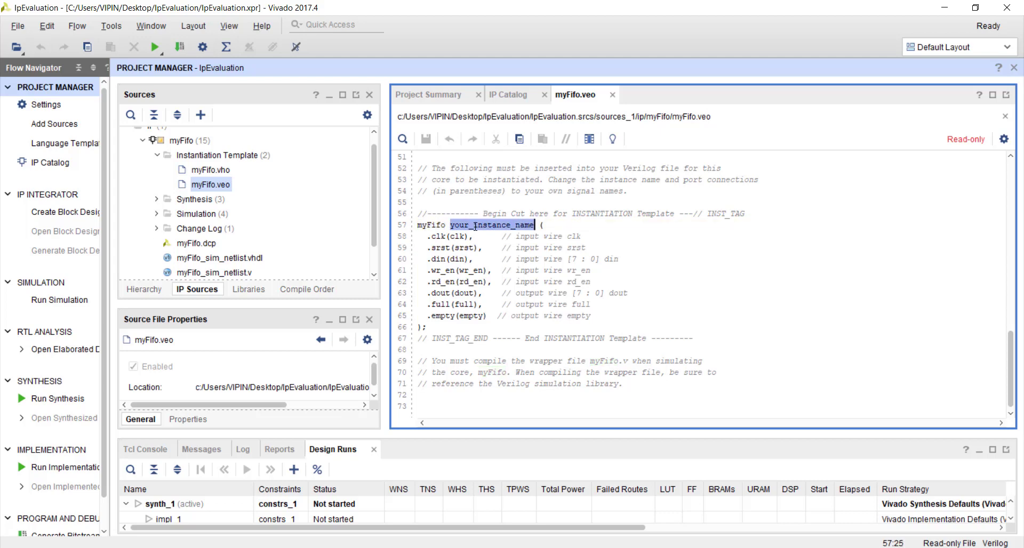
pyautogui.click(440, 237)
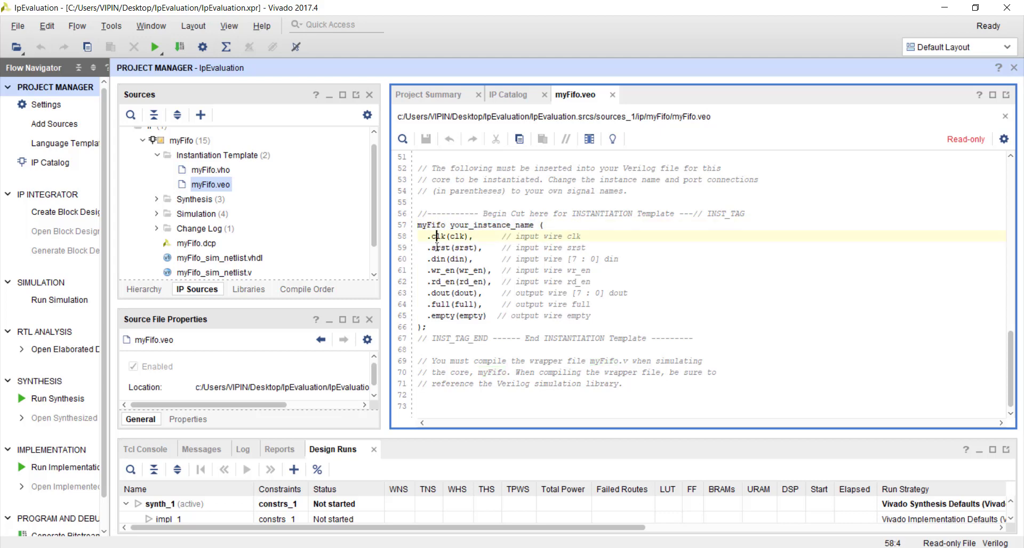
pyautogui.press('Down')
pyautogui.press('Down')
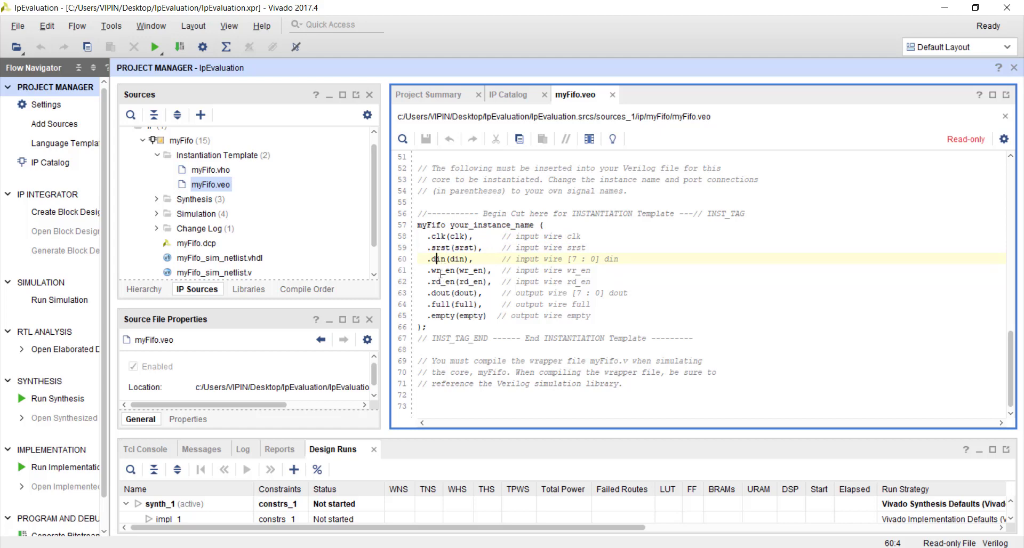
pyautogui.click(437, 315)
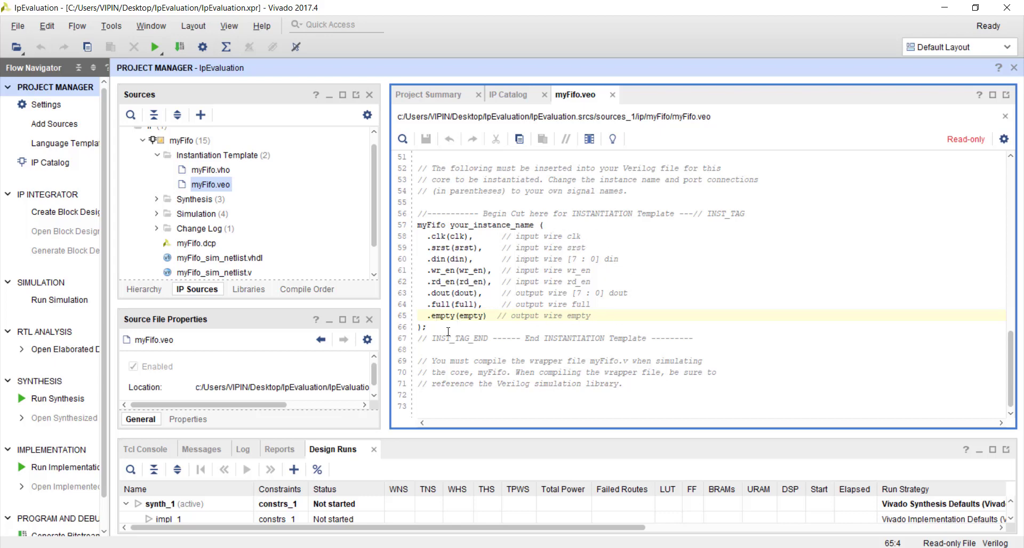
# Step: Collapse myFifo's instantiation templates and try to open the myFifo.dcp checkpoint, declining to open its directory
pyautogui.moveTo(448, 332); pyautogui.dragTo(418, 224)
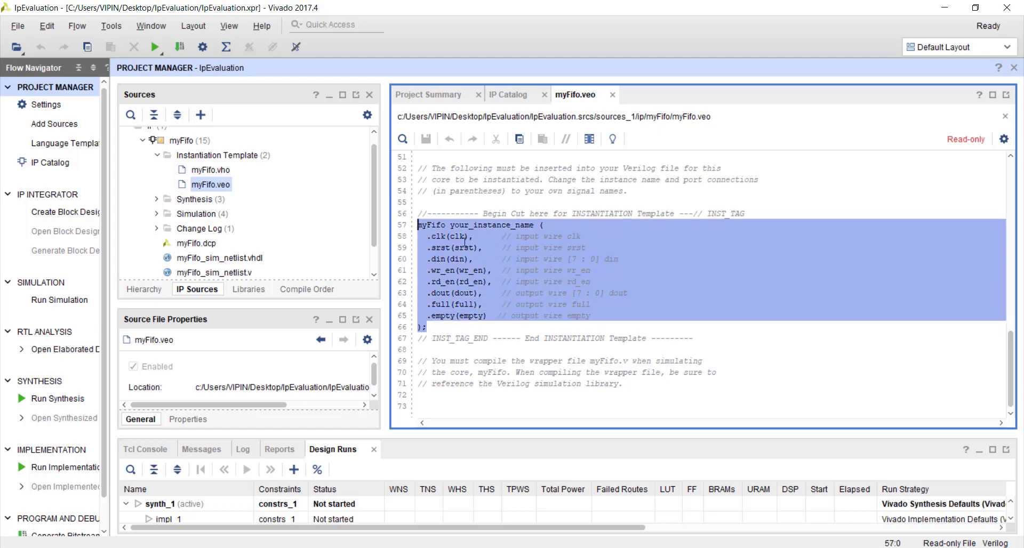
pyautogui.click(157, 155)
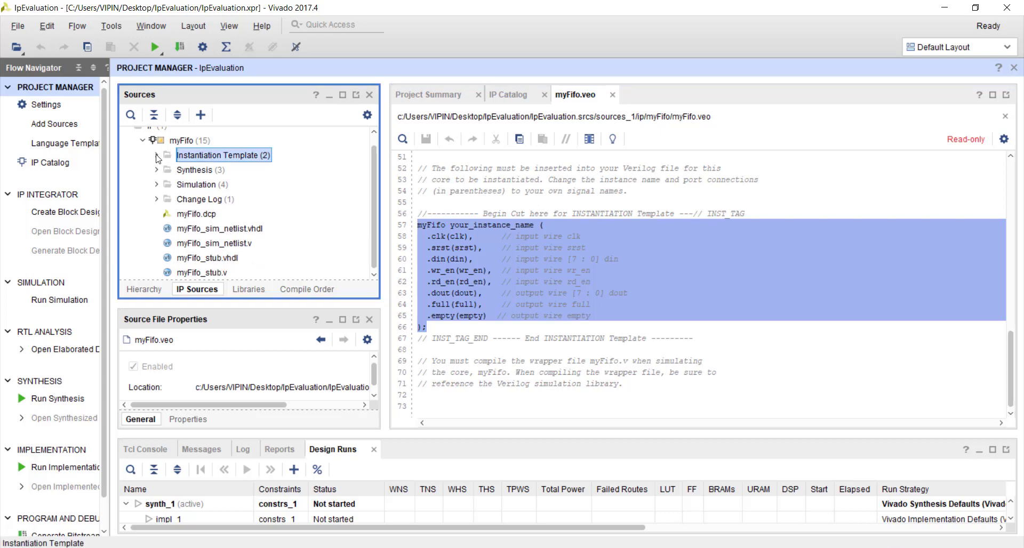
pyautogui.click(202, 218)
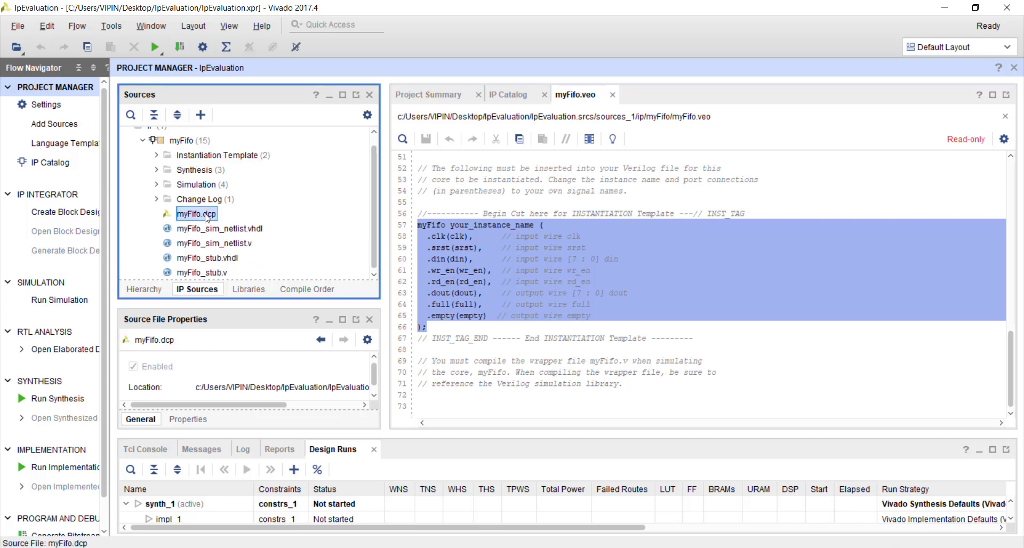
pyautogui.doubleClick(207, 218)
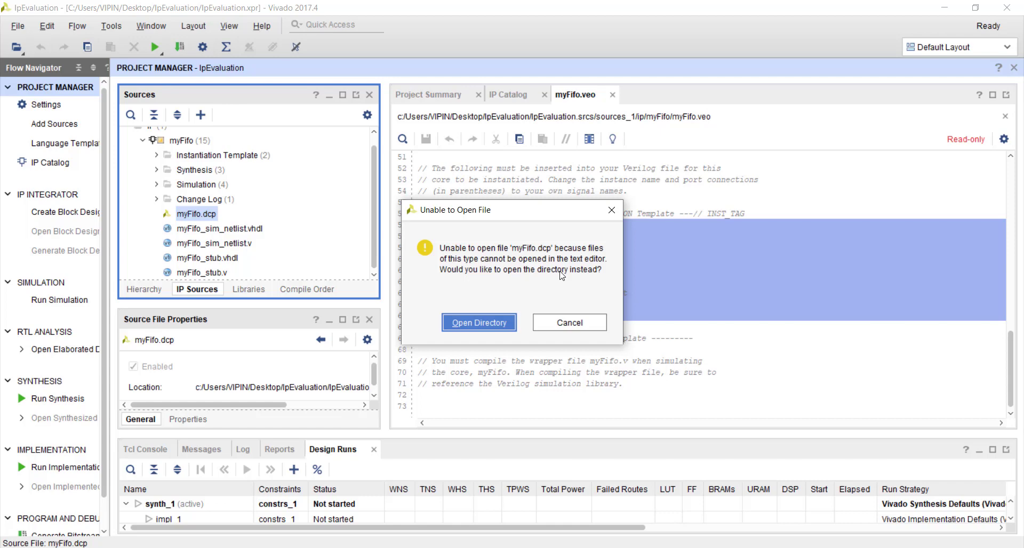
pyautogui.click(570, 323)
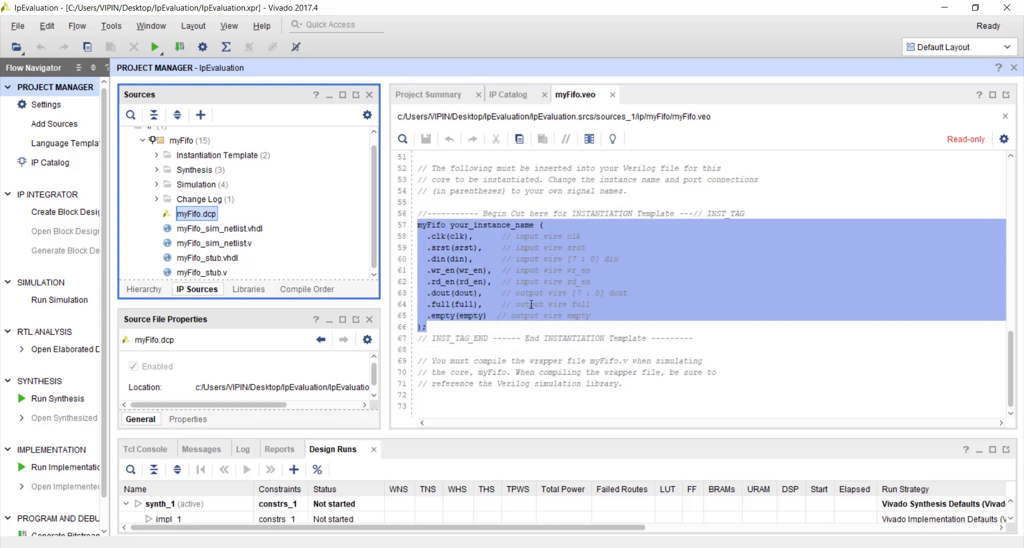
# Step: Copy the complete myFifo instantiation block from the Verilog template myFifo.veo
pyautogui.moveTo(418, 326); pyautogui.dragTo(423, 224)
pyautogui.moveTo(427, 327); pyautogui.dragTo(418, 225)
pyautogui.hotkey('ctrl', 'c')
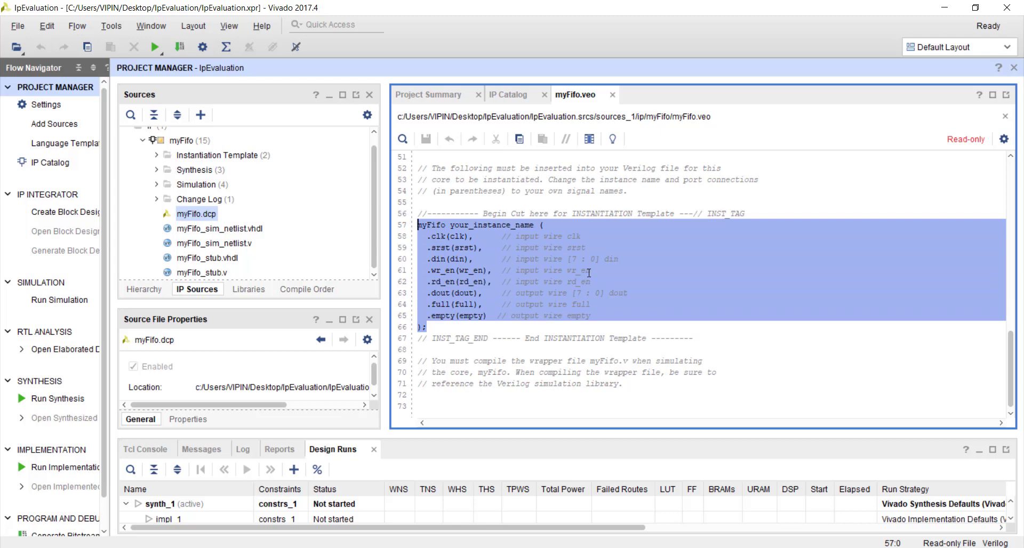
# Step: Create a Verilog design source named fifoTest.v, local to the project, with module fifoTest and no predefined ports
pyautogui.click(147, 291)
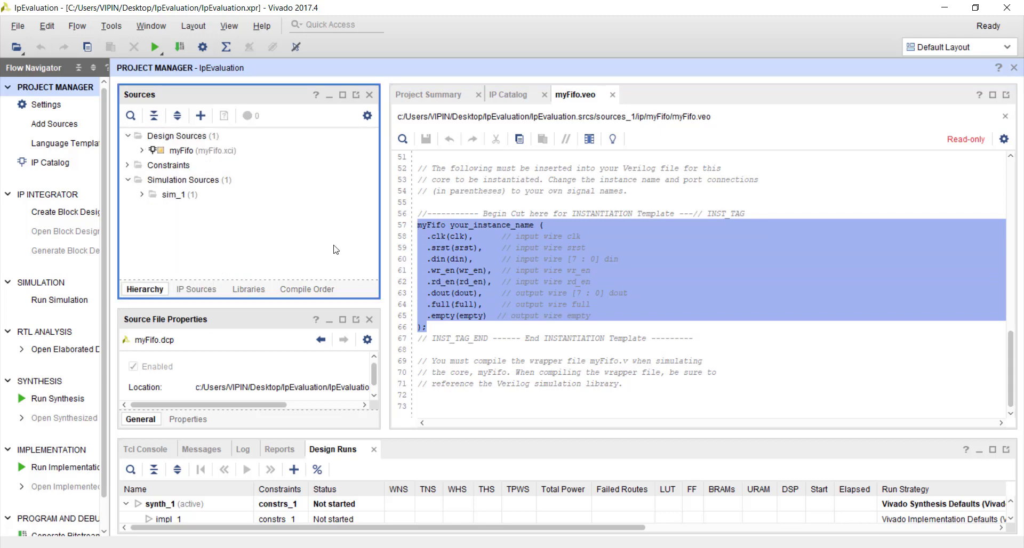
pyautogui.rightClick(314, 168)
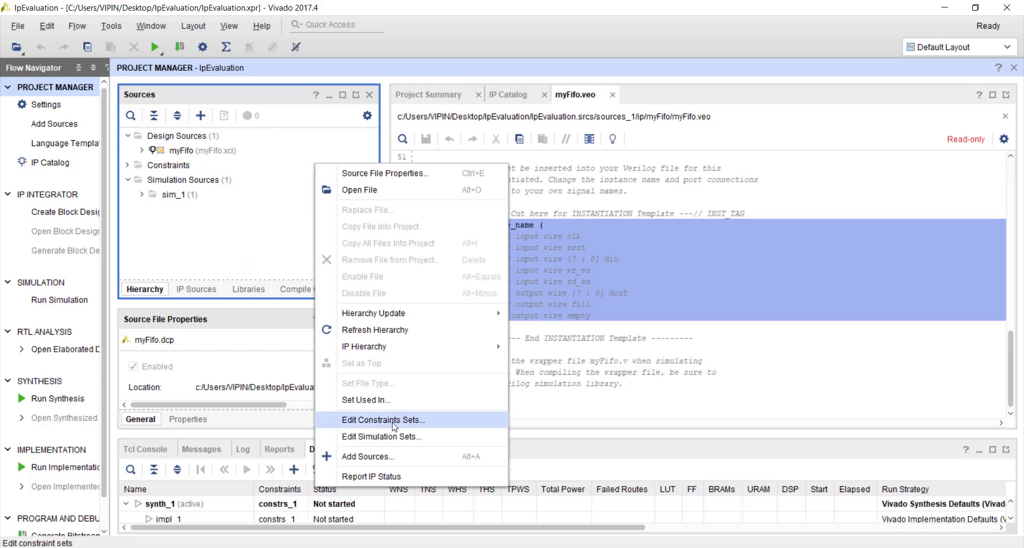
pyautogui.click(368, 457)
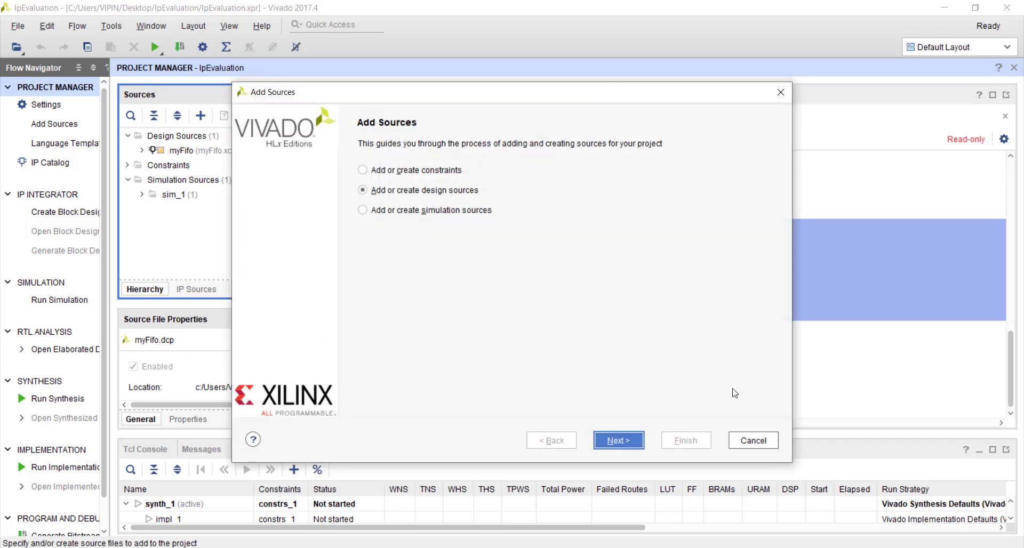
pyautogui.click(629, 442)
pyautogui.click(566, 347)
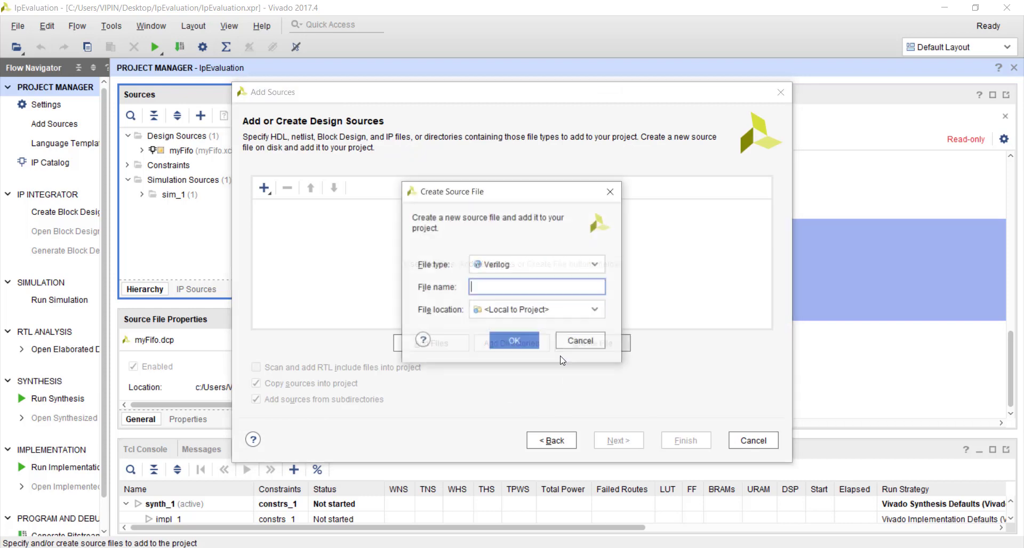
pyautogui.write('fifoTest.v')
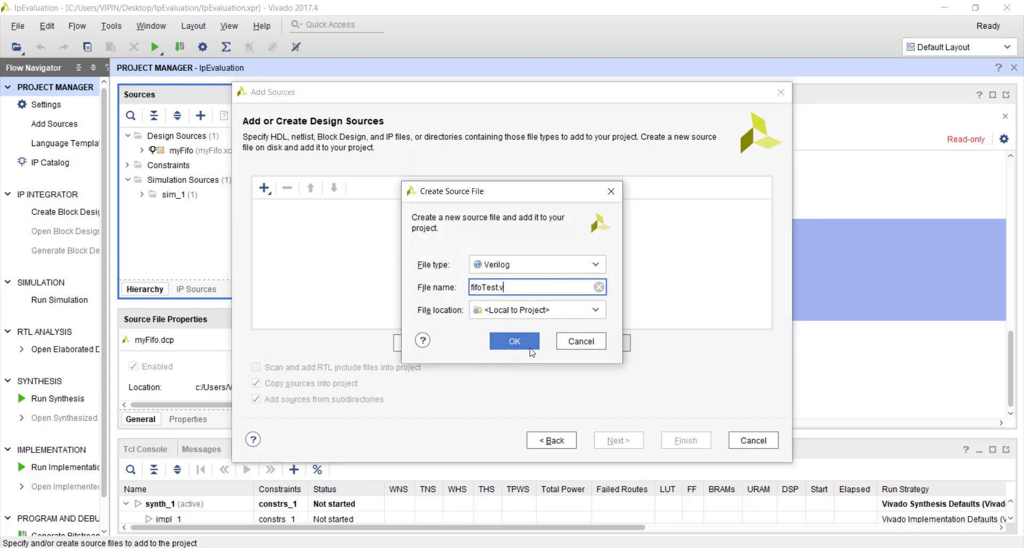
pyautogui.click(517, 342)
pyautogui.click(685, 440)
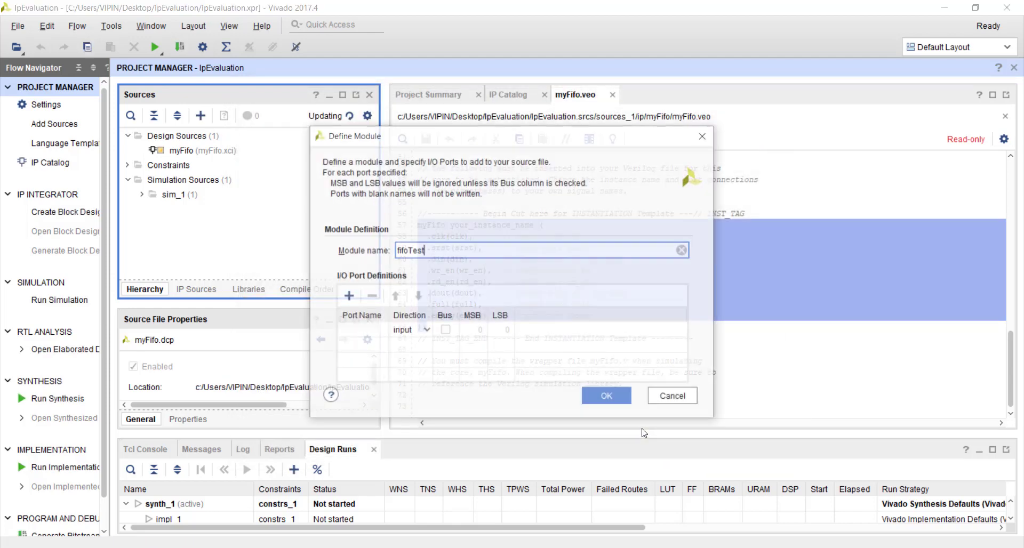
pyautogui.click(603, 399)
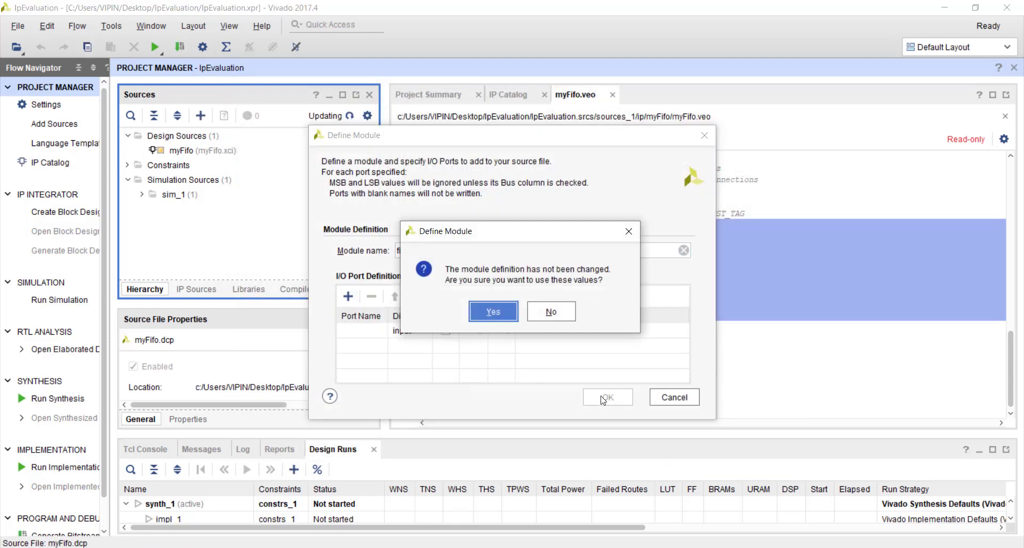
pyautogui.click(493, 311)
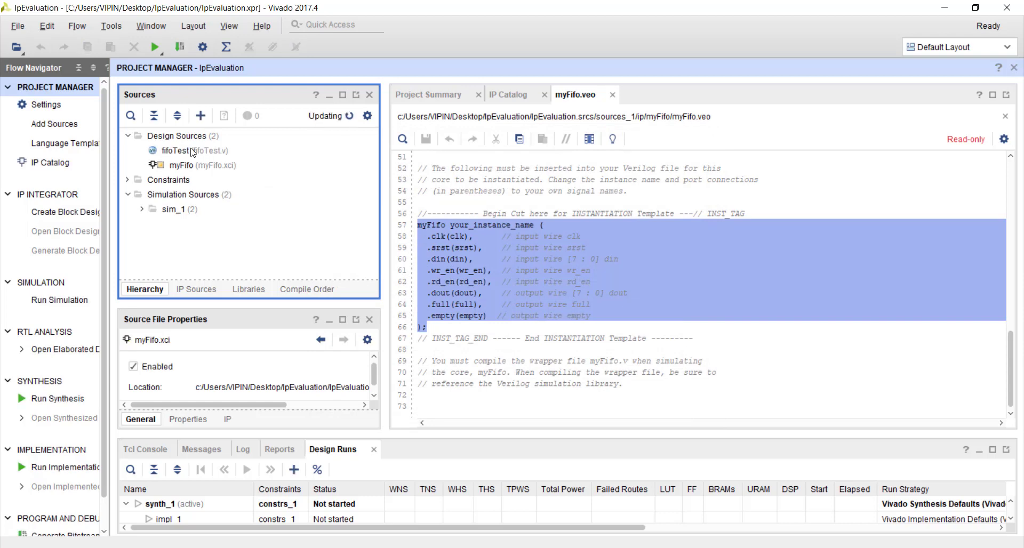
# Step: Open fifoTest.v and paste the copied myFifo instantiation between the module's port list and endmodule
pyautogui.doubleClick(176, 151)
pyautogui.scroll(-2, 572, 338)
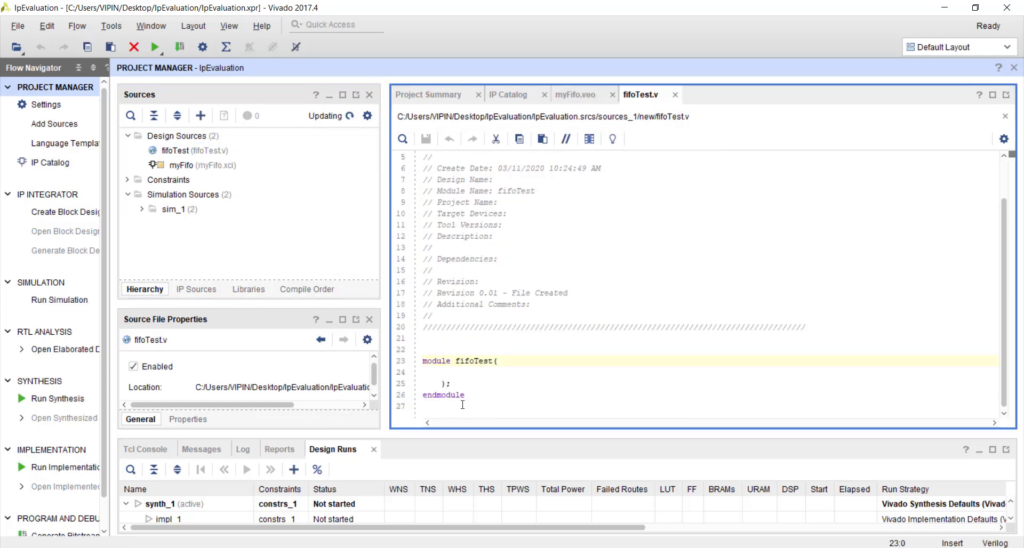
pyautogui.click(583, 380)
pyautogui.press('Return')
pyautogui.press('Return')
pyautogui.press('Return')
pyautogui.press('Return')
pyautogui.press('Return')
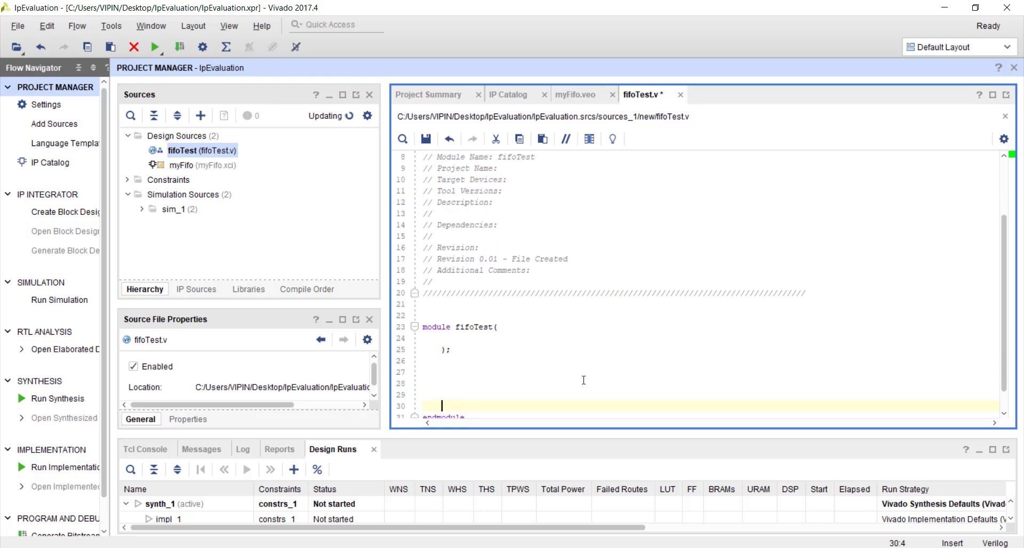
pyautogui.press('Up')
pyautogui.press('Up')
pyautogui.press('Up')
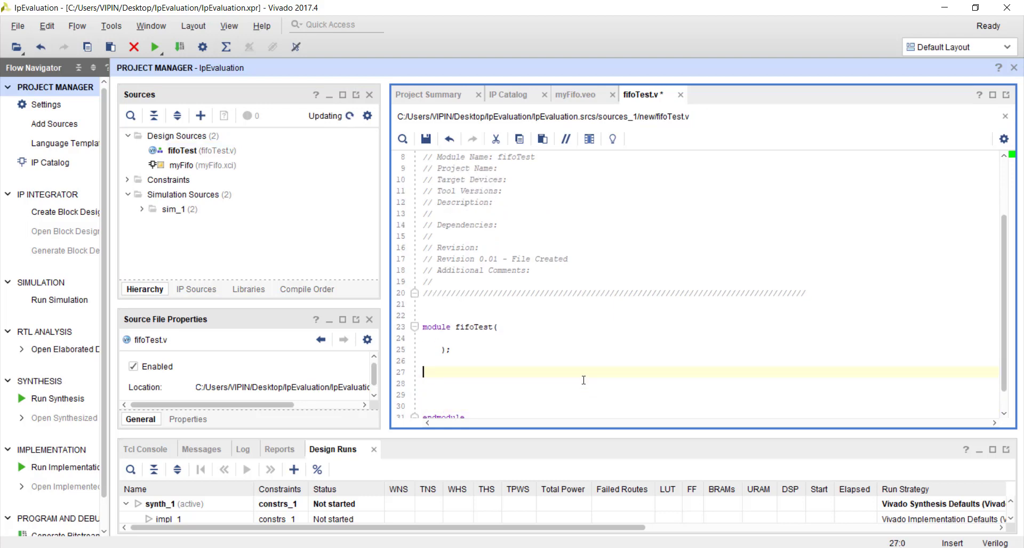
pyautogui.hotkey('ctrl', 'v')
# Step: Replace the placeholder your_instance_name in the pasted instantiation with the instance name myFifo
pyautogui.moveTo(616, 395); pyautogui.dragTo(424, 315)
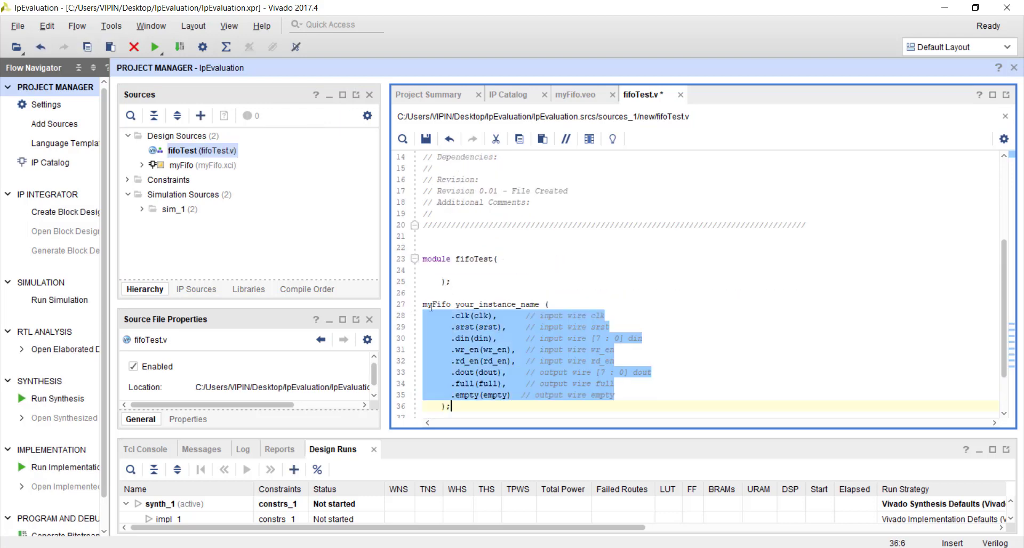
pyautogui.click(499, 303)
pyautogui.hotkey('ctrl', 'shift', 'Left')
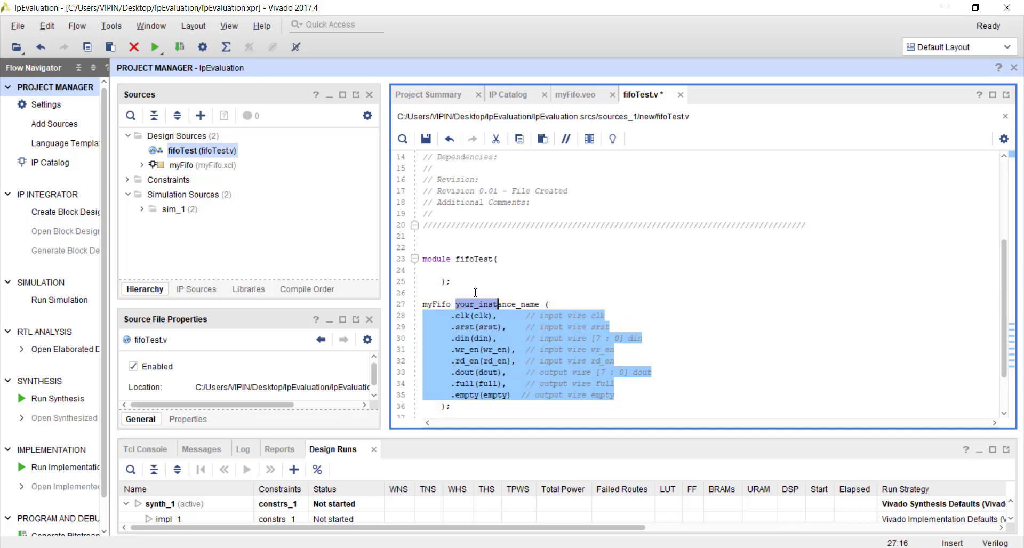
pyautogui.doubleClick(503, 305)
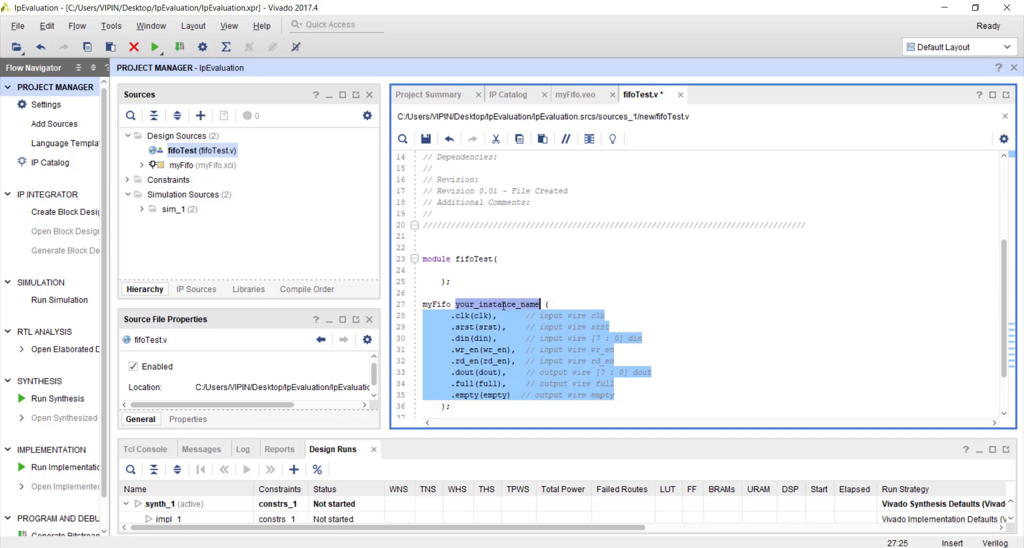
pyautogui.write('myFifo myFifo')
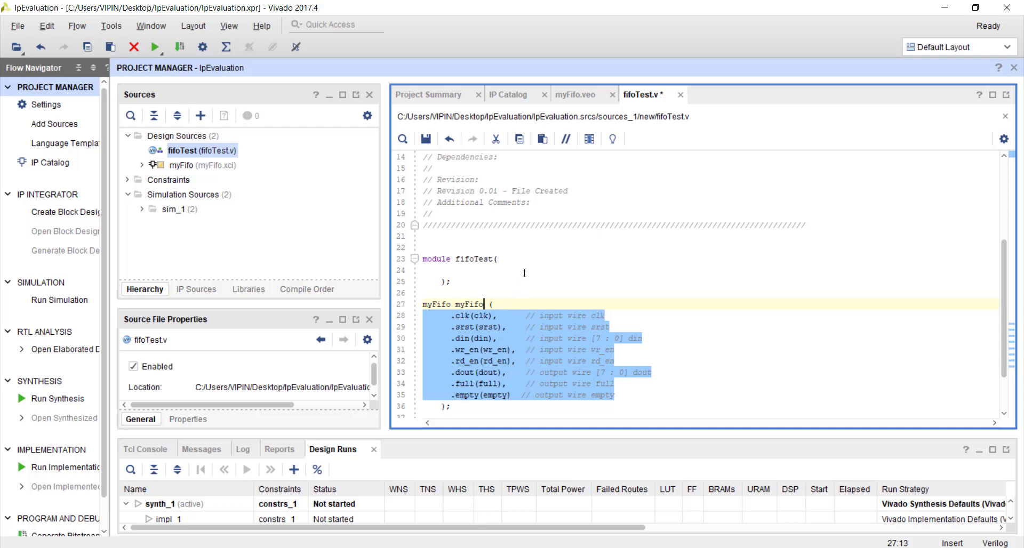
# Step: Declare the input ports clock and reset in the port list of module fifoTest
pyautogui.scroll(-2, 605, 304)
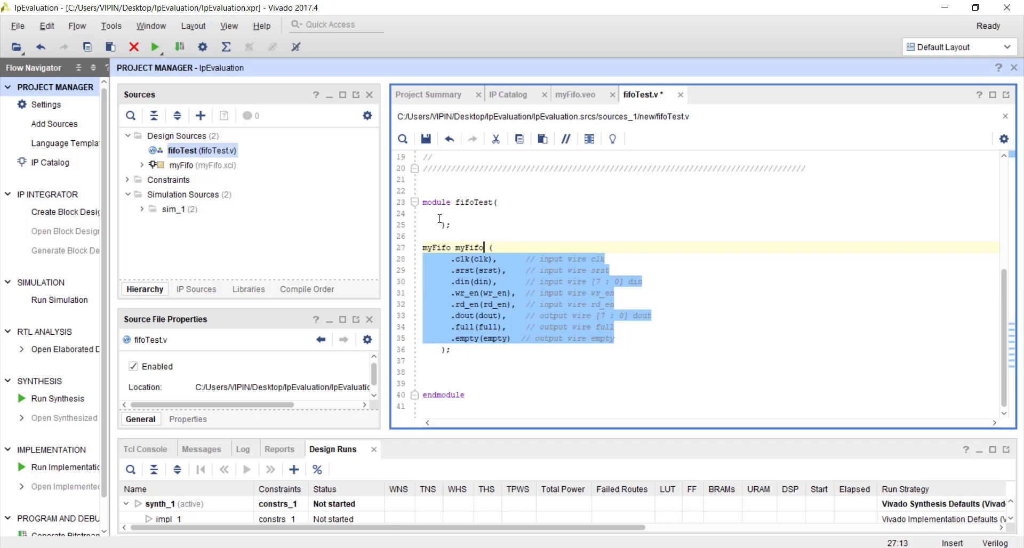
pyautogui.click(508, 203)
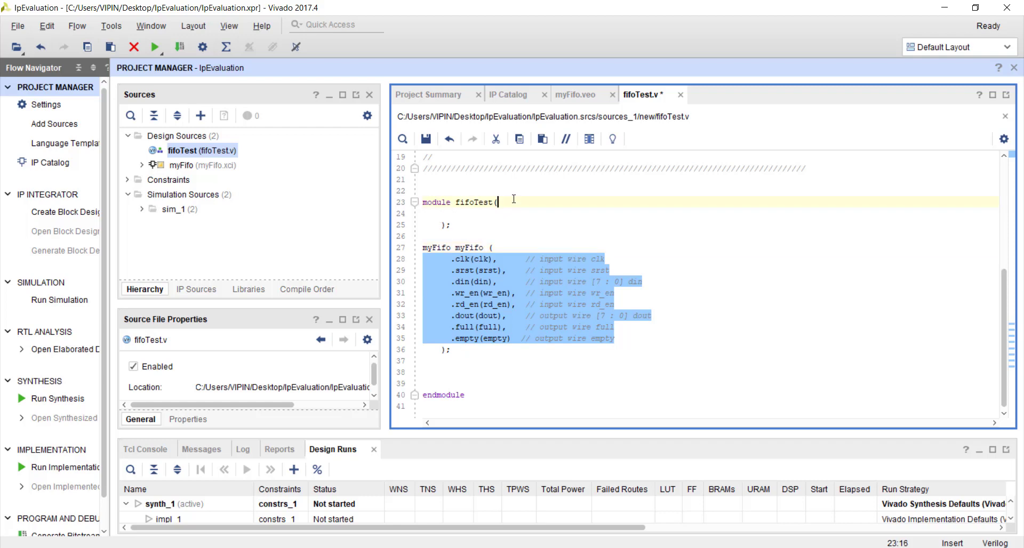
pyautogui.press('Return')
pyautogui.press('Return')
pyautogui.press('BackSpace')
pyautogui.write('in')
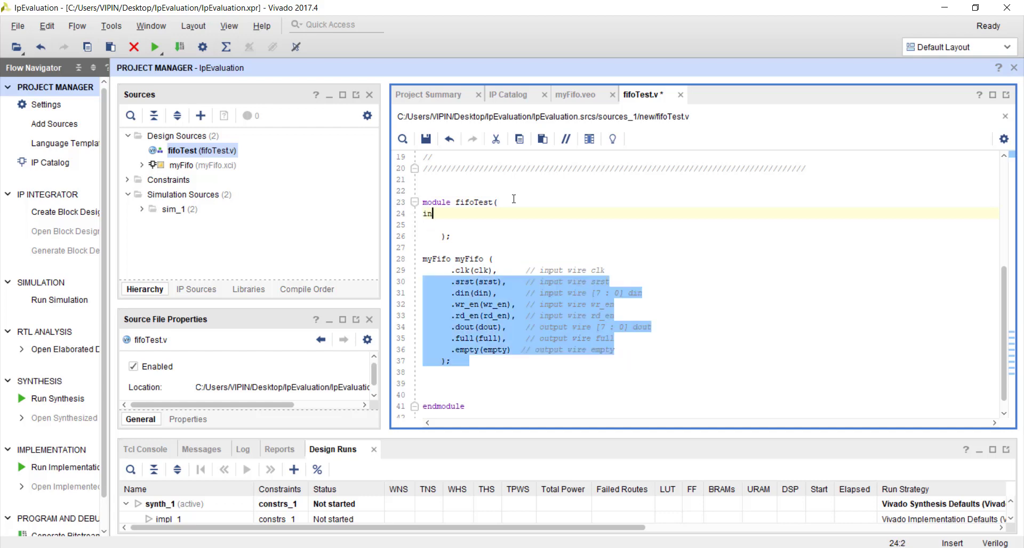
pyautogui.write('put   clock,')
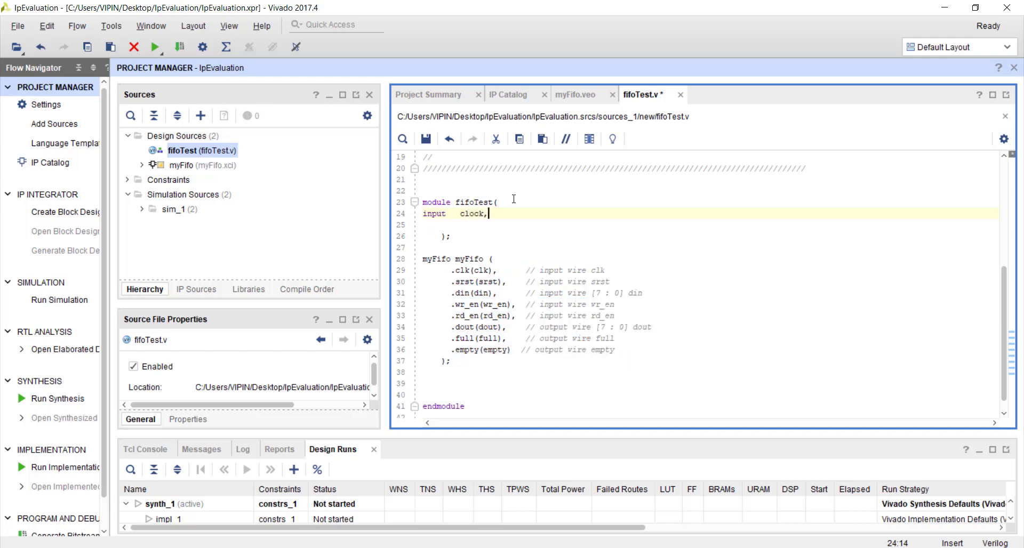
pyautogui.press('Return')
pyautogui.write('input   ')
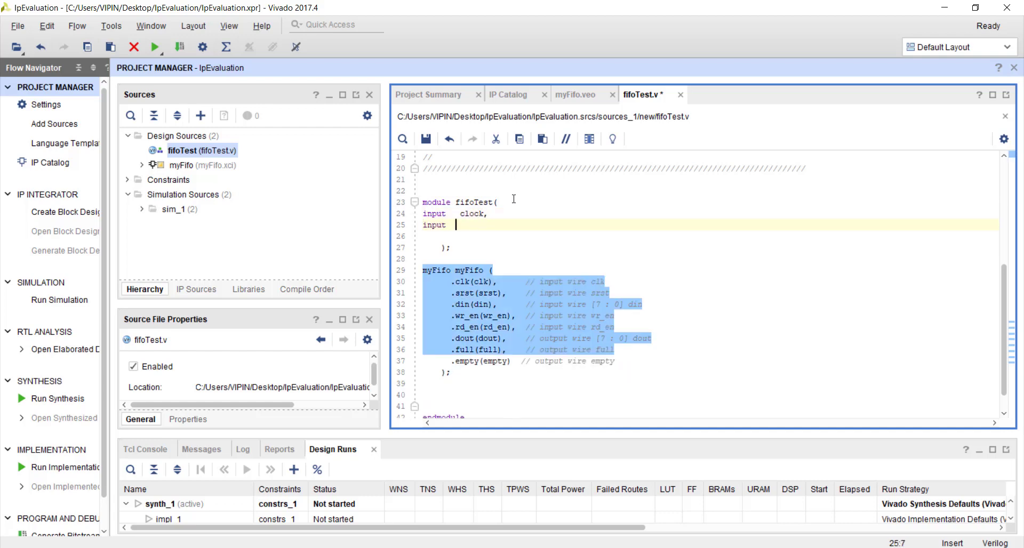
pyautogui.write('reset,')
pyautogui.press('Return')
# Step: Add the input ports [7:0] in_data and in_data_valid to the fifoTest port list
pyautogui.write('input')
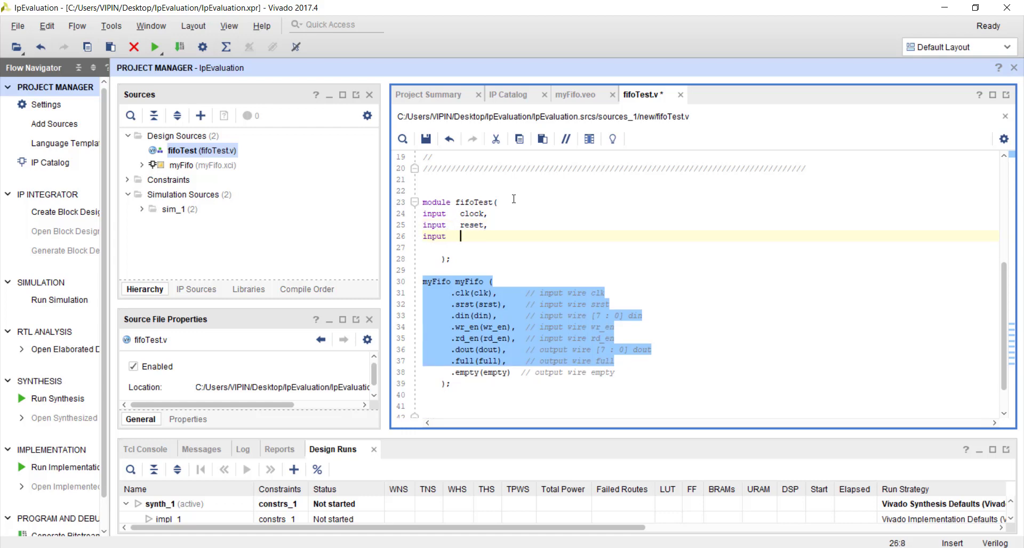
pyautogui.press('BackSpace')
pyautogui.press('BackSpace')
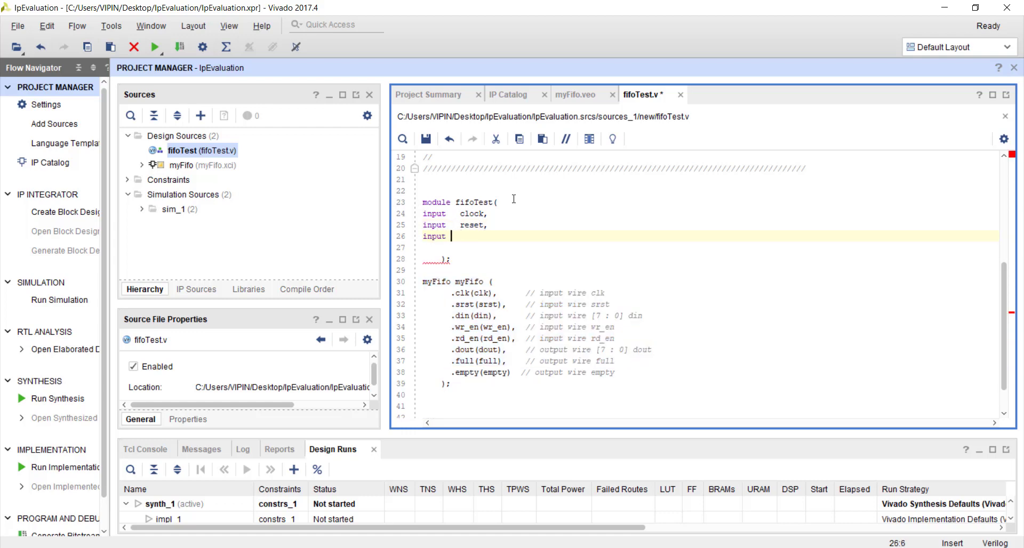
pyautogui.write('[7:0] in_data,')
pyautogui.press('Return')
pyautogui.write('in')
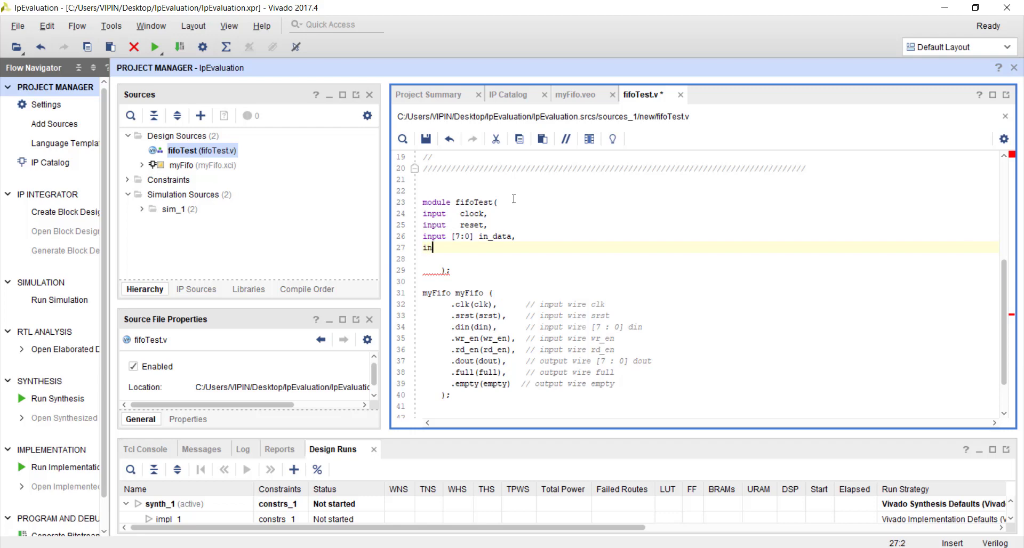
pyautogui.write('put   in_data_valid,')
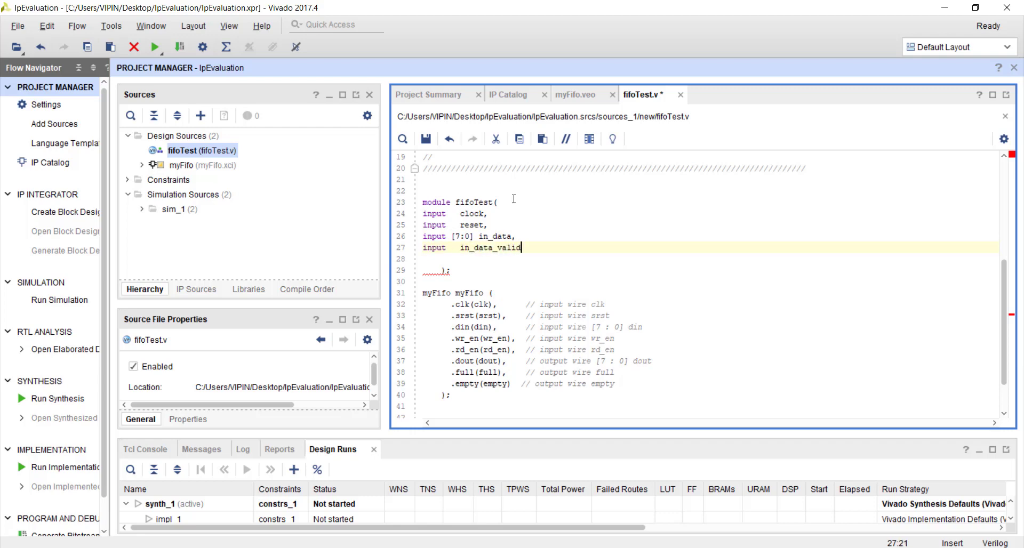
pyautogui.press('Return')
# Step: Add output [7:0] out_data and input rd_data as the last fifoTest ports, and remove the blank line before the closing parenthesis
pyautogui.scroll(-1, 514, 199)
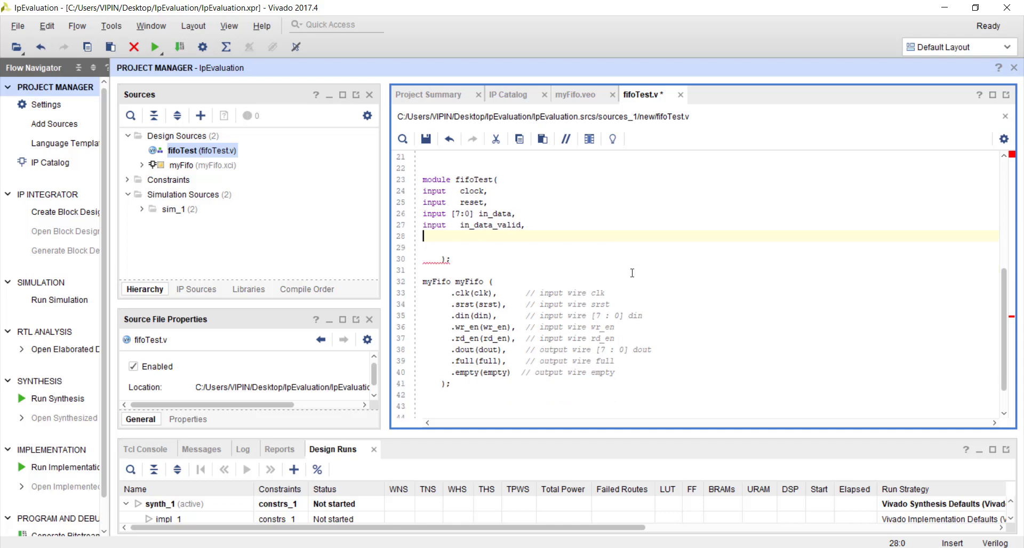
pyautogui.write('output [7:0]')
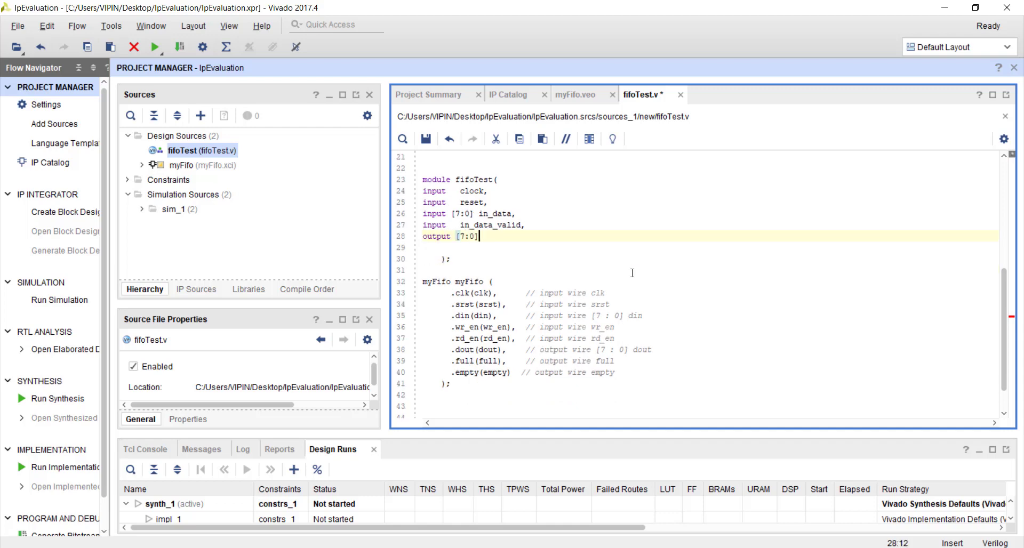
pyautogui.write(' out_data,')
pyautogui.press('Return')
pyautogui.write('input   ')
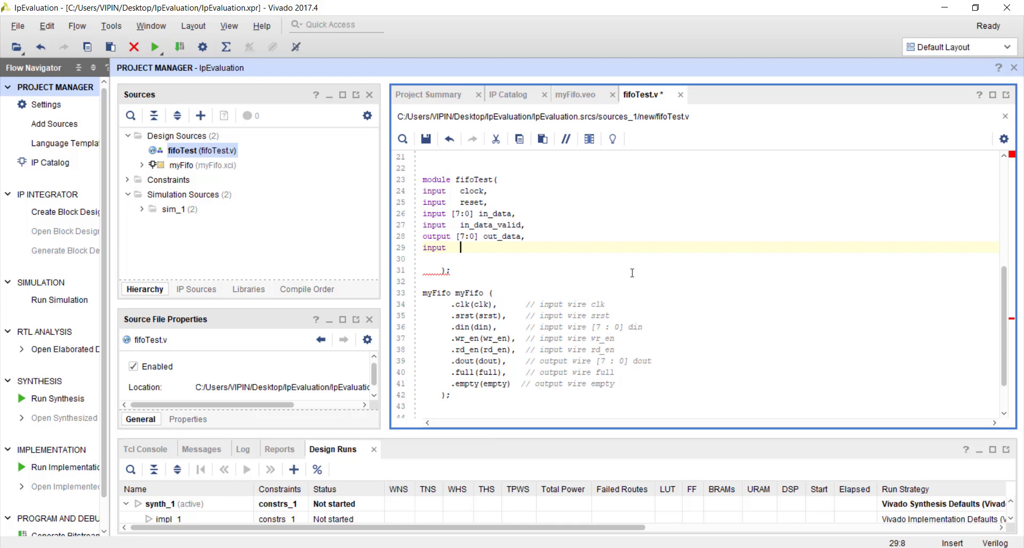
pyautogui.write('rd_data')
pyautogui.press('Down')
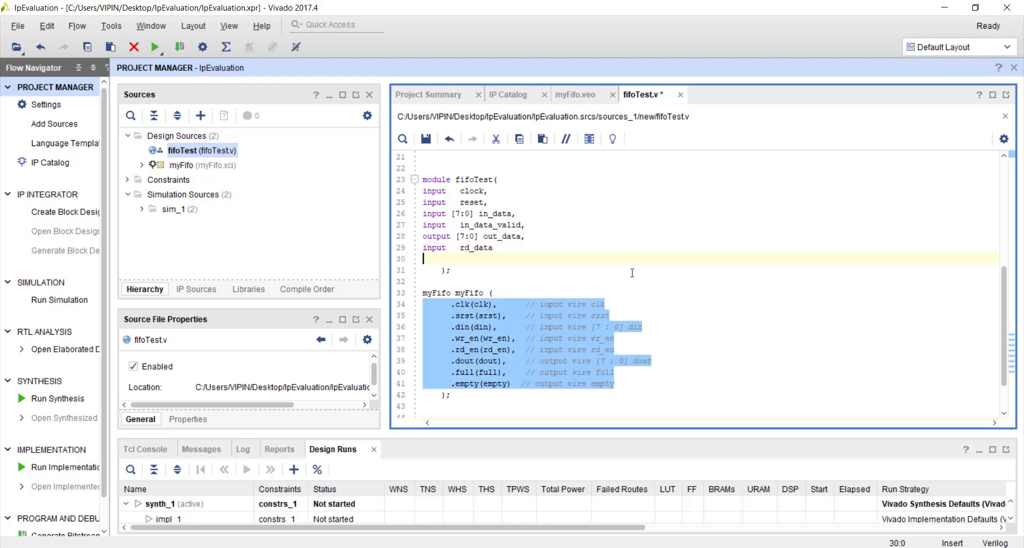
pyautogui.press('BackSpace')
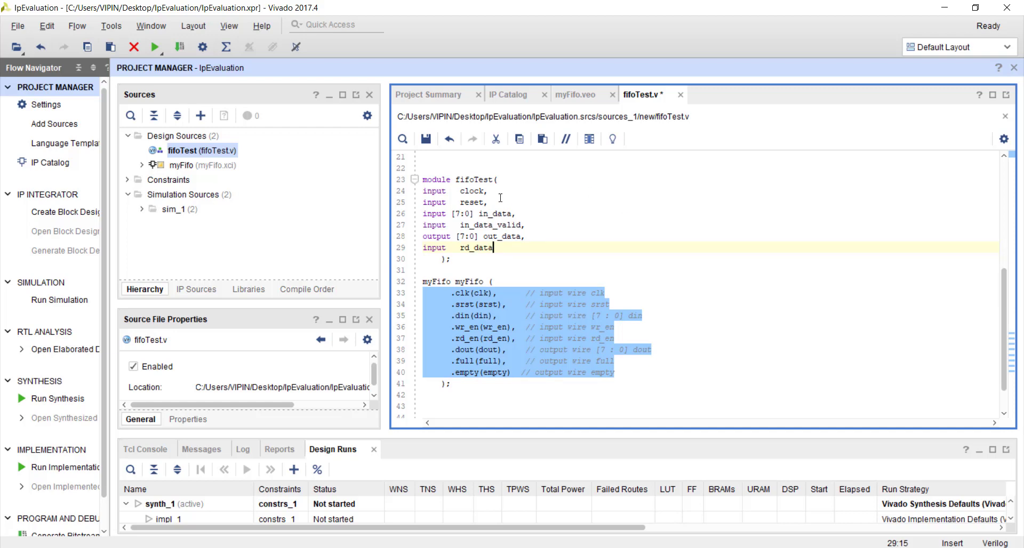
# Step: Connect the myFifo instance's clk port to clock and its srst port to reset
pyautogui.doubleClick(478, 191)
pyautogui.hotkey('ctrl', 'c')
pyautogui.doubleClick(484, 293)
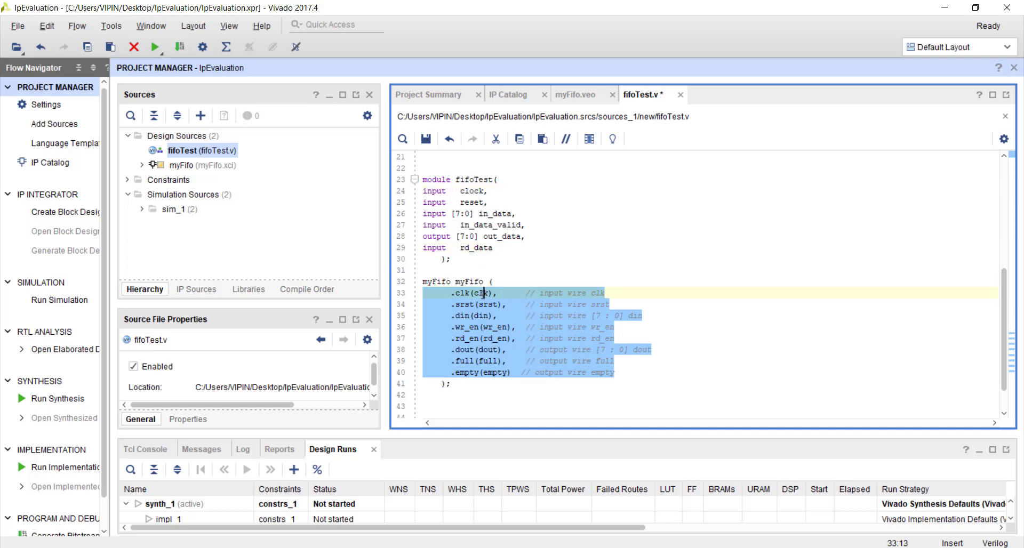
pyautogui.hotkey('ctrl', 'v')
pyautogui.doubleClick(474, 203)
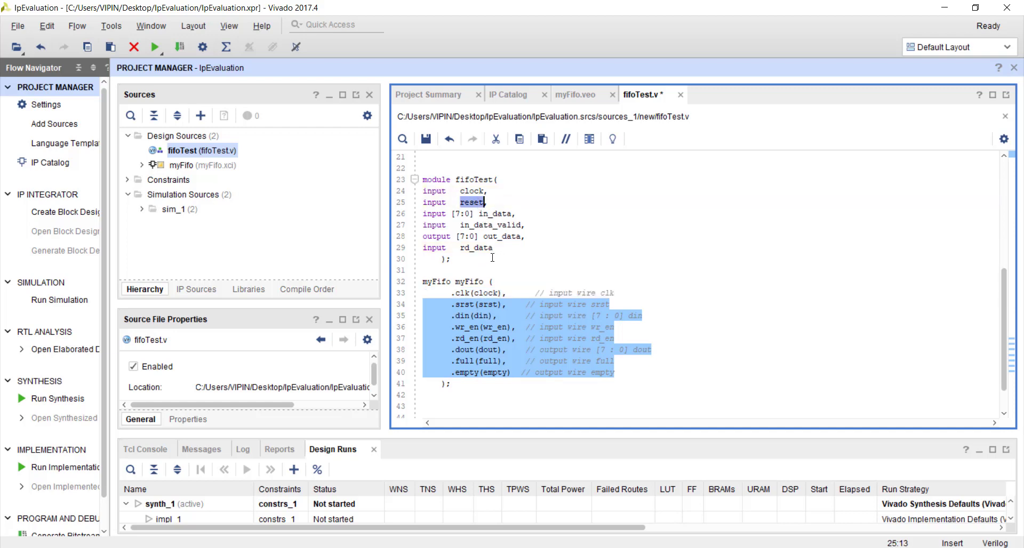
pyautogui.hotkey('ctrl', 'c')
pyautogui.doubleClick(485, 304)
pyautogui.hotkey('ctrl', 'v')
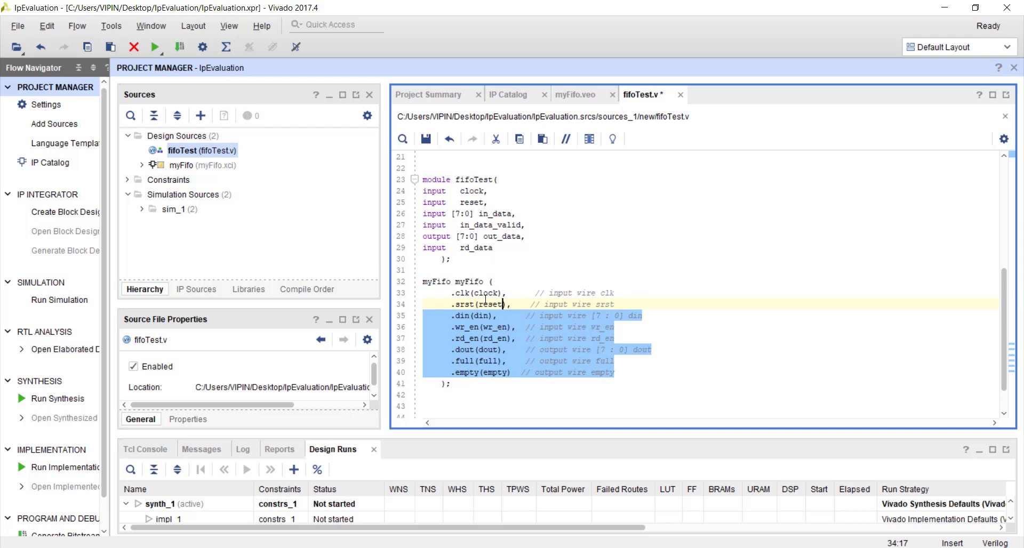
# Step: Connect the myFifo instance's din port to in_data and its wr_en port to in_data_valid
pyautogui.doubleClick(493, 216)
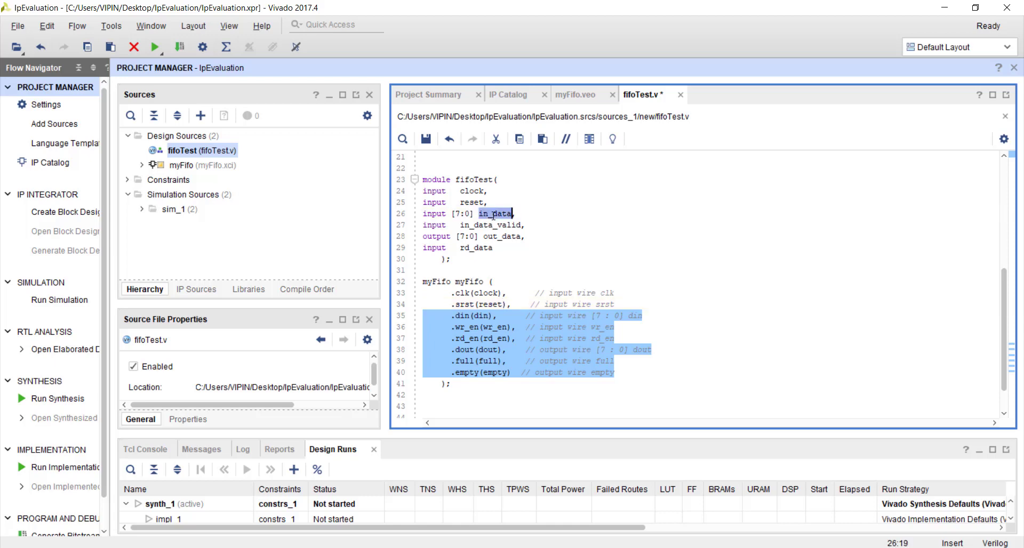
pyautogui.doubleClick(479, 315)
pyautogui.hotkey('ctrl', 'v')
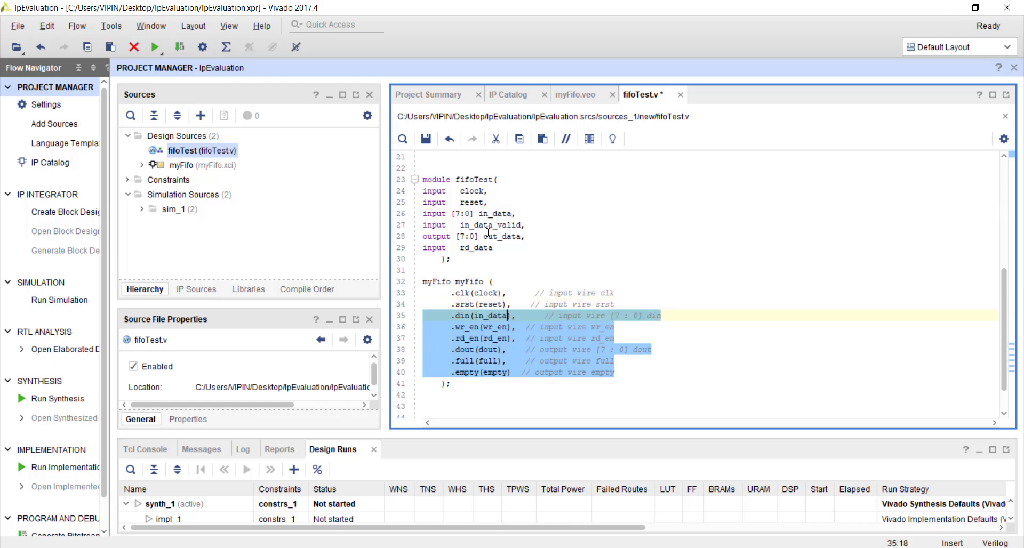
pyautogui.doubleClick(489, 226)
pyautogui.hotkey('ctrl', 'c')
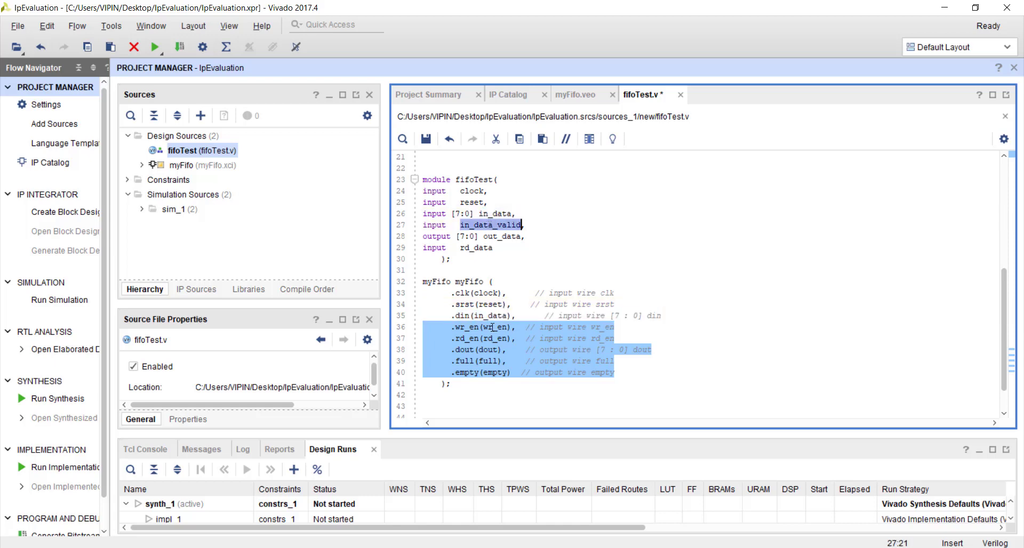
pyautogui.doubleClick(496, 327)
pyautogui.hotkey('ctrl', 'v')
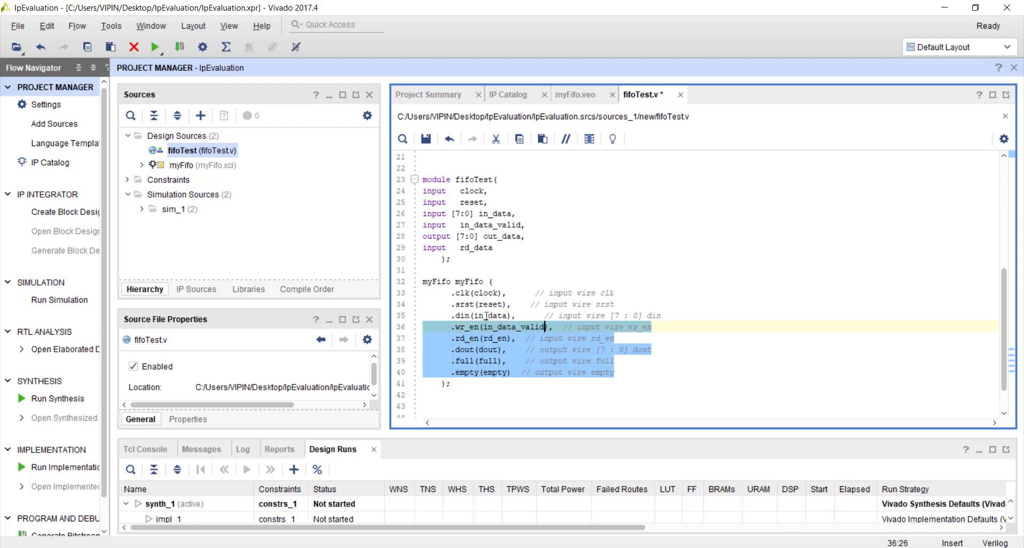
pyautogui.click(487, 316)
pyautogui.click(509, 327)
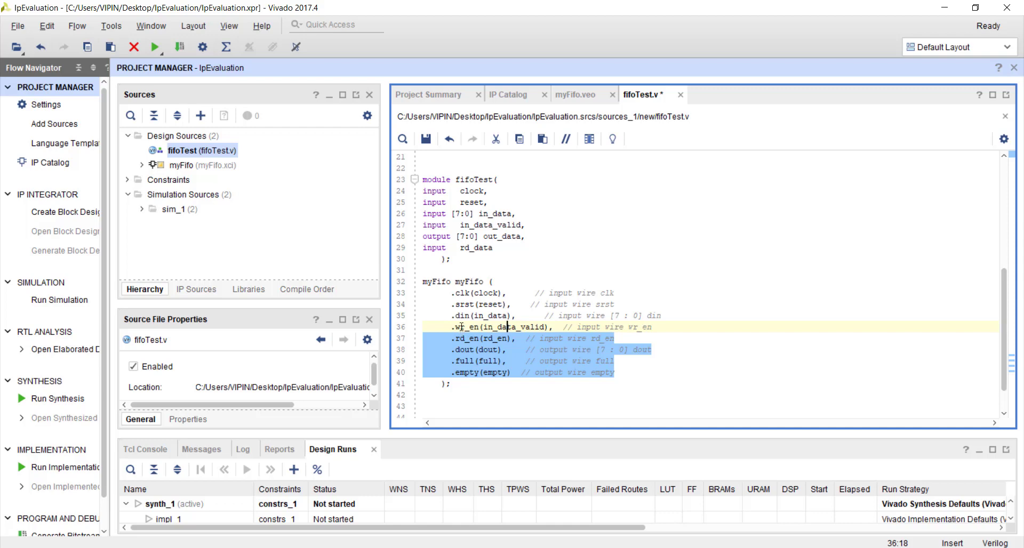
pyautogui.click(488, 316)
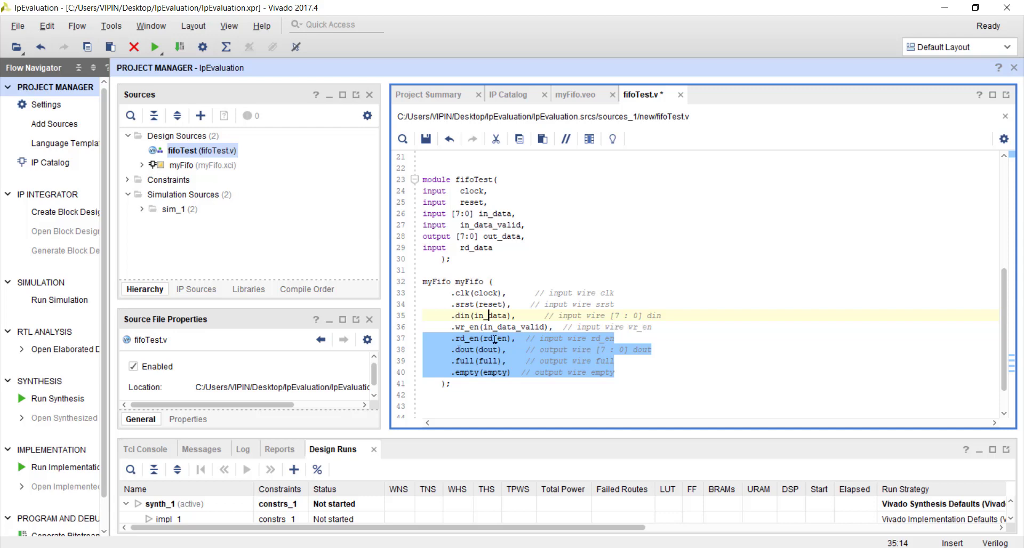
# Step: Connect the myFifo instance's rd_en port to rd_data and its dout port to out_data
pyautogui.doubleClick(472, 250)
pyautogui.hotkey('ctrl', 'c')
pyautogui.doubleClick(496, 339)
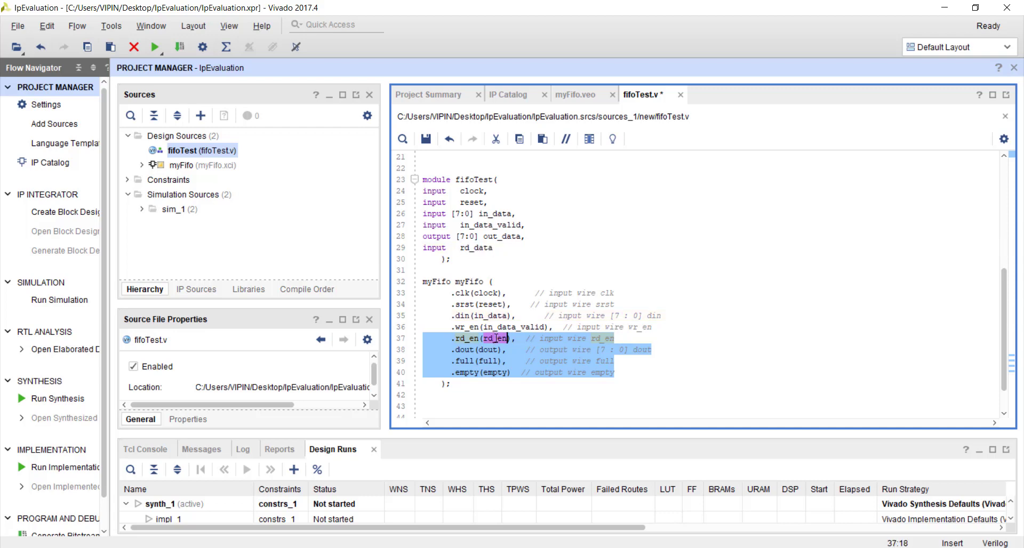
pyautogui.hotkey('ctrl', 'v')
pyautogui.doubleClick(497, 236)
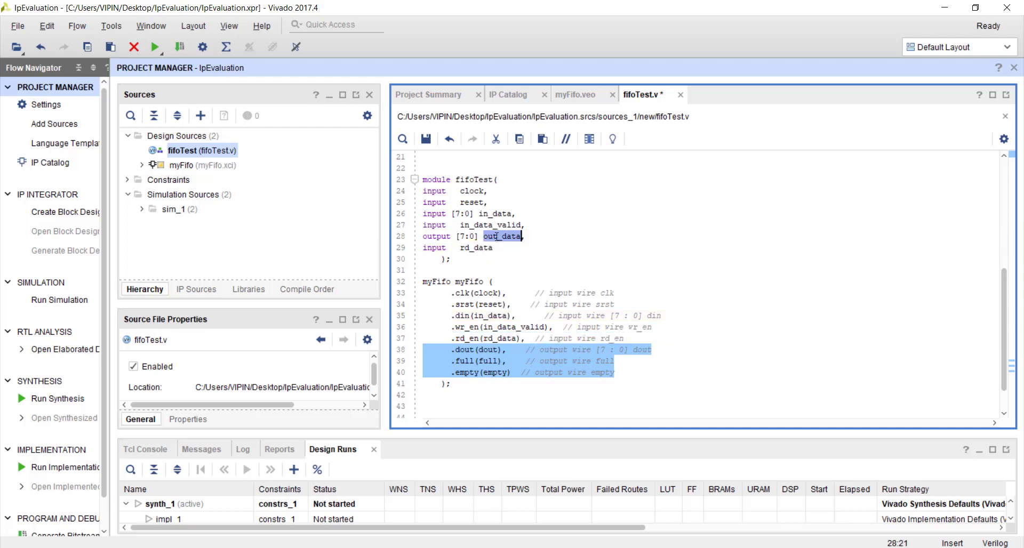
pyautogui.hotkey('ctrl', 'c')
pyautogui.doubleClick(488, 350)
pyautogui.hotkey('ctrl', 'v')
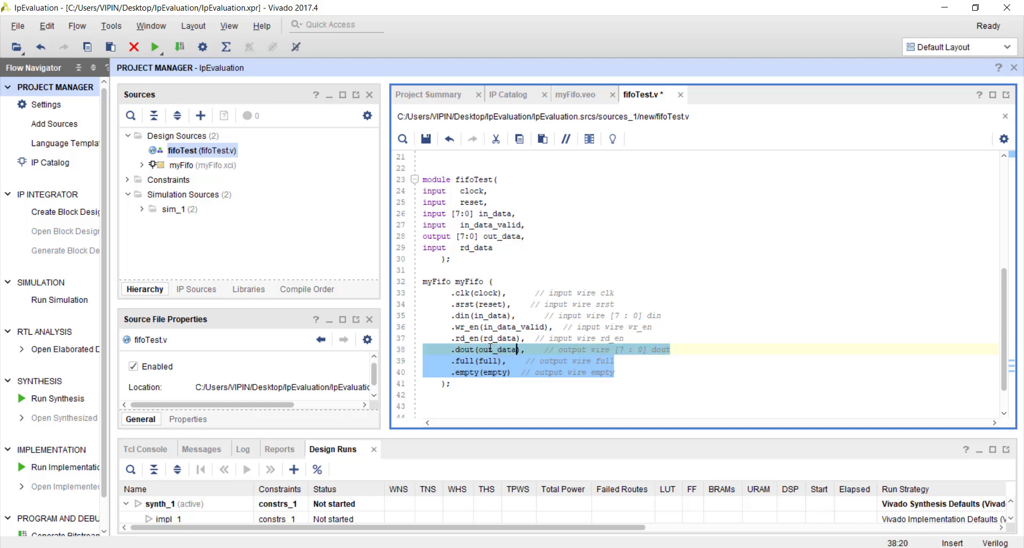
# Step: Leave the full and empty ports of the myFifo instance unconnected by emptying their parentheses, and save fifoTest.v
pyautogui.doubleClick(489, 361)
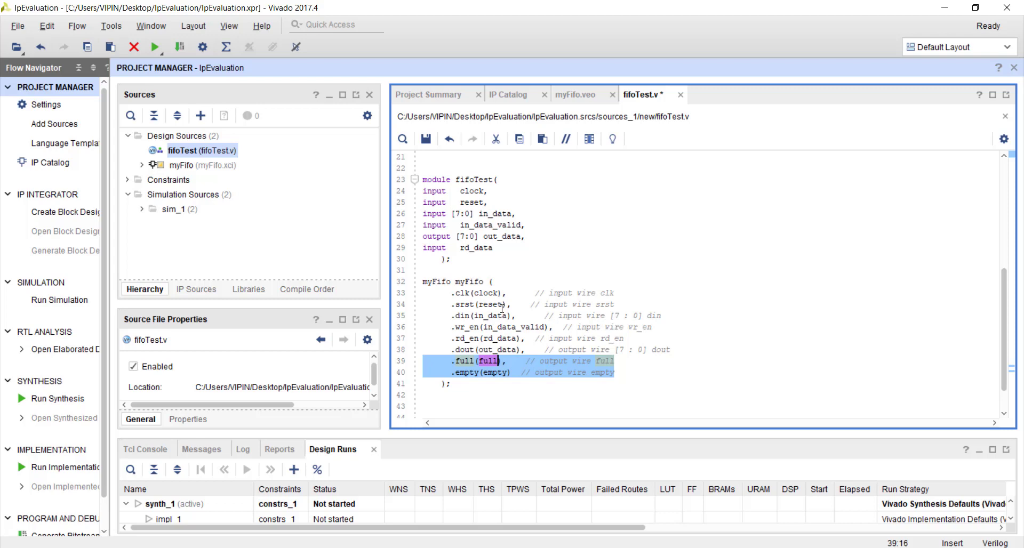
pyautogui.press('BackSpace')
pyautogui.press('BackSpace')
pyautogui.press('BackSpace')
pyautogui.press('BackSpace')
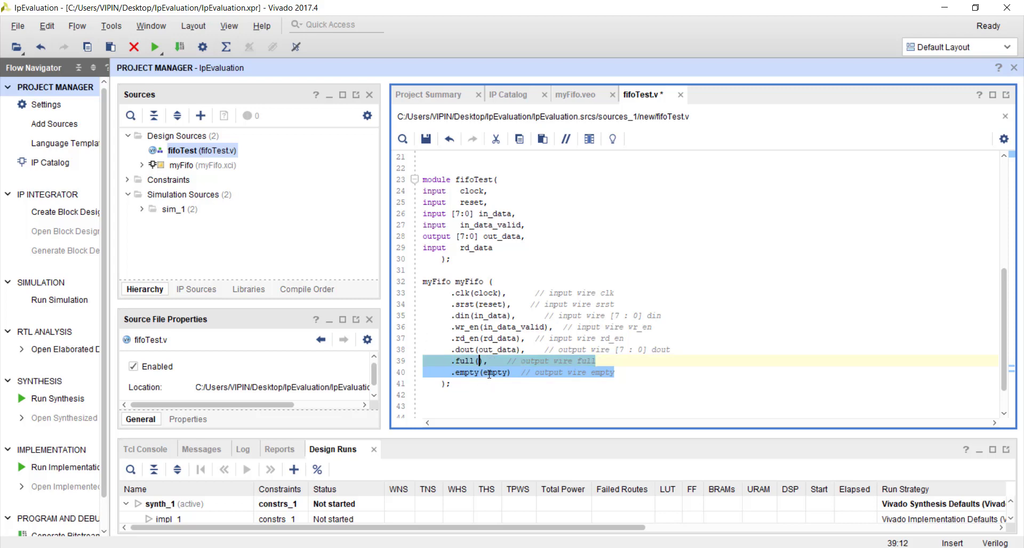
pyautogui.moveTo(484, 372); pyautogui.dragTo(494, 371)
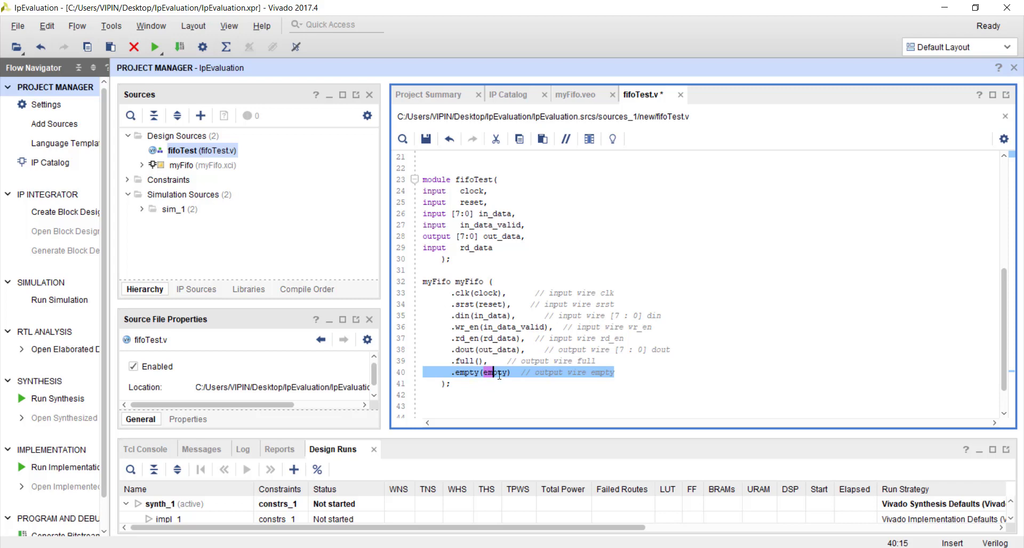
pyautogui.doubleClick(499, 374)
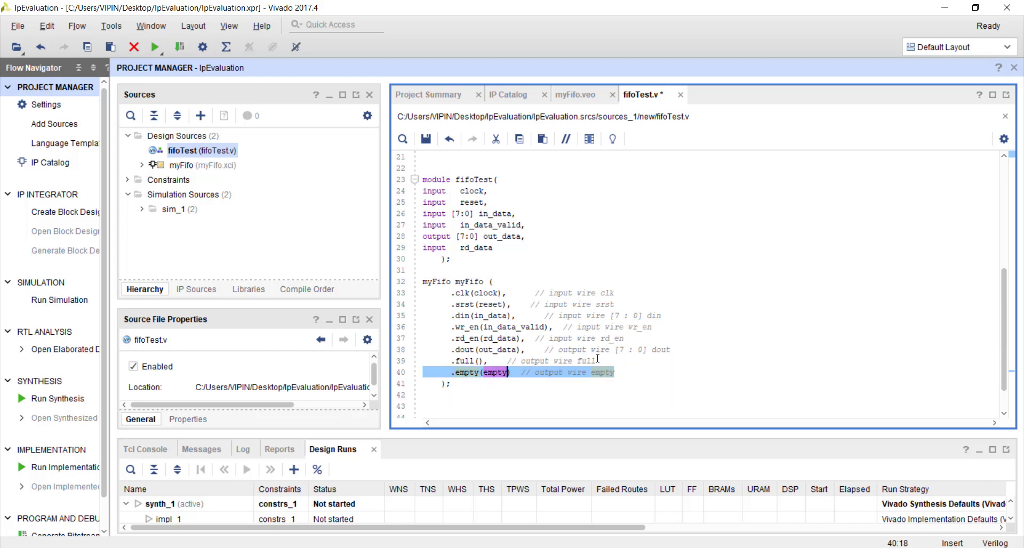
pyautogui.press('BackSpace')
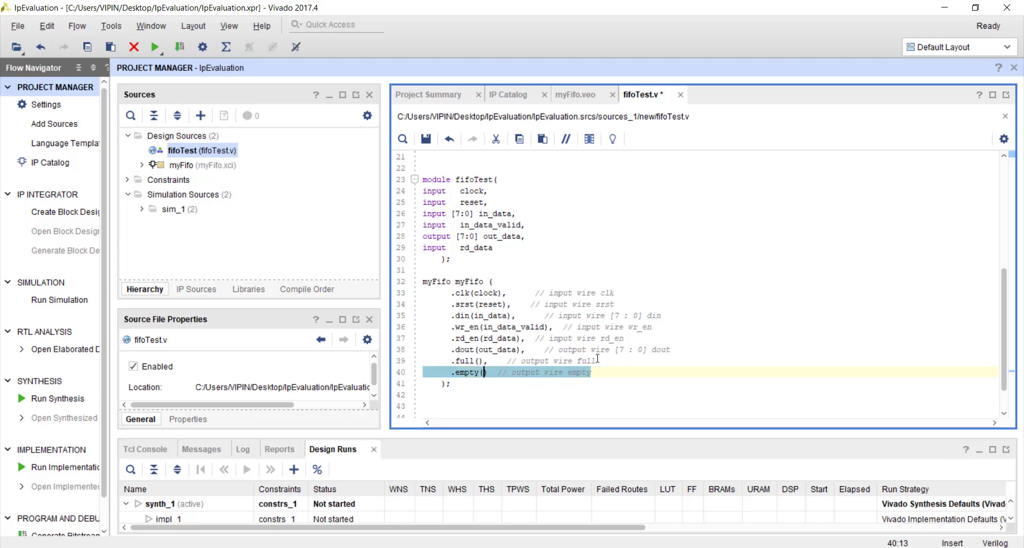
pyautogui.hotkey('ctrl', 's')
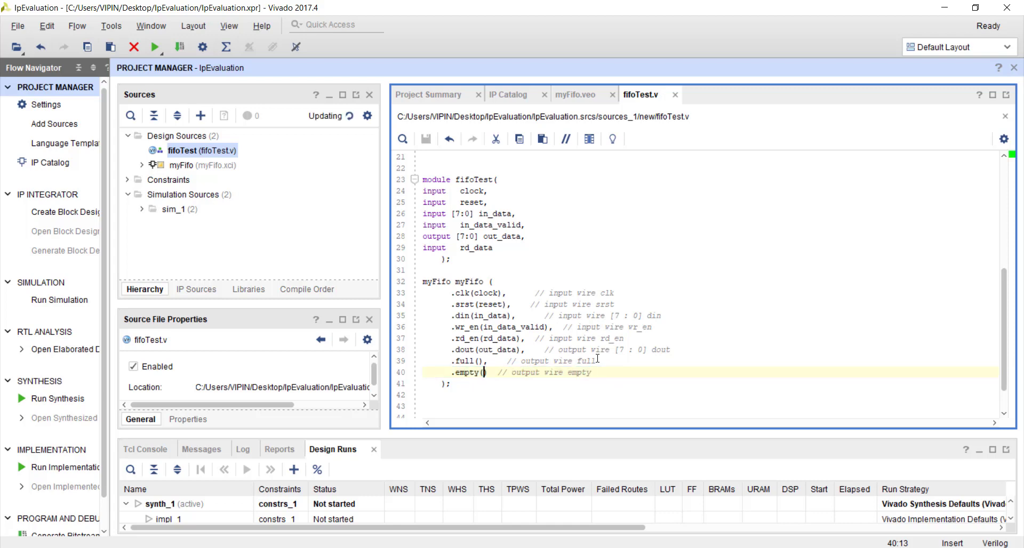
# Step: Expand fifoTest in the design sources hierarchy and inspect the myFifo instance beneath it
pyautogui.scroll(-1, 514, 346)
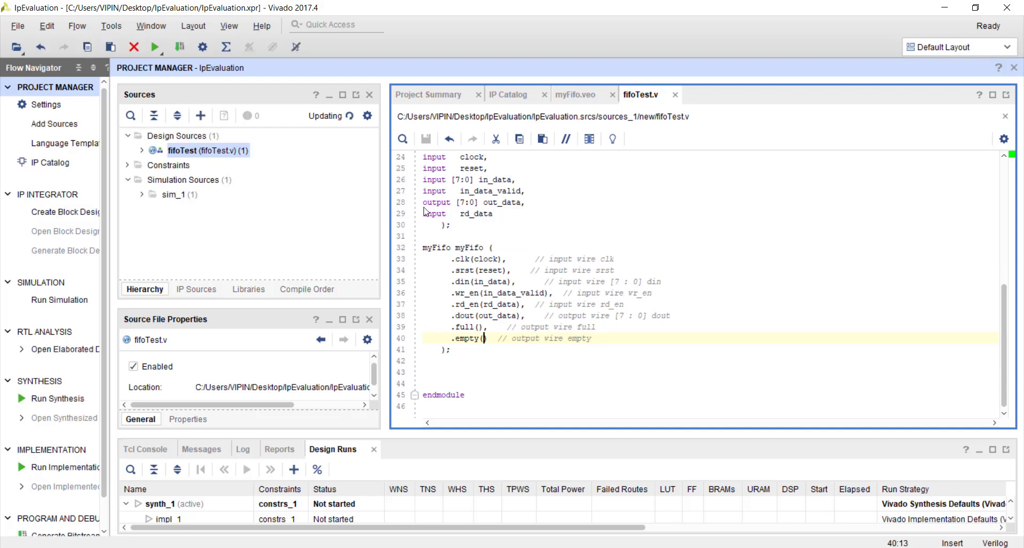
pyautogui.click(142, 151)
pyautogui.click(226, 165)
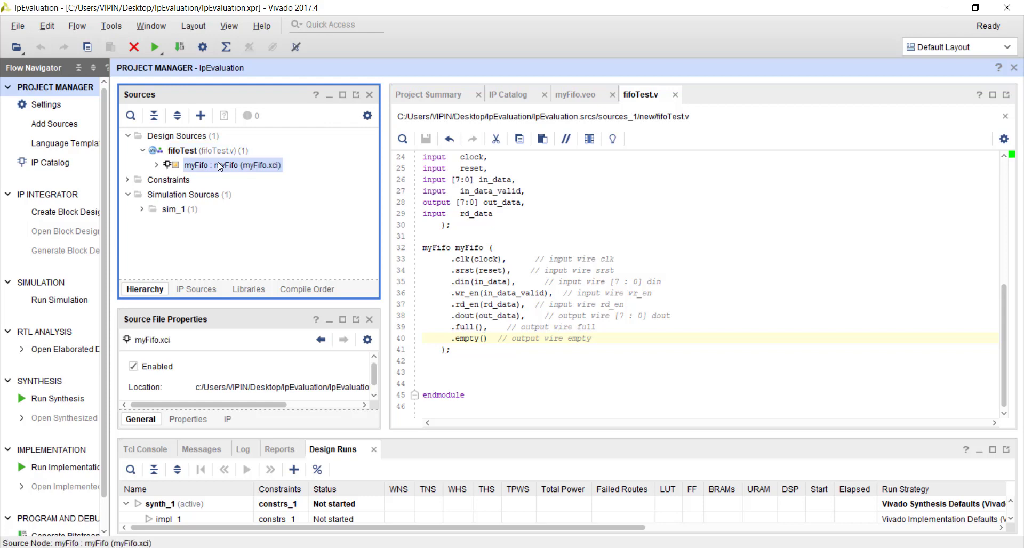
pyautogui.click(175, 151)
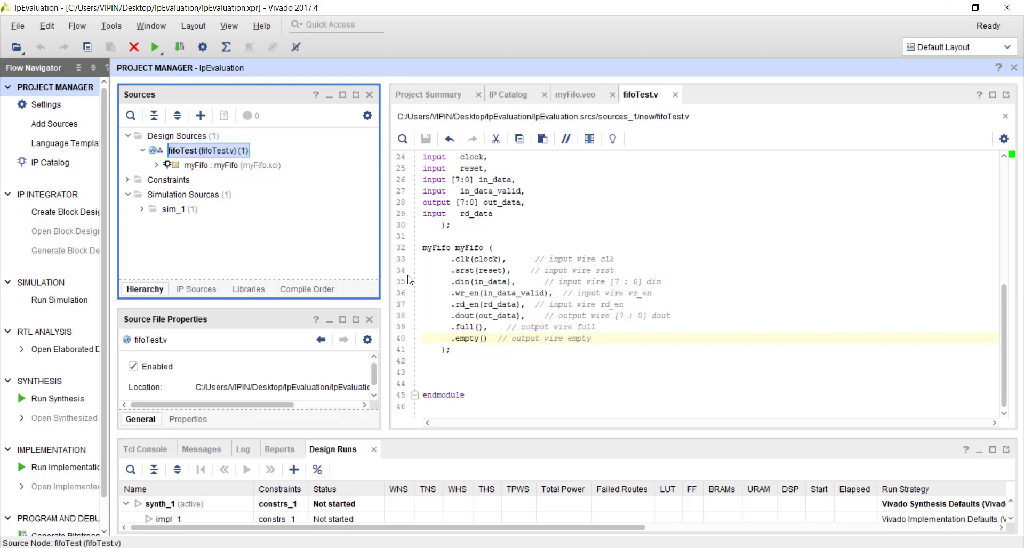
# Step: Run a behavioral simulation of the fifoTest module
pyautogui.scroll(8, 578, 319)
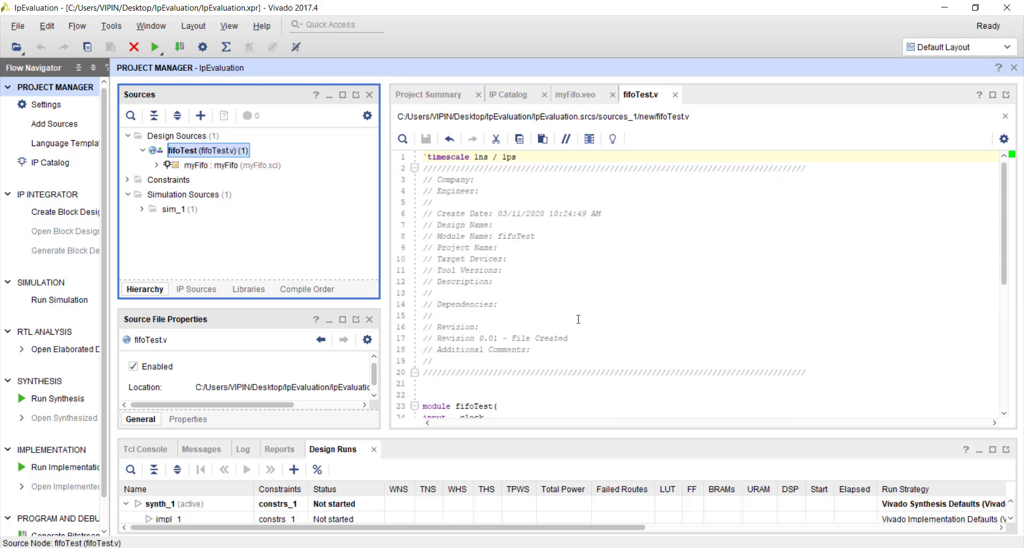
pyautogui.scroll(-8, 578, 317)
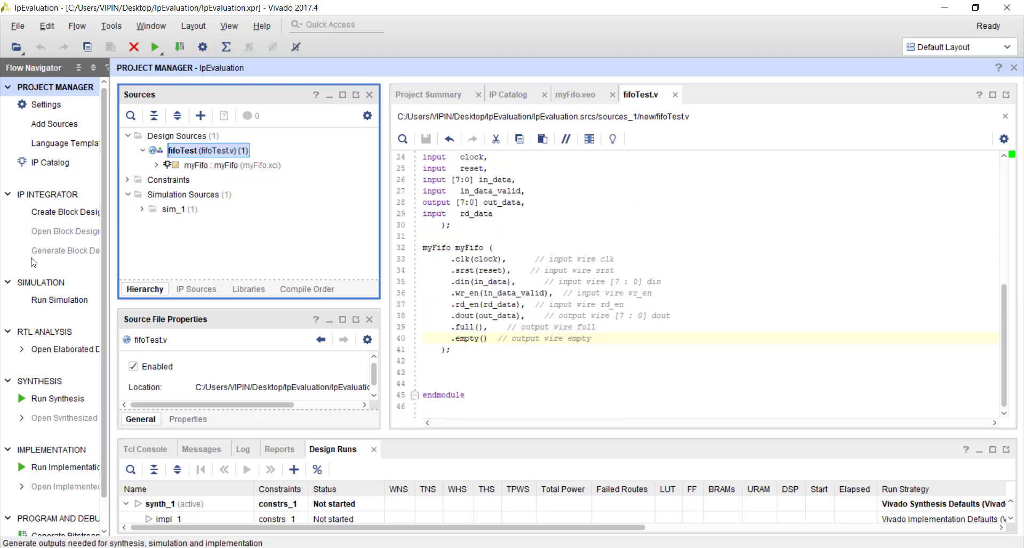
pyautogui.scroll(-1, 40, 256)
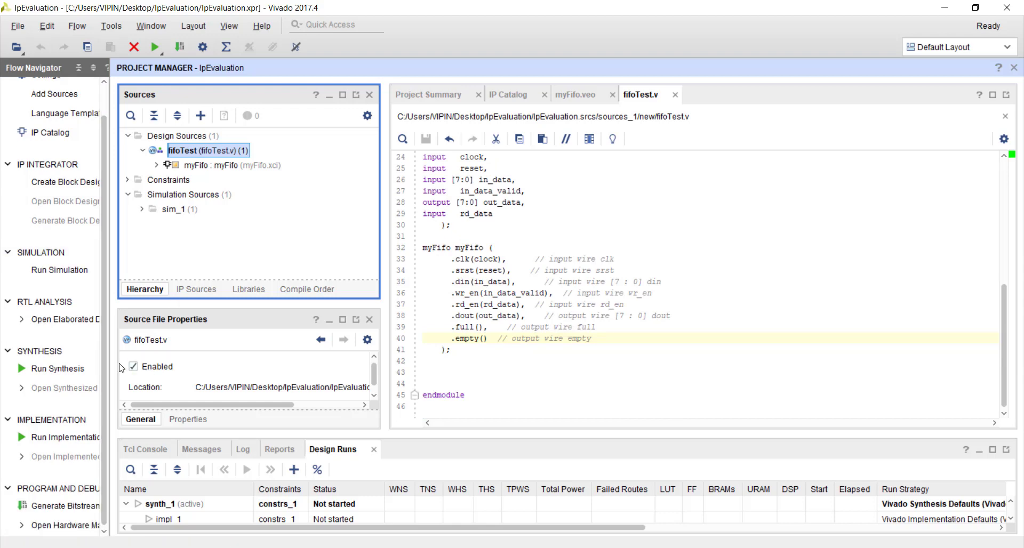
pyautogui.click(60, 270)
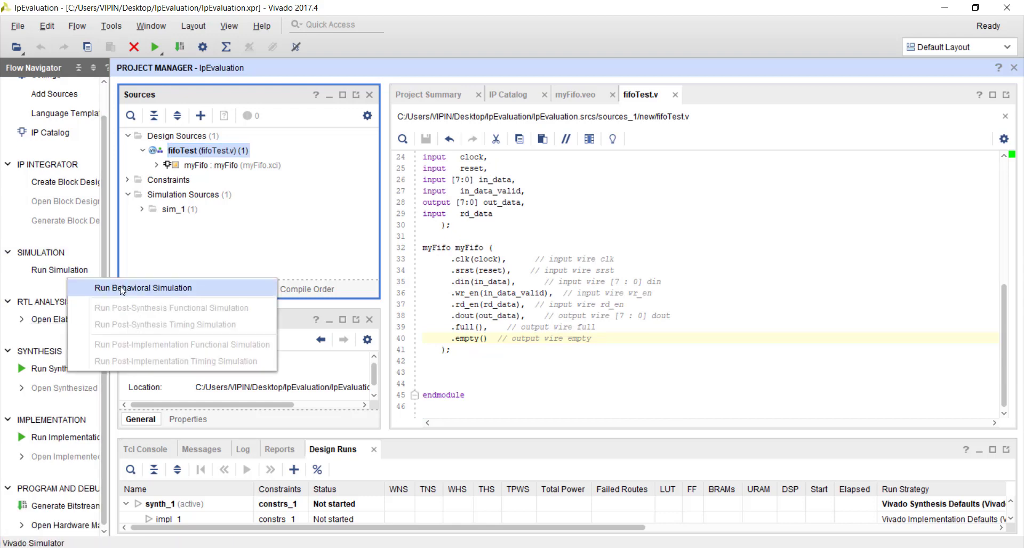
pyautogui.click(85, 289)
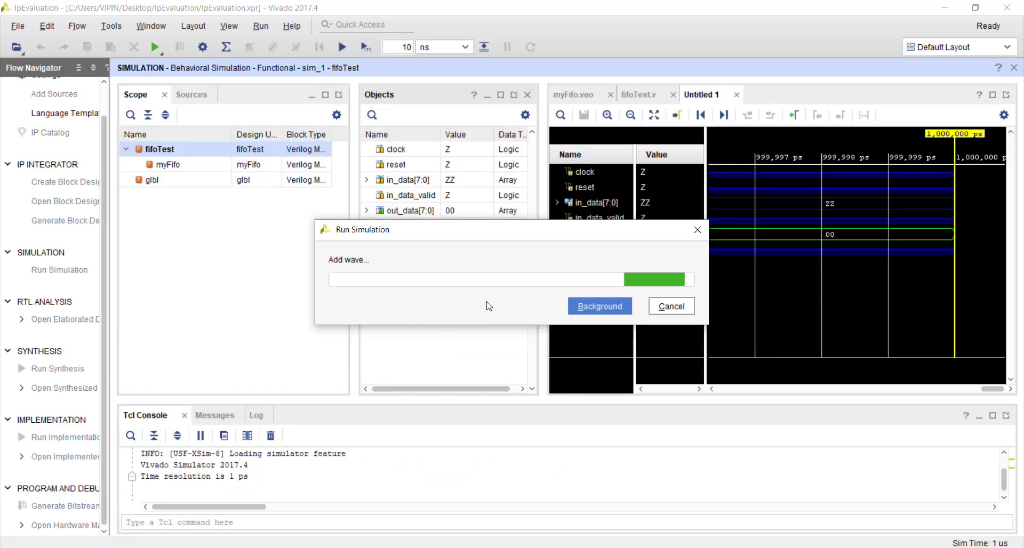
# Step: Restart the simulation with the Tcl command restart, and narrow the Scope and Objects panes to widen the waveform
pyautogui.click(294, 517)
pyautogui.write('restart')
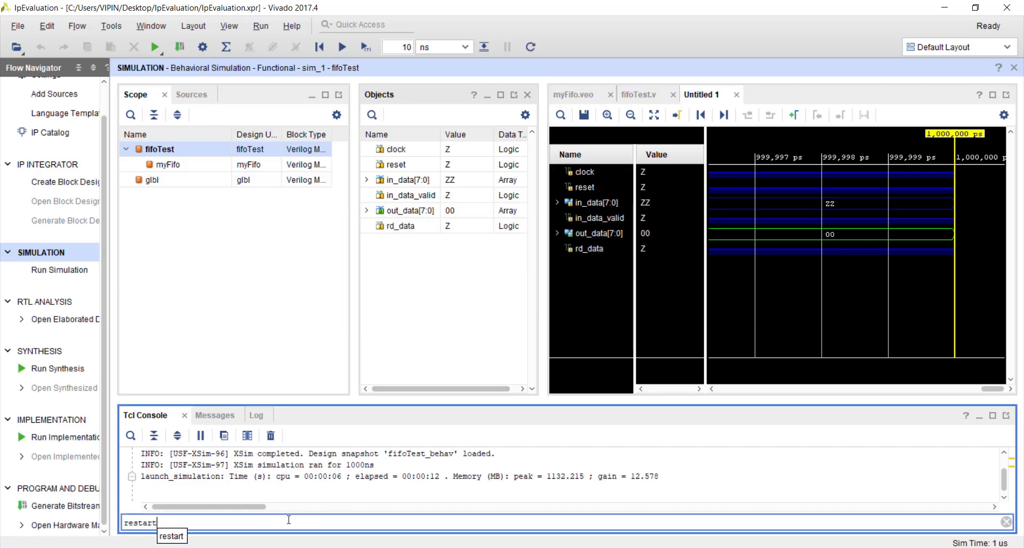
pyautogui.press('Return')
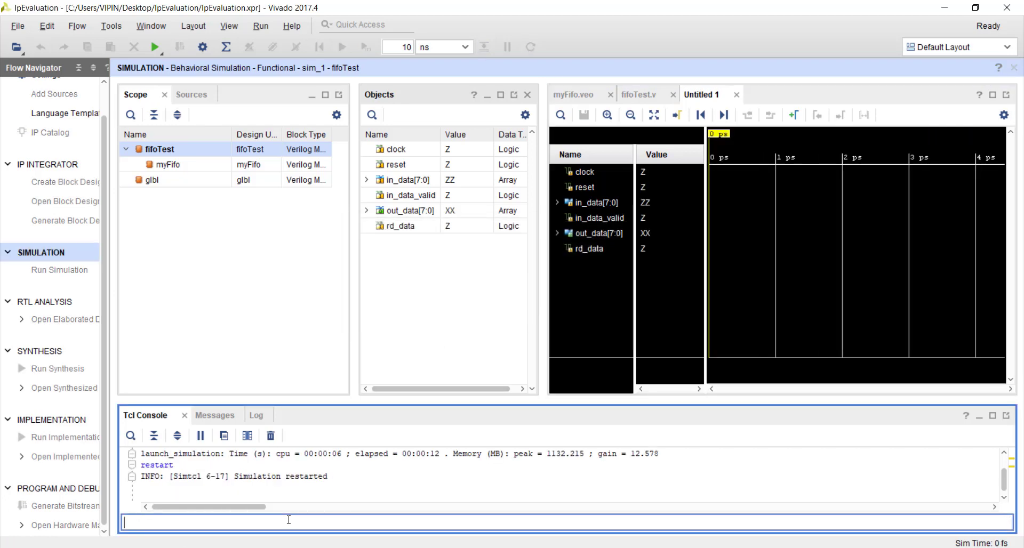
pyautogui.moveTo(355, 253); pyautogui.dragTo(240, 256)
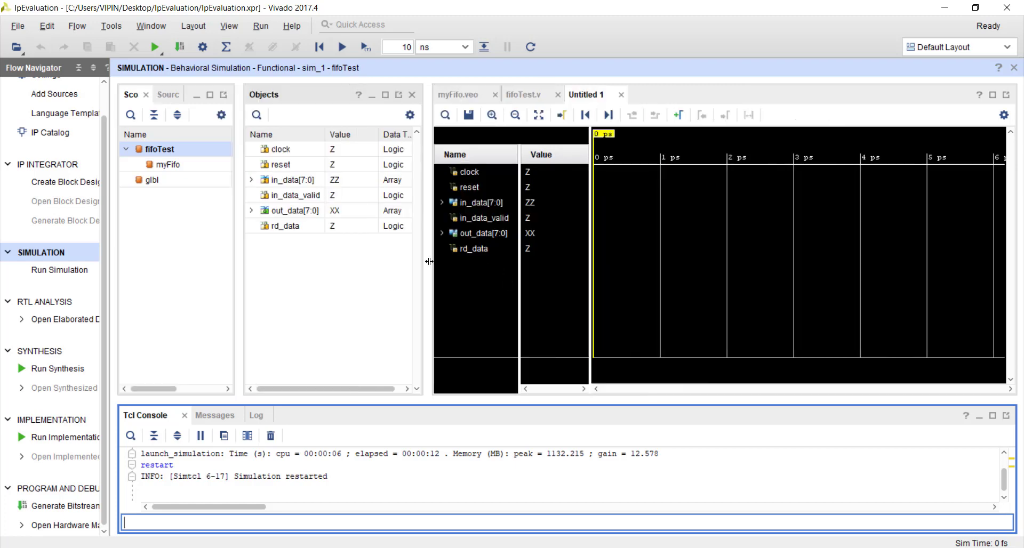
pyautogui.moveTo(427, 261); pyautogui.dragTo(379, 265)
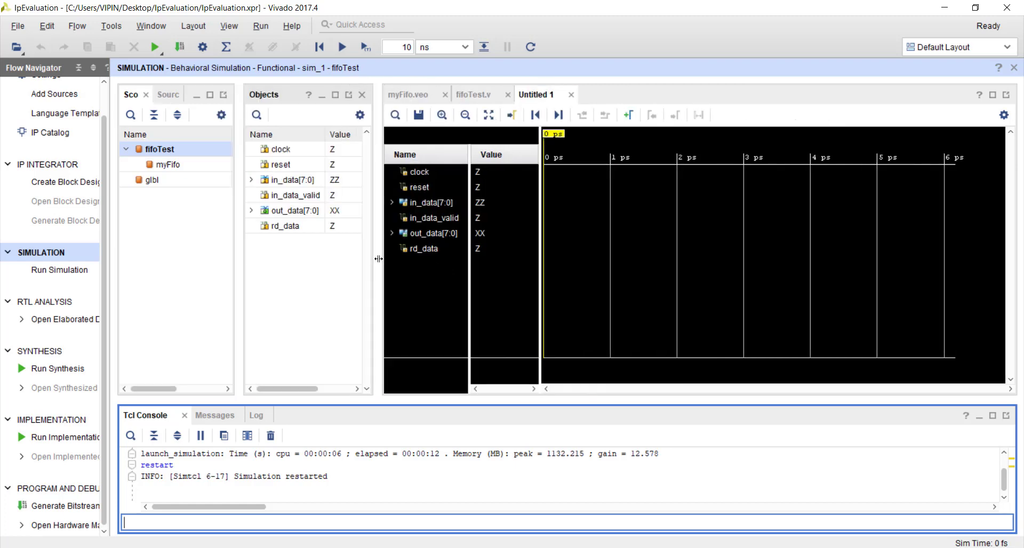
# Step: Force the clock signal as a clock with leading edge value 0, trailing edge value 1 and a 10 ns period
pyautogui.click(423, 178)
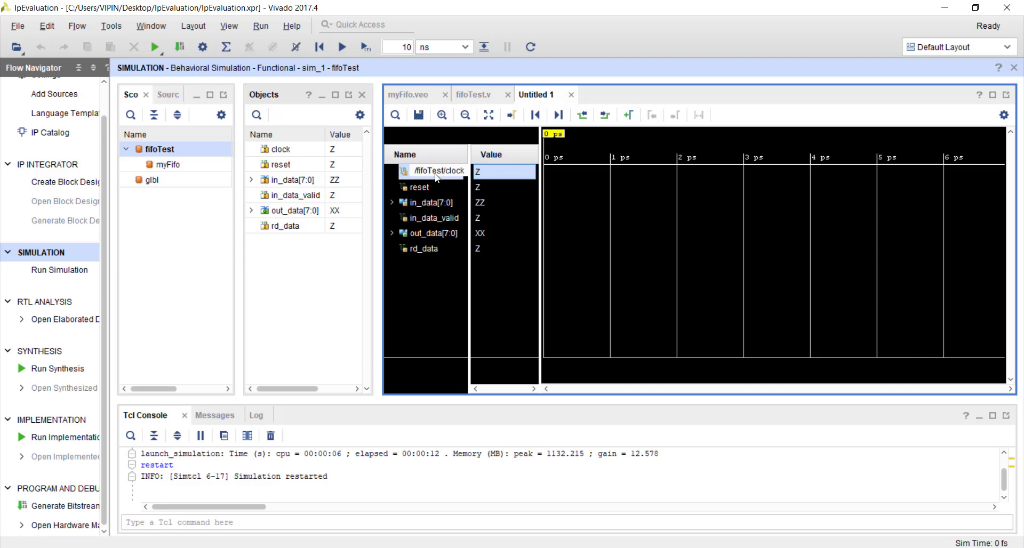
pyautogui.rightClick(437, 178)
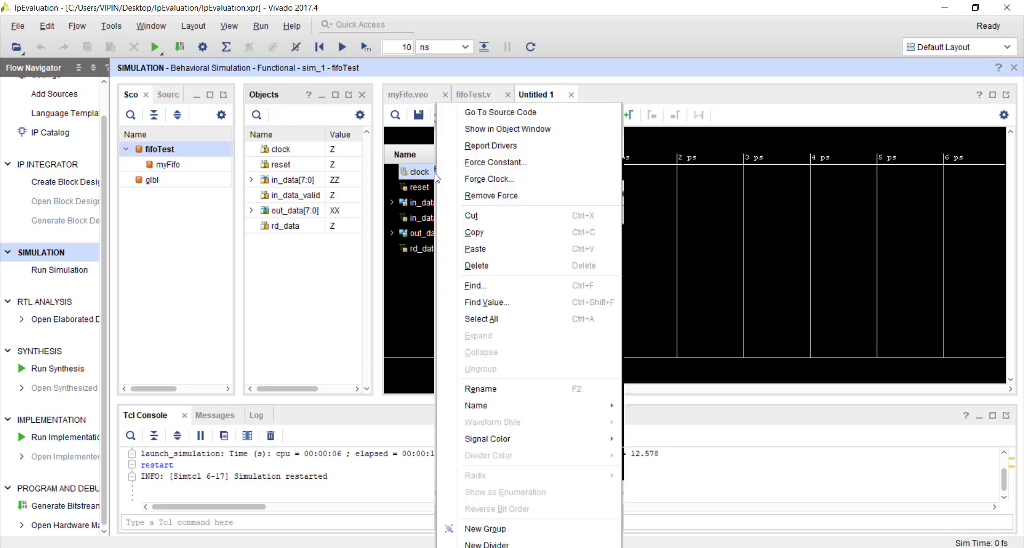
pyautogui.click(483, 179)
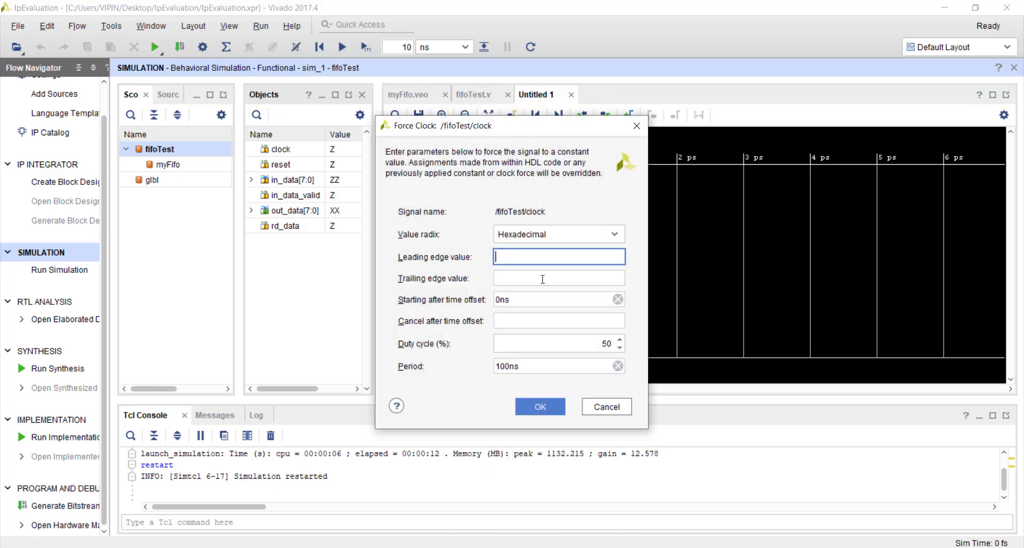
pyautogui.write('0')
pyautogui.press('Tab')
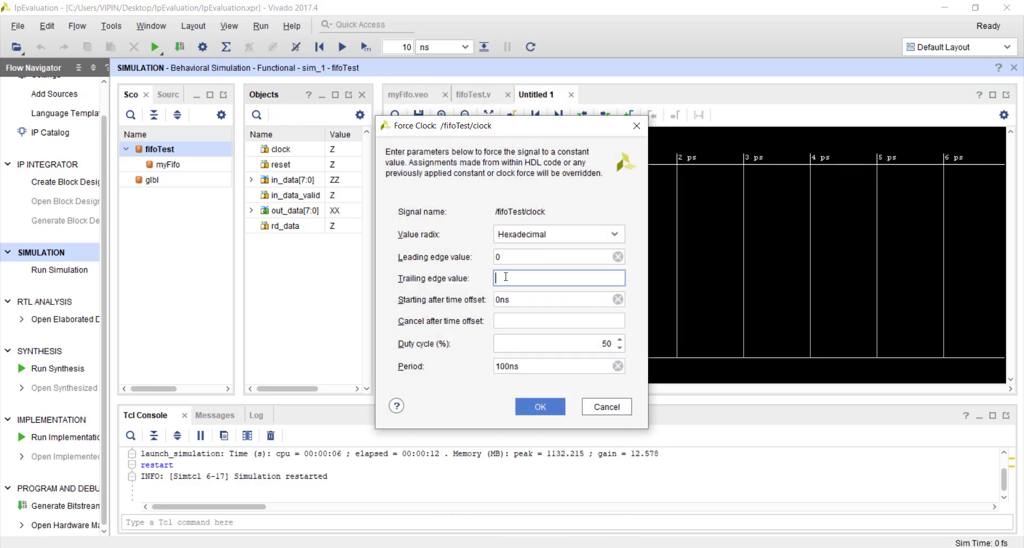
pyautogui.write('1')
pyautogui.click(511, 366)
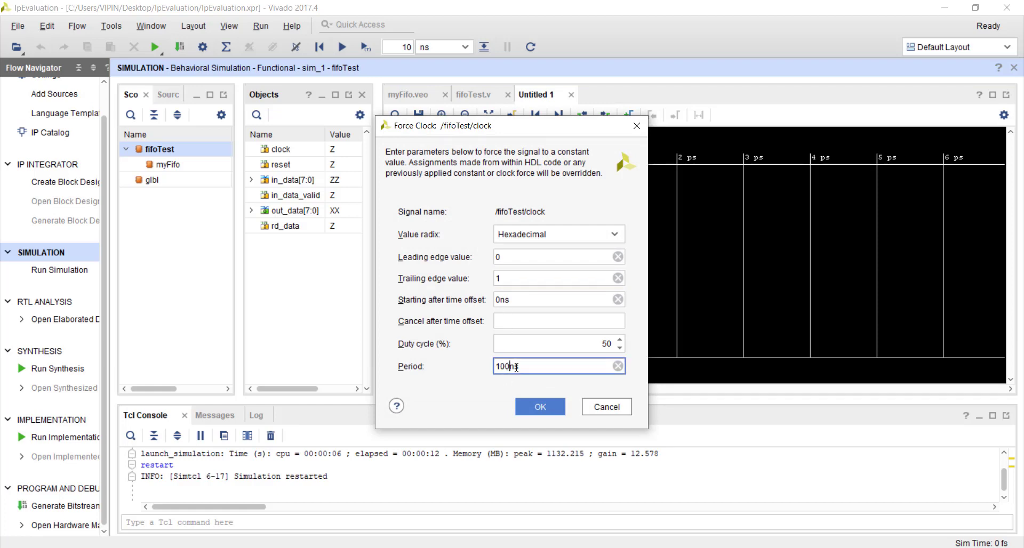
pyautogui.press('BackSpace')
pyautogui.click(538, 400)
# Step: Force the reset signal to the constant value 1 starting at 0 ns offset
pyautogui.click(419, 187)
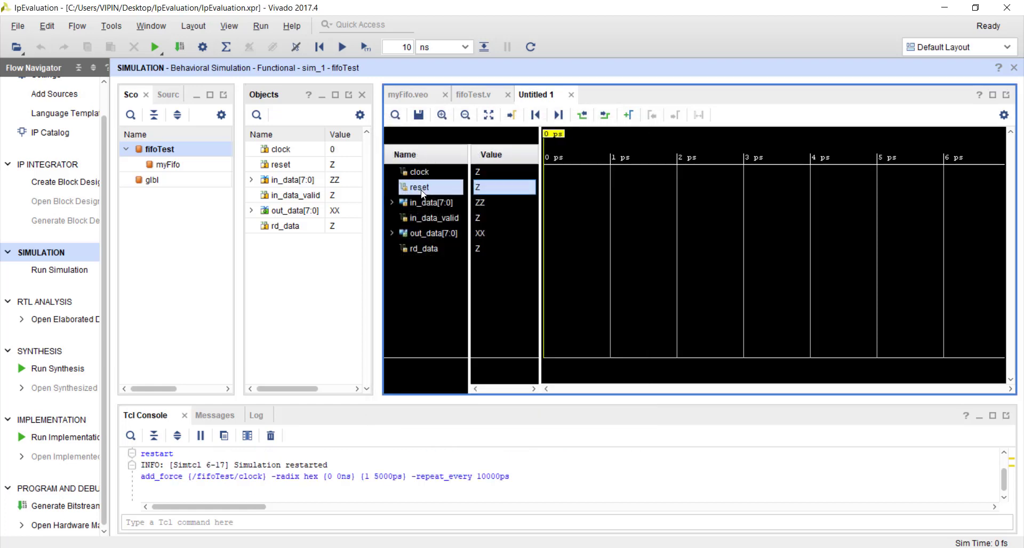
pyautogui.rightClick(421, 187)
pyautogui.click(511, 166)
pyautogui.write('1')
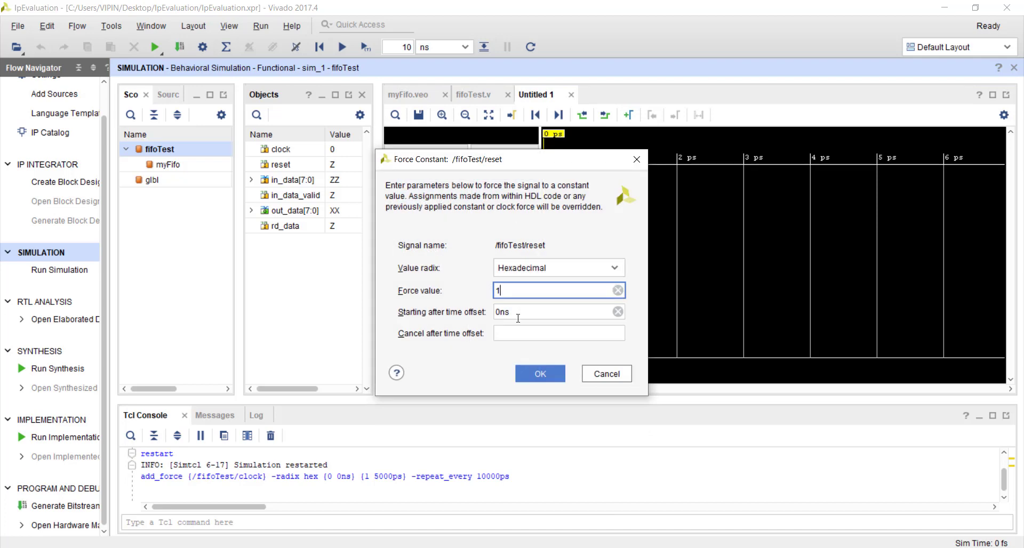
pyautogui.click(533, 373)
# Step: Force the in_data[7:0] input to the constant value 0
pyautogui.click(433, 204)
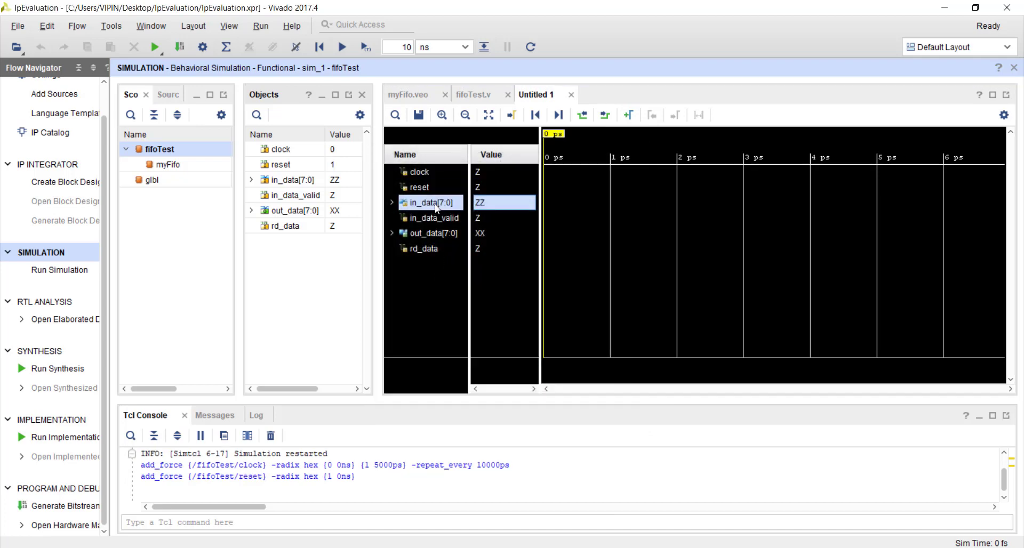
pyautogui.rightClick(433, 204)
pyautogui.click(491, 163)
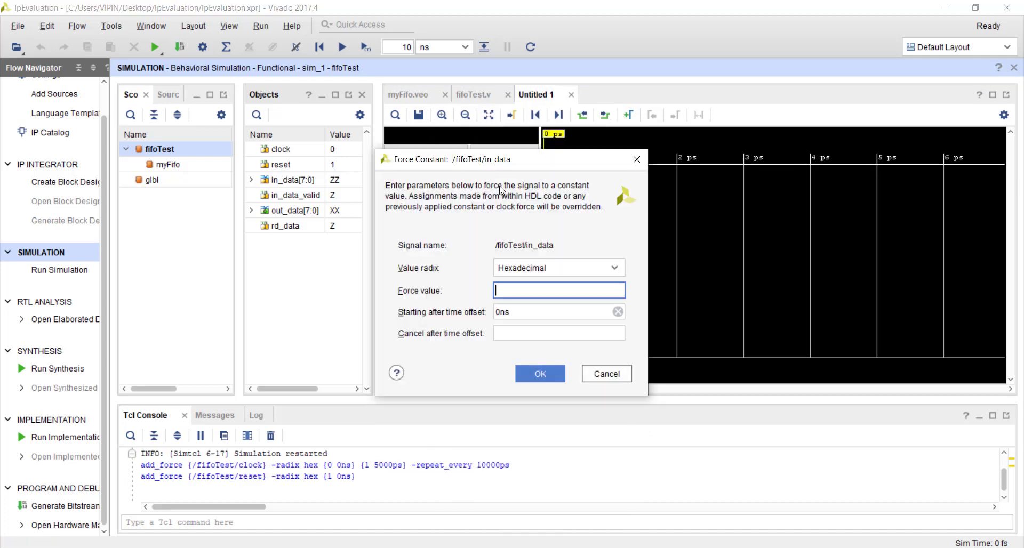
pyautogui.write('0')
pyautogui.click(541, 374)
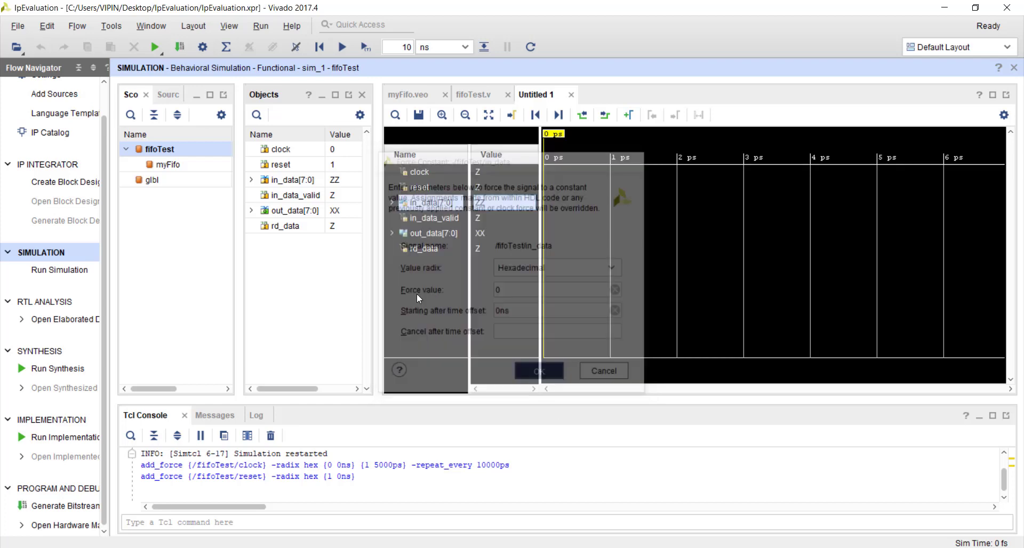
# Step: Force the in_data_valid signal to the constant value 0
pyautogui.click(432, 220)
pyautogui.rightClick(432, 220)
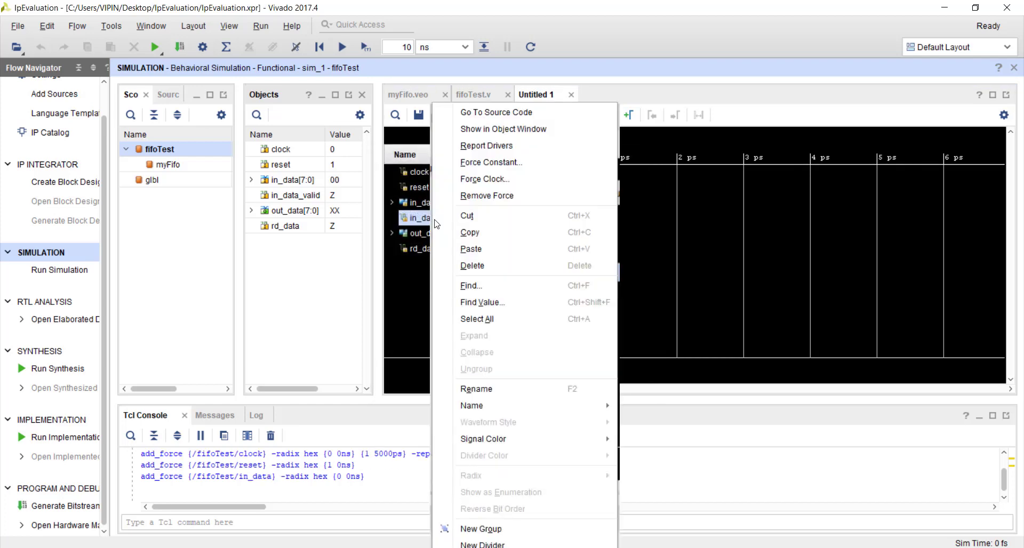
pyautogui.click(522, 163)
pyautogui.write('0')
pyautogui.click(540, 374)
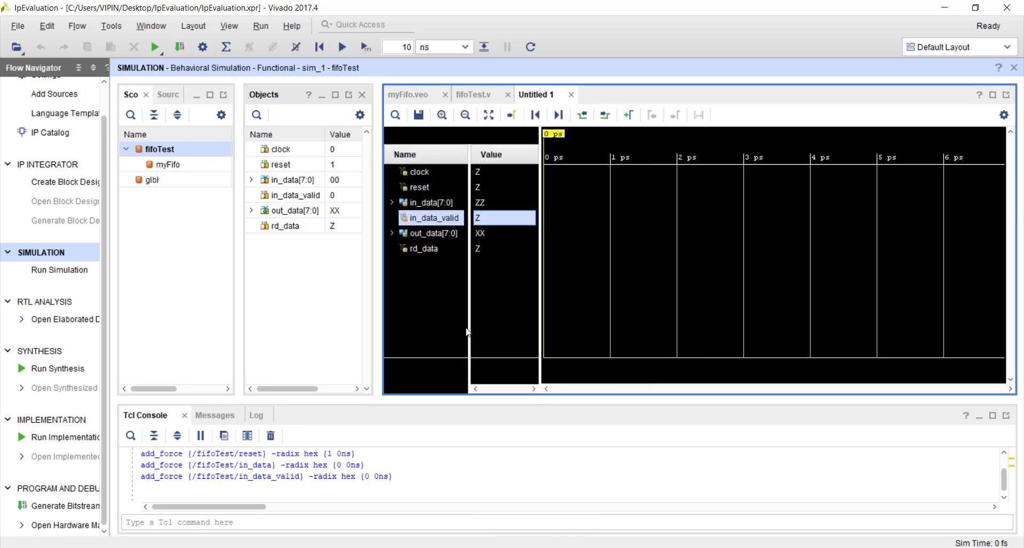
# Step: Force the rd_data signal to the constant value 0
pyautogui.click(431, 249)
pyautogui.rightClick(430, 250)
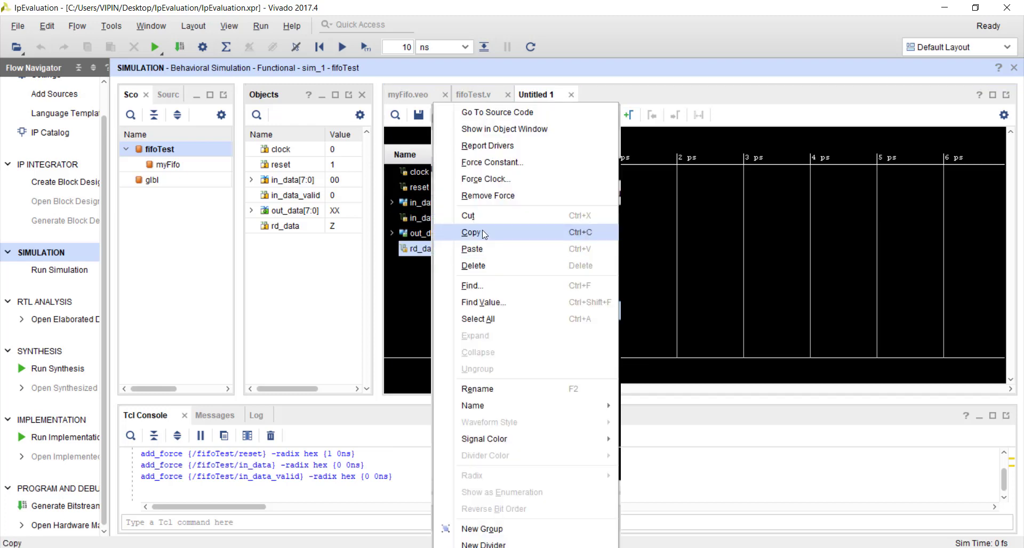
pyautogui.click(493, 160)
pyautogui.write('0')
pyautogui.click(518, 369)
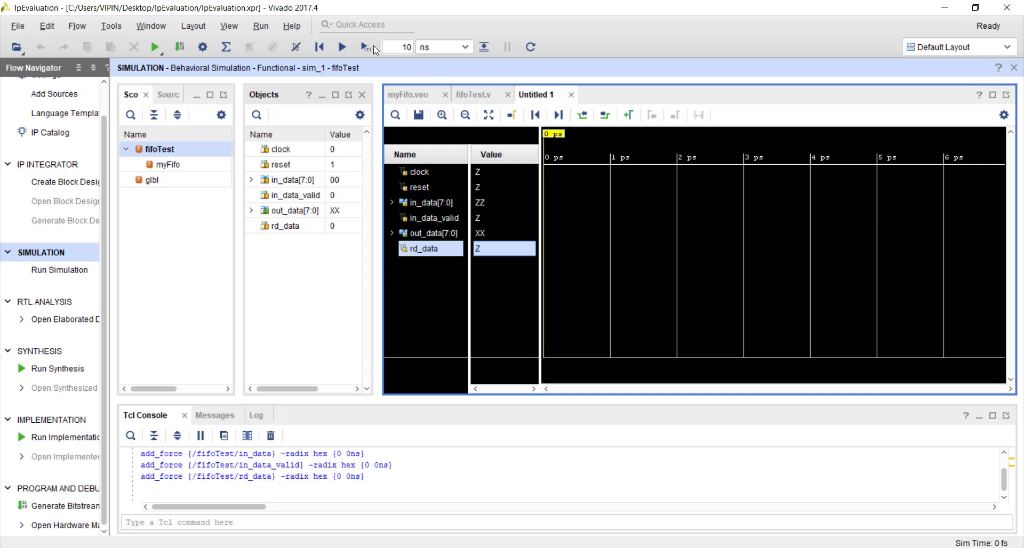
# Step: Run the simulation for 10 ns twice and examine the waveform from 0 ns
pyautogui.hotkey('shift', 'F2')
pyautogui.hotkey('shift', 'F2')
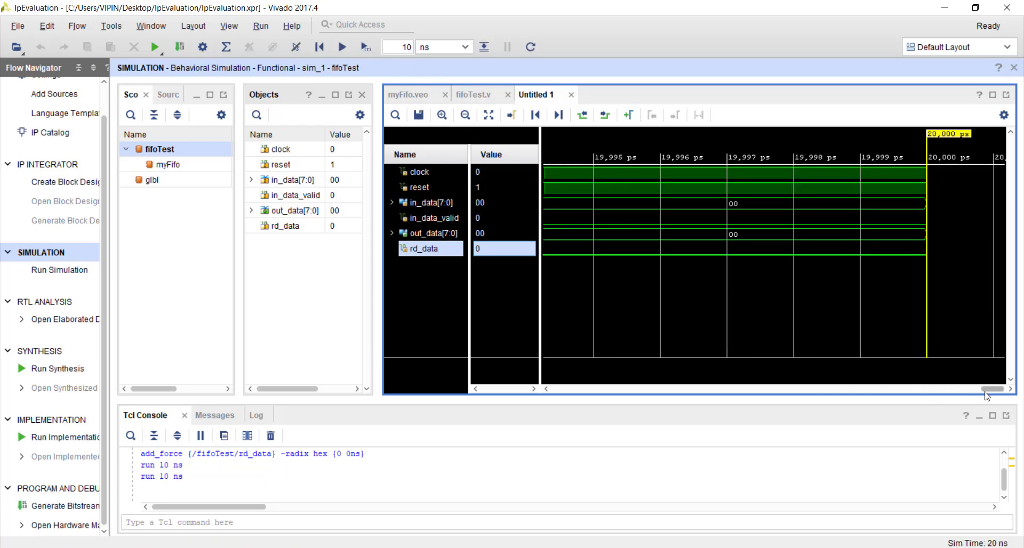
pyautogui.moveTo(986, 390); pyautogui.dragTo(535, 354)
pyautogui.click(647, 251)
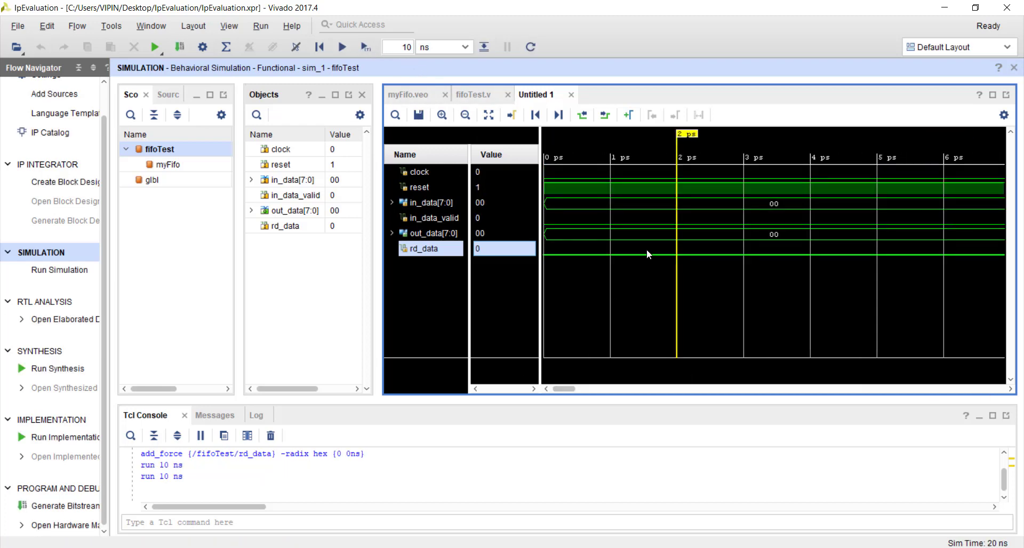
pyautogui.scroll(-6, 647, 251)
pyautogui.scroll(-7, 646, 249)
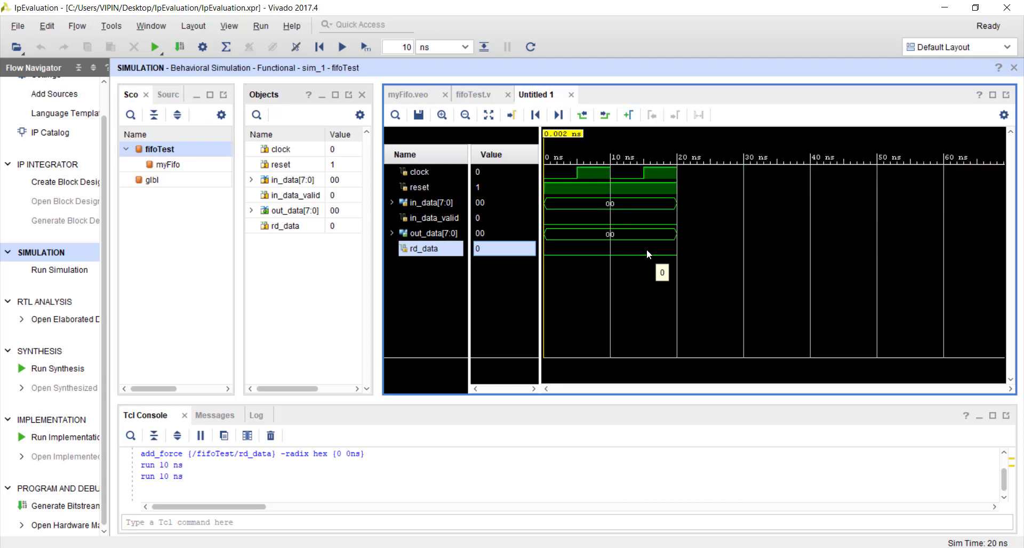
# Step: Force reset to the constant value 0 and run the simulation for 10 ns three times
pyautogui.rightClick(433, 191)
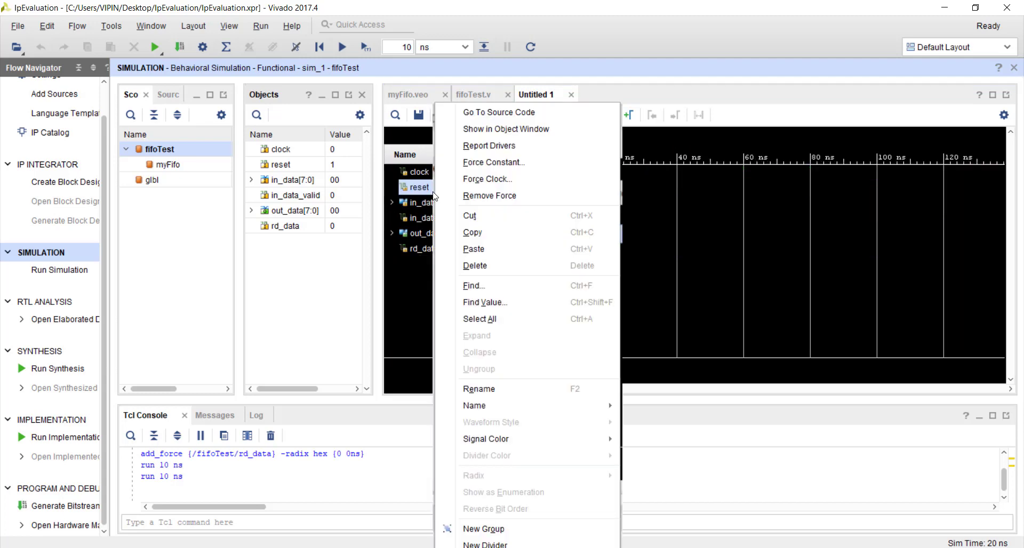
pyautogui.click(528, 165)
pyautogui.write('0')
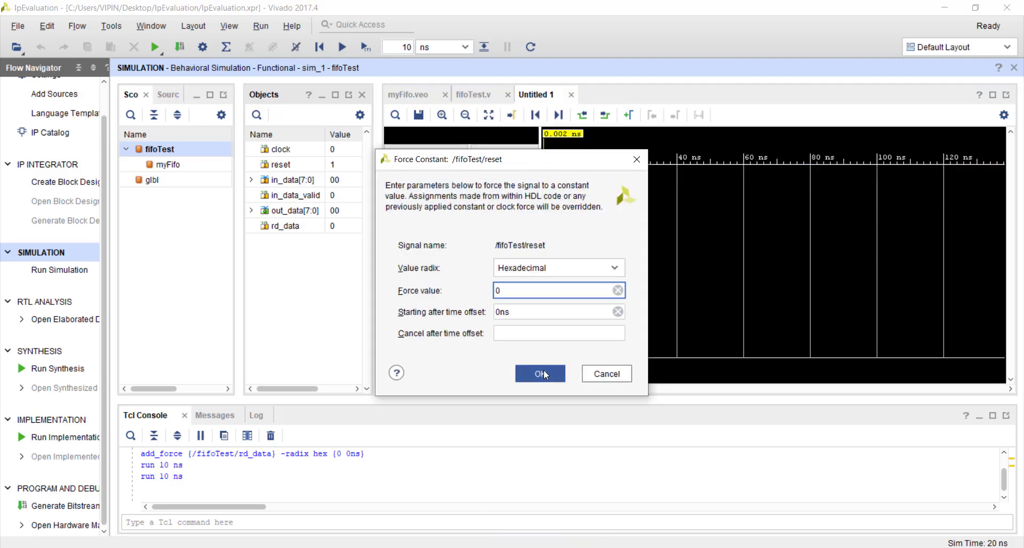
pyautogui.click(543, 370)
pyautogui.click(370, 52)
pyautogui.click(365, 52)
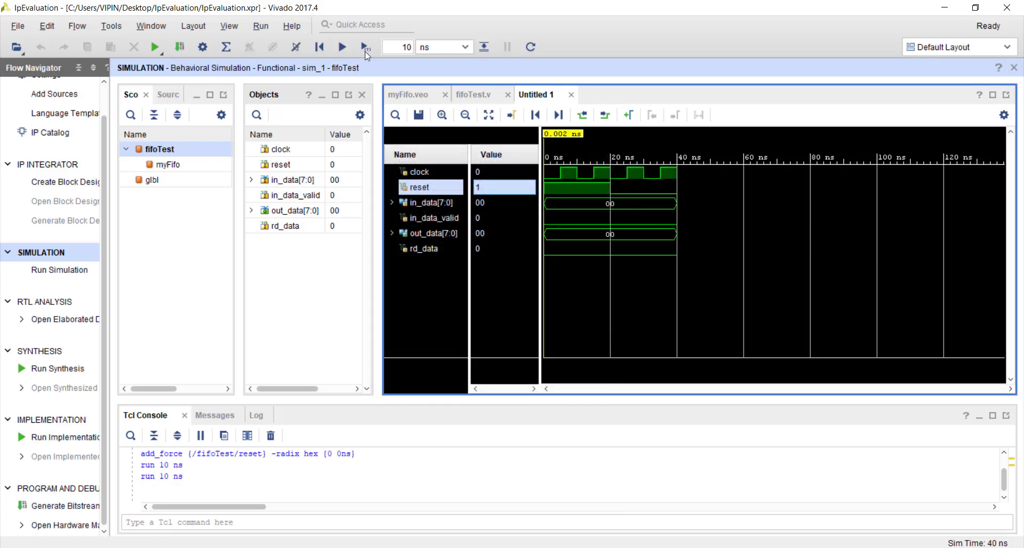
pyautogui.click(366, 50)
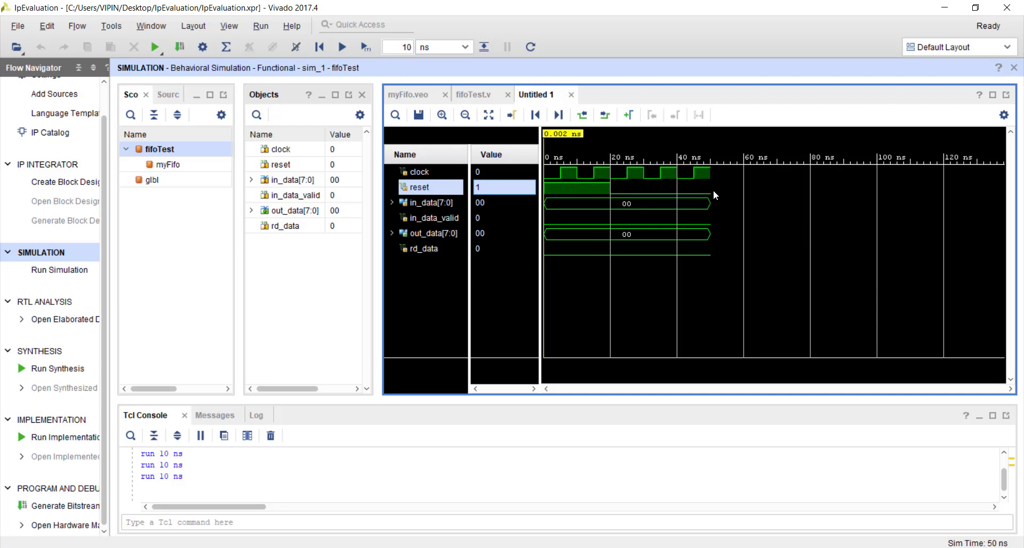
# Step: Advance the simulation by 5 ns, and set the run time back to 10 ns
pyautogui.click(411, 49)
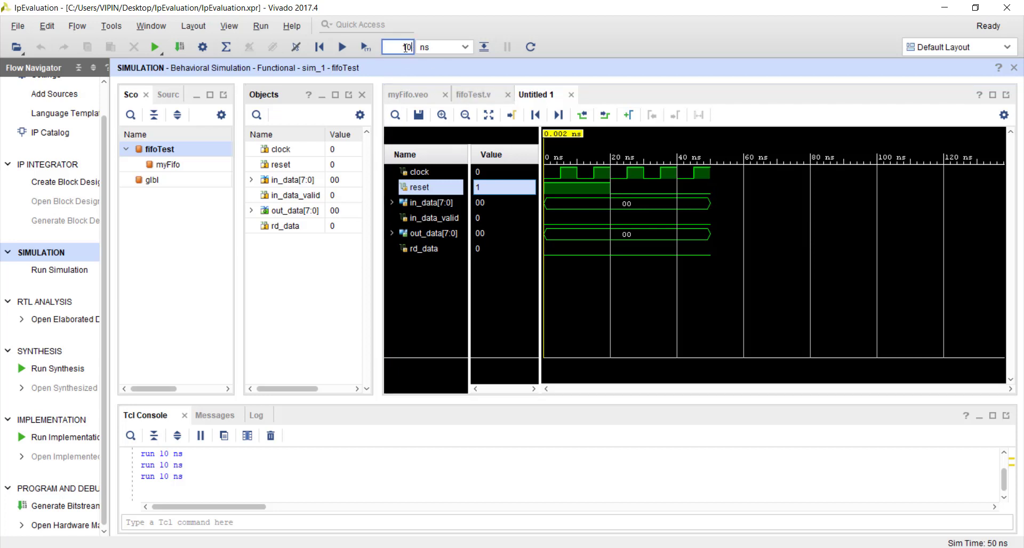
pyautogui.press('BackSpace')
pyautogui.press('BackSpace')
pyautogui.write('5')
pyautogui.click(365, 47)
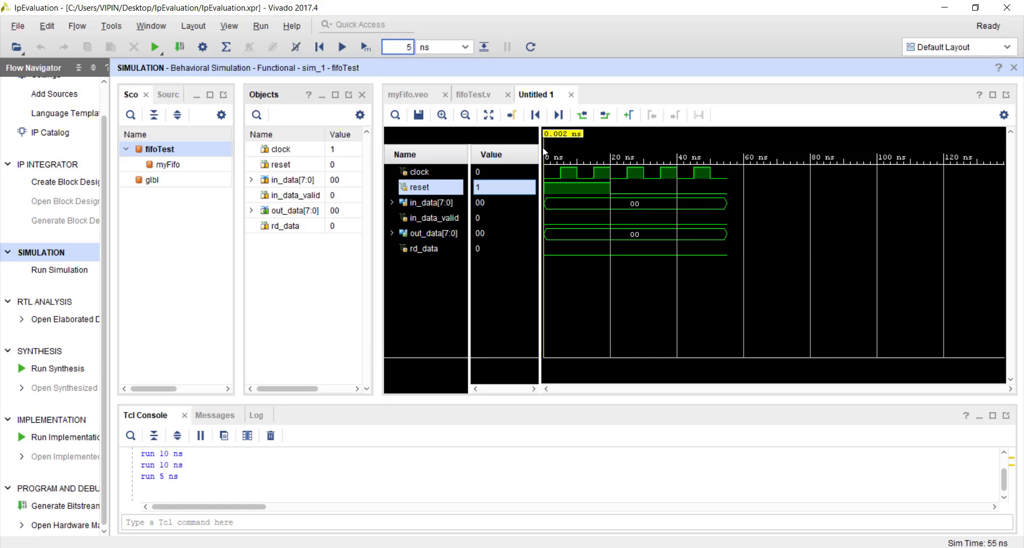
pyautogui.press('BackSpace')
pyautogui.write('10')
pyautogui.click(421, 205)
pyautogui.rightClick(420, 207)
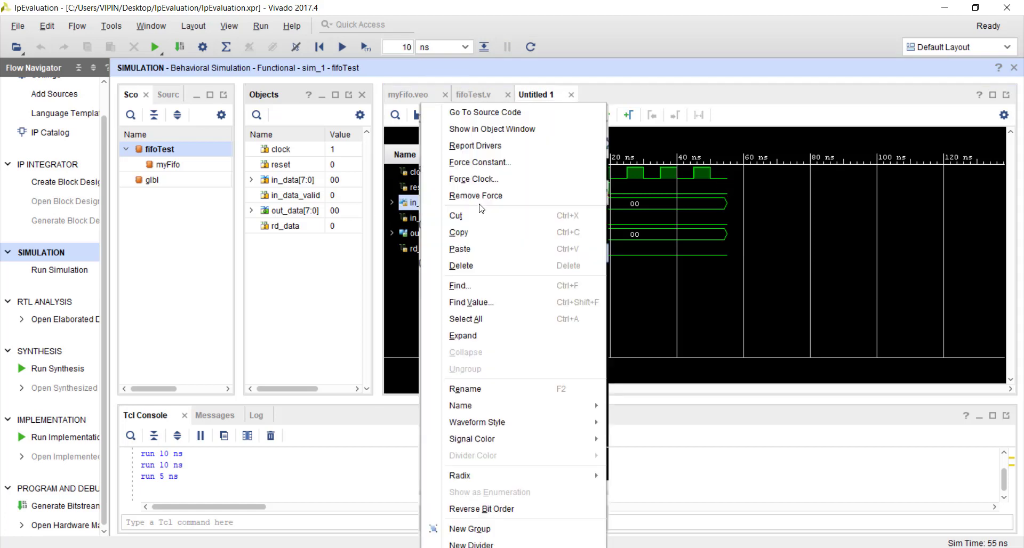
pyautogui.click(486, 180)
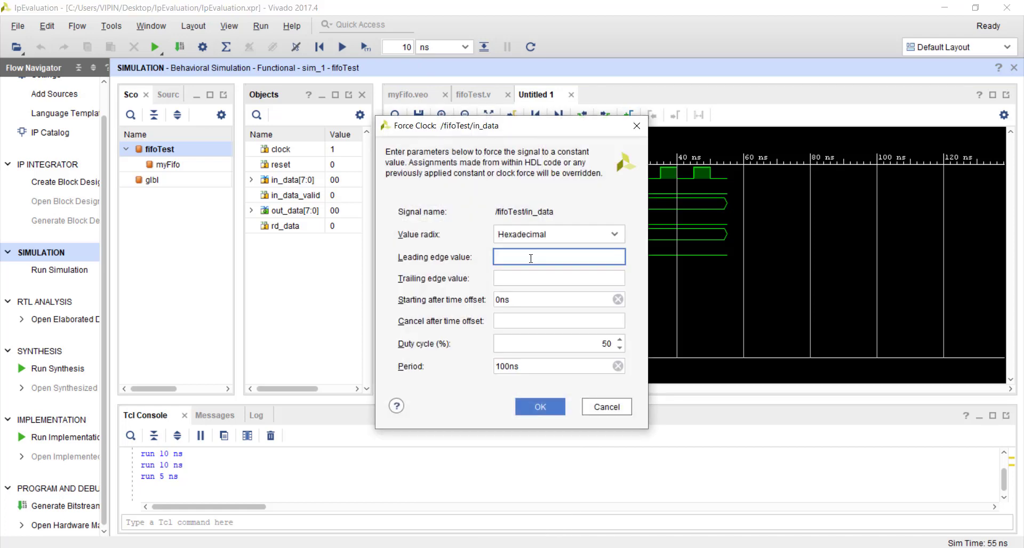
pyautogui.write('100')
pyautogui.click(539, 235)
pyautogui.click(536, 315)
pyautogui.click(540, 405)
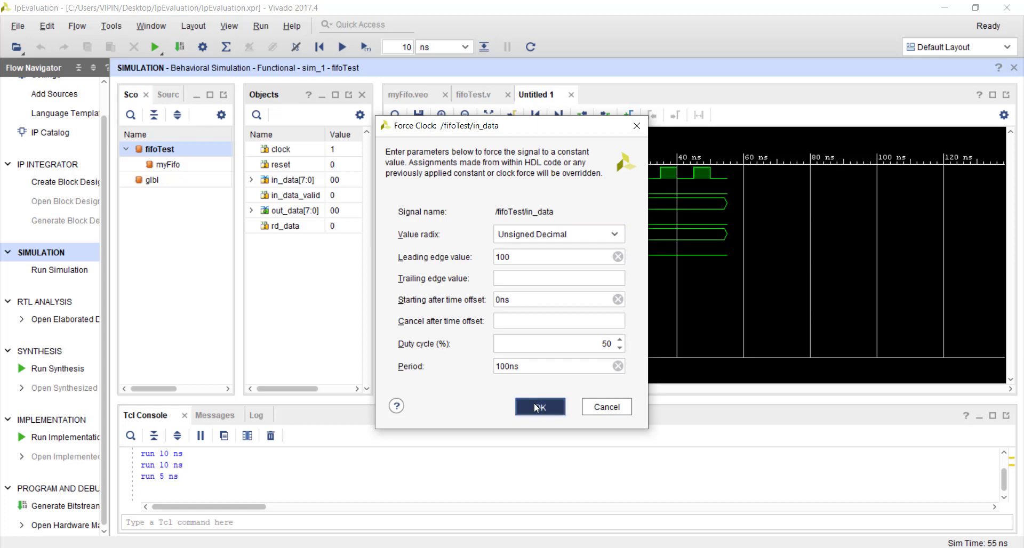
pyautogui.click(515, 308)
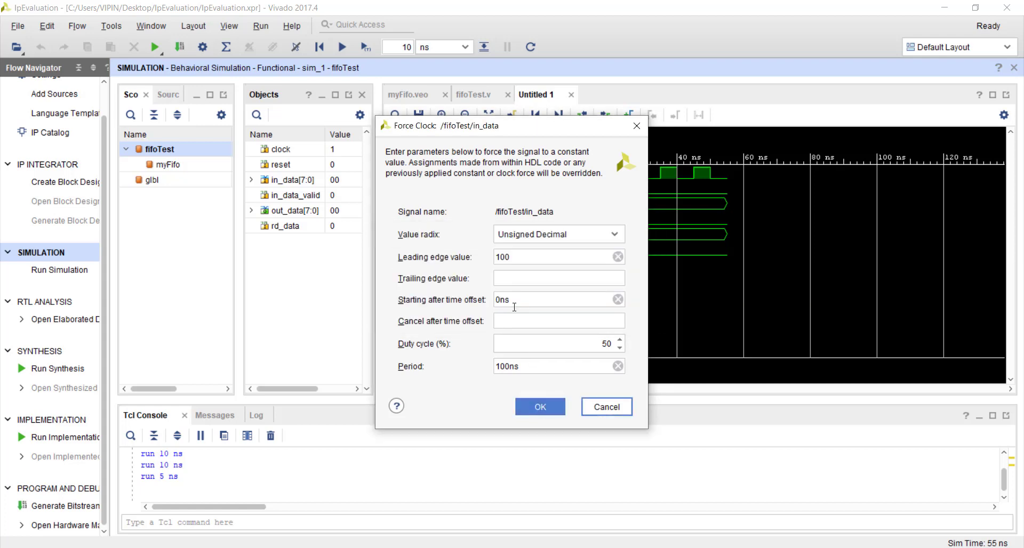
pyautogui.doubleClick(514, 258)
pyautogui.click(608, 410)
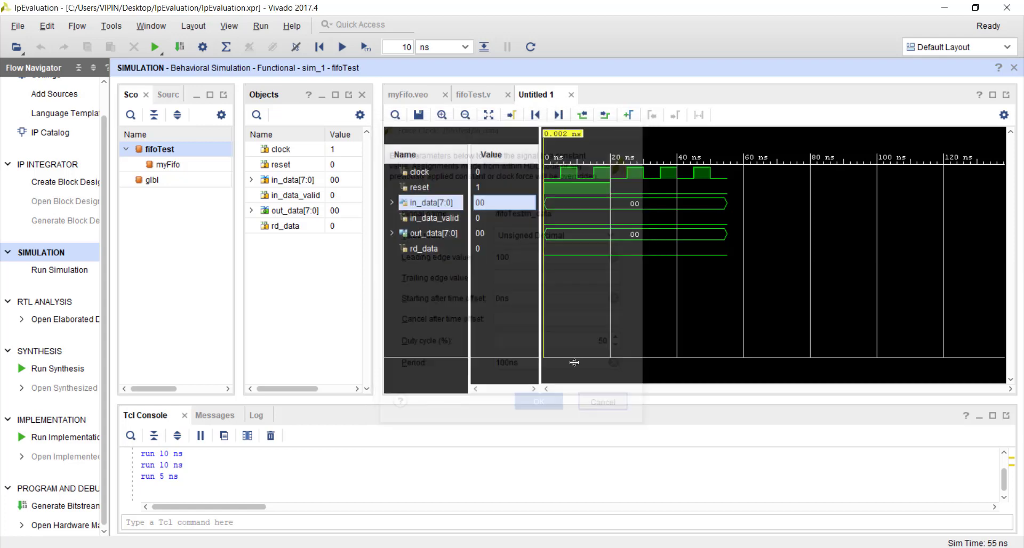
# Step: Force in_data[7:0] to the constant value 100 with the Unsigned Decimal radix
pyautogui.rightClick(431, 207)
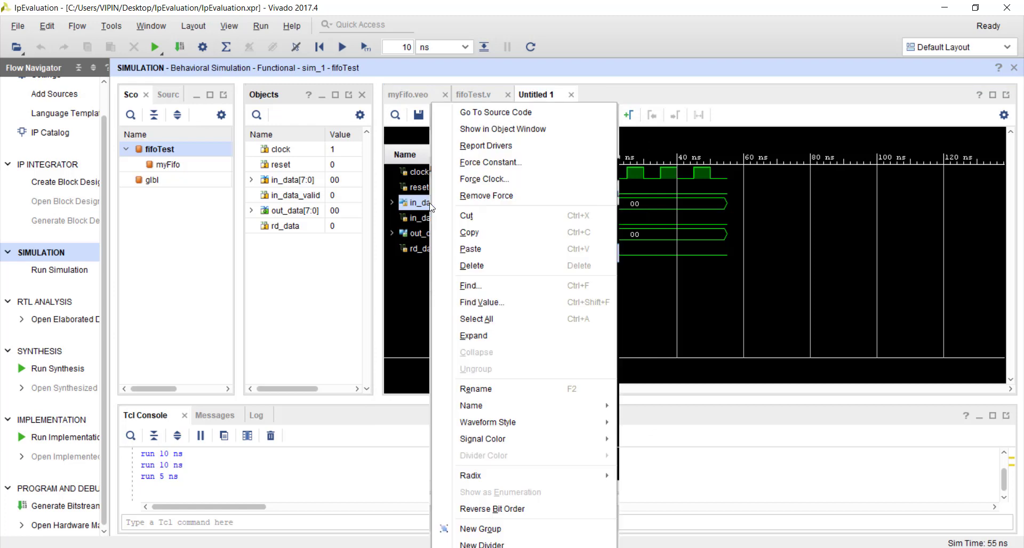
pyautogui.click(491, 162)
pyautogui.write('100')
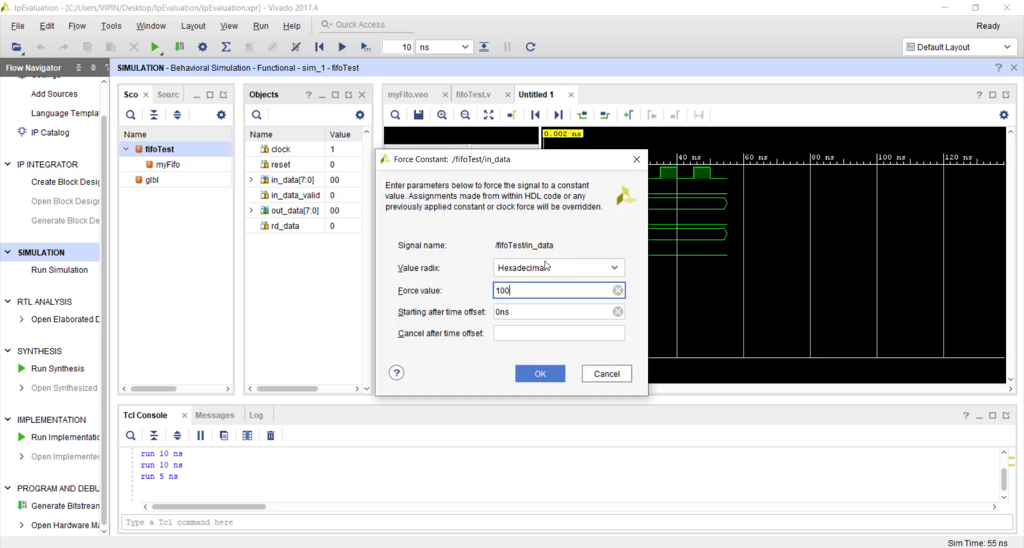
pyautogui.click(548, 268)
pyautogui.click(542, 349)
pyautogui.click(544, 380)
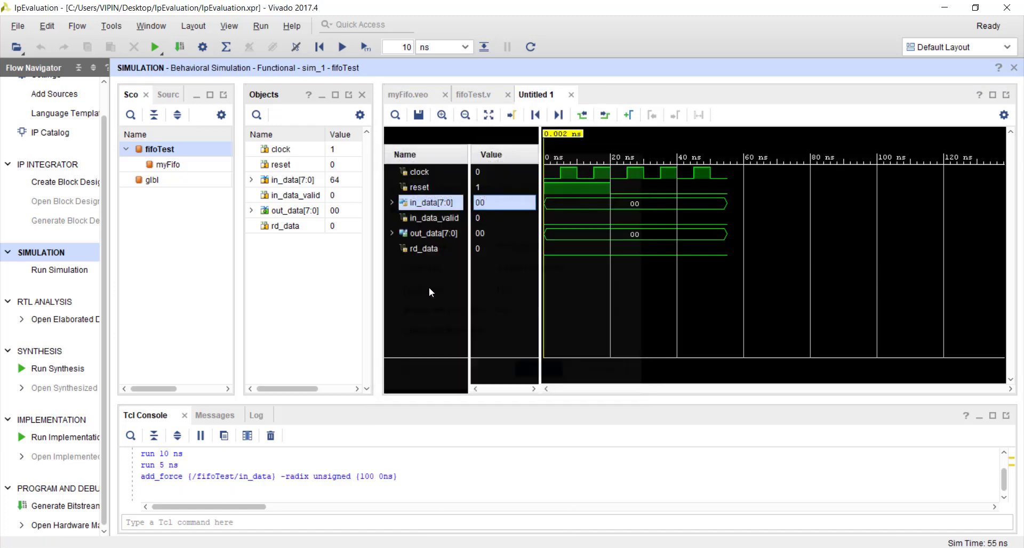
# Step: Force in_data_valid to the constant value 1, and run the simulation for 10 ns to examine the clock edge at 55 ns
pyautogui.click(421, 218)
pyautogui.rightClick(426, 218)
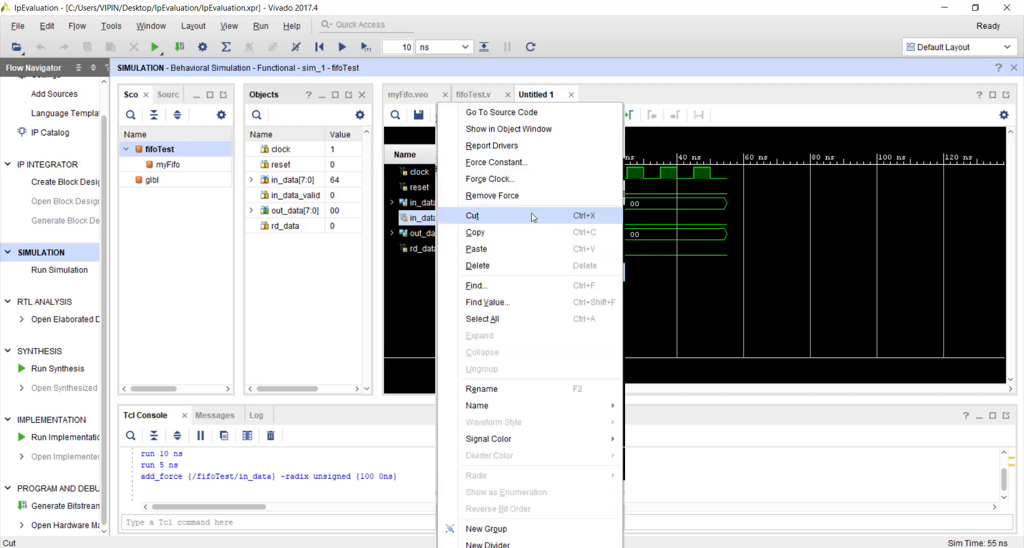
pyautogui.click(536, 163)
pyautogui.write('1')
pyautogui.click(541, 368)
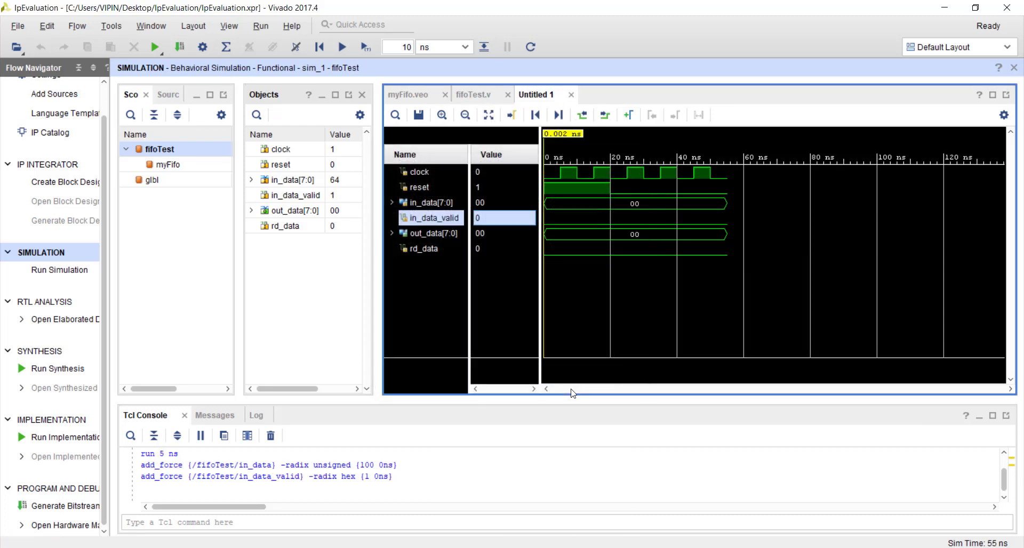
pyautogui.click(365, 48)
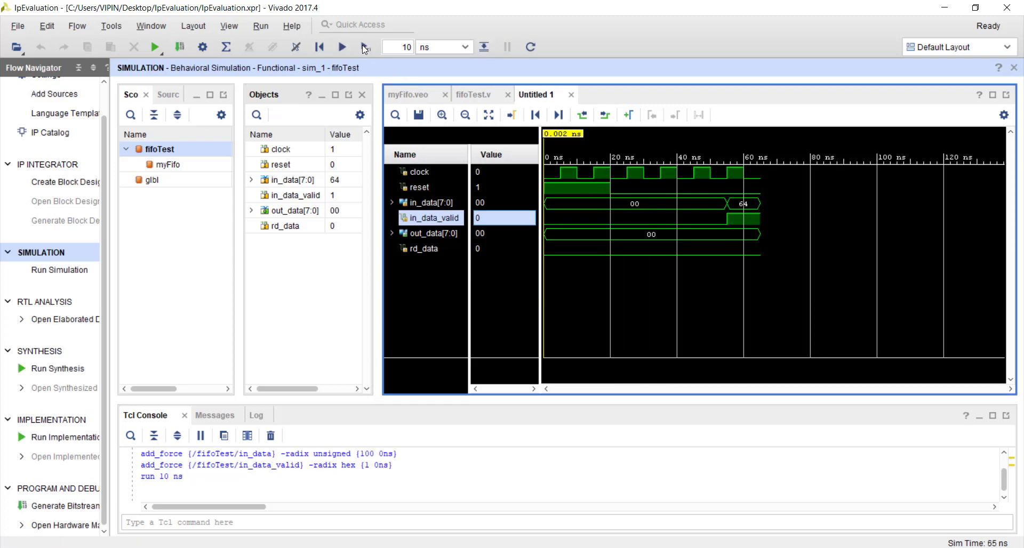
pyautogui.click(727, 174)
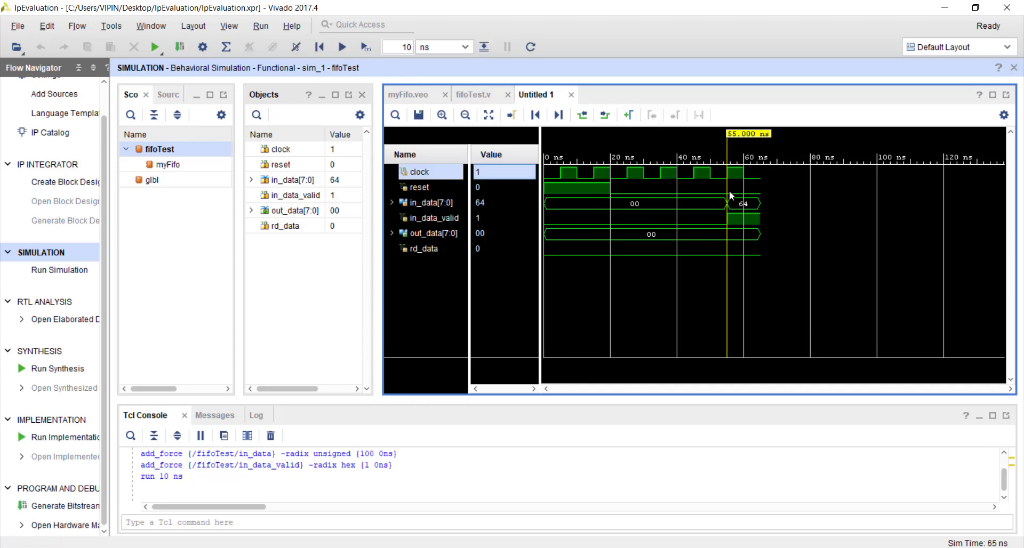
# Step: Move the waveform cursor to 65 ns and display in_data[7:0] in the waveform with the Unsigned Decimal radix
pyautogui.click(759, 176)
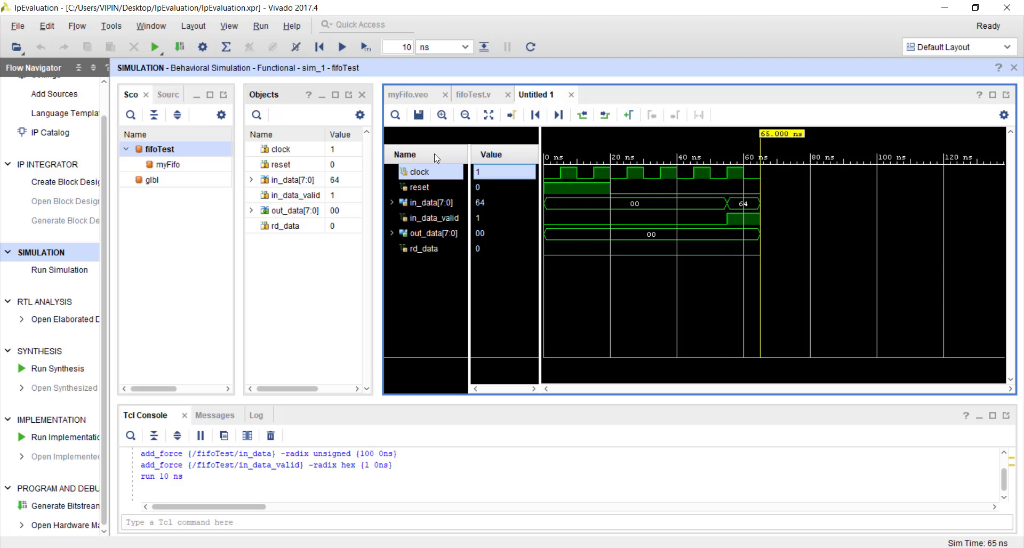
pyautogui.rightClick(446, 203)
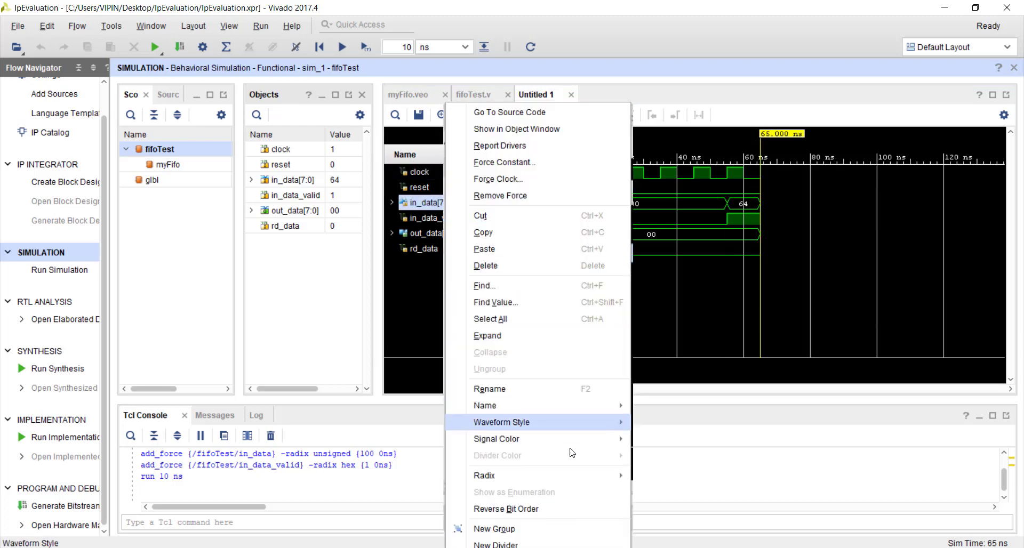
pyautogui.moveTo(582, 475)
pyautogui.click(693, 403)
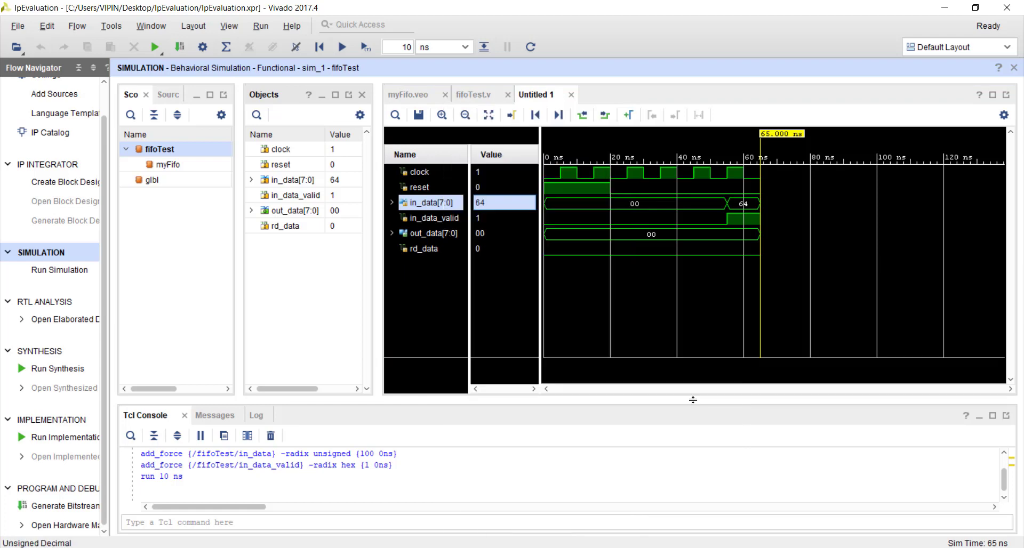
# Step: Force in_data[7:0] to the constant value 123 with the Unsigned Decimal value radix
pyautogui.rightClick(441, 203)
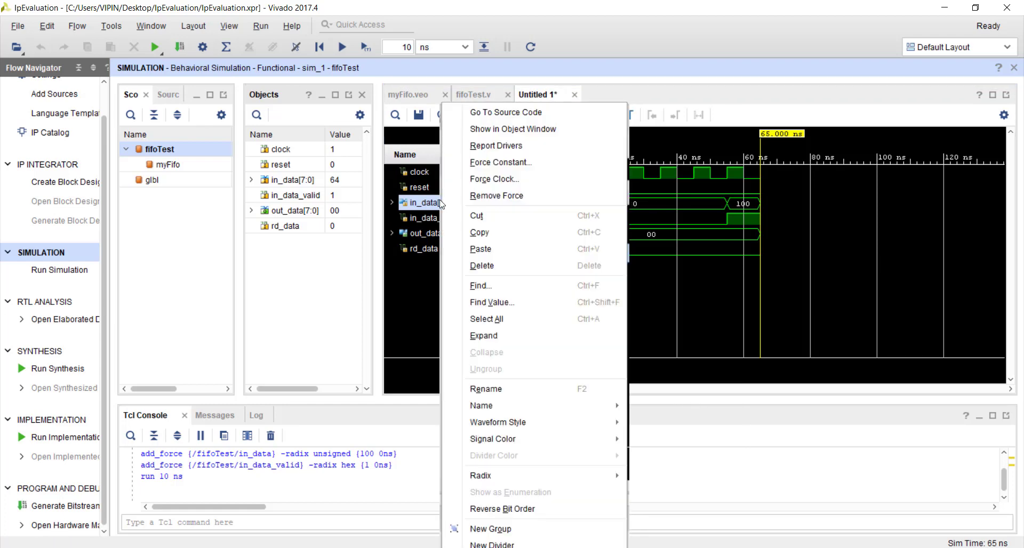
pyautogui.click(507, 160)
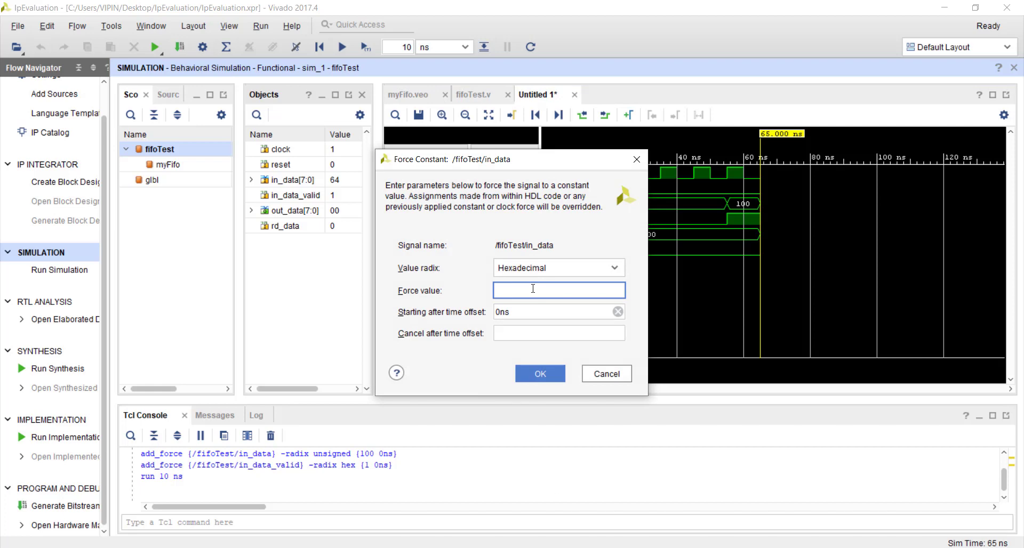
pyautogui.write('123')
pyautogui.click(546, 271)
pyautogui.click(544, 348)
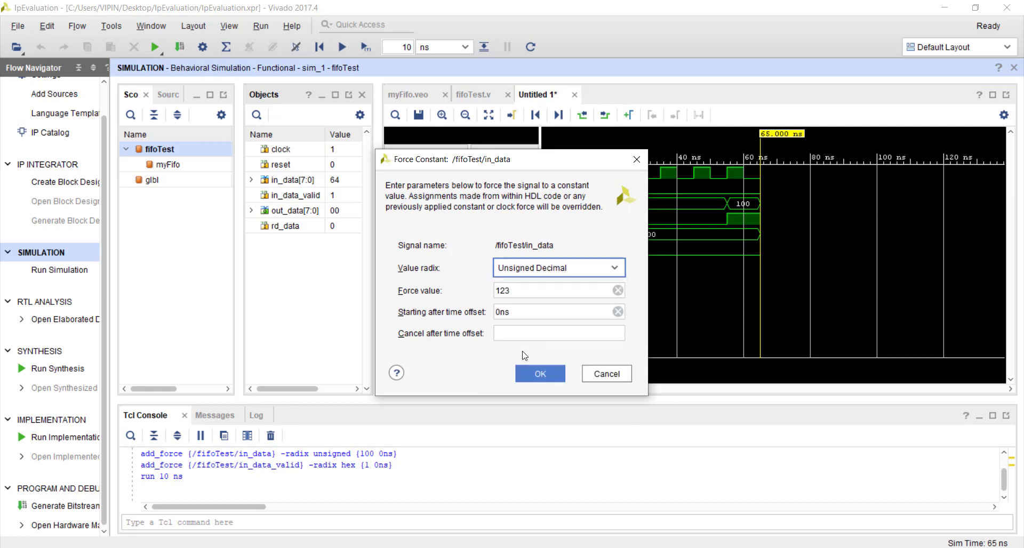
# Step: Apply the unsigned decimal constant 123 to in_data and run the simulation for 10 ns
pyautogui.click(540, 374)
pyautogui.click(366, 47)
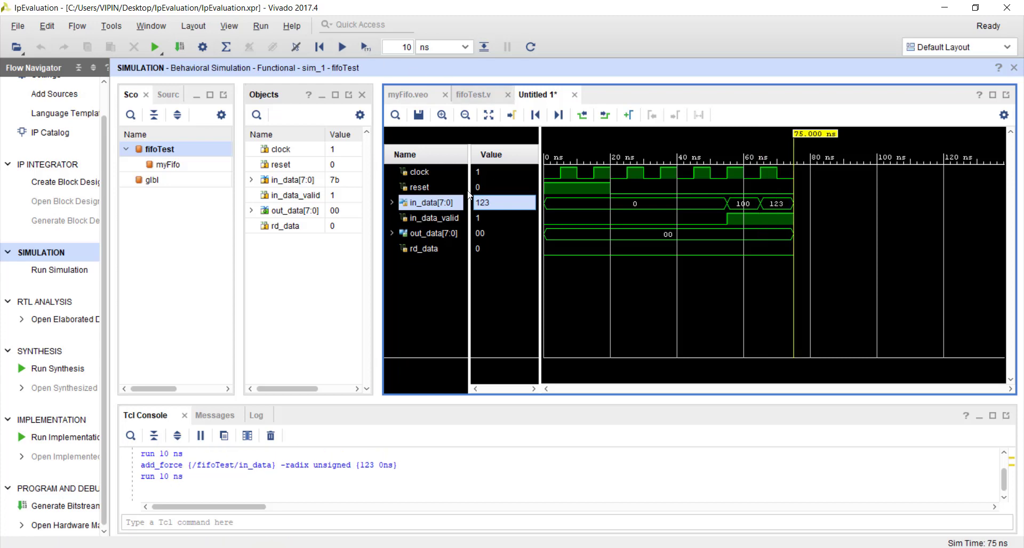
# Step: Force in_data to the unsigned decimal constant 225 and run the simulation for 10 ns
pyautogui.rightClick(437, 203)
pyautogui.click(528, 161)
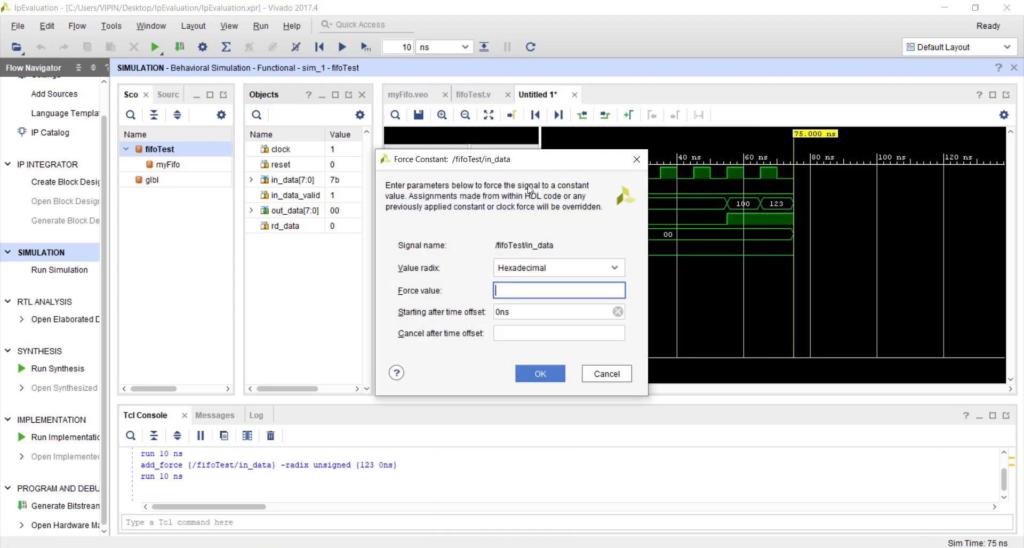
pyautogui.click(540, 267)
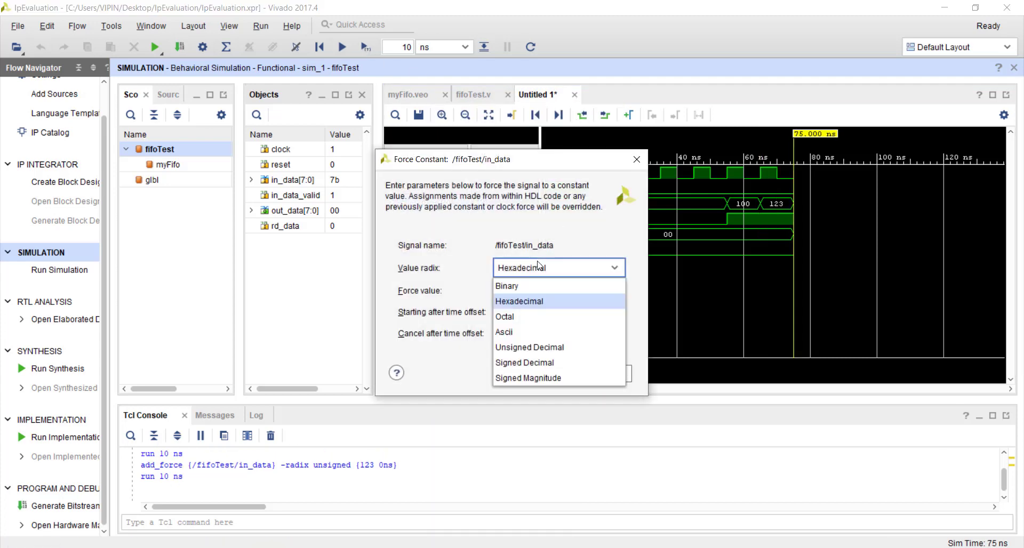
pyautogui.click(533, 347)
pyautogui.click(530, 292)
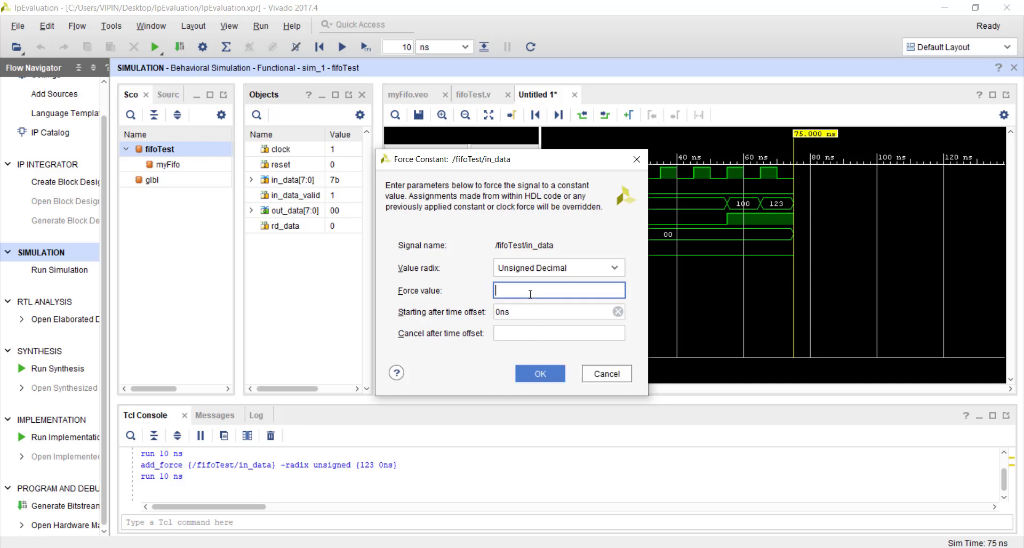
pyautogui.write('225')
pyautogui.click(539, 374)
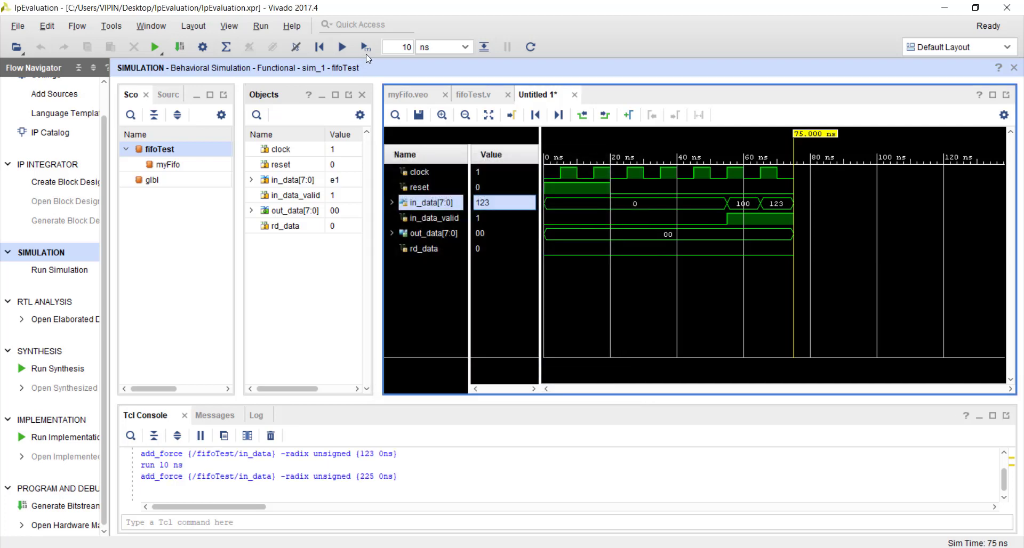
pyautogui.click(366, 48)
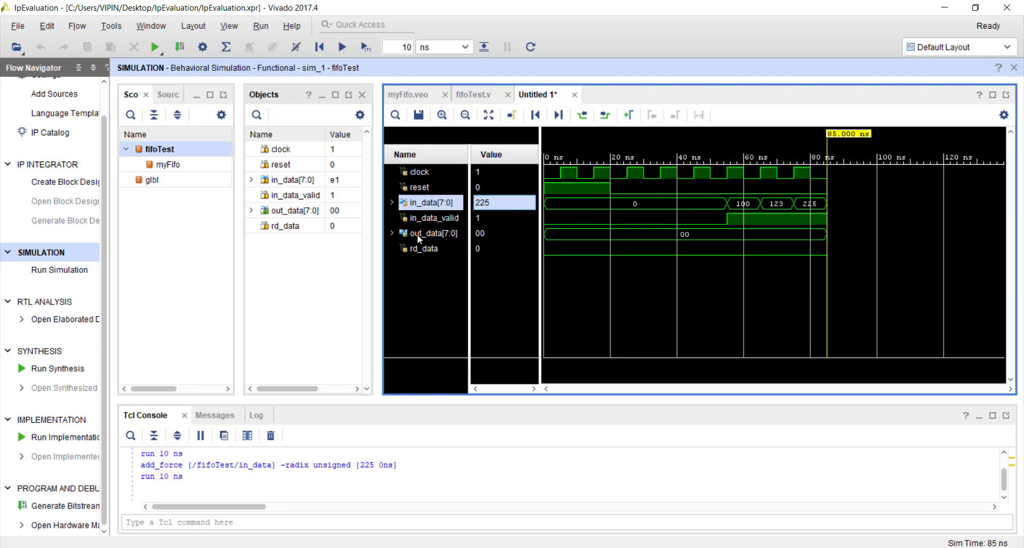
# Step: Force in_data_valid to the constant 0 and run the simulation twice for 10 ns each
pyautogui.click(441, 219)
pyautogui.rightClick(440, 219)
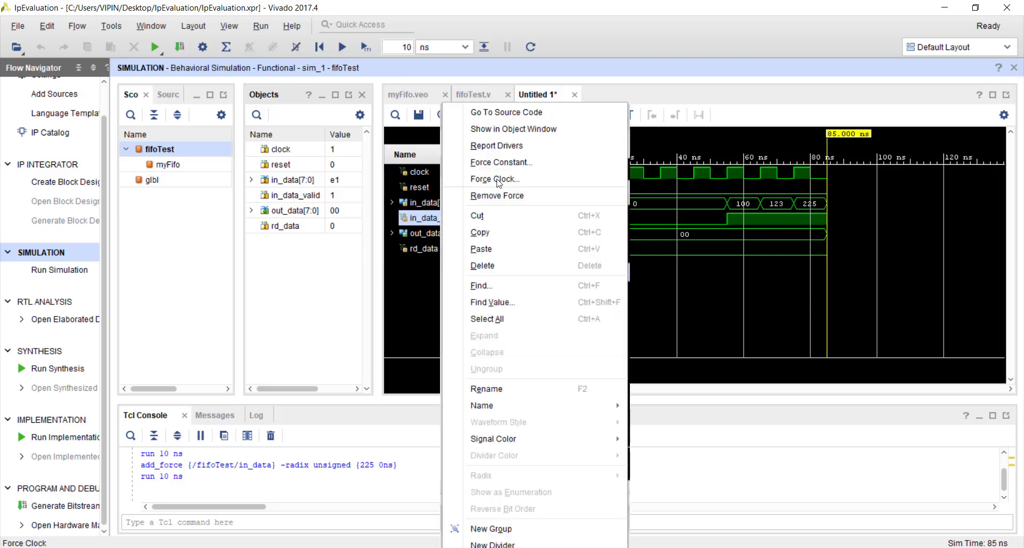
pyautogui.click(507, 162)
pyautogui.write('0')
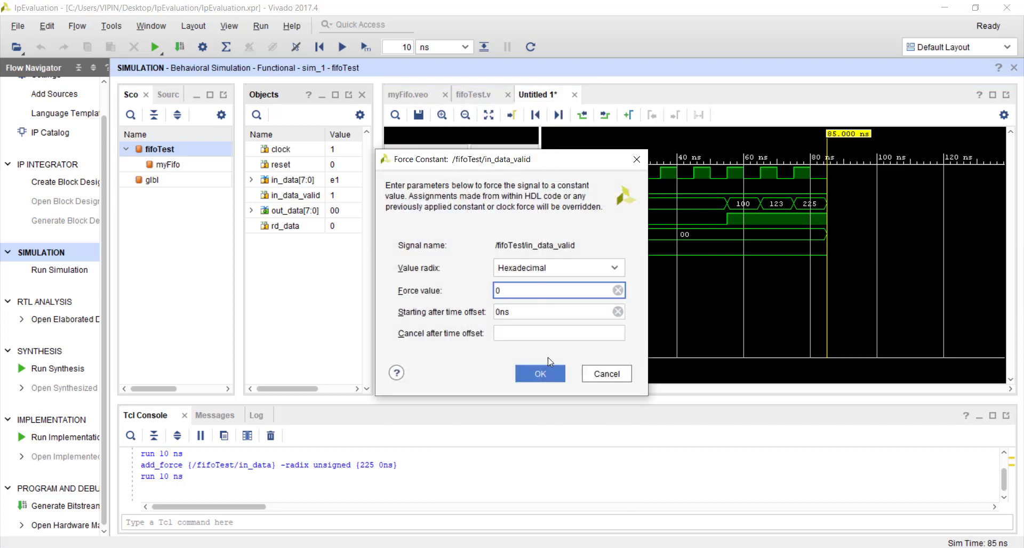
pyautogui.click(549, 374)
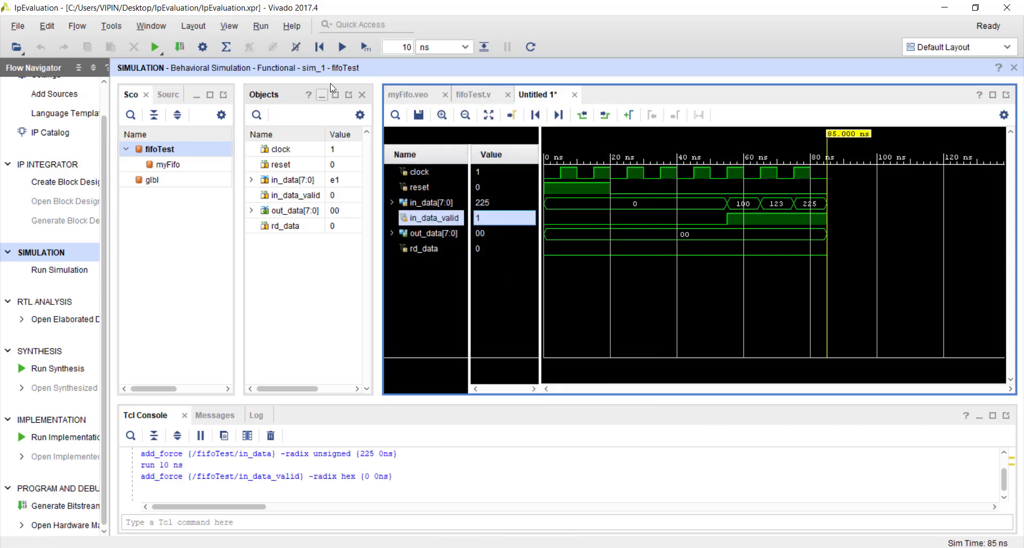
pyautogui.click(366, 48)
pyautogui.click(368, 49)
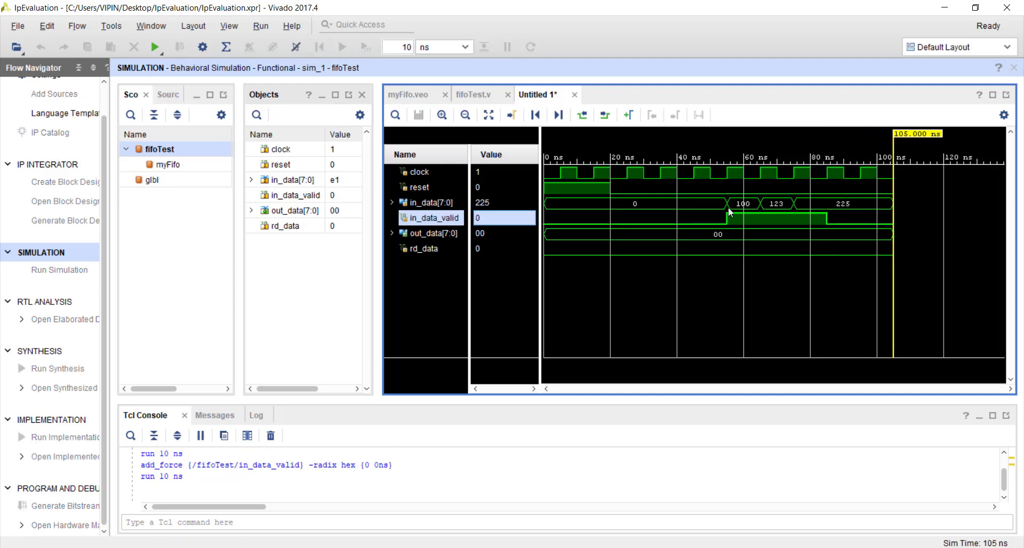
# Step: Place the waveform cursor at 55 ns, where in_data_valid rises, and examine the in_data values written
pyautogui.click(728, 215)
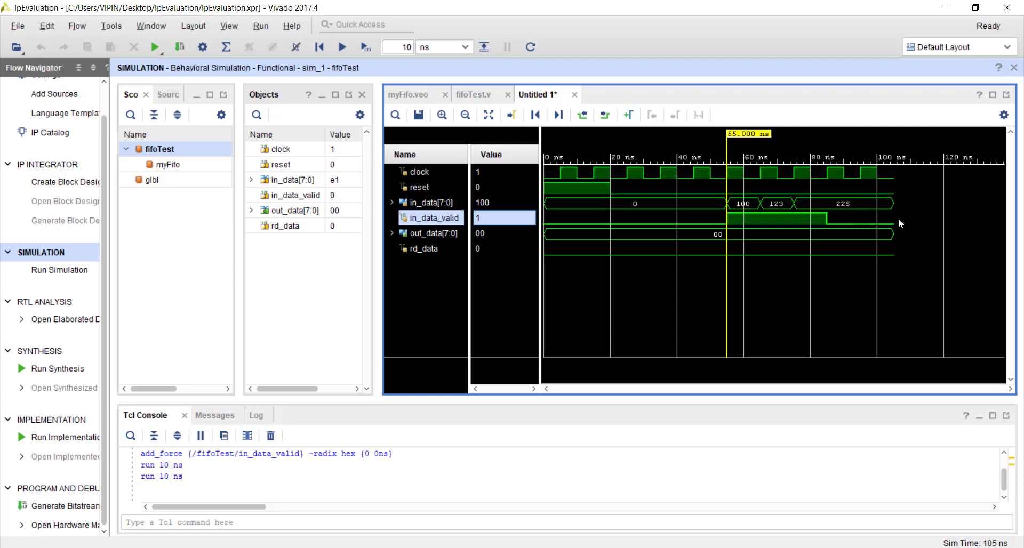
pyautogui.click(729, 203)
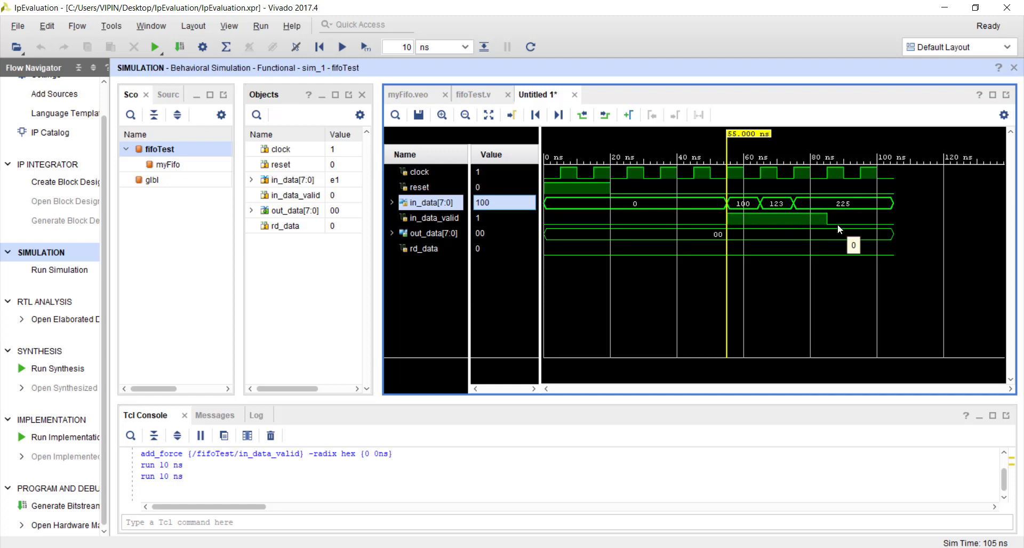
# Step: Force rd_data to the constant 1 and run the simulation twice for 10 ns each
pyautogui.click(419, 252)
pyautogui.rightClick(420, 255)
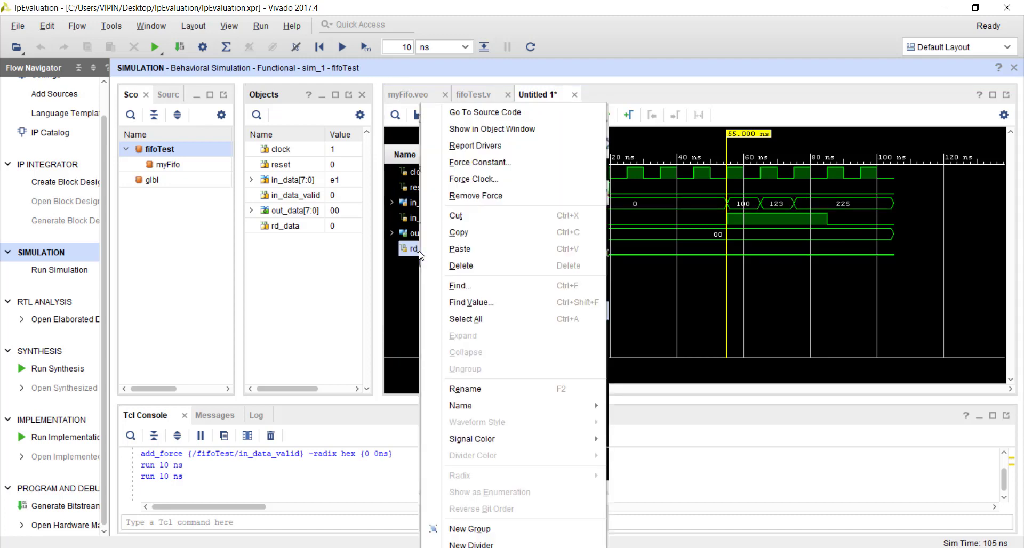
pyautogui.click(492, 163)
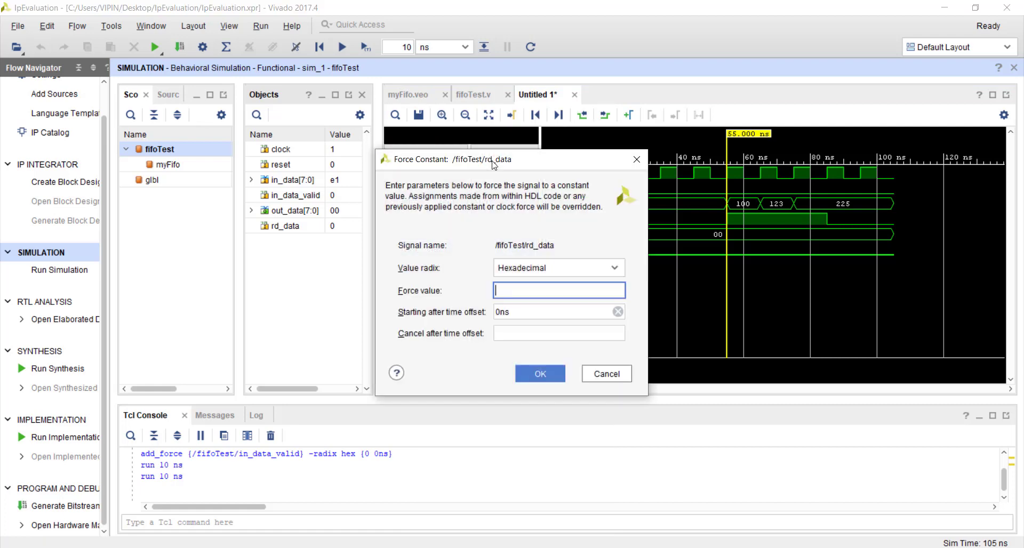
pyautogui.write('1')
pyautogui.click(532, 373)
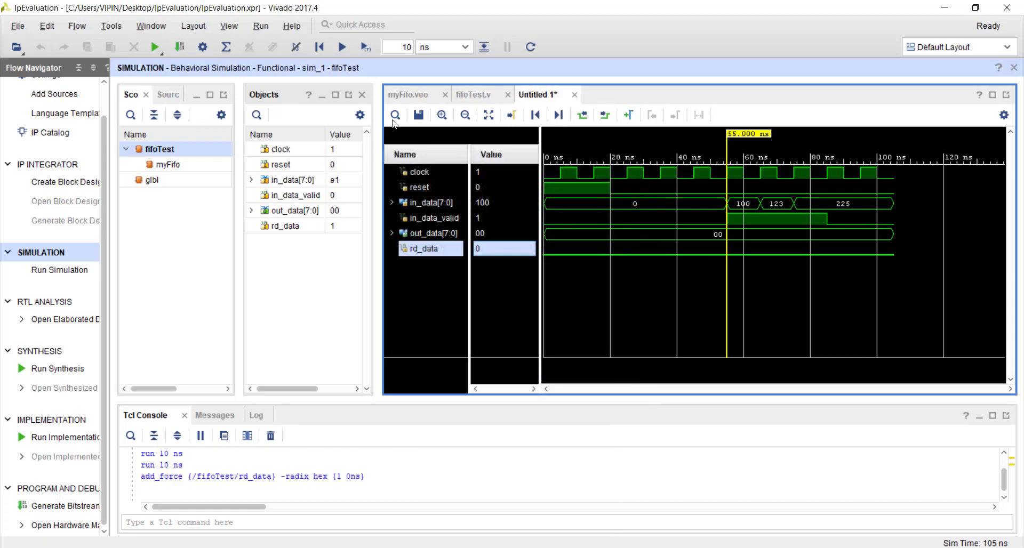
pyautogui.click(367, 47)
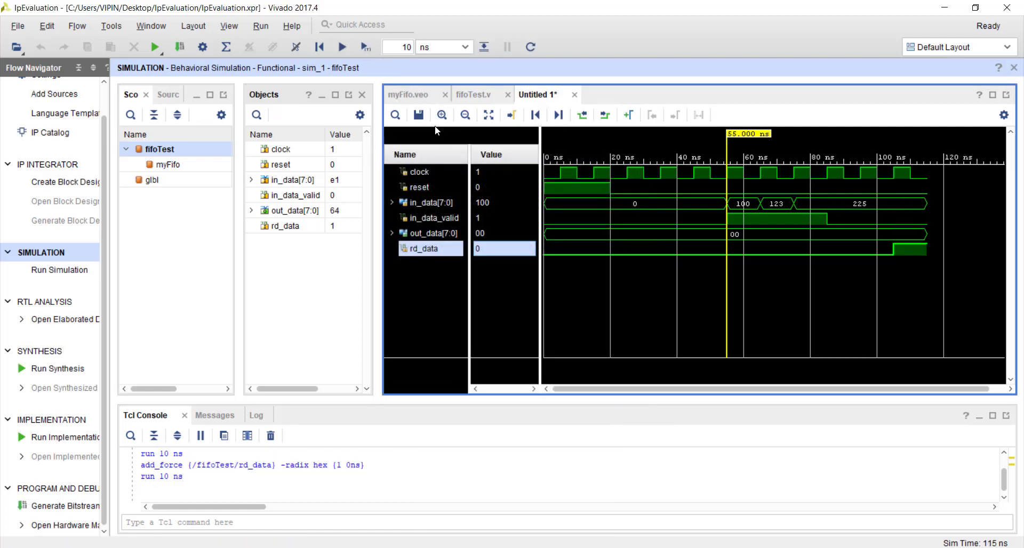
pyautogui.click(363, 47)
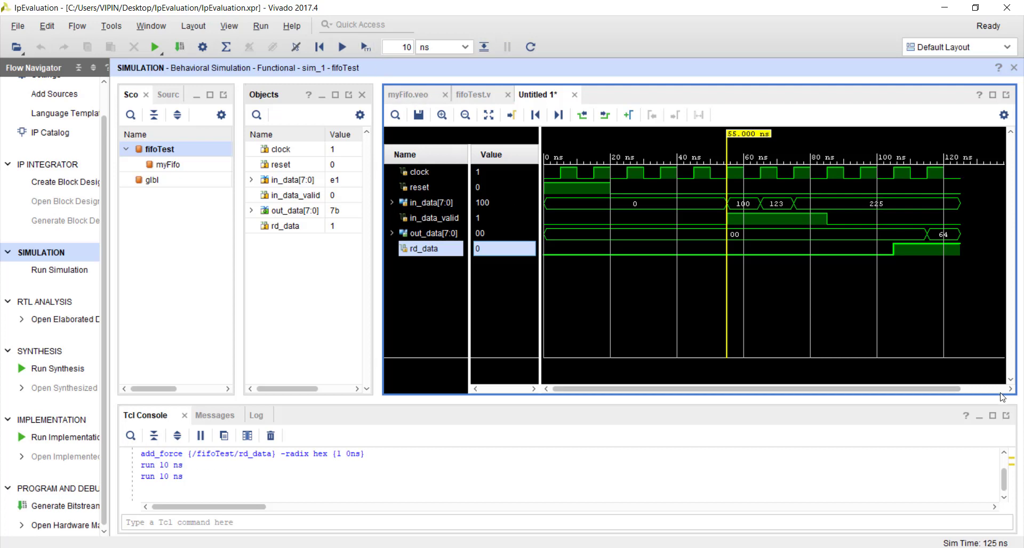
# Step: Display the out_data bus in unsigned decimal radix in the waveform
pyautogui.click(1010, 390)
pyautogui.click(1011, 389)
pyautogui.rightClick(432, 235)
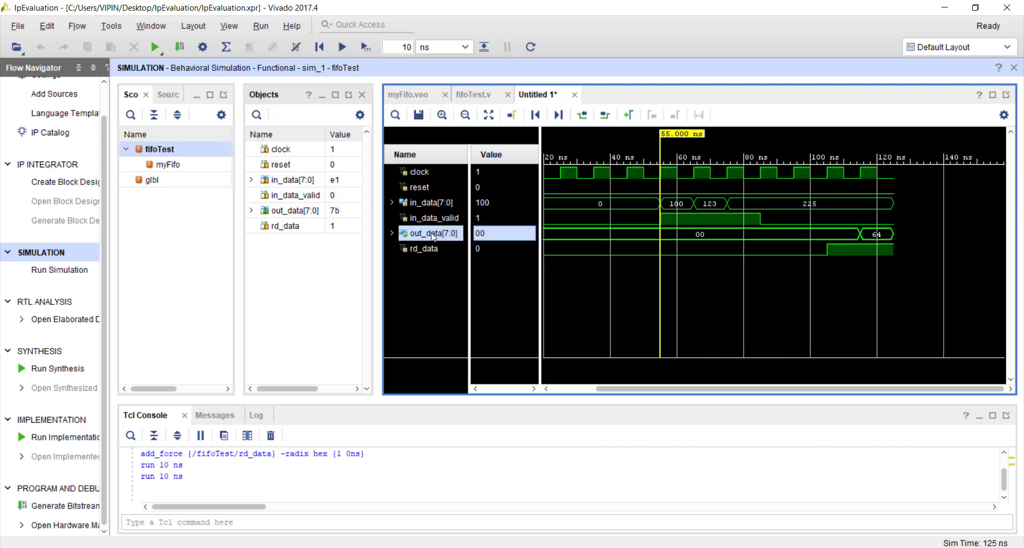
pyautogui.moveTo(606, 479)
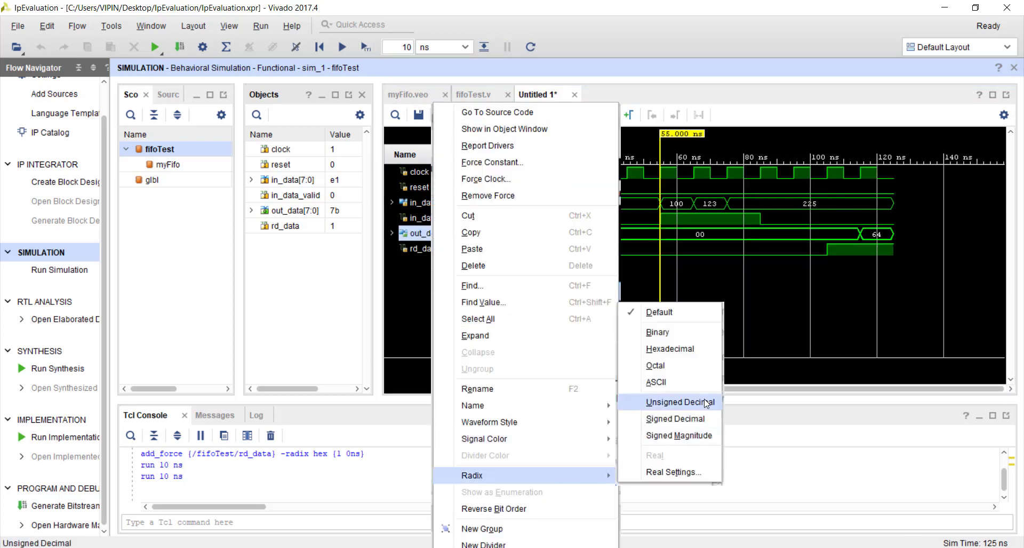
pyautogui.click(680, 402)
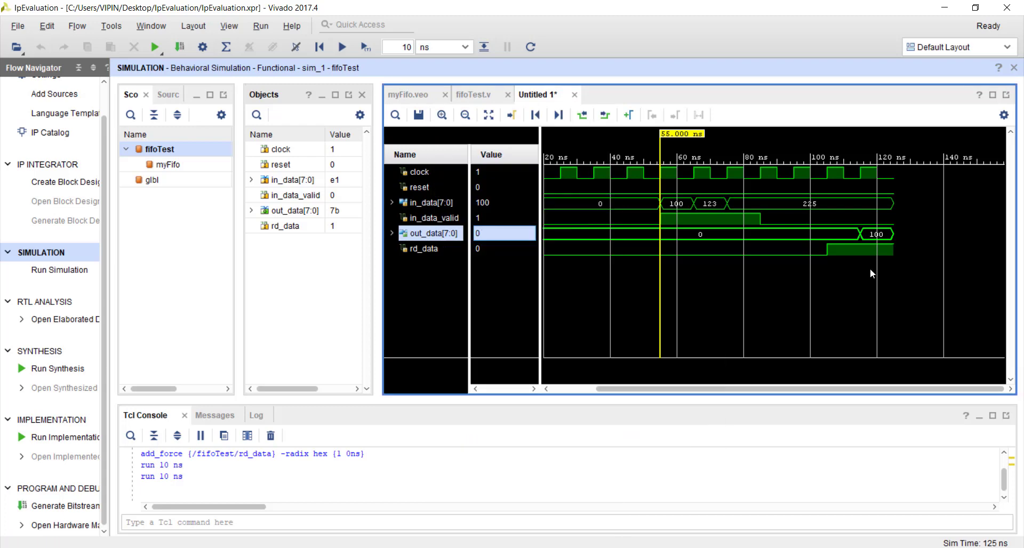
# Step: Check the read timing with the waveform cursor at 105 ns and 115 ns, and run the simulation for another 10 ns
pyautogui.click(829, 247)
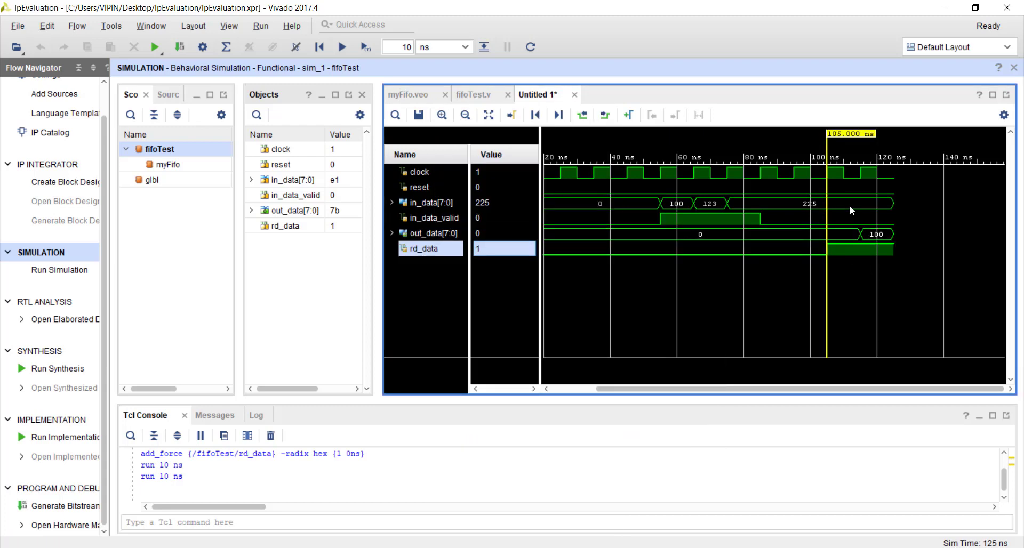
pyautogui.click(861, 178)
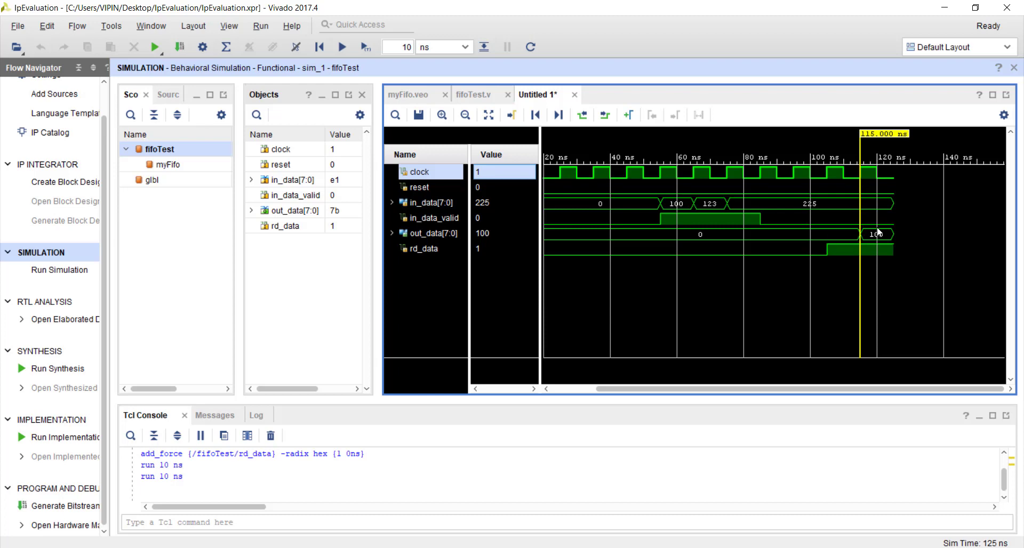
pyautogui.click(369, 48)
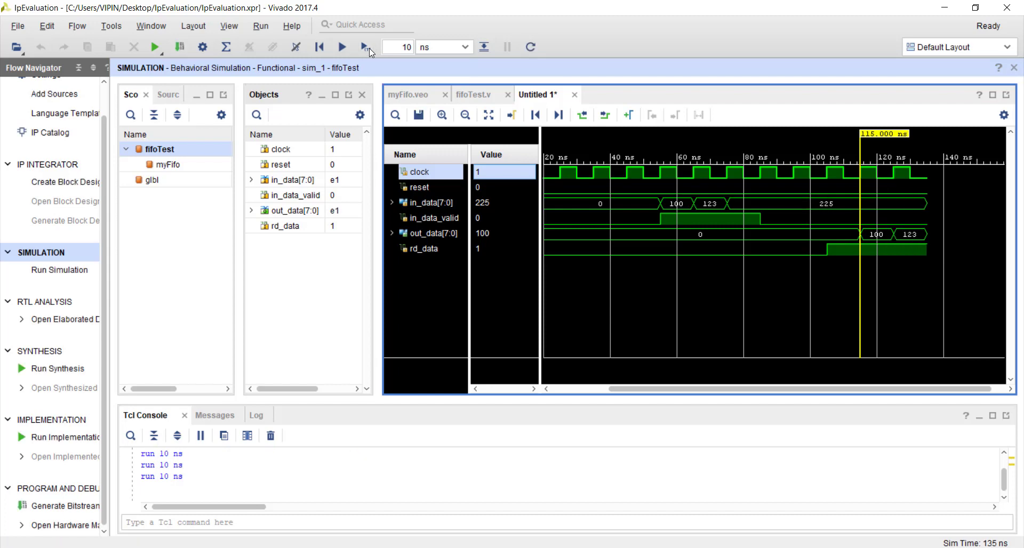
pyautogui.click(1011, 389)
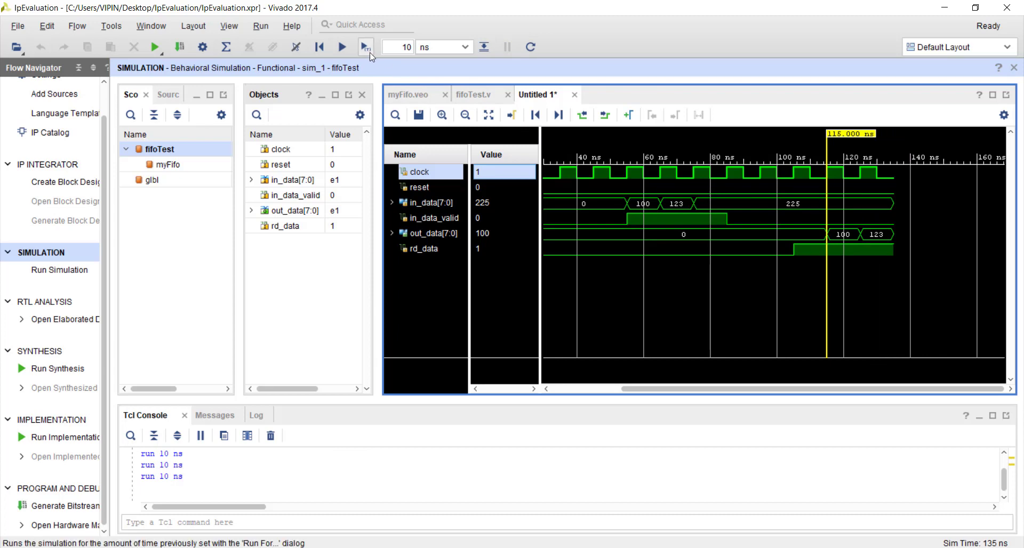
# Step: Select the myFifo instance and insert a divider named Fifo below rd_data in the waveform
pyautogui.click(174, 170)
pyautogui.click(428, 252)
pyautogui.rightClick(428, 252)
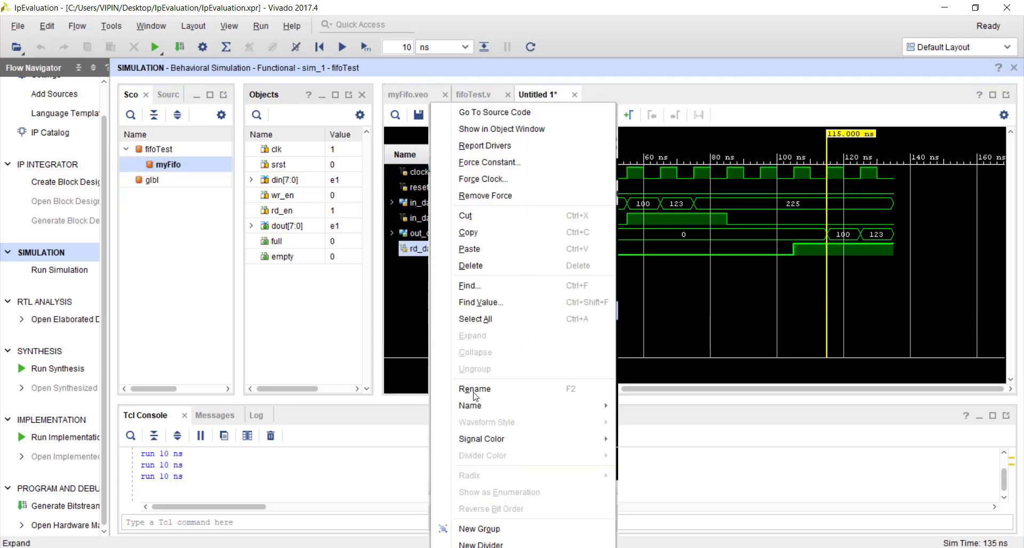
pyautogui.click(481, 544)
pyautogui.write('Fifo')
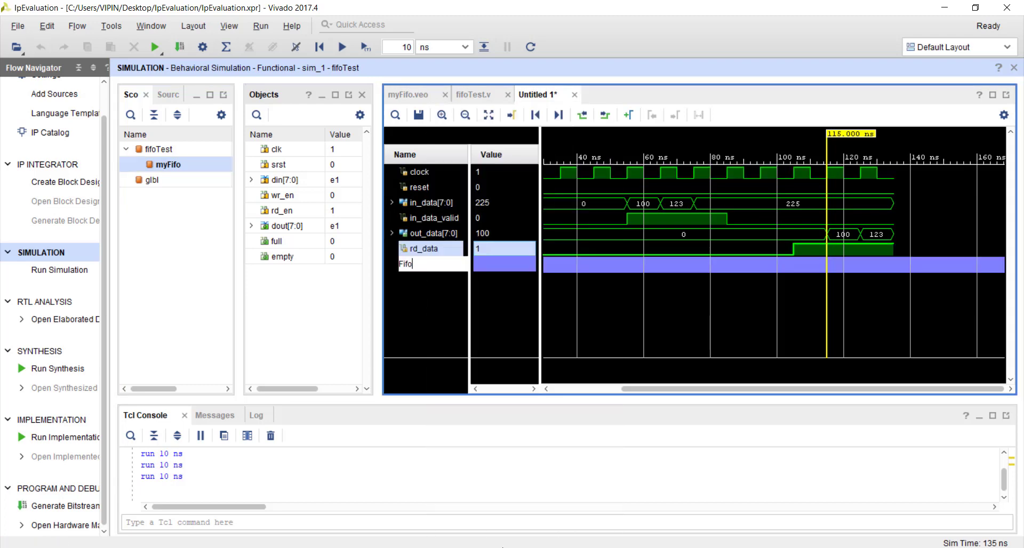
pyautogui.press('Return')
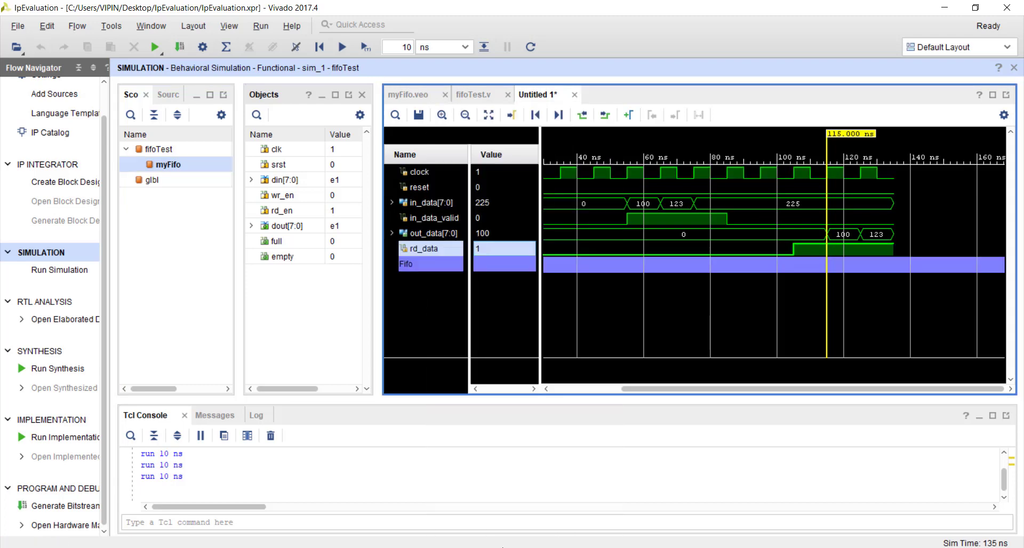
# Step: Add all signals of the myFifo instance to the waveform below the Fifo divider
pyautogui.rightClick(182, 170)
pyautogui.click(202, 177)
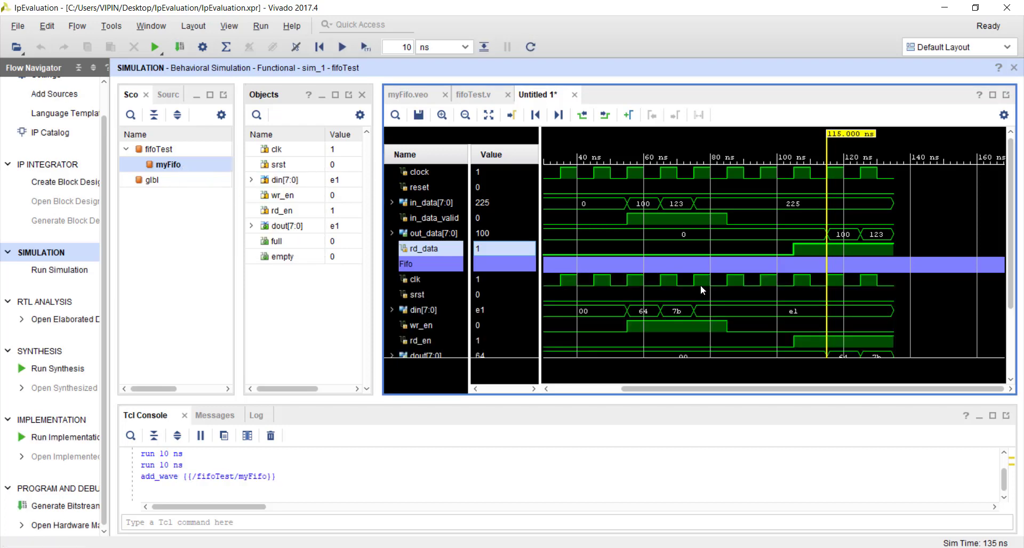
pyautogui.scroll(-2, 811, 293)
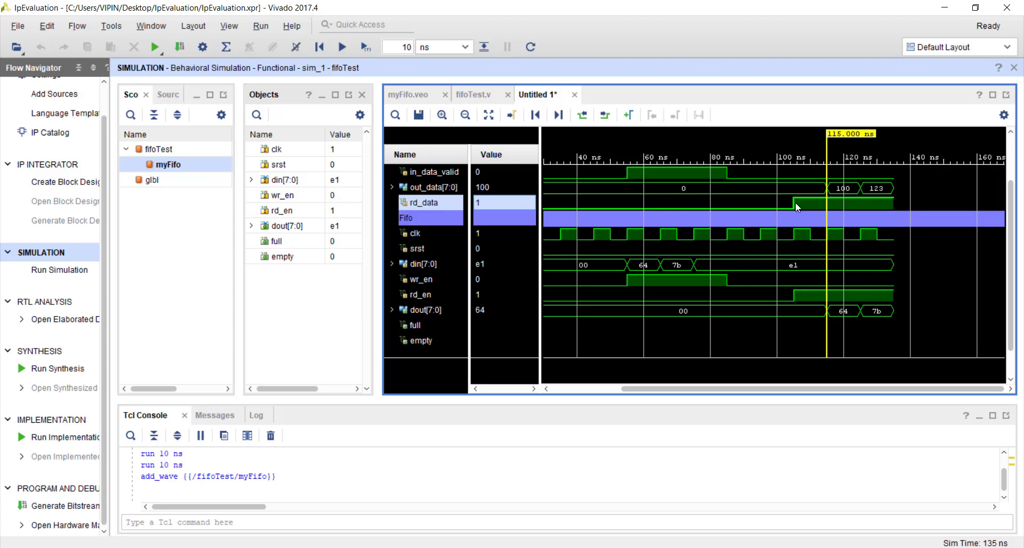
# Step: Compare in_data_valid with wr_en and in_data with din at the 55 ns cursor position
pyautogui.click(624, 171)
pyautogui.click(443, 284)
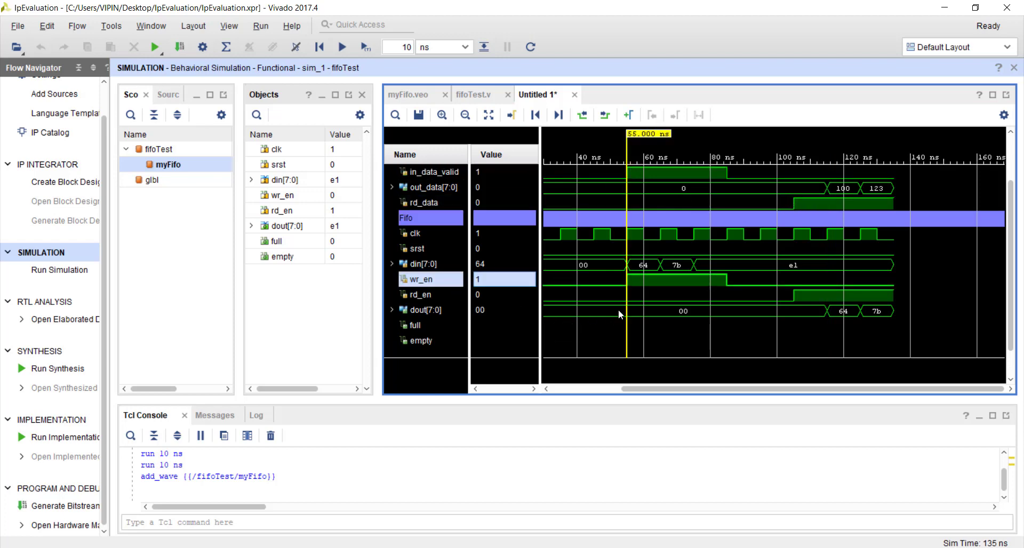
pyautogui.click(630, 267)
pyautogui.scroll(1, 633, 191)
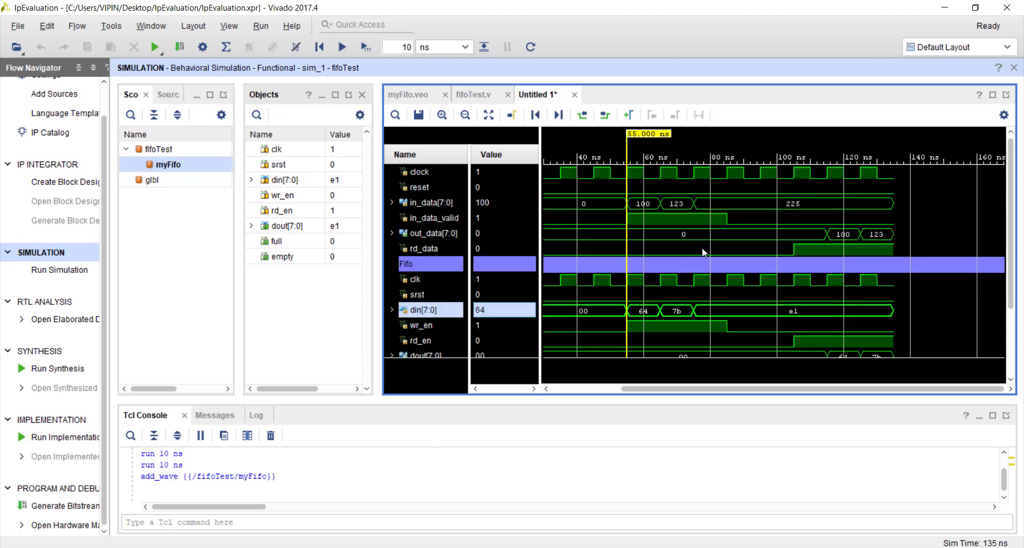
pyautogui.scroll(-1, 599, 305)
# Step: Compare rd_data with rd_en and out_data with dout at the 105 ns cursor position
pyautogui.click(438, 294)
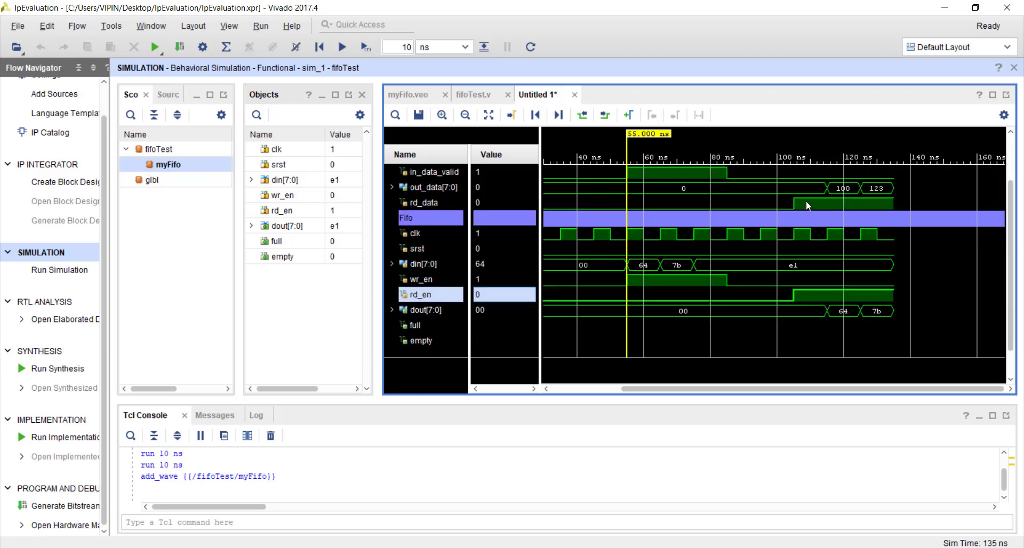
pyautogui.click(795, 203)
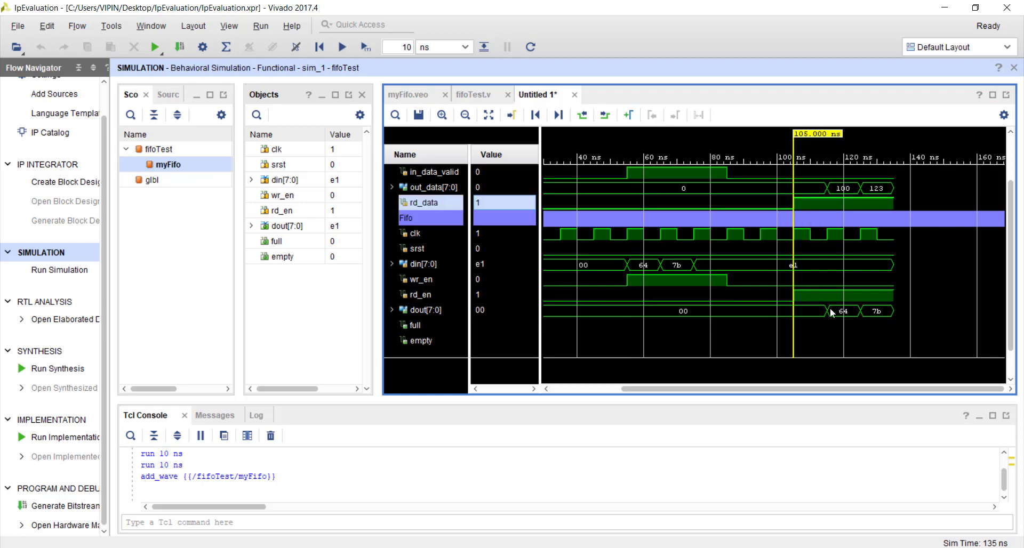
pyautogui.click(447, 310)
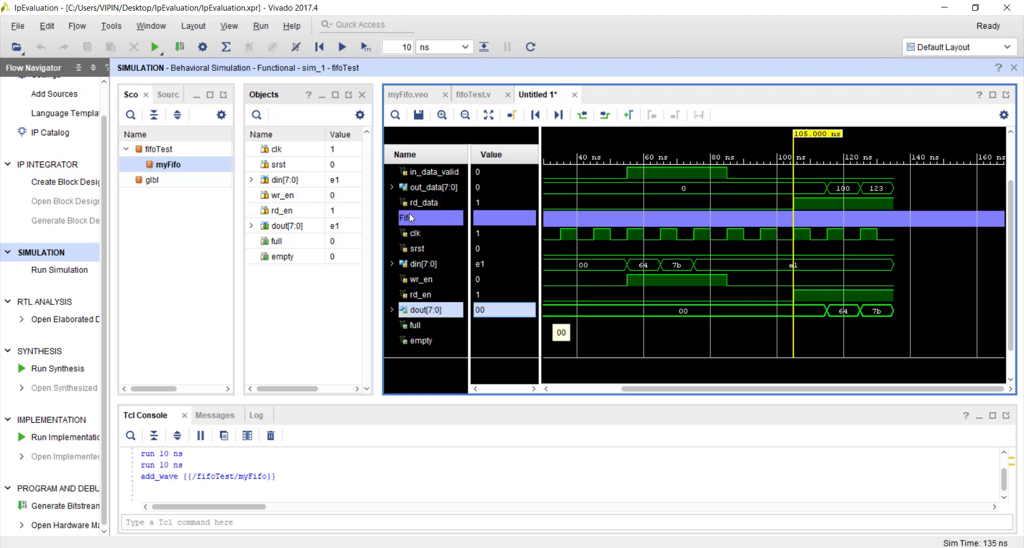
pyautogui.click(420, 187)
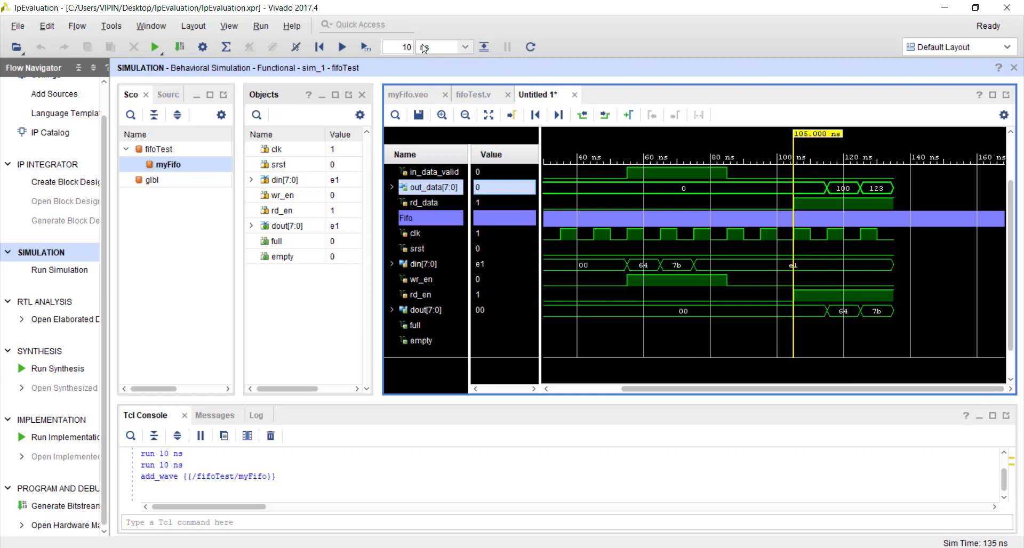
# Step: Run the simulation for another 10 ns and place the cursor at 135 ns to compare dout with the empty flag
pyautogui.click(366, 48)
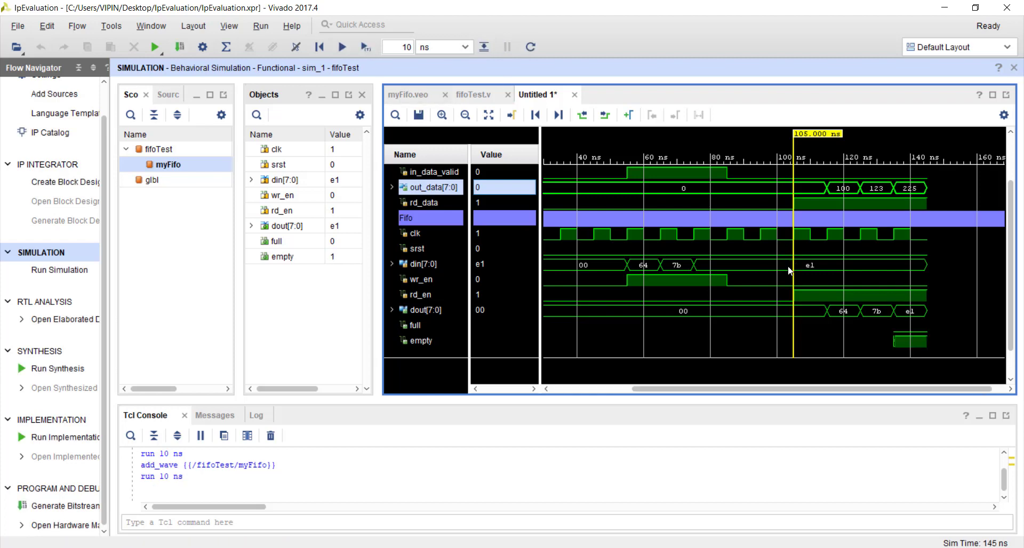
pyautogui.click(1011, 389)
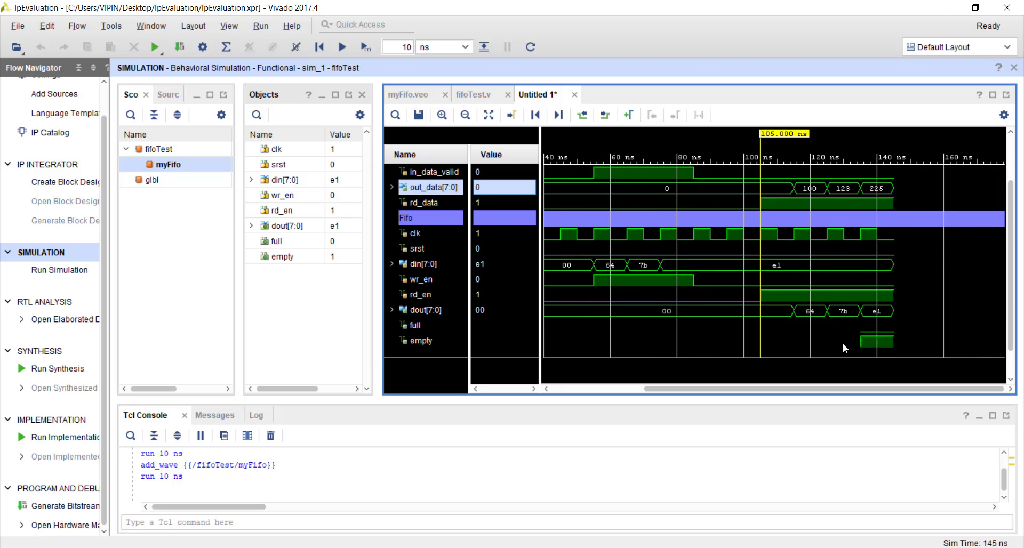
pyautogui.scroll(-1, 885, 310)
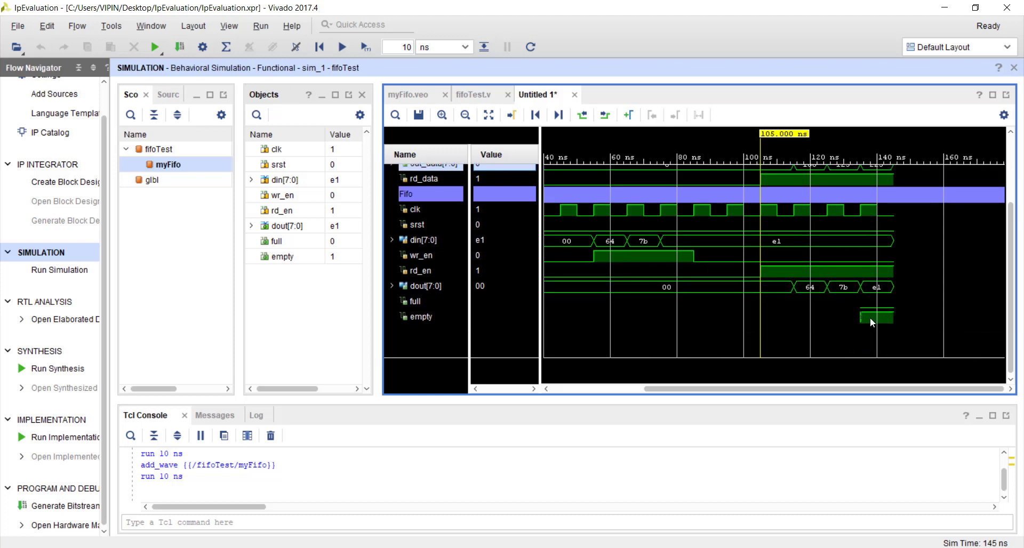
pyautogui.moveTo(869, 318)
pyautogui.click(863, 288)
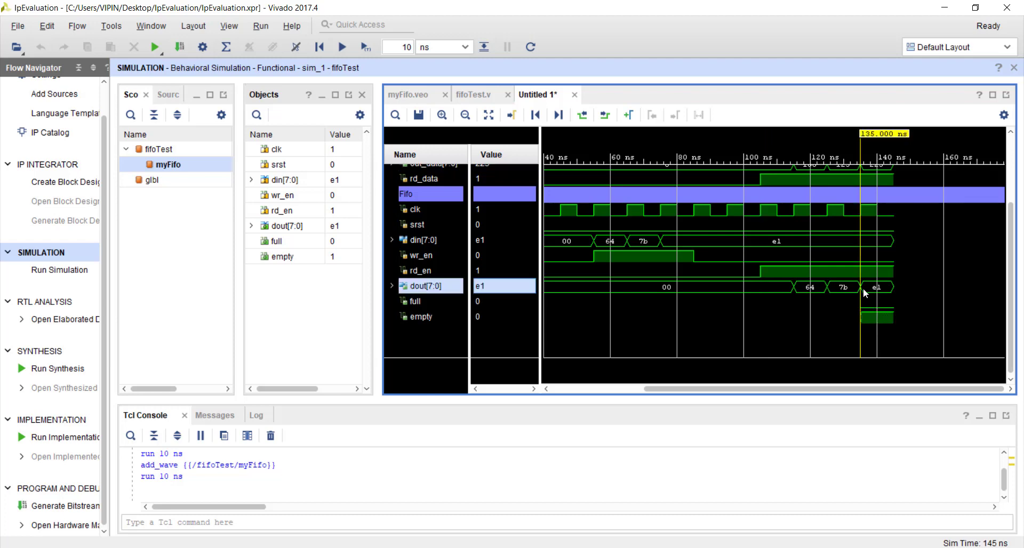
# Step: Run the simulation in four more 10 ns steps and inspect out_data from the 135 ns cursor onward
pyautogui.click(368, 48)
pyautogui.click(369, 49)
pyautogui.click(370, 49)
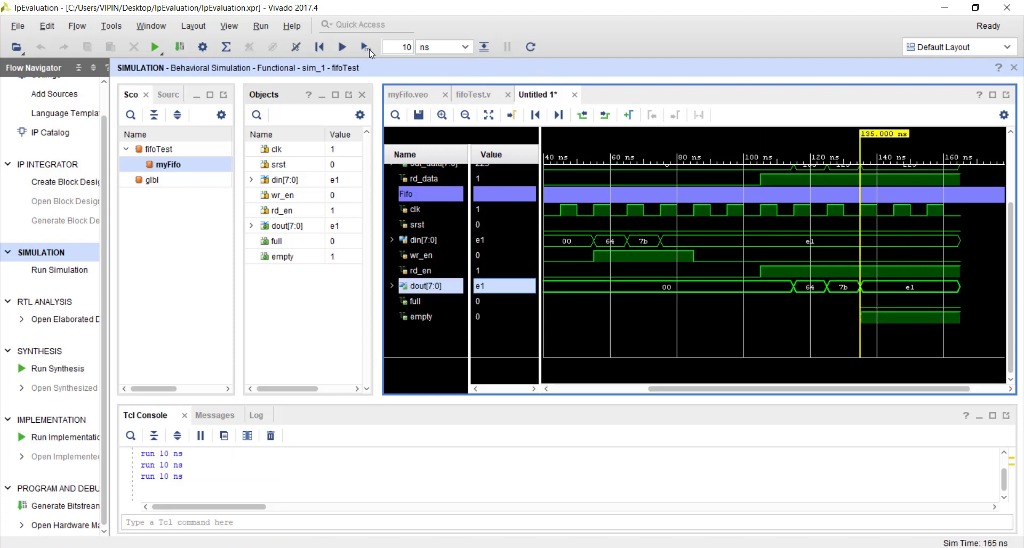
pyautogui.click(369, 49)
pyautogui.moveTo(915, 394); pyautogui.dragTo(969, 393)
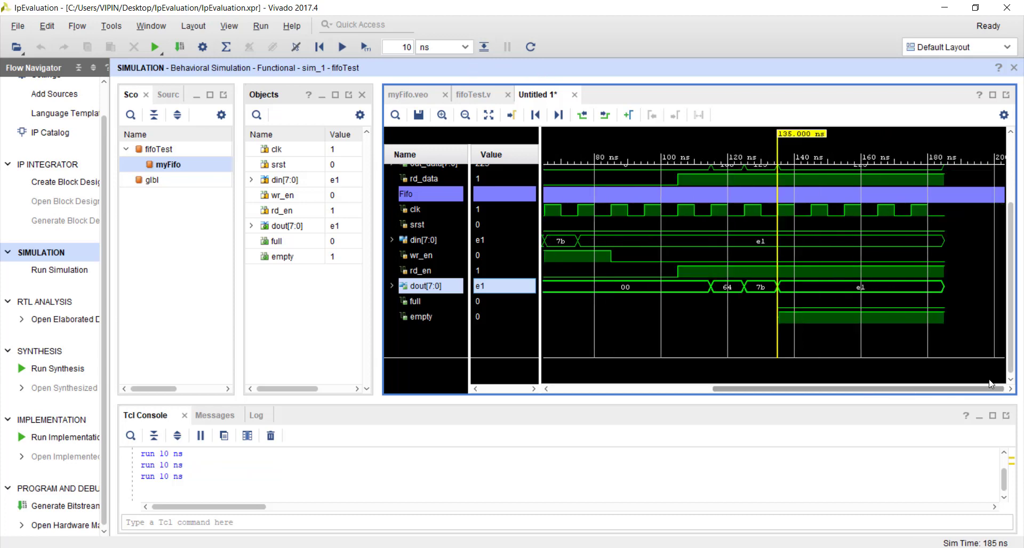
pyautogui.scroll(1, 853, 235)
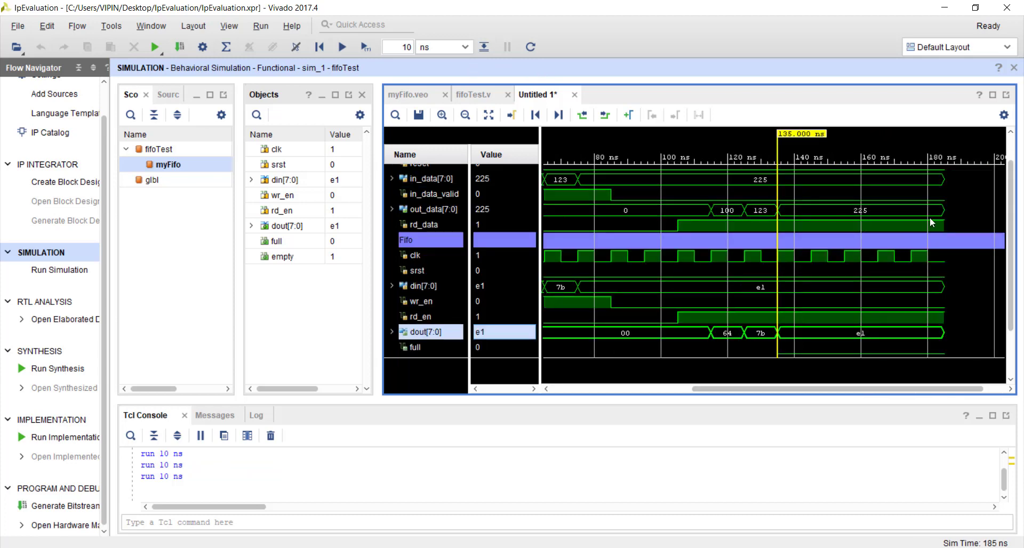
pyautogui.click(781, 212)
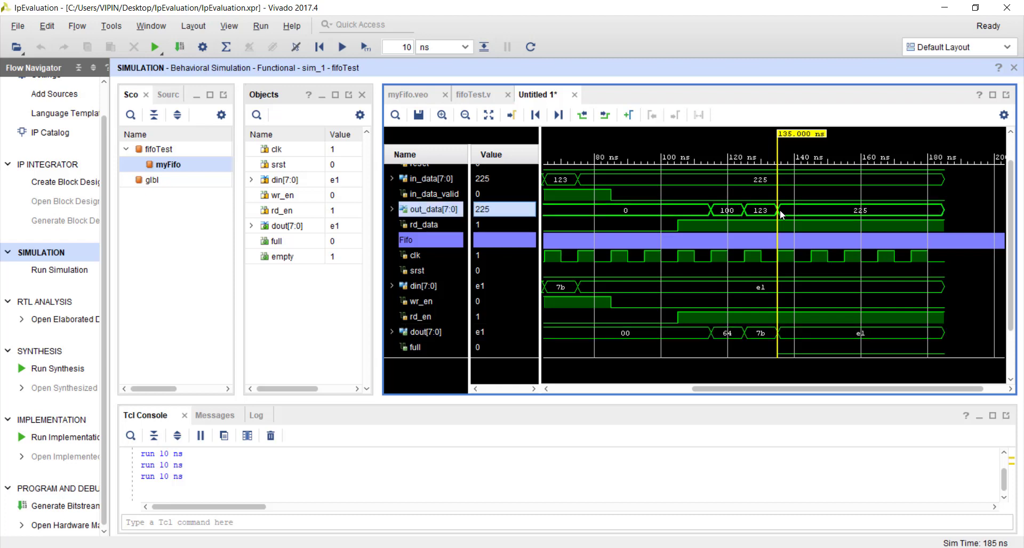
pyautogui.moveTo(944, 212)
pyautogui.click(435, 231)
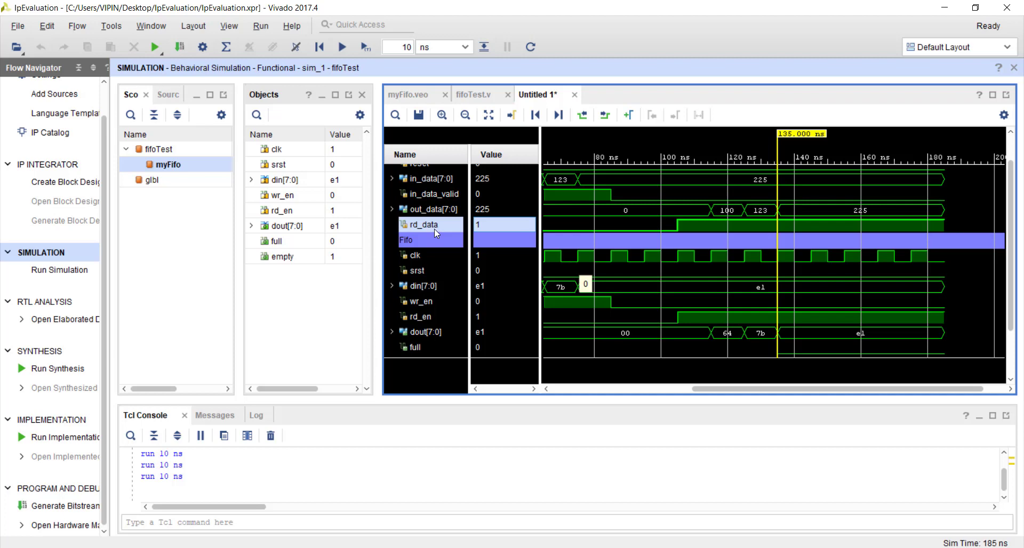
pyautogui.rightClick(434, 229)
pyautogui.click(513, 180)
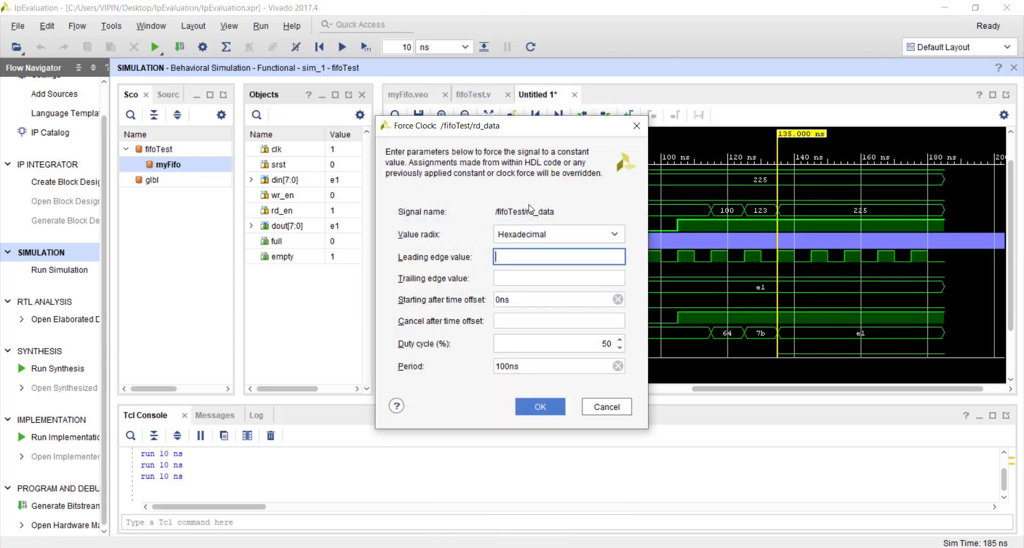
pyautogui.click(636, 130)
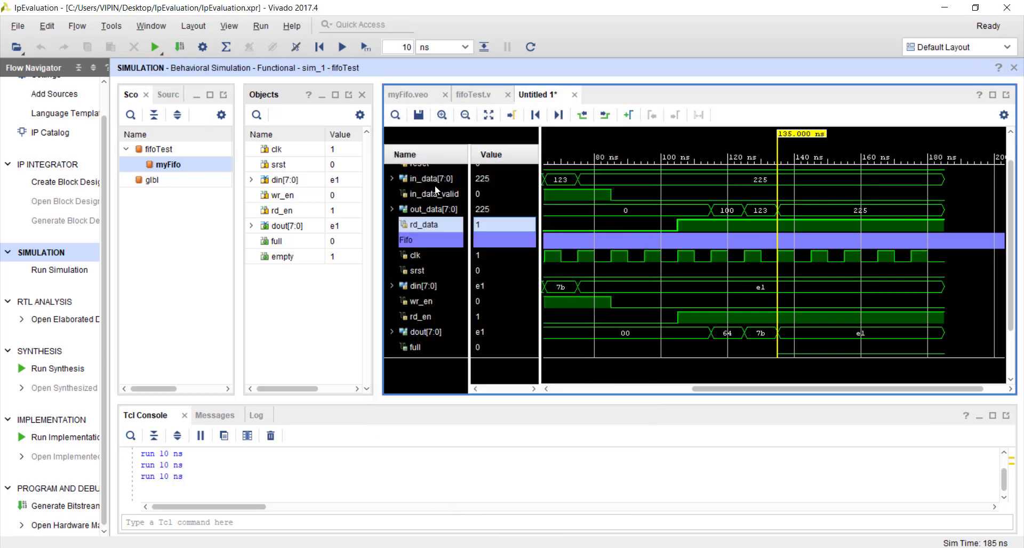
# Step: Force rd_data to a constant 0 and run the simulation for two 10 ns steps
pyautogui.rightClick(429, 223)
pyautogui.click(497, 165)
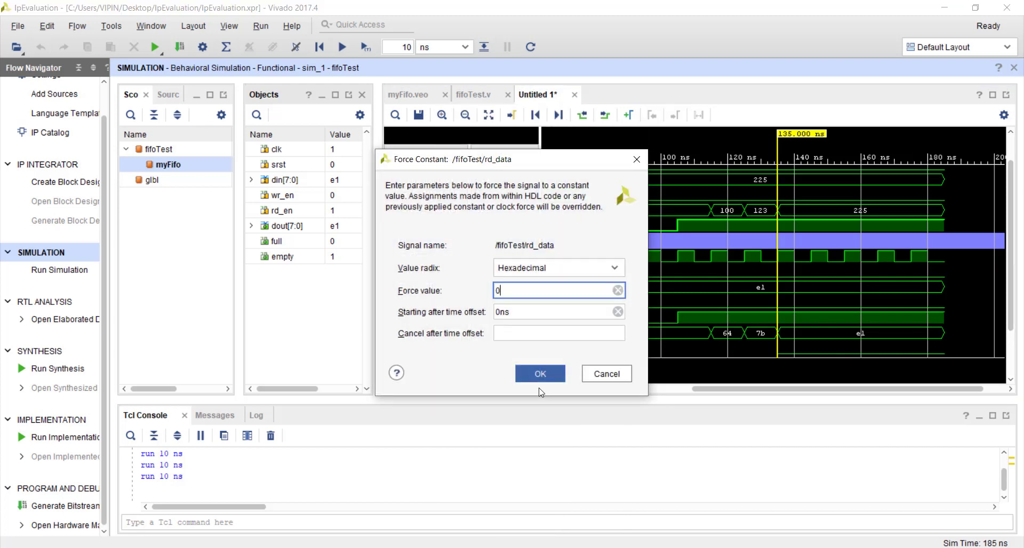
pyautogui.click(540, 375)
pyautogui.click(365, 47)
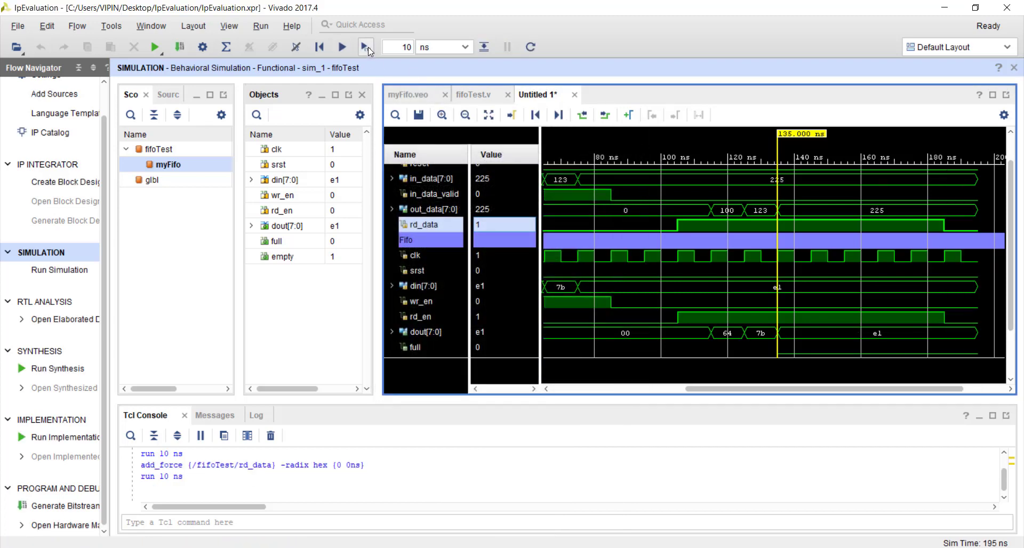
pyautogui.click(366, 47)
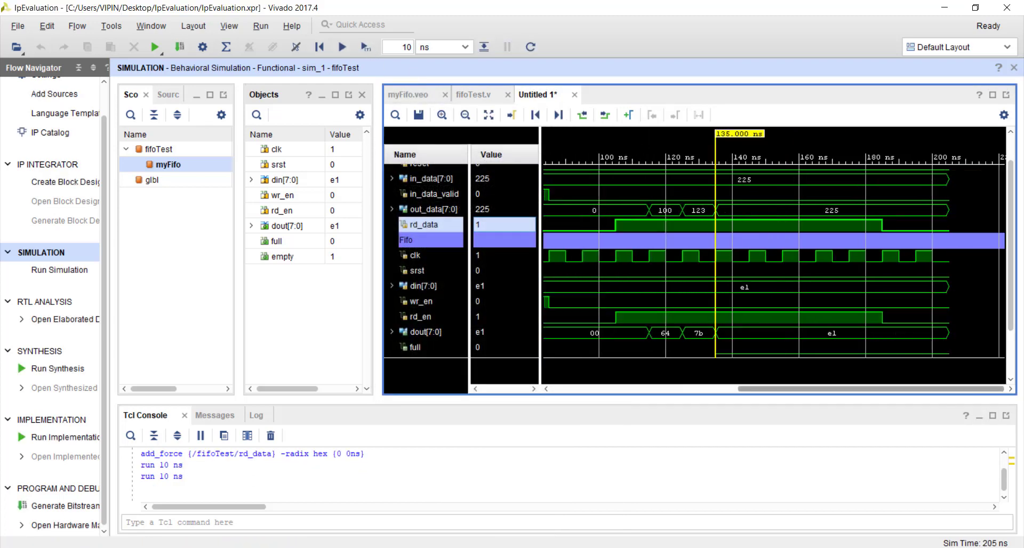
# Step: Inspect the top-level and Fifo signals, including full and empty, with the cursor at 205 ns
pyautogui.scroll(1, 745, 283)
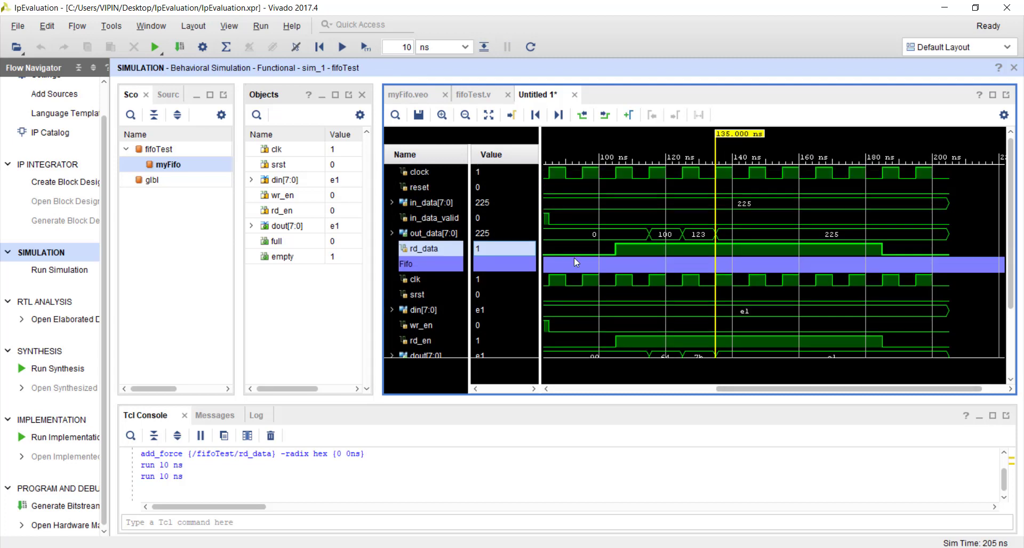
pyautogui.scroll(-3, 782, 251)
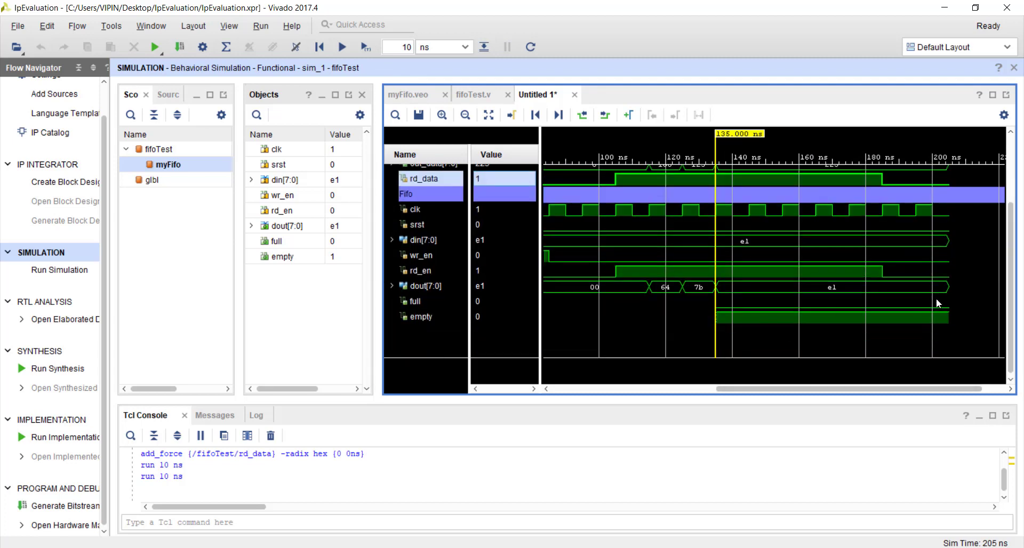
pyautogui.click(950, 309)
# Step: Try to force in_data to the constant 300 with the Unsigned Decimal radix
pyautogui.scroll(3, 953, 309)
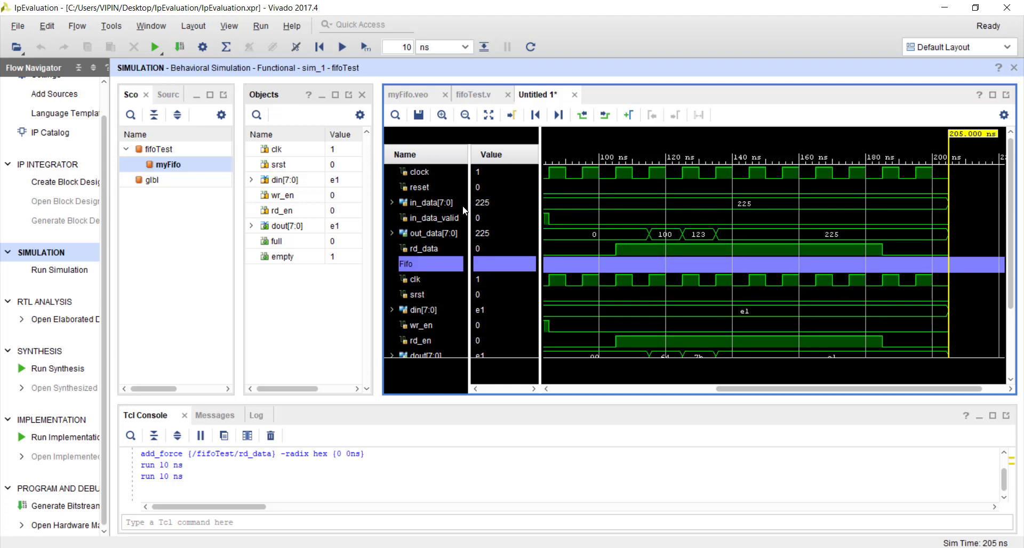
pyautogui.click(437, 206)
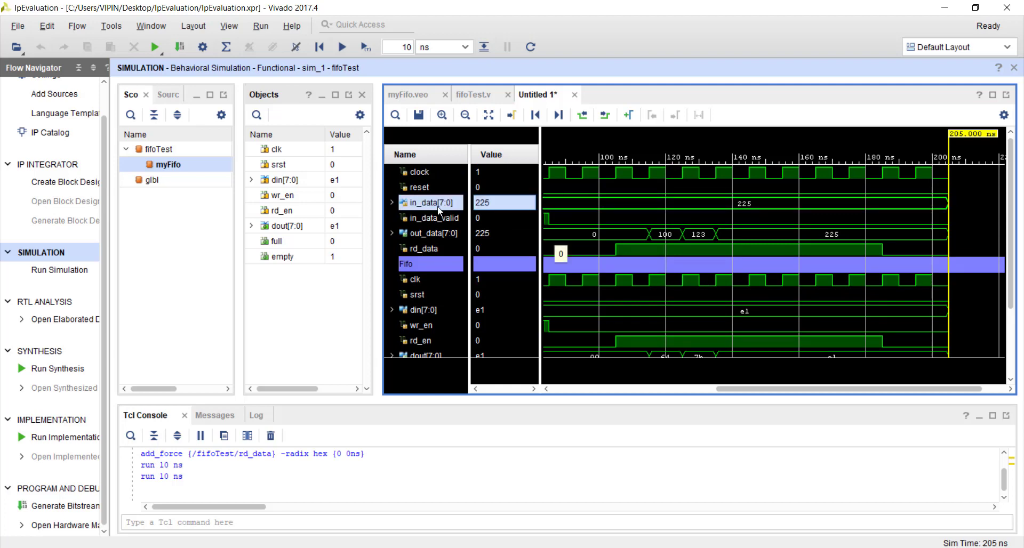
pyautogui.rightClick(438, 206)
pyautogui.click(510, 166)
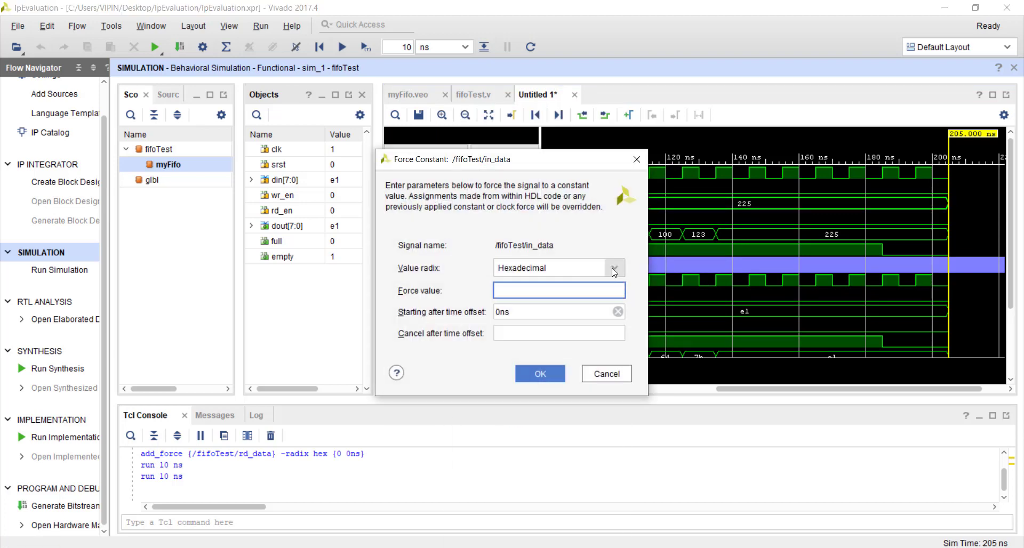
pyautogui.click(557, 267)
pyautogui.click(550, 346)
pyautogui.click(515, 291)
pyautogui.write('300')
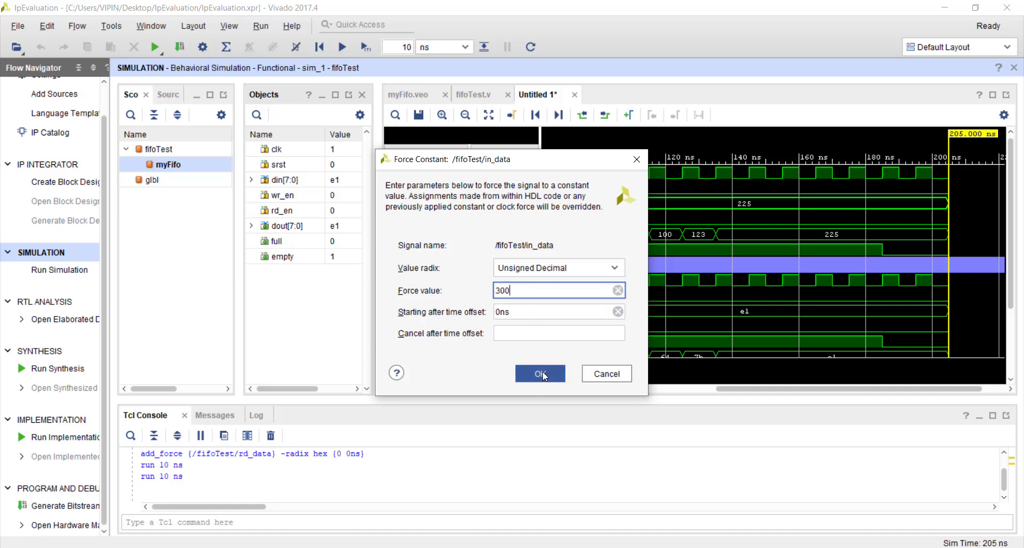
pyautogui.click(540, 374)
pyautogui.click(523, 322)
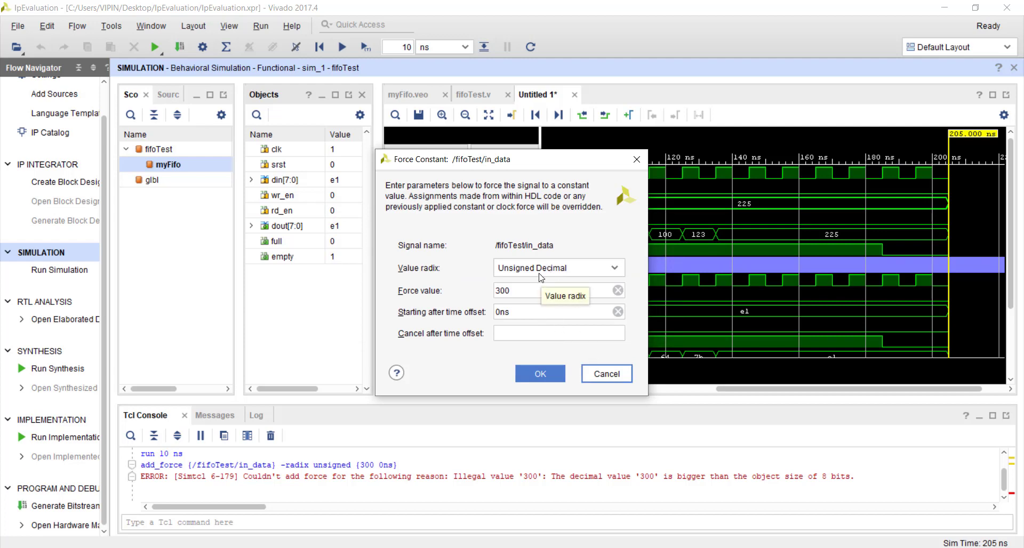
pyautogui.click(624, 374)
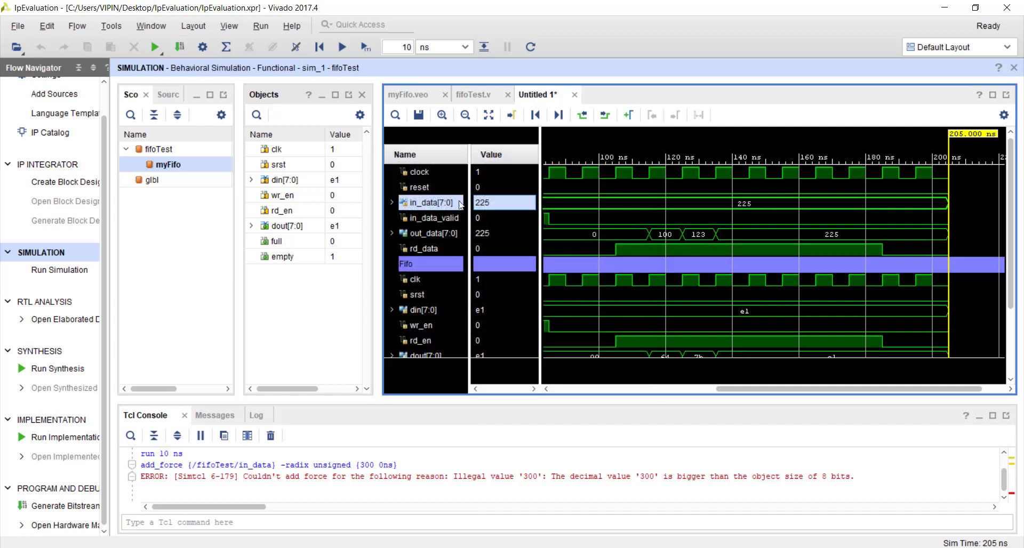
# Step: Force in_data to the constant 230 with the Unsigned Decimal radix
pyautogui.rightClick(451, 203)
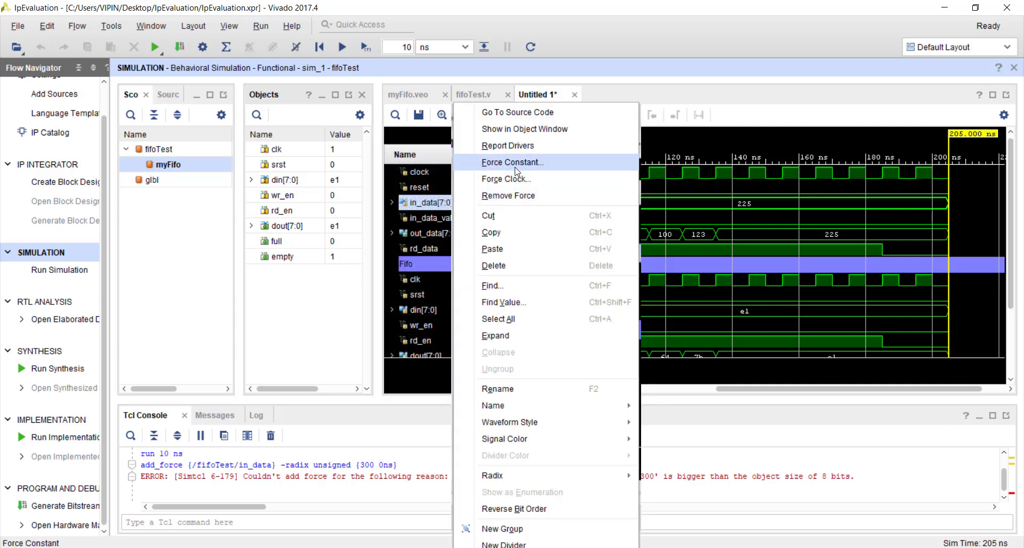
pyautogui.click(488, 131)
pyautogui.click(549, 268)
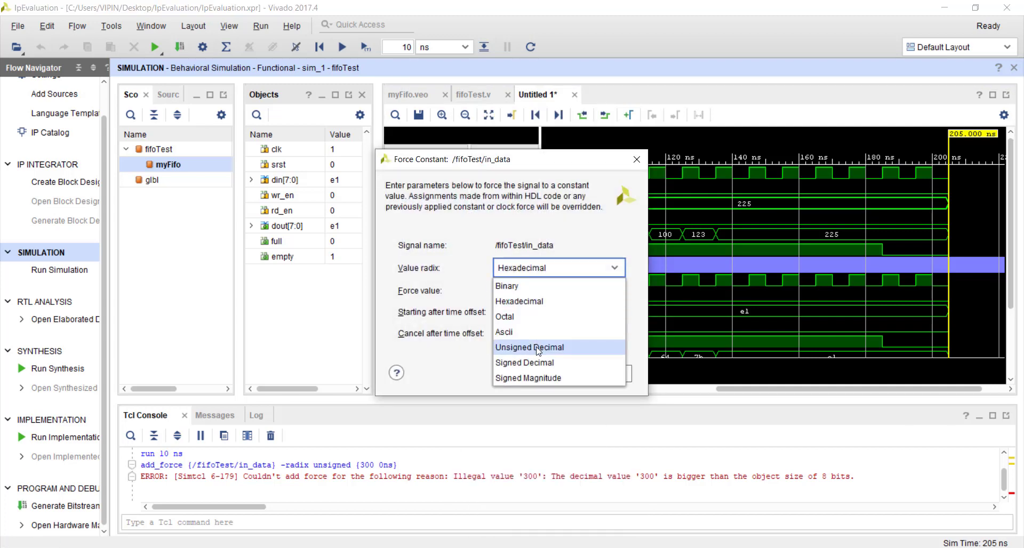
pyautogui.click(533, 348)
pyautogui.click(514, 291)
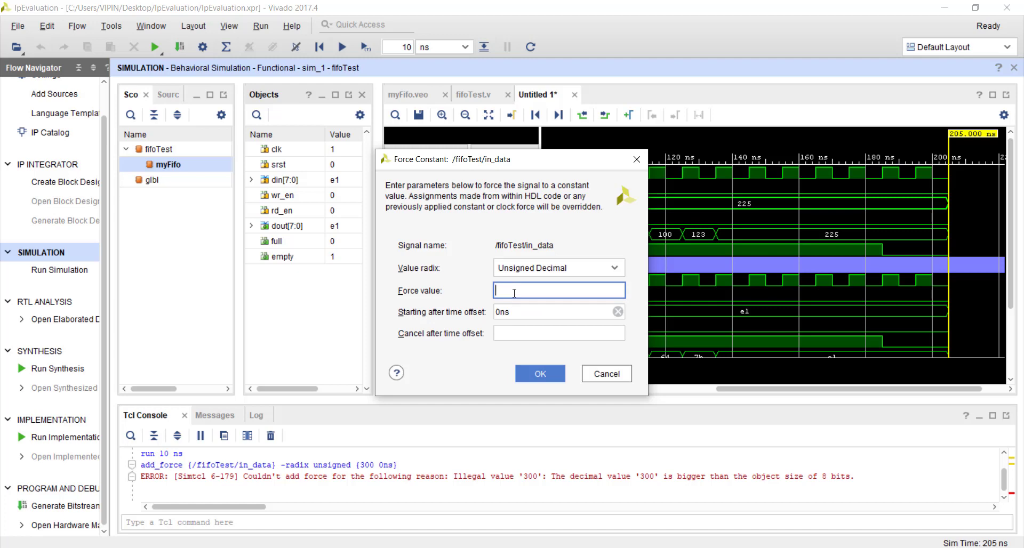
pyautogui.moveTo(515, 165); pyautogui.dragTo(219, 213)
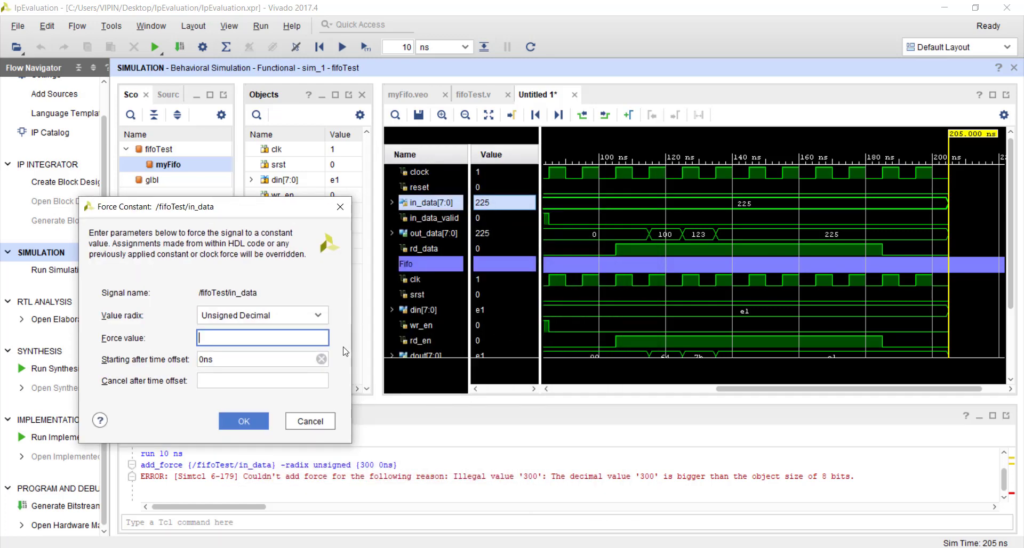
pyautogui.write('230')
pyautogui.click(243, 421)
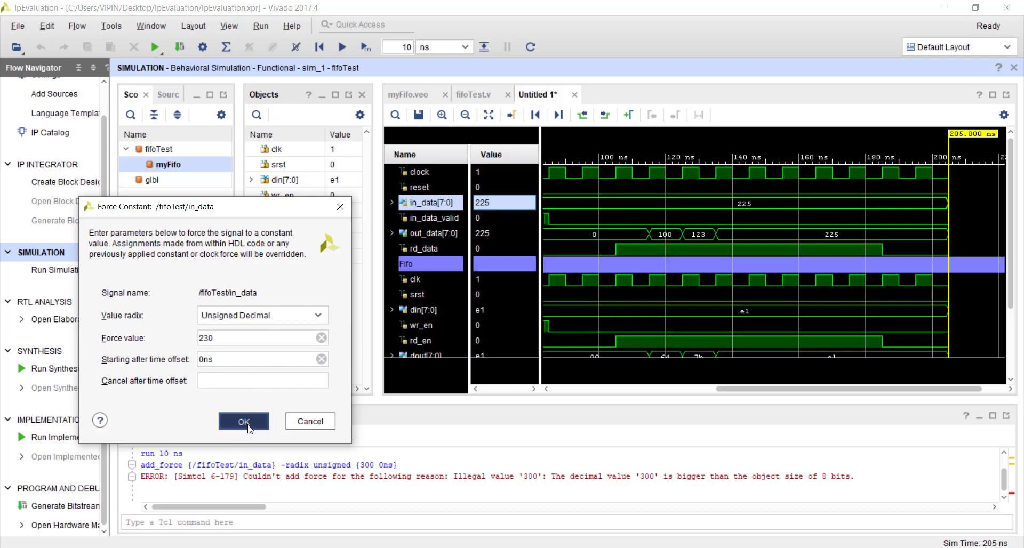
# Step: Force in_data_valid to a constant 1 and run the simulation for 10 ns
pyautogui.click(438, 217)
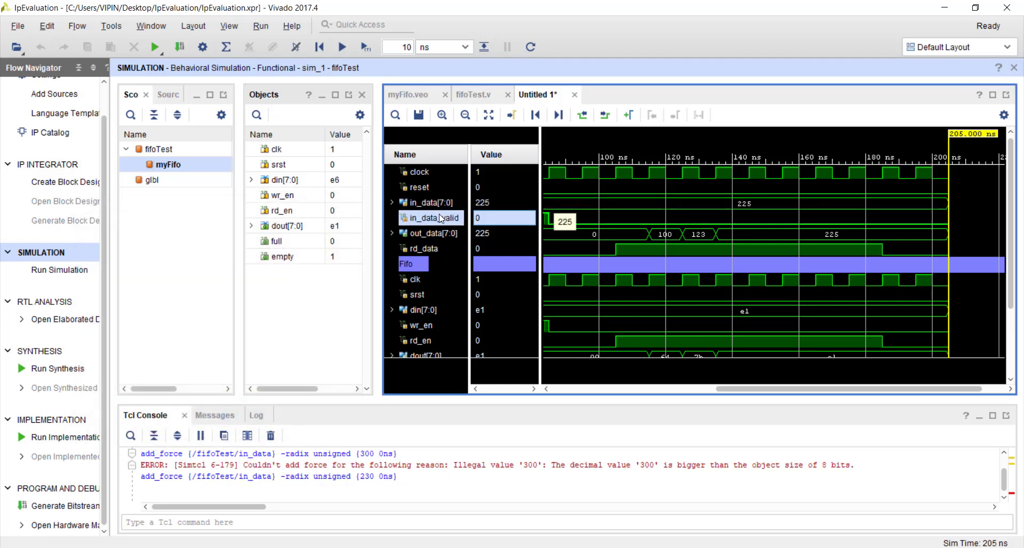
pyautogui.rightClick(440, 218)
pyautogui.click(485, 162)
pyautogui.write('1')
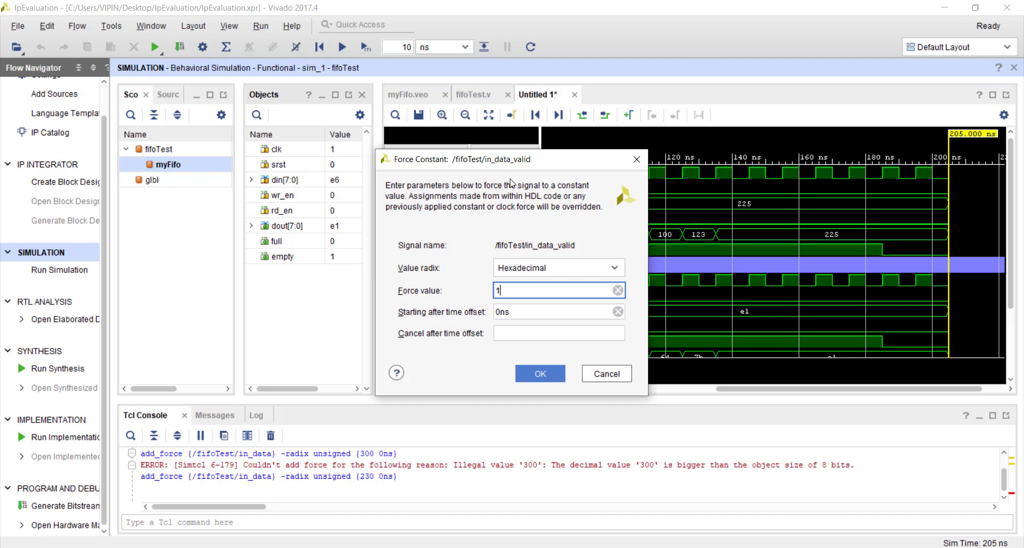
pyautogui.click(541, 373)
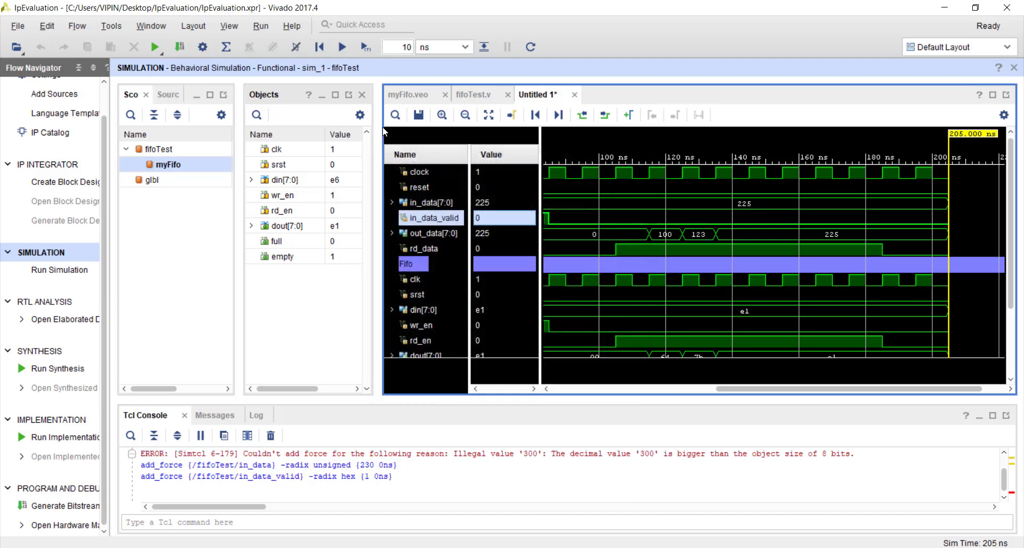
pyautogui.click(364, 46)
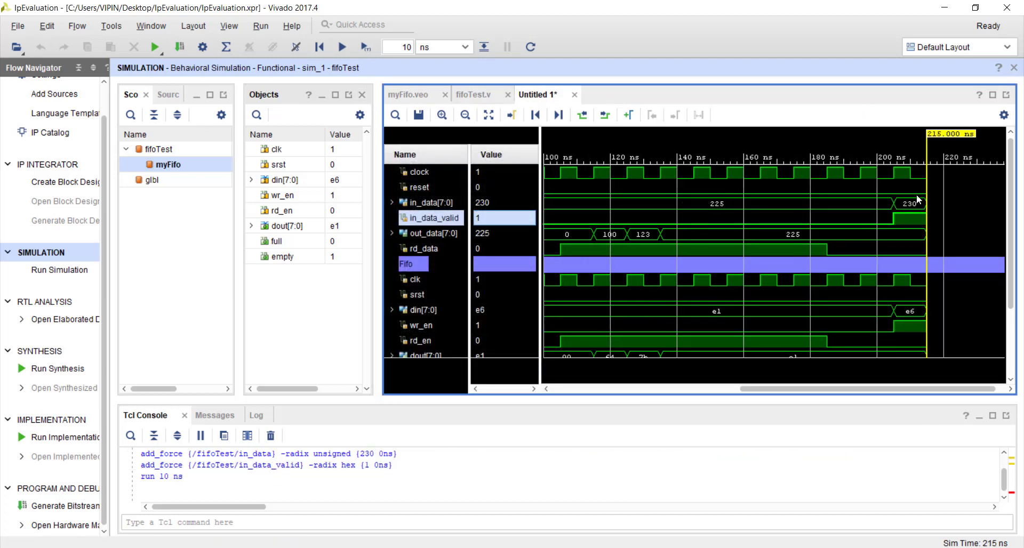
# Step: Compare in_data_valid and in_data with the Fifo's wr_en, din and empty signals around the 205 ns cursor position
pyautogui.scroll(-3, 918, 199)
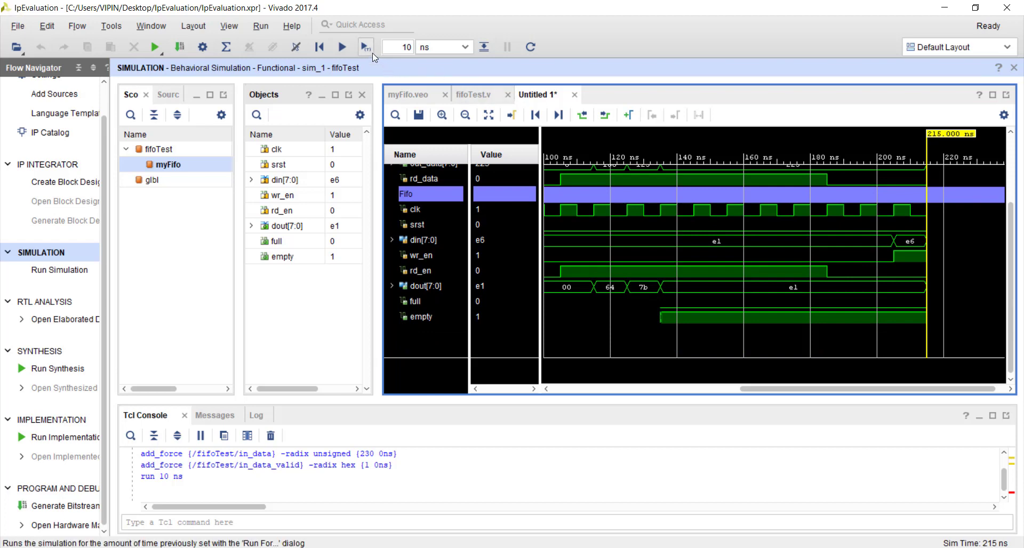
pyautogui.scroll(3, 805, 279)
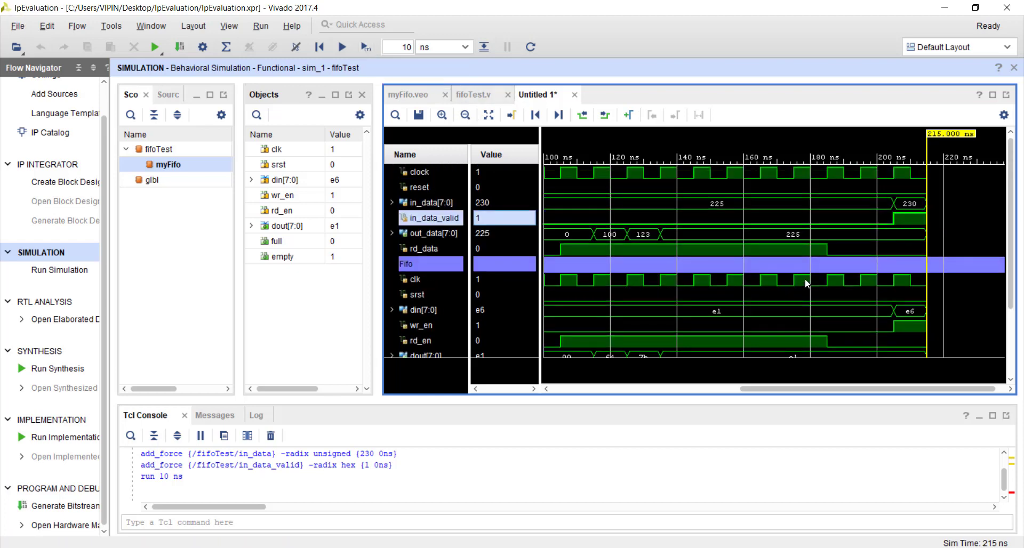
pyautogui.click(896, 217)
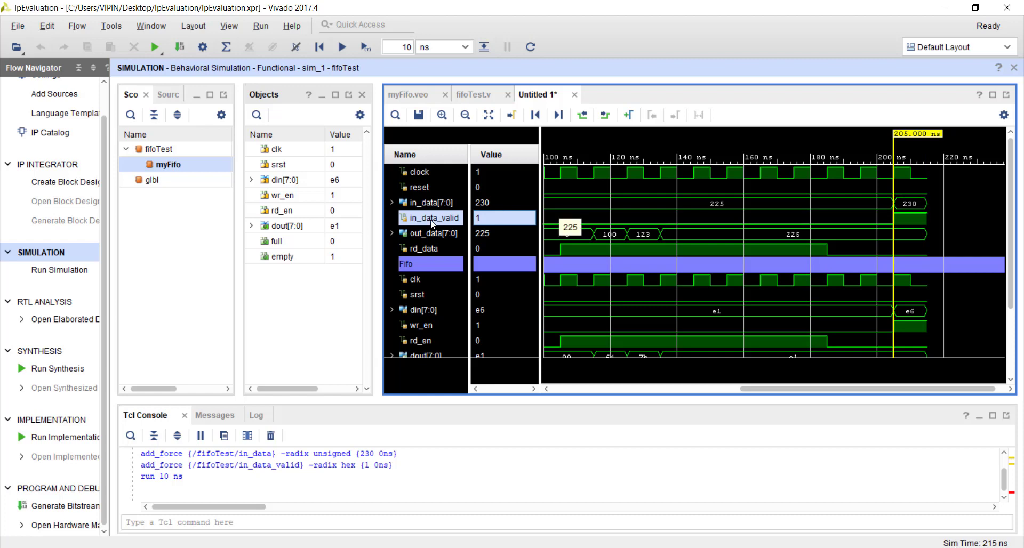
# Step: Force in_data_valid to a constant 0 and run the simulation for three further 10 ns intervals
pyautogui.rightClick(432, 222)
pyautogui.click(491, 162)
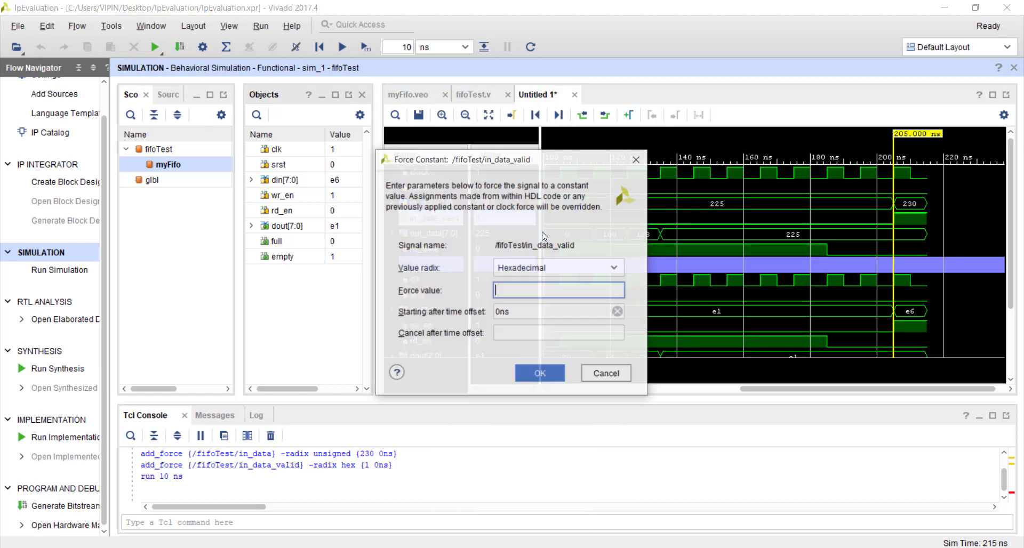
pyautogui.write('0')
pyautogui.click(540, 373)
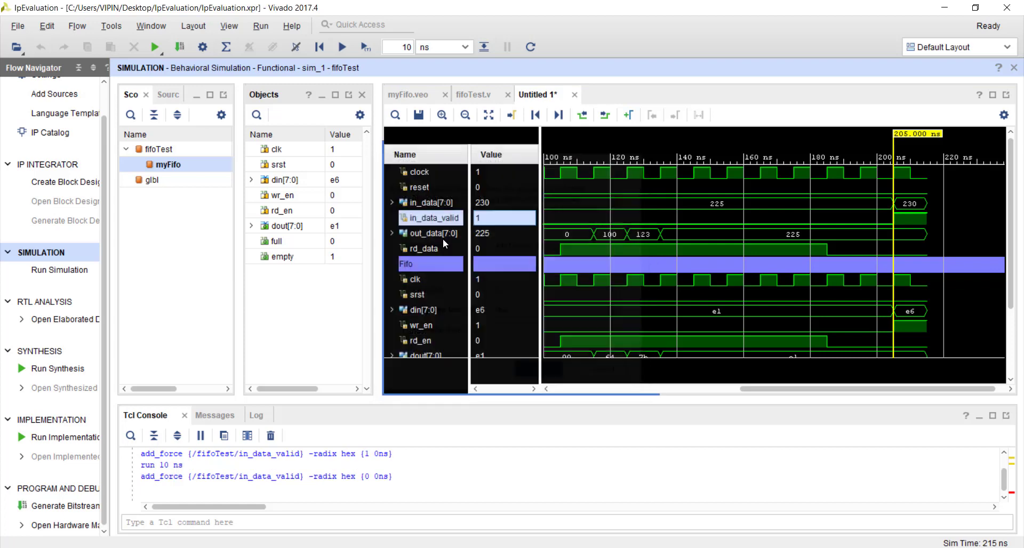
pyautogui.click(366, 48)
pyautogui.click(366, 47)
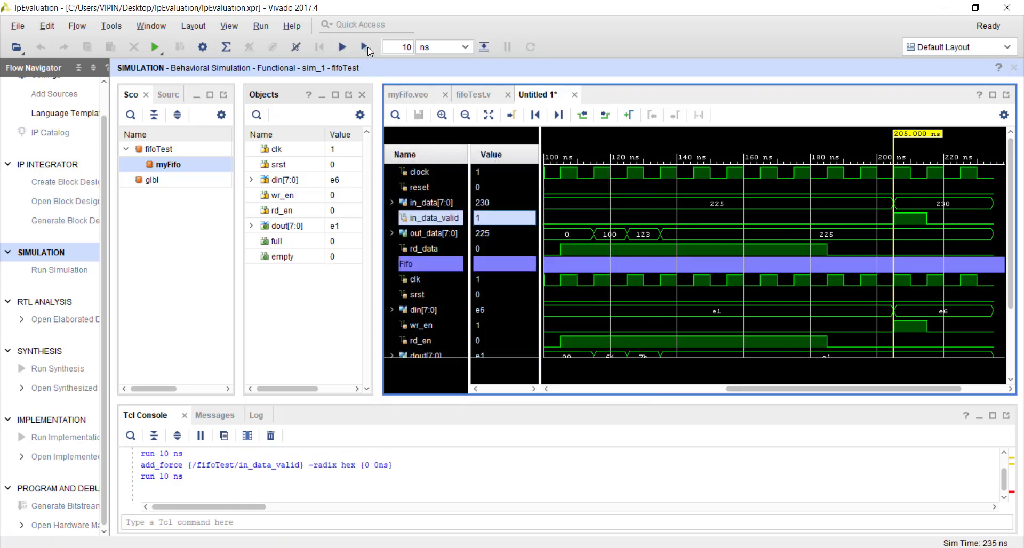
pyautogui.click(366, 48)
# Step: Compare the Fifo's empty signal with in_data_valid and wr_en around the 215 ns cursor position
pyautogui.click(926, 216)
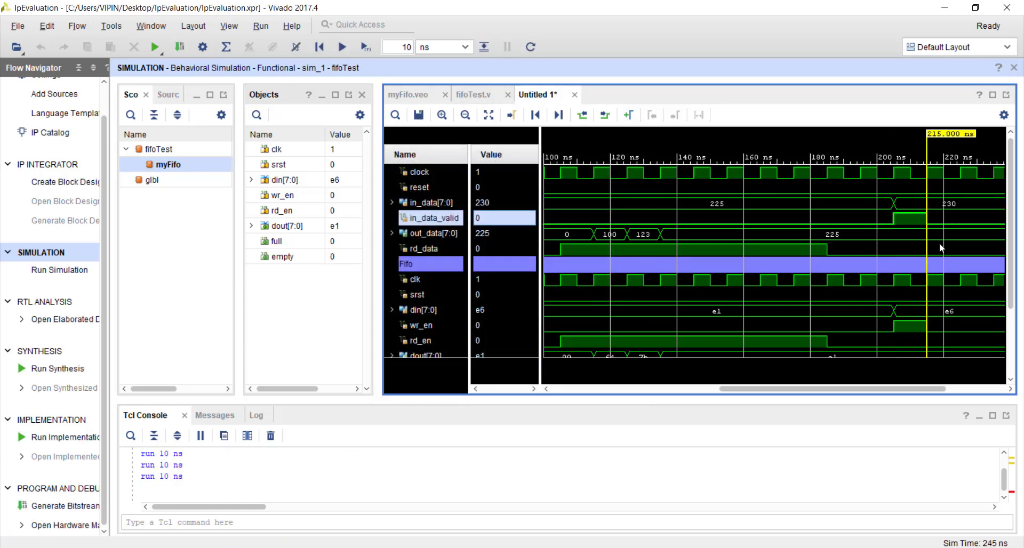
pyautogui.scroll(-3, 939, 242)
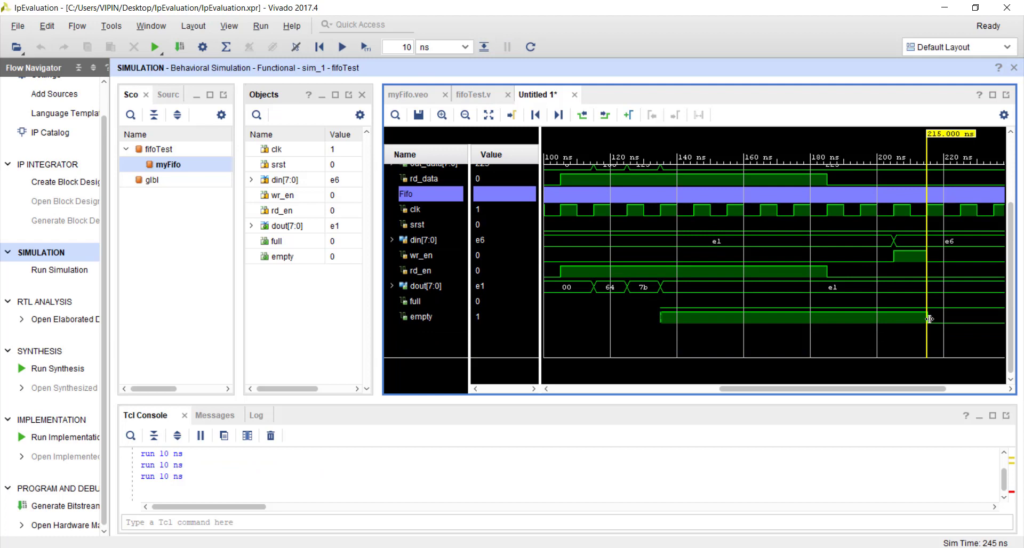
pyautogui.click(929, 319)
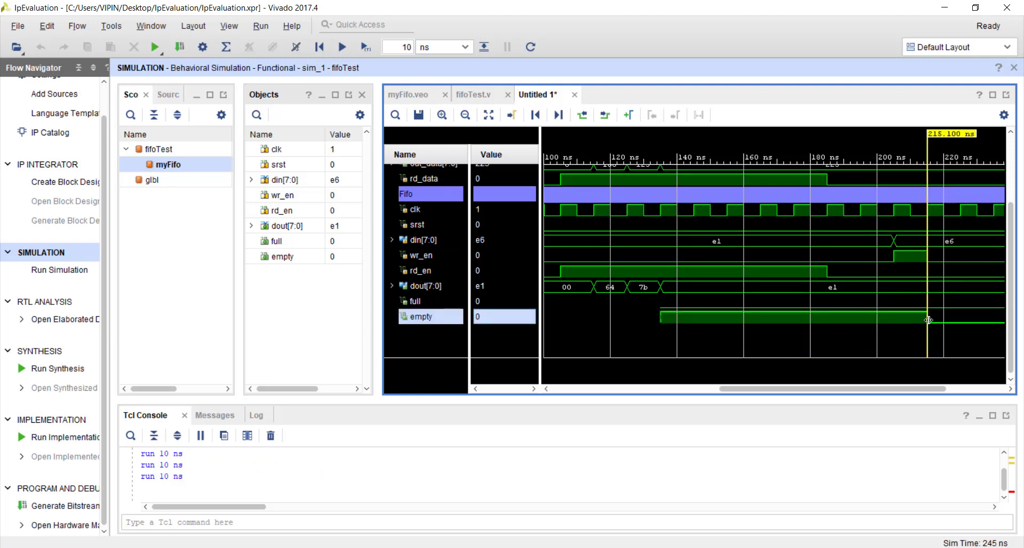
pyautogui.click(1012, 389)
pyautogui.click(1012, 389)
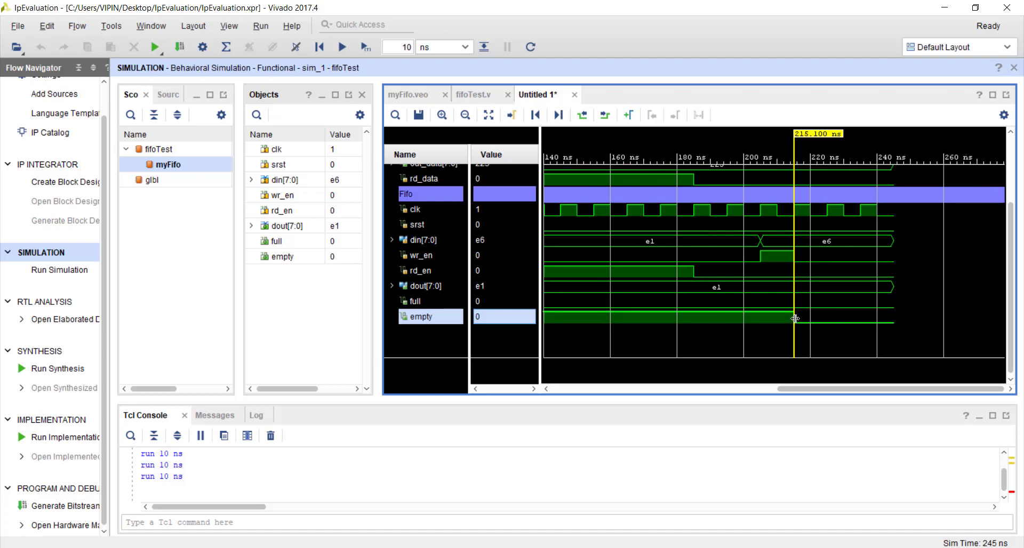
pyautogui.scroll(2, 794, 320)
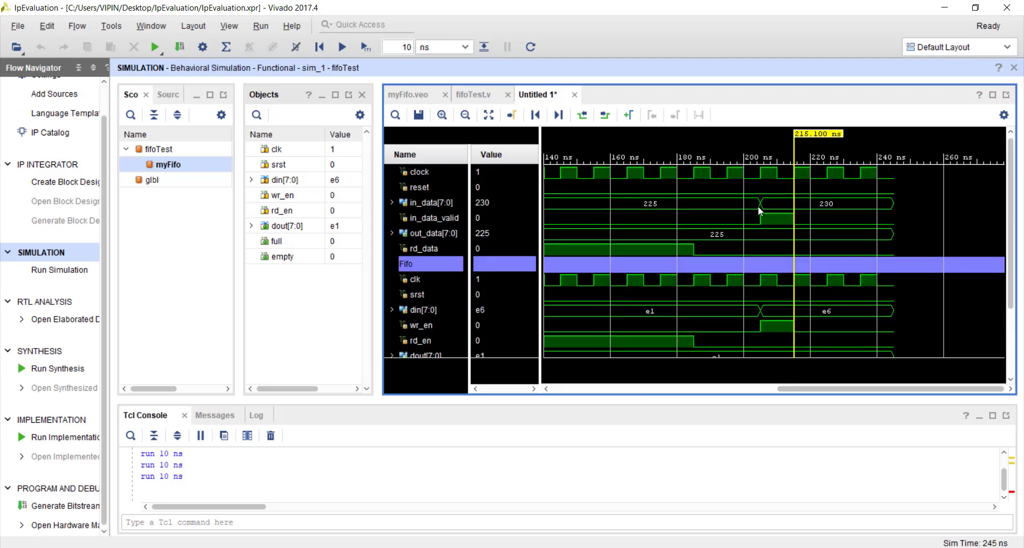
pyautogui.scroll(-2, 791, 224)
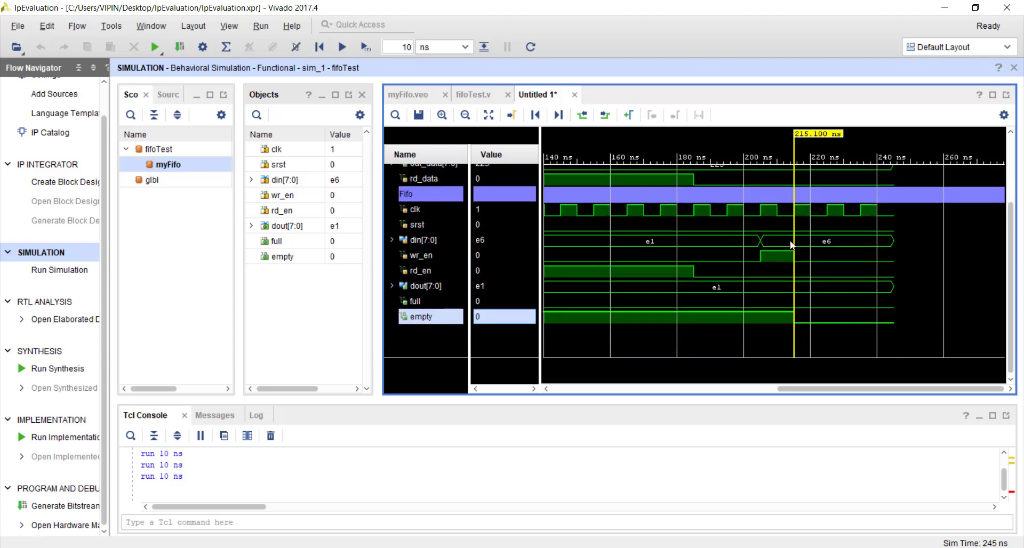
# Step: Examine closely the timing of the clock edge, wr_en and empty transitions between about 214.6 and 215.1 ns
pyautogui.scroll(2, 792, 238)
pyautogui.scroll(5, 801, 266)
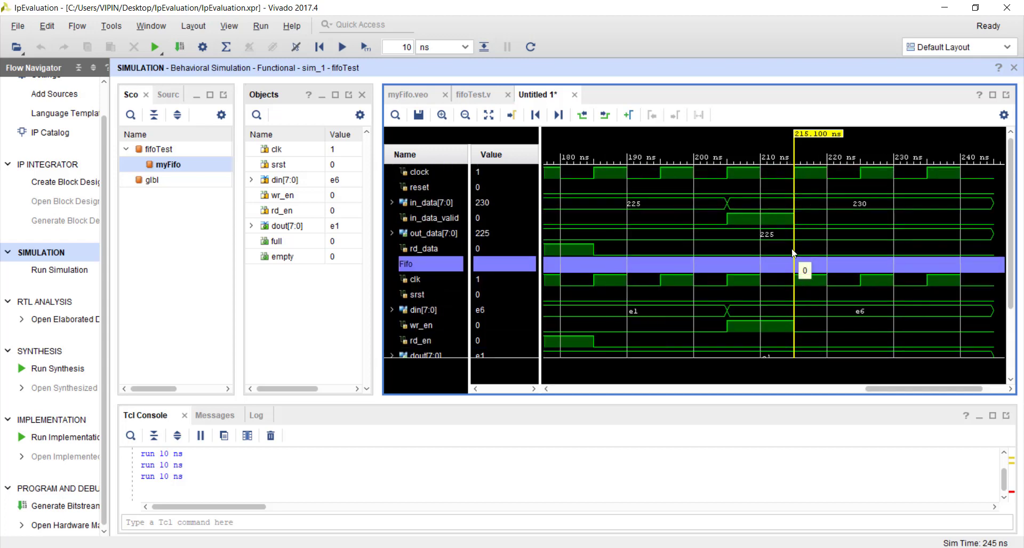
pyautogui.scroll(-2, 832, 288)
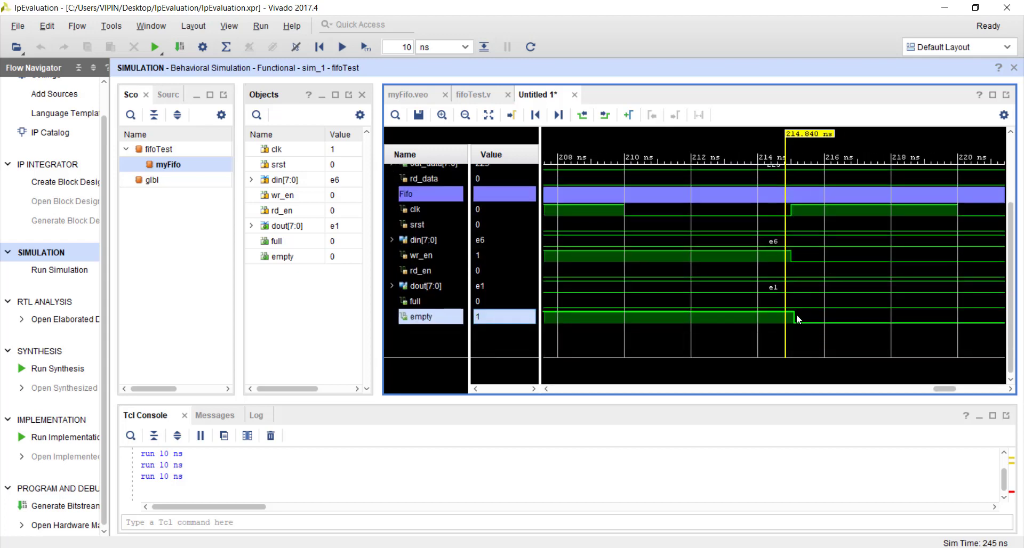
pyautogui.scroll(2, 814, 304)
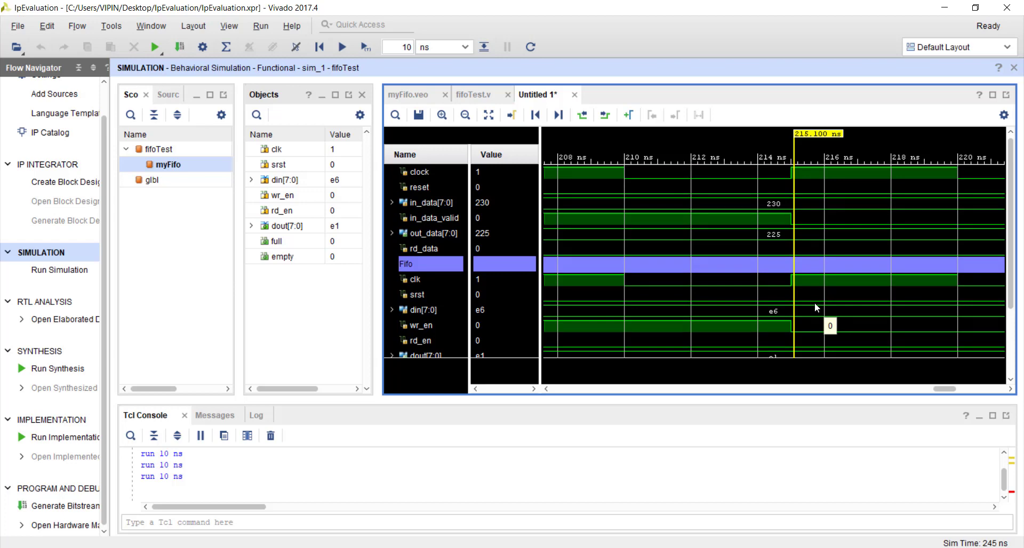
pyautogui.scroll(-2, 815, 308)
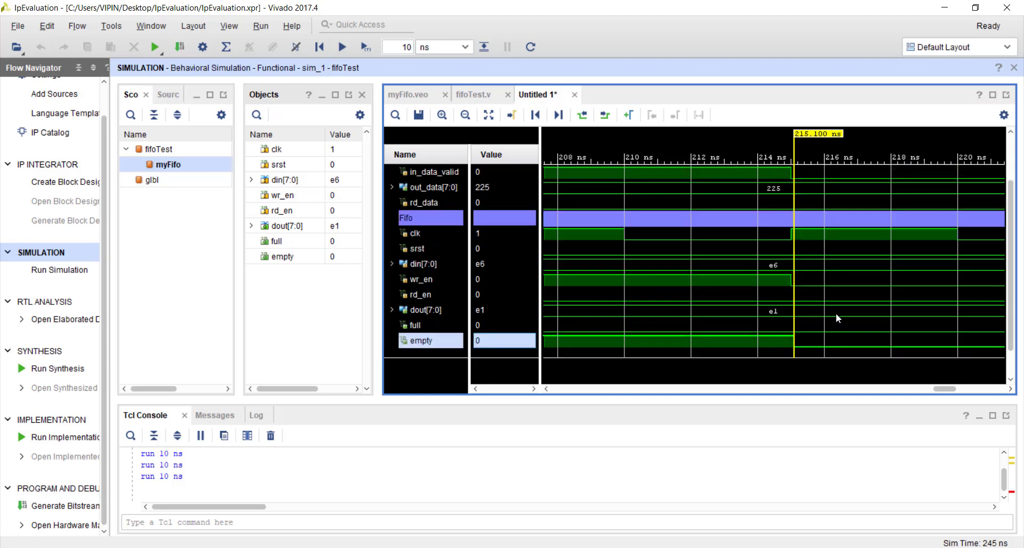
pyautogui.click(779, 316)
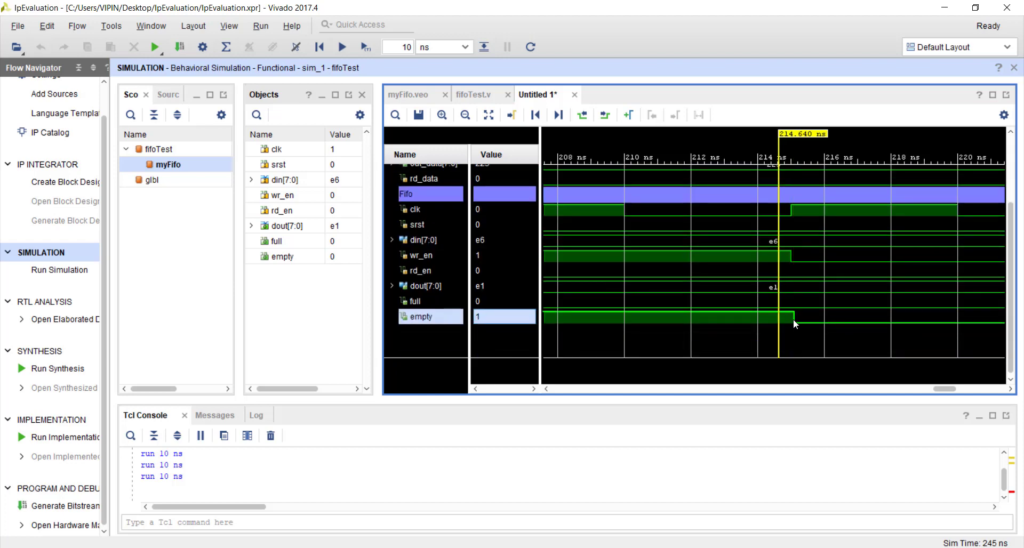
pyautogui.click(794, 319)
pyautogui.scroll(2, 816, 299)
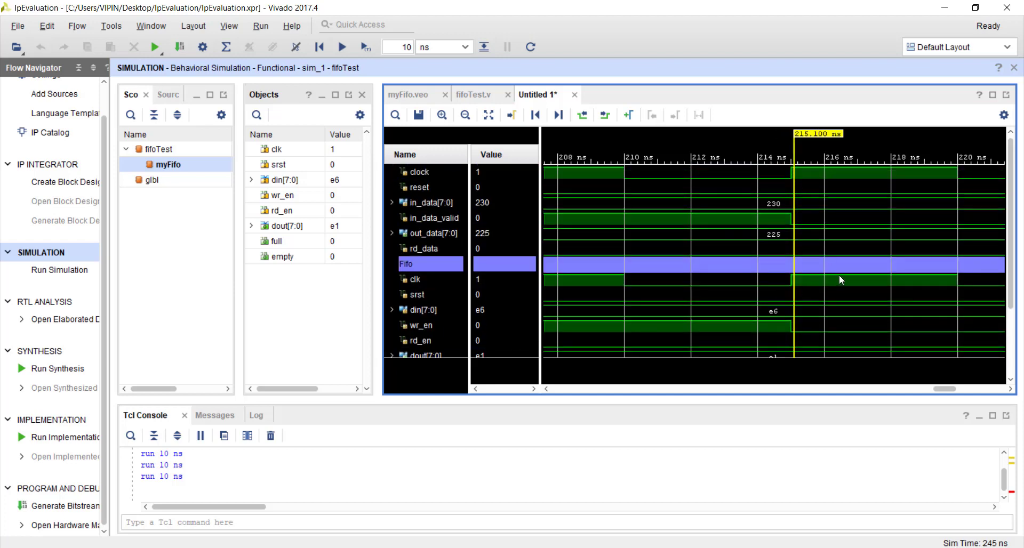
pyautogui.scroll(-2, 816, 298)
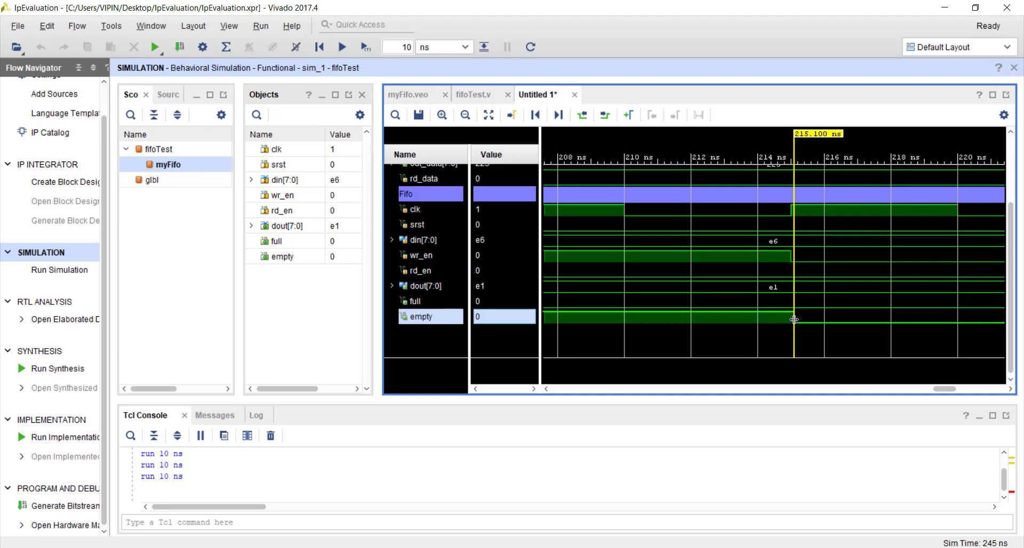
pyautogui.scroll(3, 795, 288)
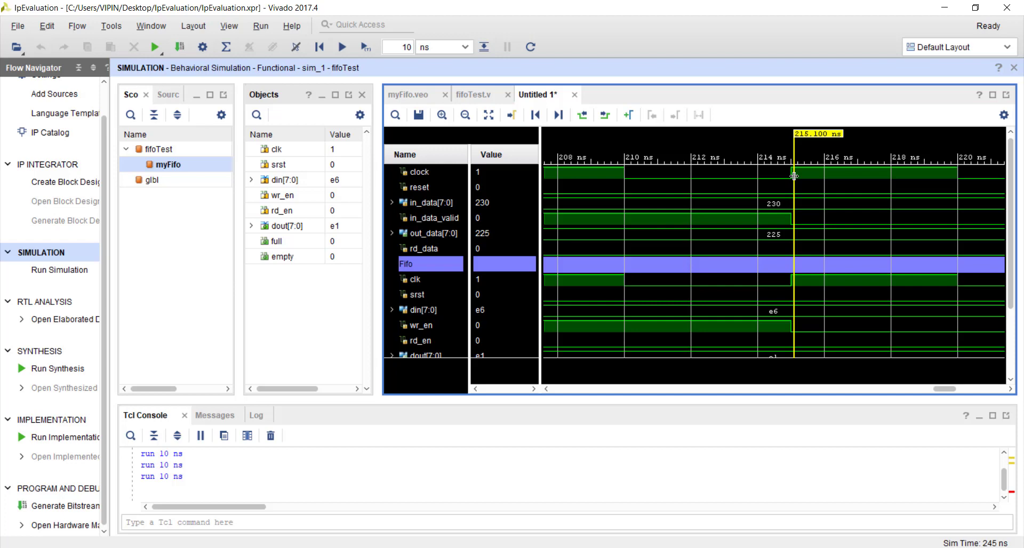
# Step: Run the simulation for two further 10 ns intervals with the read and write signals inactive
pyautogui.scroll(-10, 795, 176)
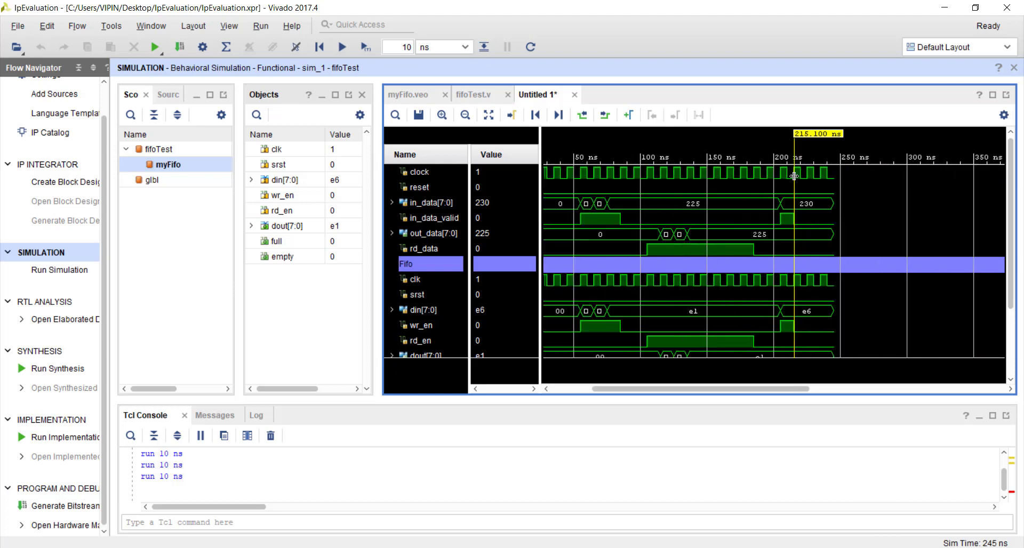
pyautogui.scroll(-3, 858, 218)
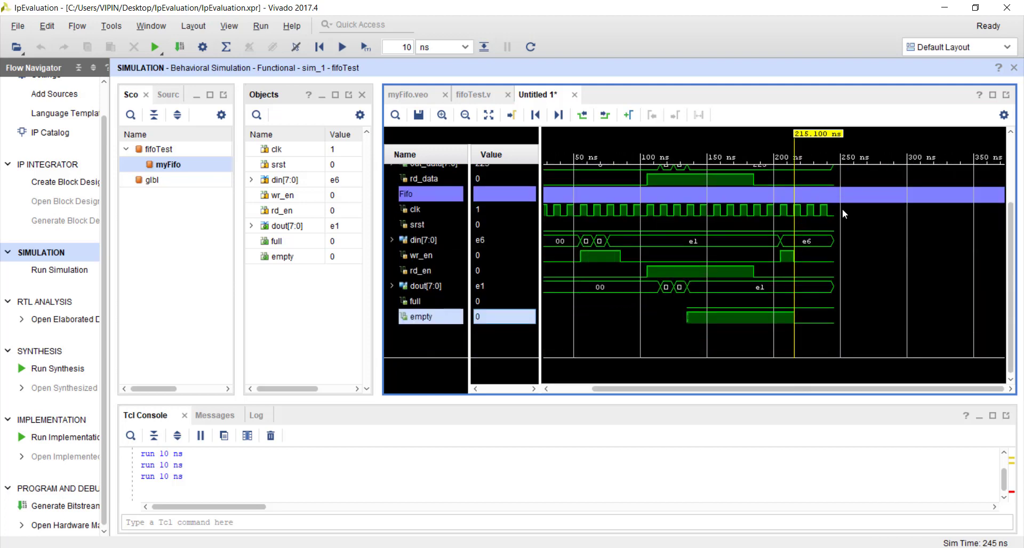
pyautogui.click(364, 47)
pyautogui.click(363, 47)
# Step: Force rd_data to a constant 1 and run the simulation for 10 ns
pyautogui.scroll(3, 862, 328)
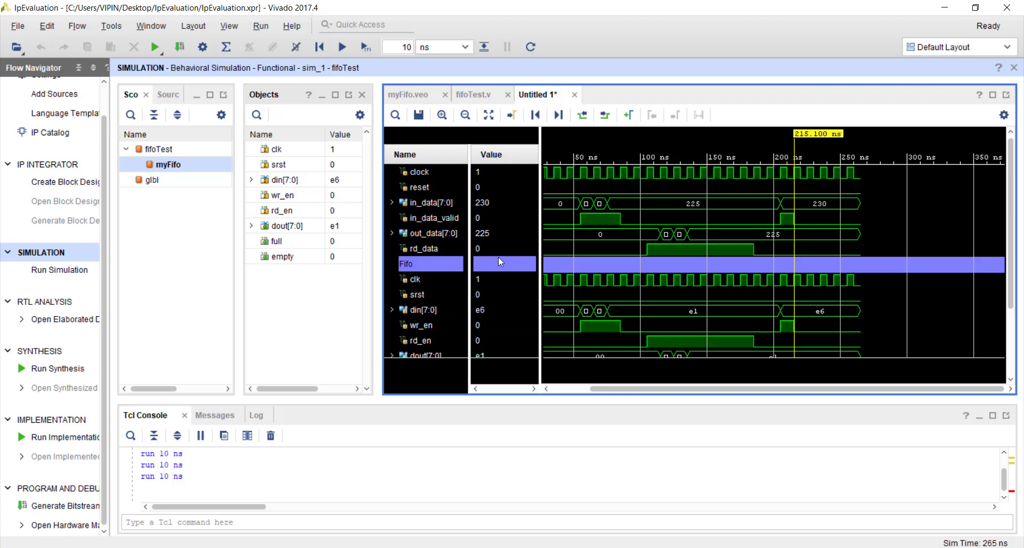
pyautogui.rightClick(440, 246)
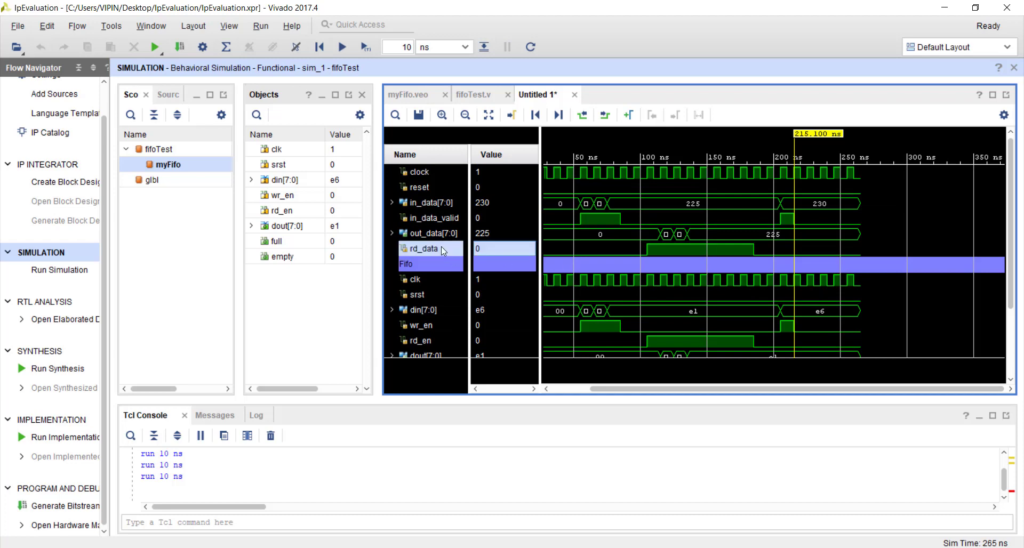
pyautogui.click(507, 161)
pyautogui.write('1')
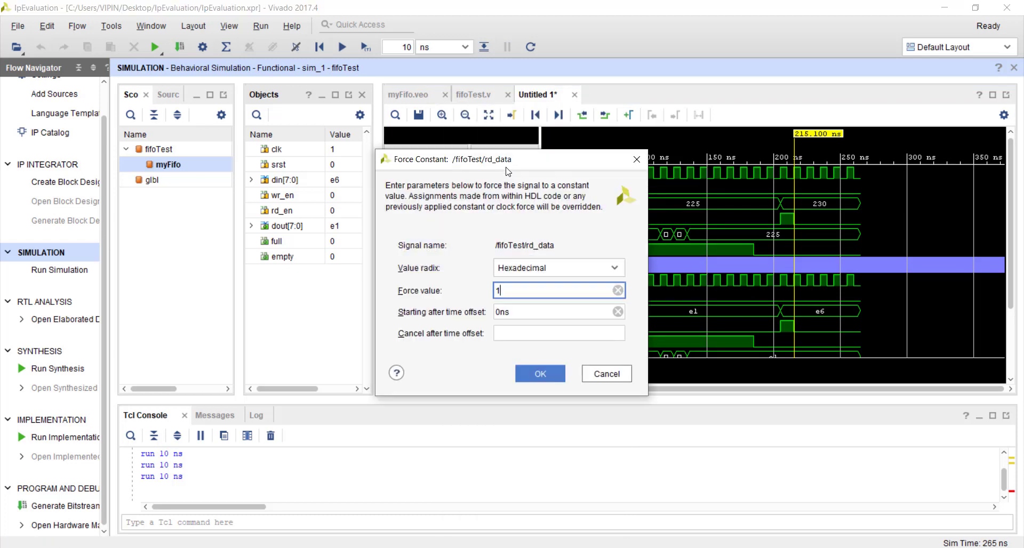
pyautogui.click(540, 373)
pyautogui.click(365, 47)
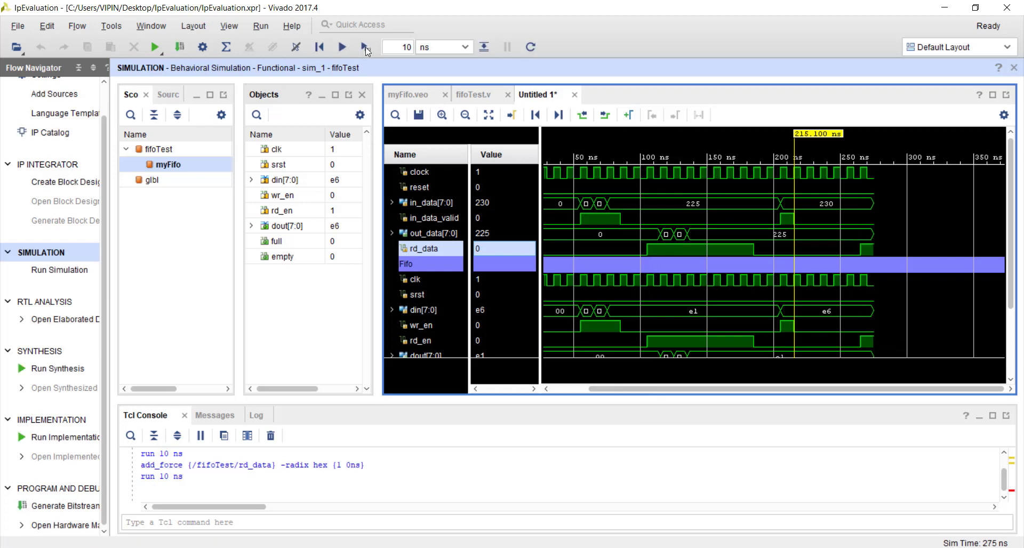
# Step: Check rd_data, out_data and the Fifo's dout and empty signals at the 275 ns cursor position
pyautogui.click(875, 244)
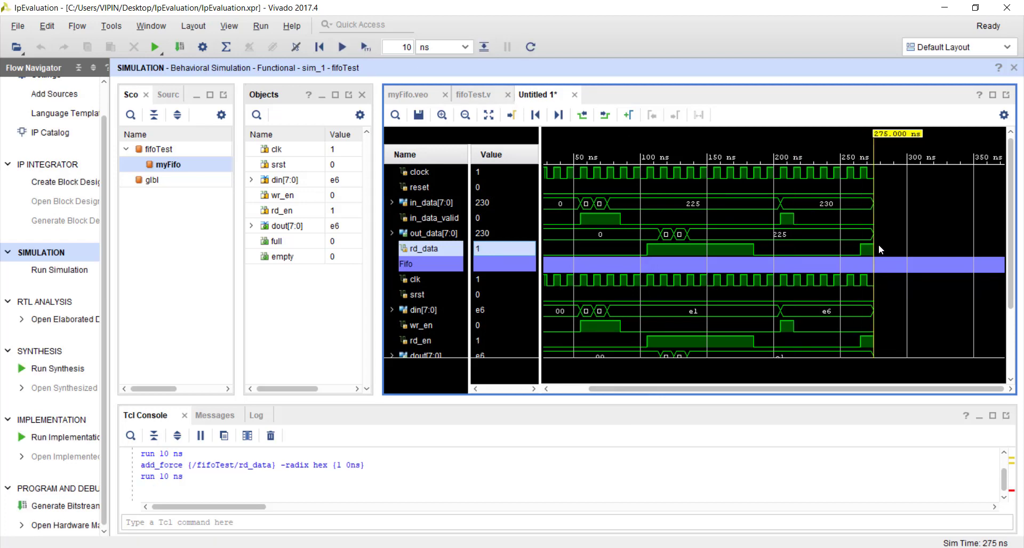
pyautogui.scroll(-3, 899, 247)
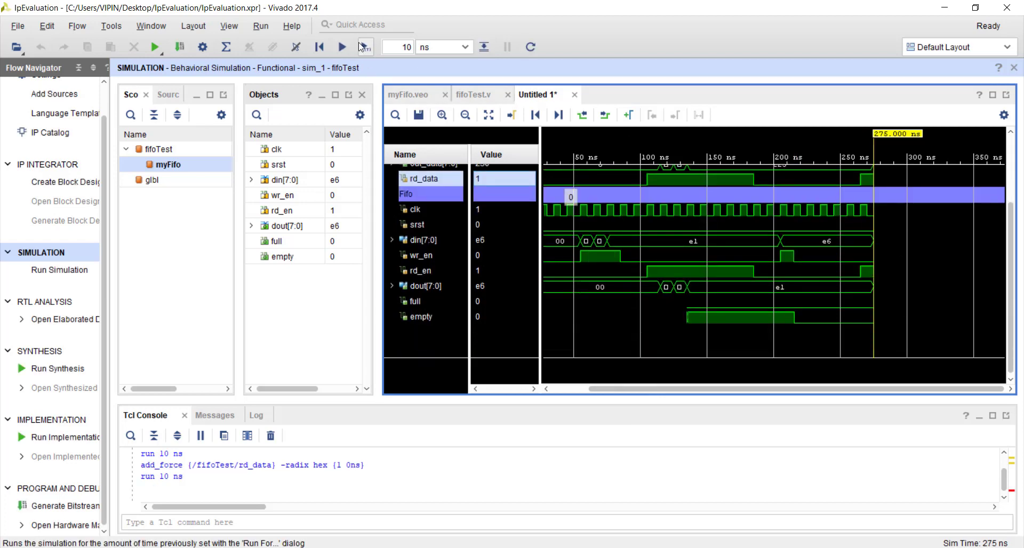
pyautogui.scroll(3, 611, 271)
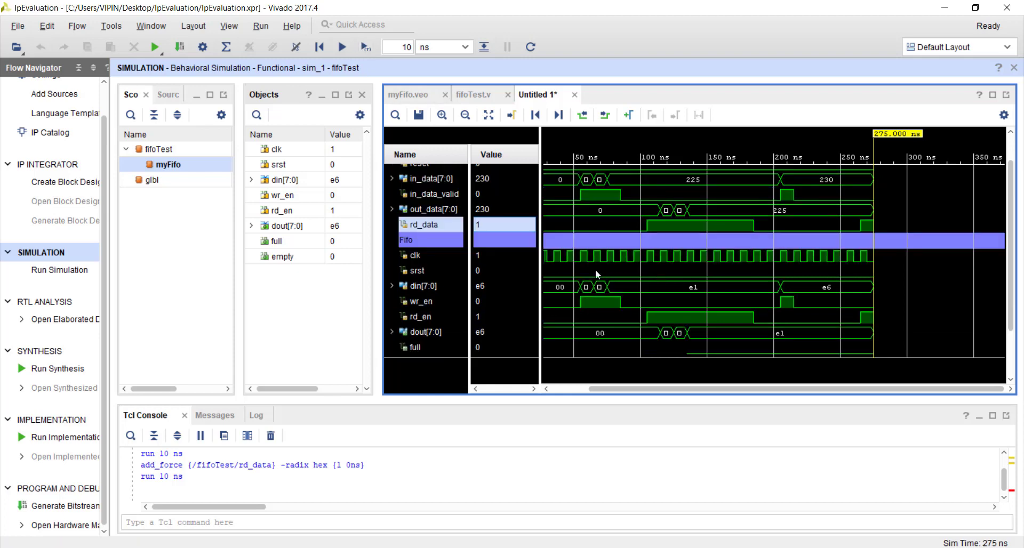
# Step: Force rd_data to a constant 0 and run the simulation for three further 10 ns intervals
pyautogui.rightClick(437, 226)
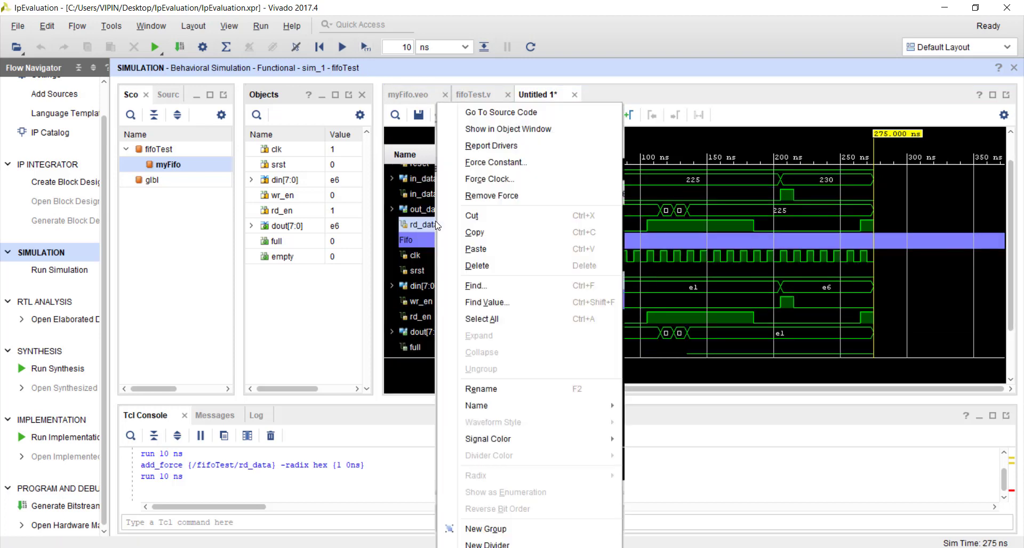
pyautogui.click(510, 163)
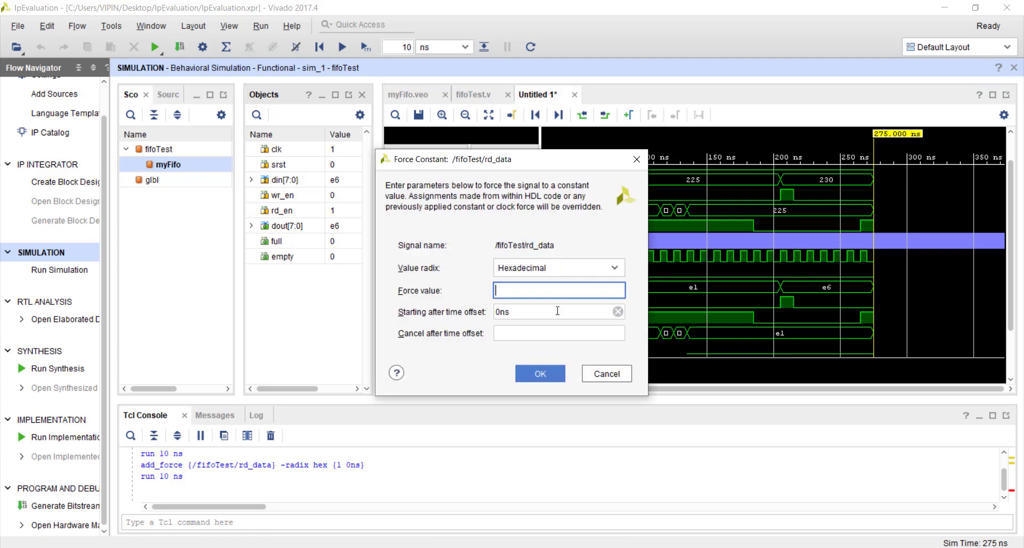
pyautogui.write('0')
pyautogui.click(541, 373)
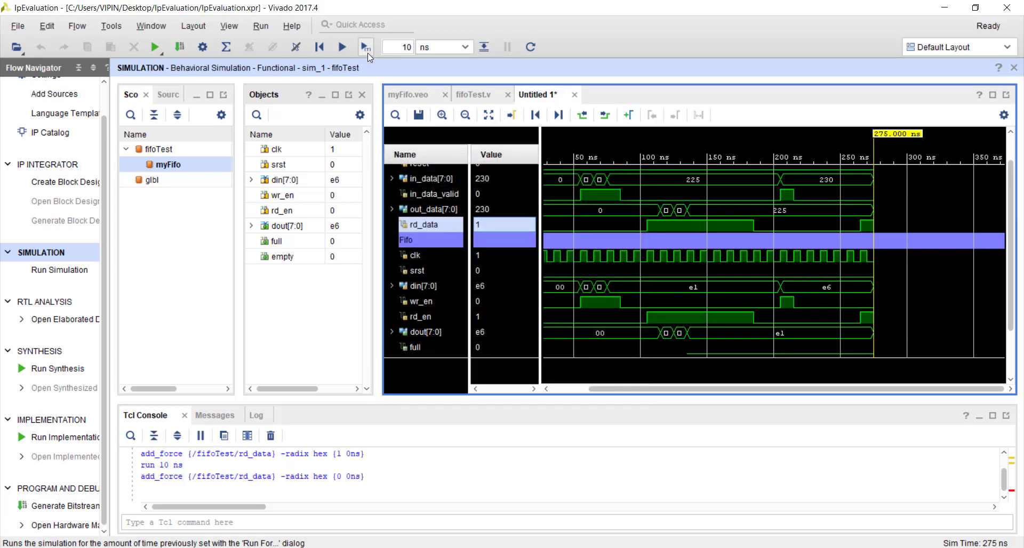
pyautogui.click(367, 53)
pyautogui.click(367, 53)
pyautogui.click(367, 53)
# Step: Set the radix of the Fifo's dout to Unsigned Decimal and compare it with out_data at 275 ns
pyautogui.scroll(-1, 821, 215)
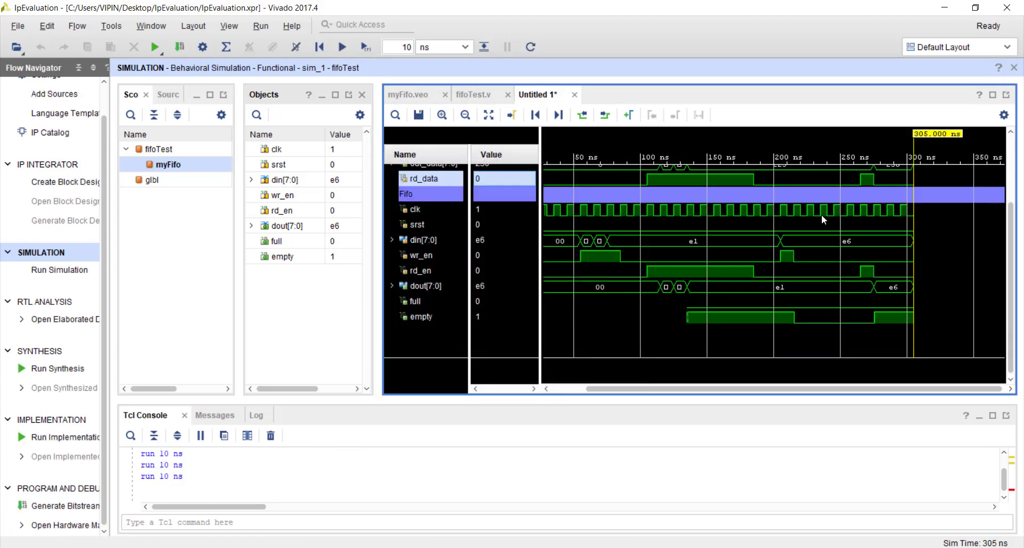
pyautogui.click(875, 289)
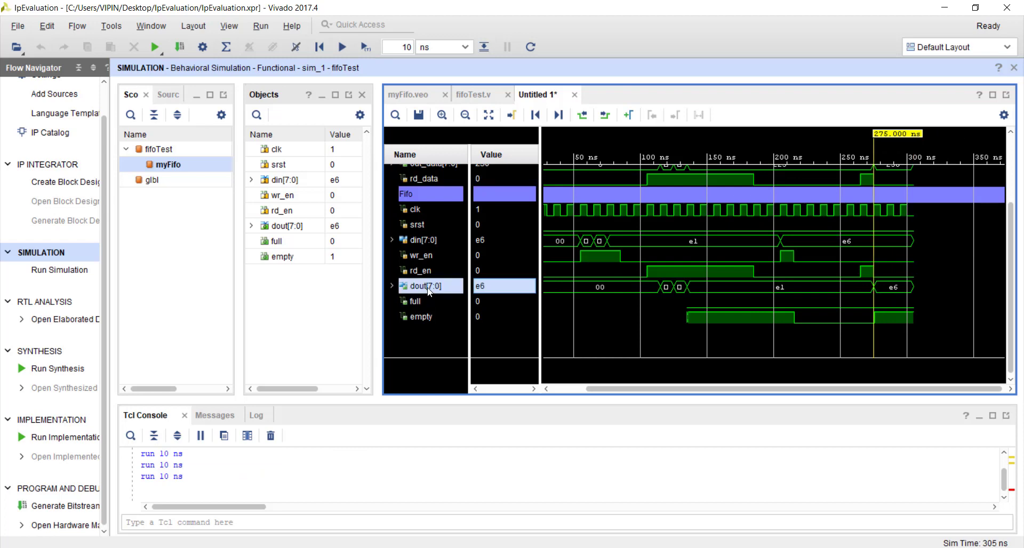
pyautogui.rightClick(429, 288)
pyautogui.moveTo(521, 476)
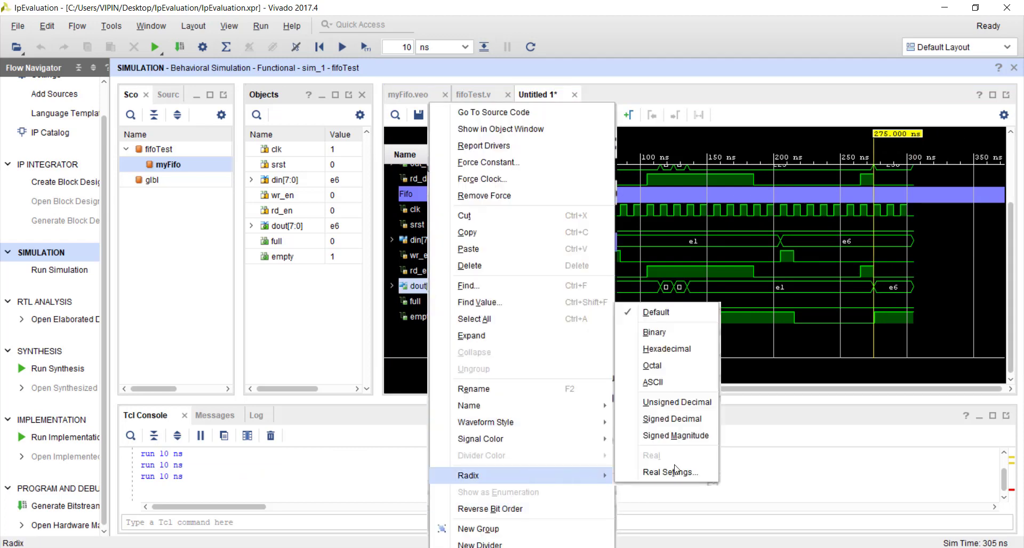
pyautogui.click(684, 405)
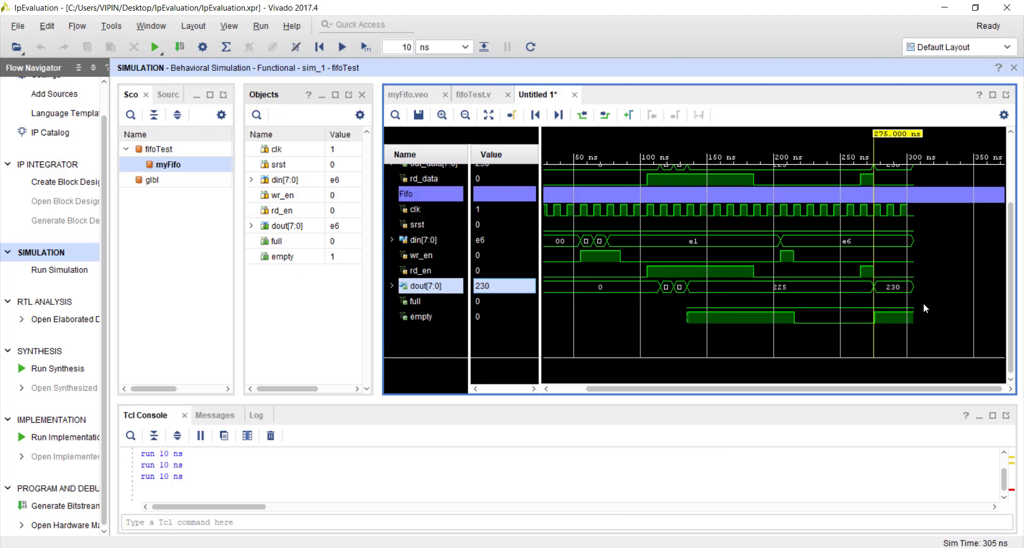
pyautogui.scroll(3, 919, 303)
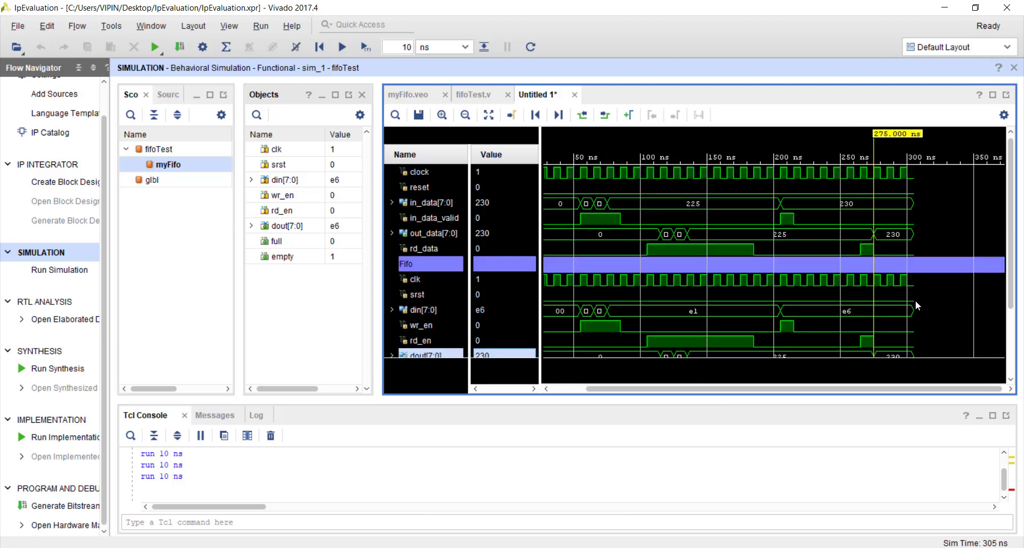
pyautogui.scroll(-3, 907, 272)
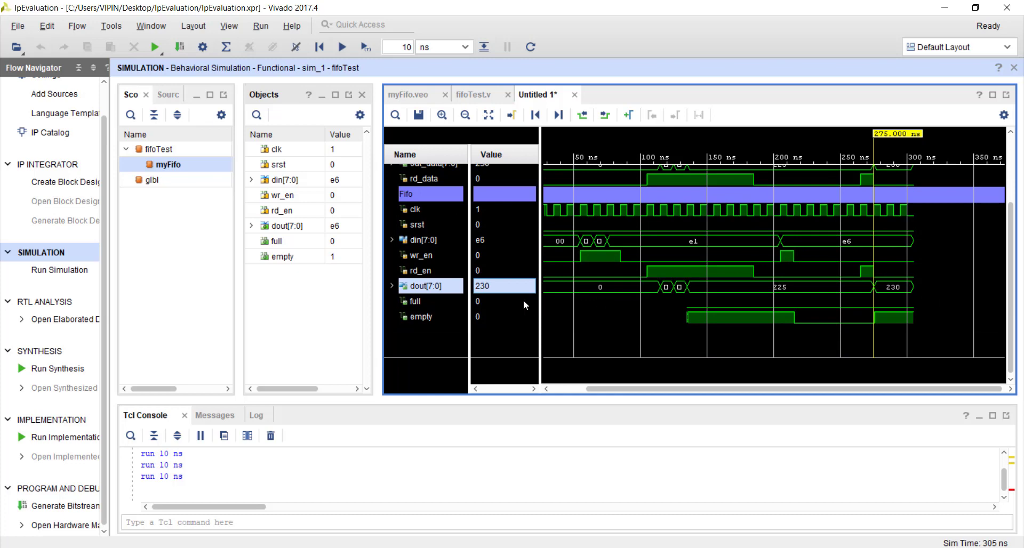
# Step: Force in_data_valid to a constant 1 and run the simulation for 10250 ns
pyautogui.click(815, 307)
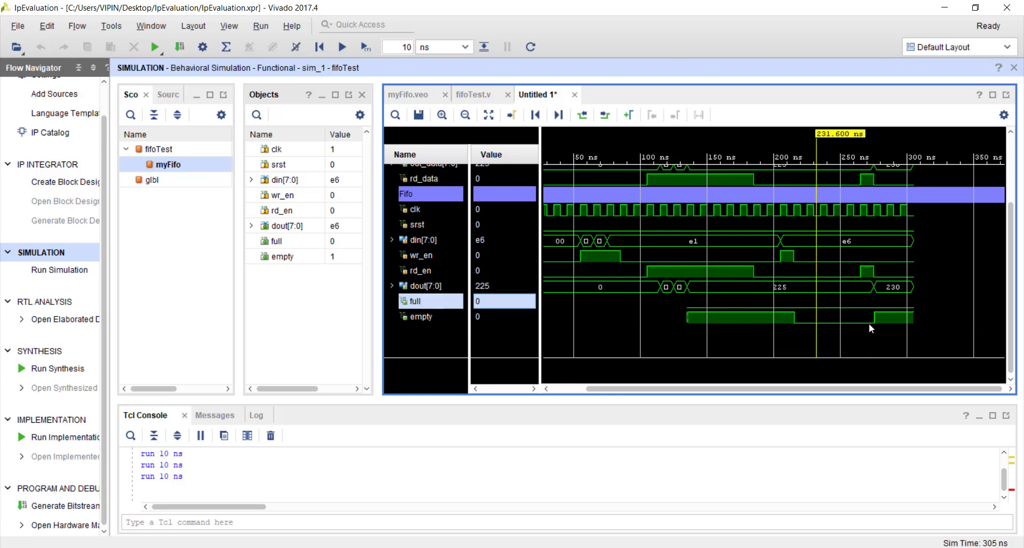
pyautogui.scroll(3, 869, 323)
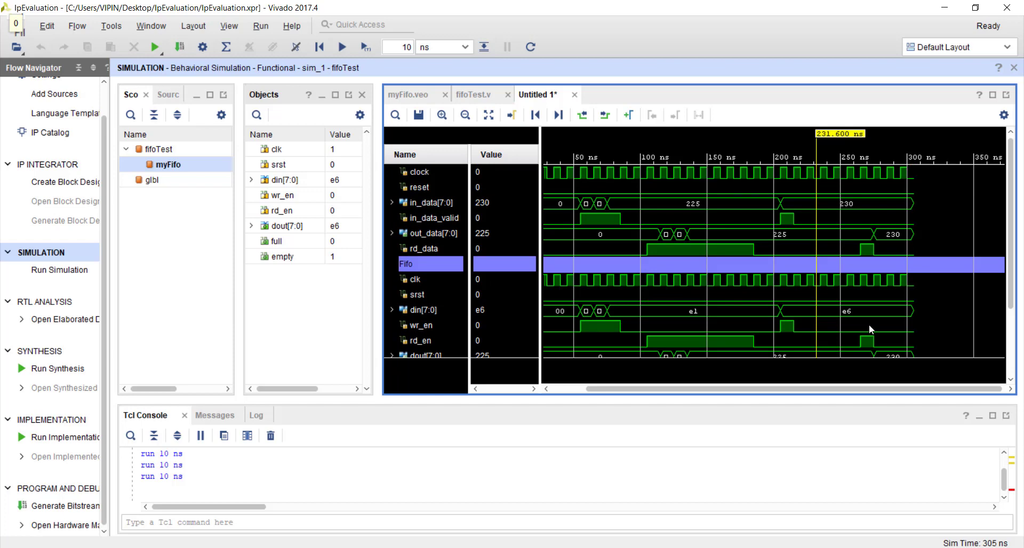
pyautogui.scroll(-3, 861, 317)
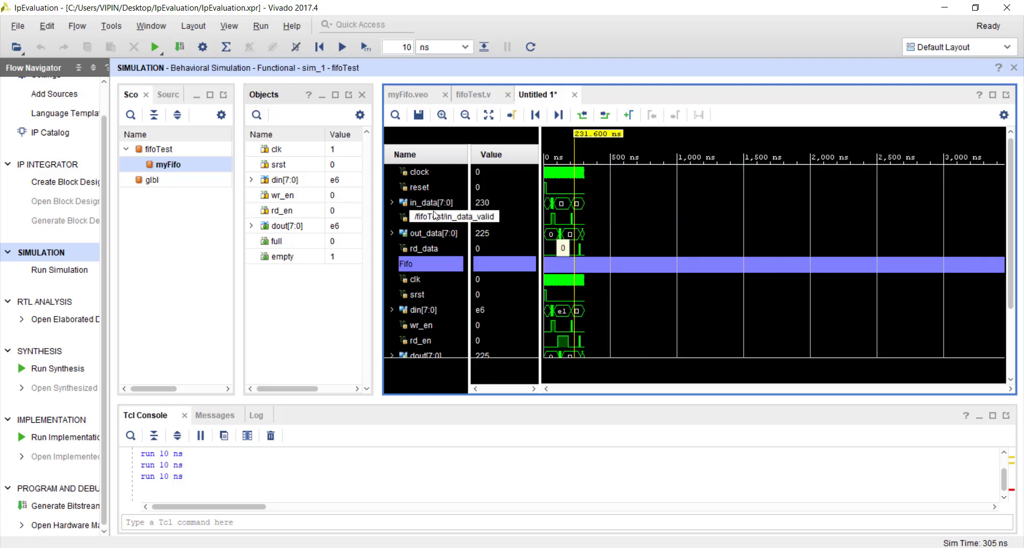
pyautogui.click(449, 222)
pyautogui.rightClick(449, 222)
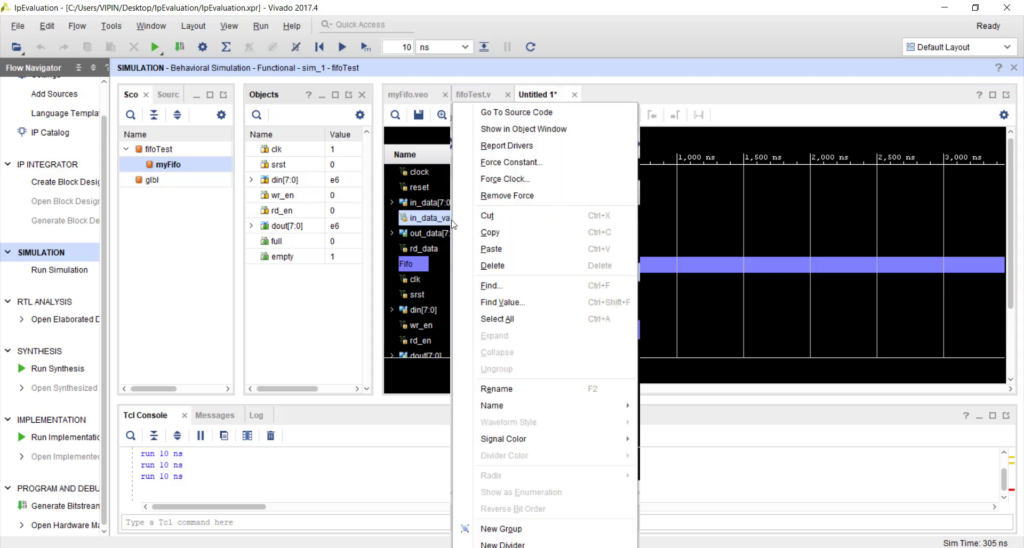
pyautogui.click(512, 158)
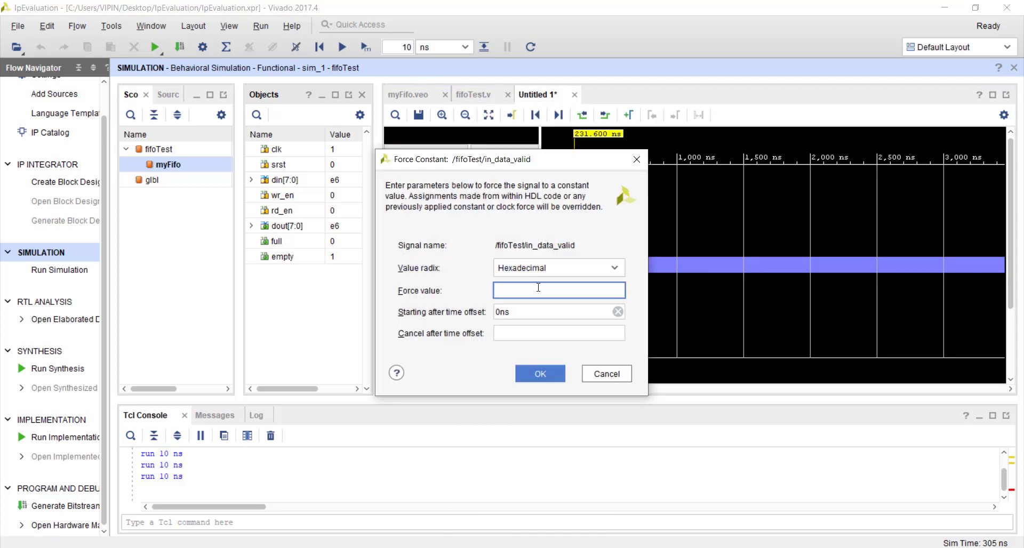
pyautogui.write('1')
pyautogui.click(540, 375)
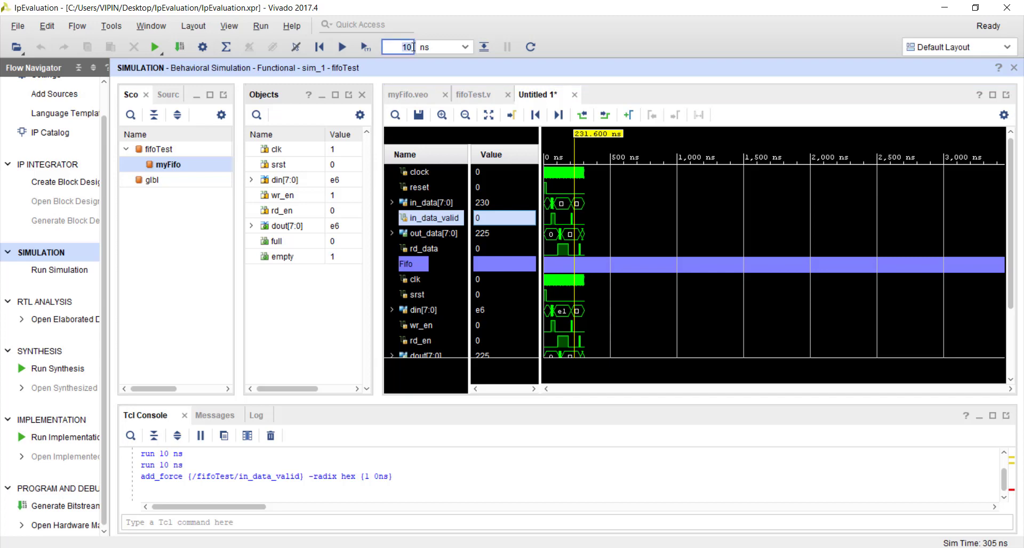
pyautogui.write('250')
pyautogui.click(366, 47)
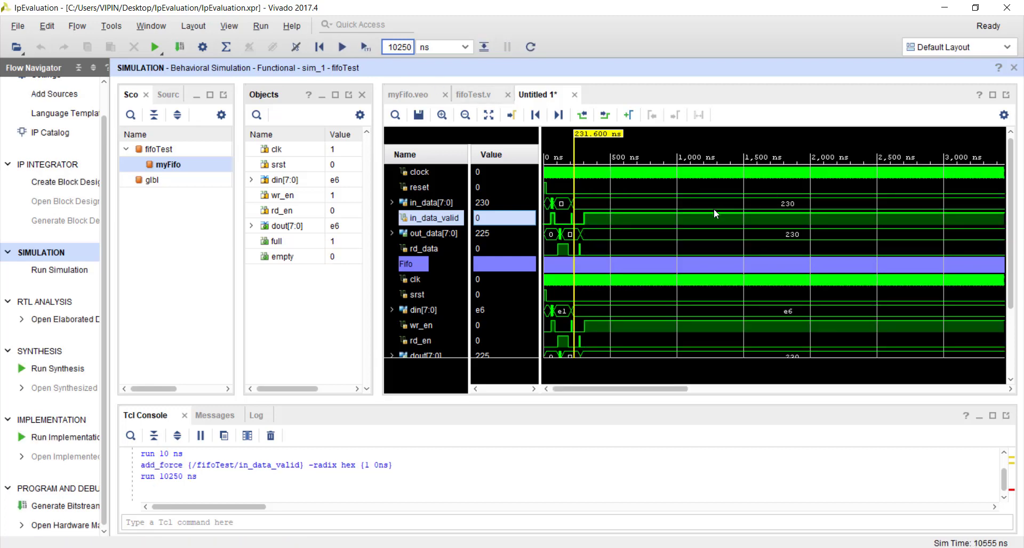
# Step: Examine the Fifo's full signal near the end of the run, comparing the values just before and at its transition
pyautogui.click(703, 244)
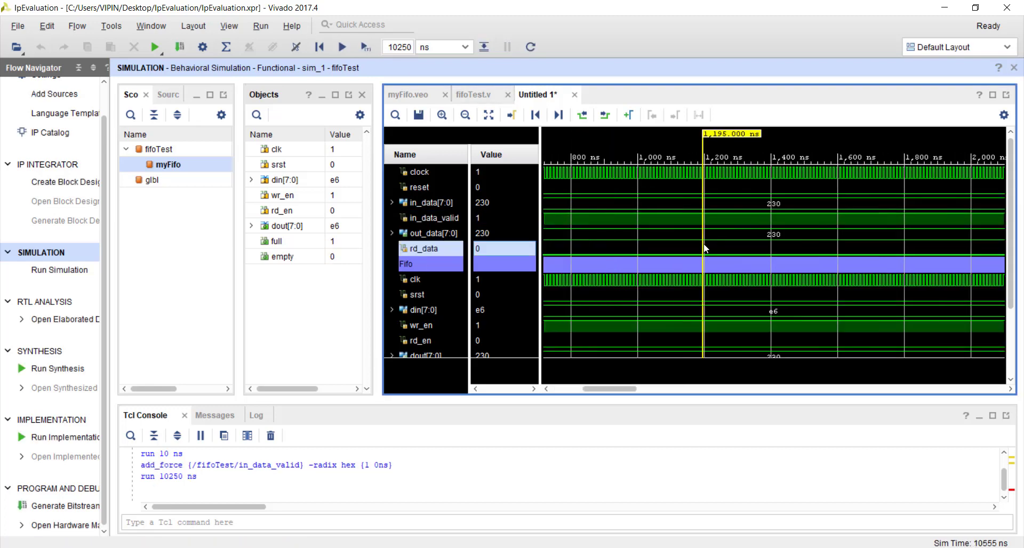
pyautogui.hotkey('ctrl', '-')
pyautogui.hotkey('ctrl', '-')
pyautogui.hotkey('ctrl', '-')
pyautogui.scroll(-1, 709, 264)
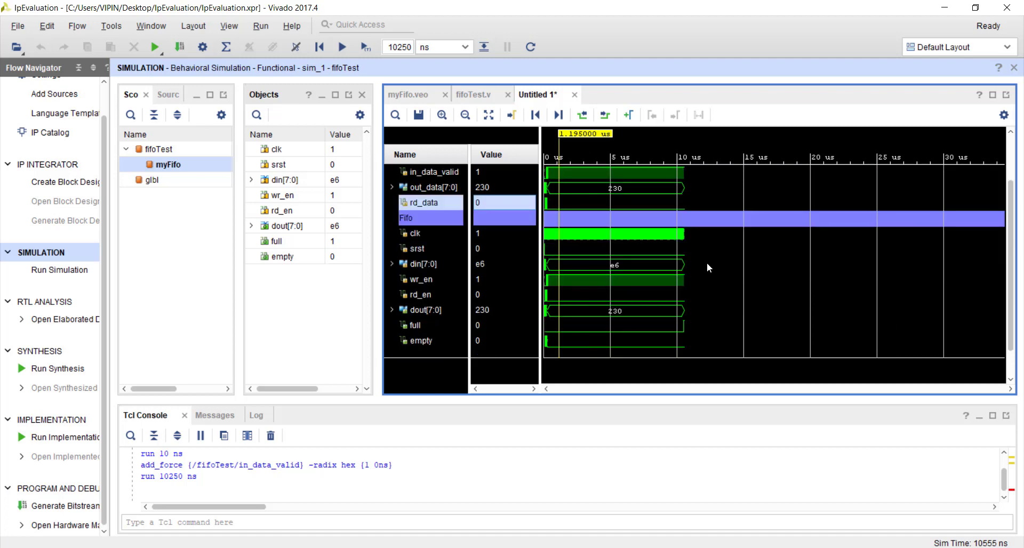
pyautogui.click(684, 325)
pyautogui.hotkey('ctrl', '=')
pyautogui.hotkey('ctrl', '=')
pyautogui.hotkey('ctrl', '=')
pyautogui.hotkey('ctrl', '=')
pyautogui.hotkey('ctrl', '=')
pyautogui.hotkey('ctrl', '=')
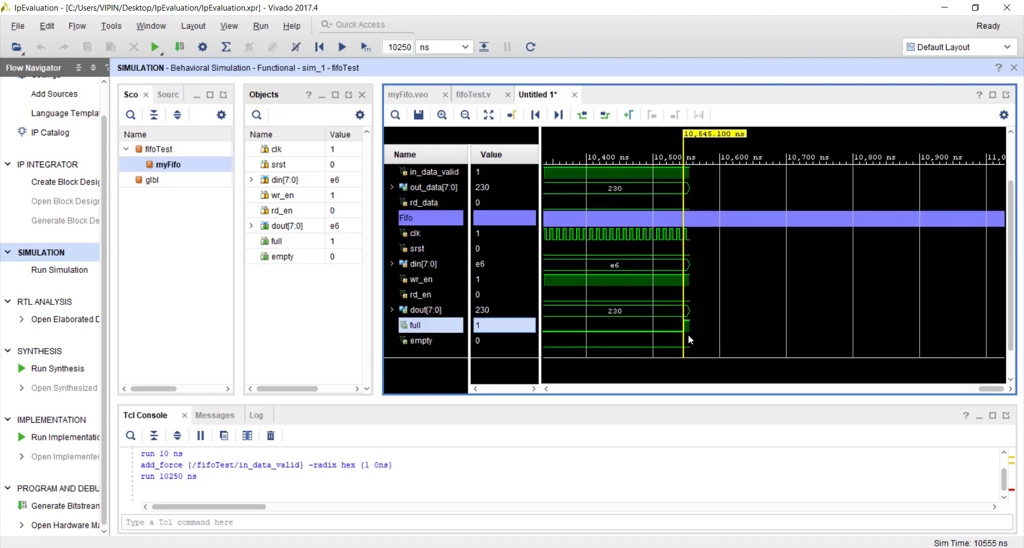
pyautogui.hotkey('ctrl', '=')
pyautogui.hotkey('ctrl', '=')
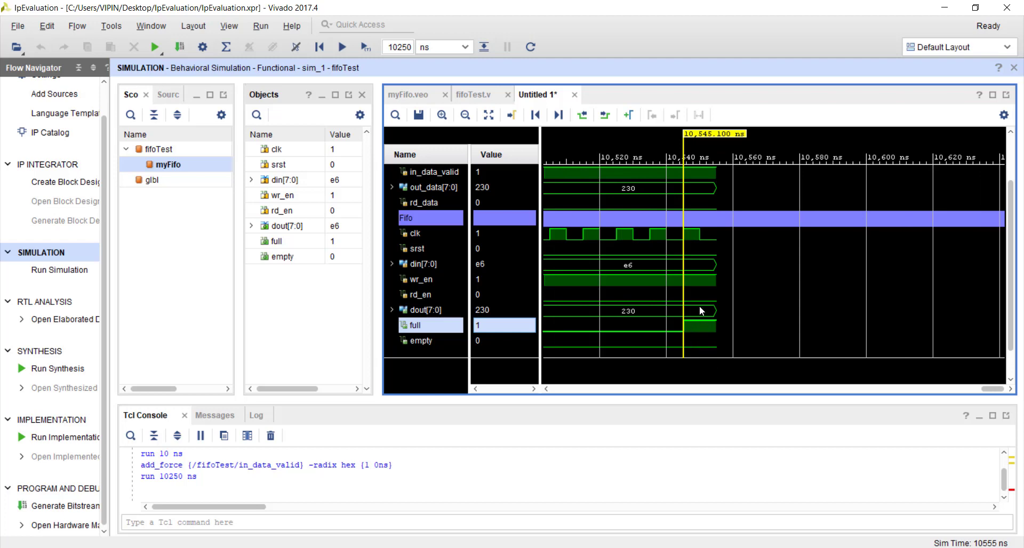
pyautogui.click(661, 326)
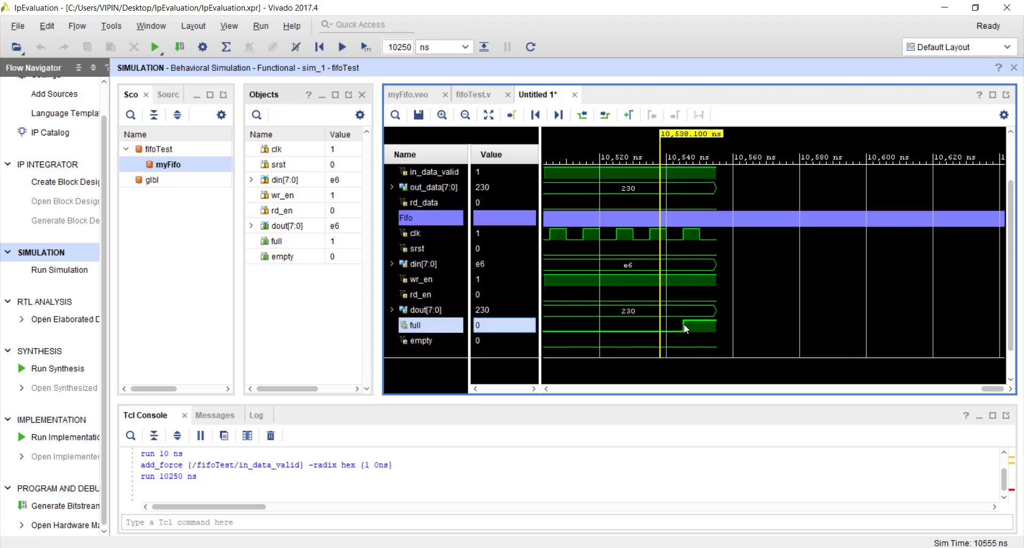
pyautogui.click(684, 325)
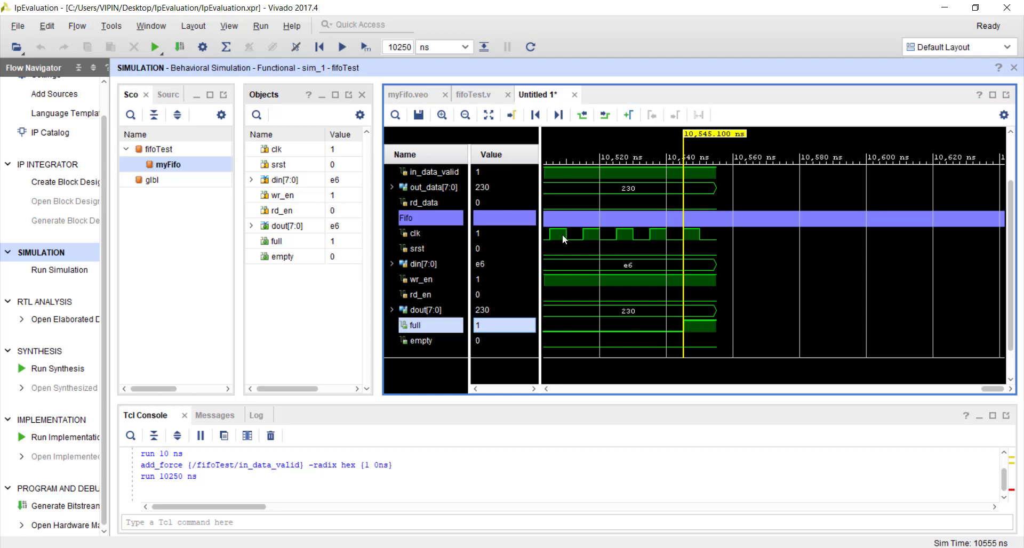
pyautogui.scroll(1, 496, 203)
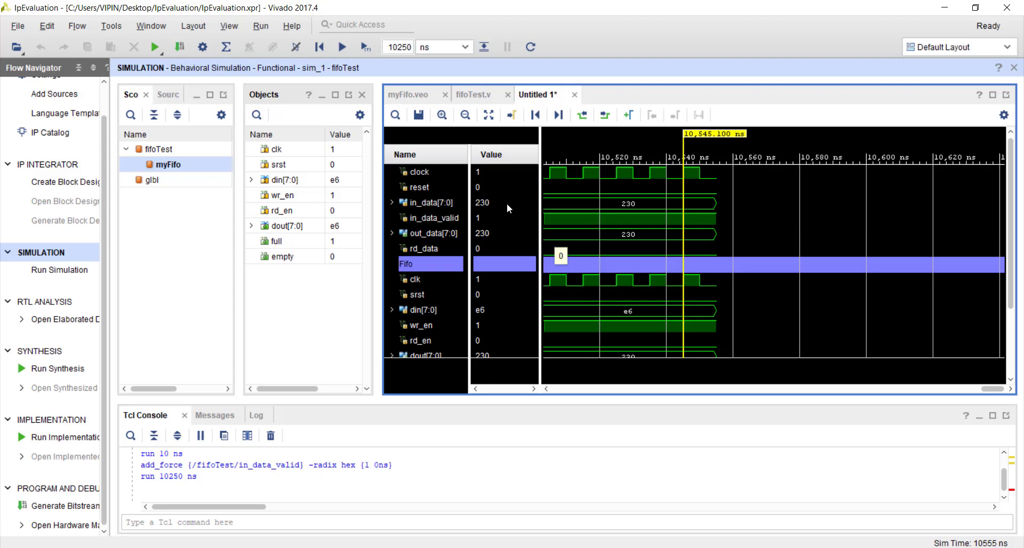
# Step: Return to the Project Manager and open the myFifo IP from the design sources for re-customization
pyautogui.moveTo(547, 310)
pyautogui.scroll(2, 80, 238)
pyautogui.click(80, 90)
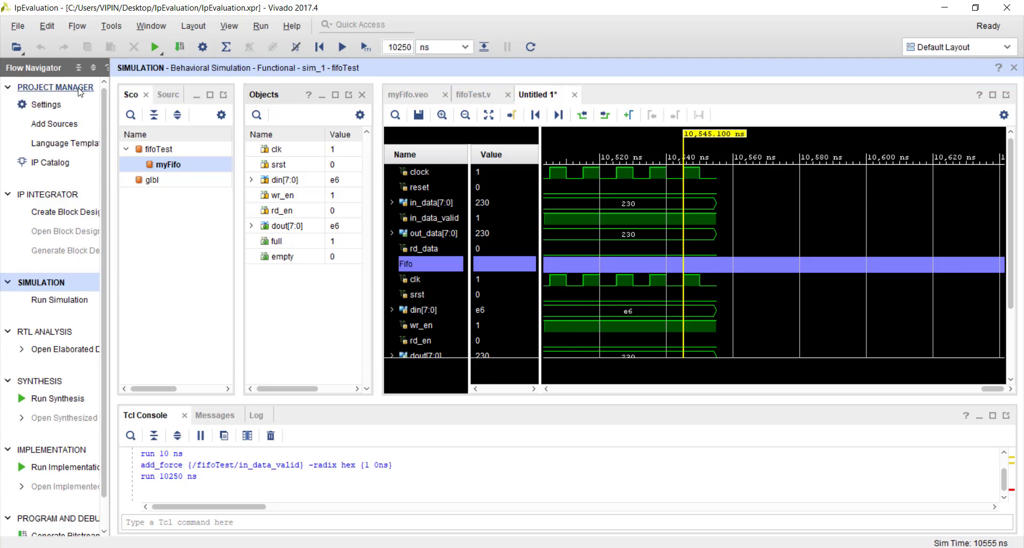
pyautogui.click(226, 169)
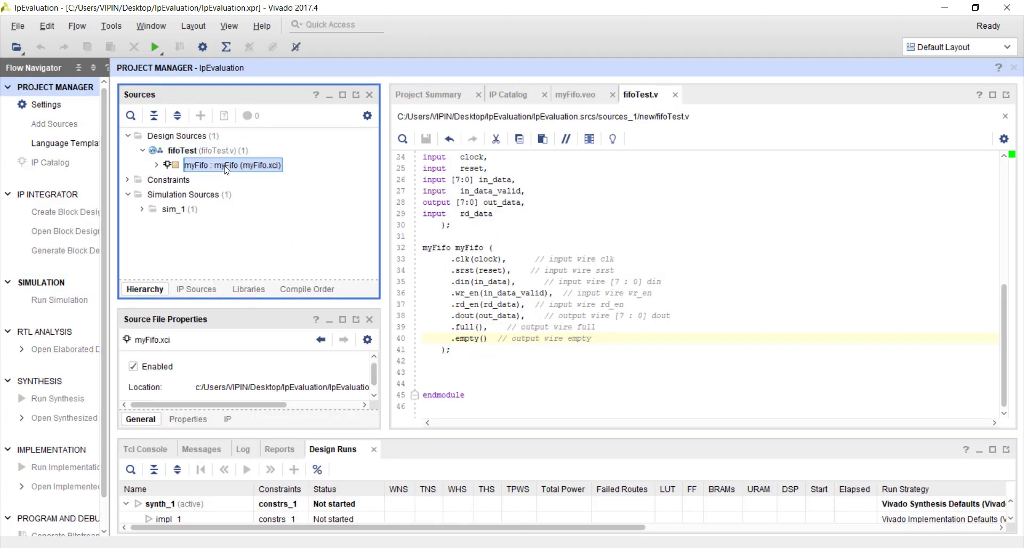
pyautogui.doubleClick(226, 170)
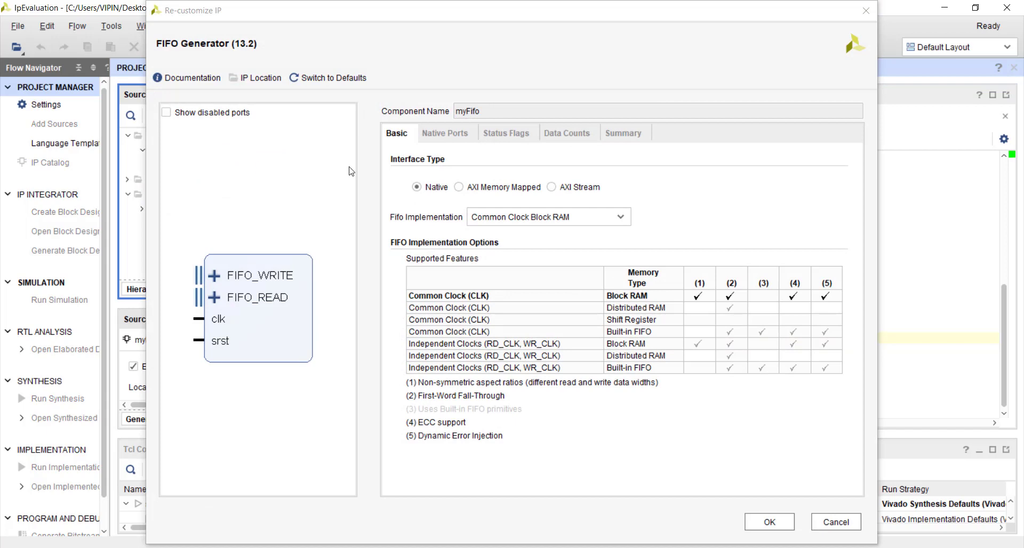
# Step: Set the FIFO's native port Read Width to 32, keeping Write Width at 8, and accept the customization
pyautogui.click(453, 136)
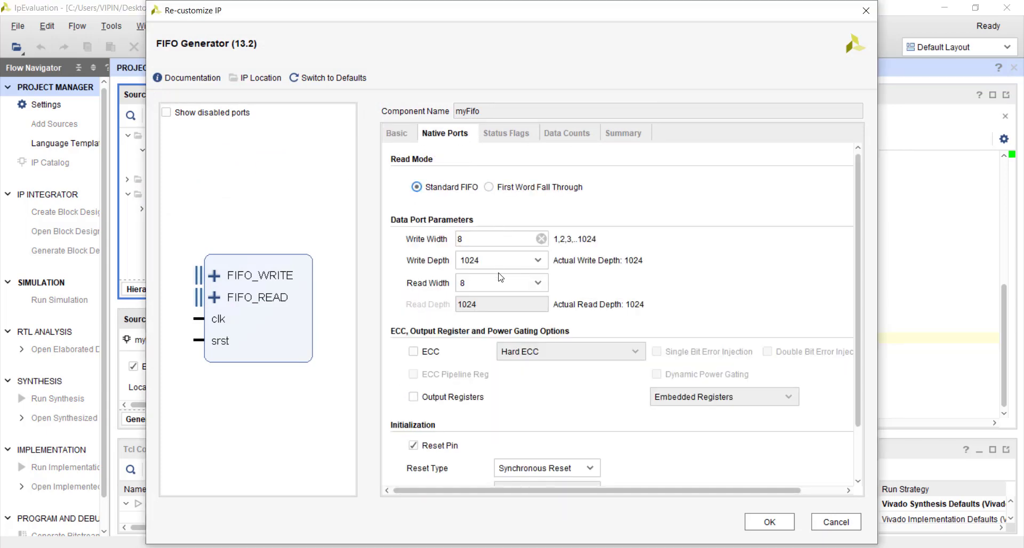
pyautogui.click(472, 238)
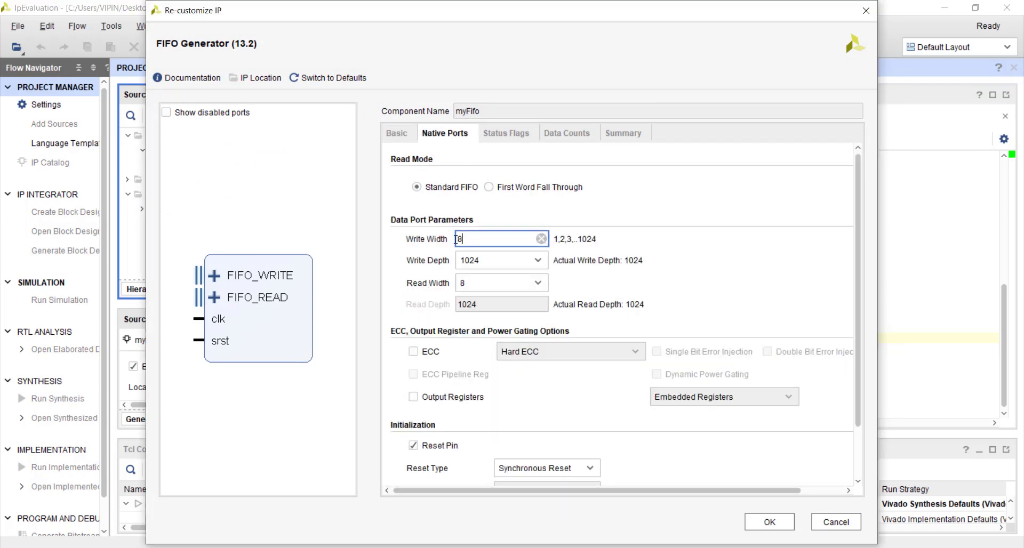
pyautogui.click(490, 287)
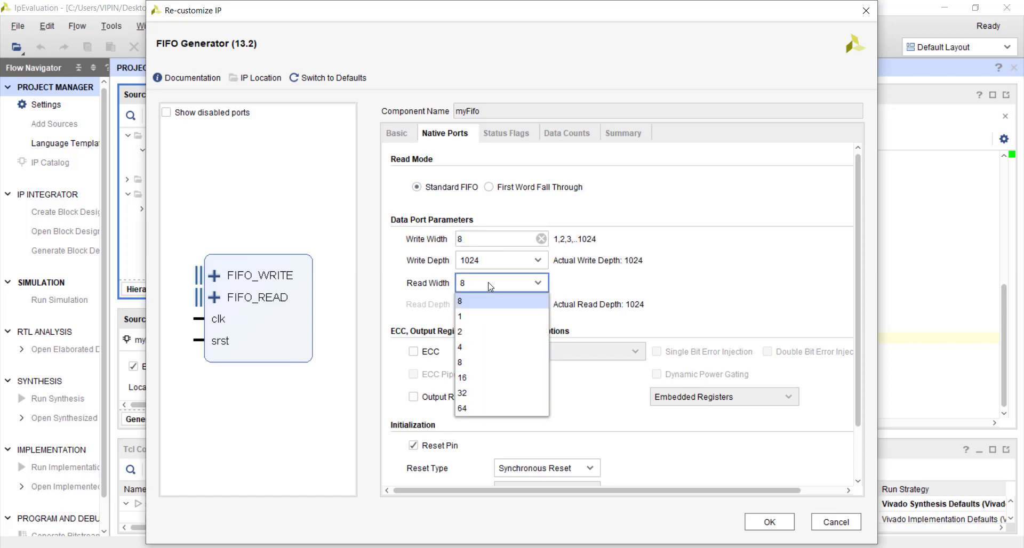
pyautogui.click(545, 392)
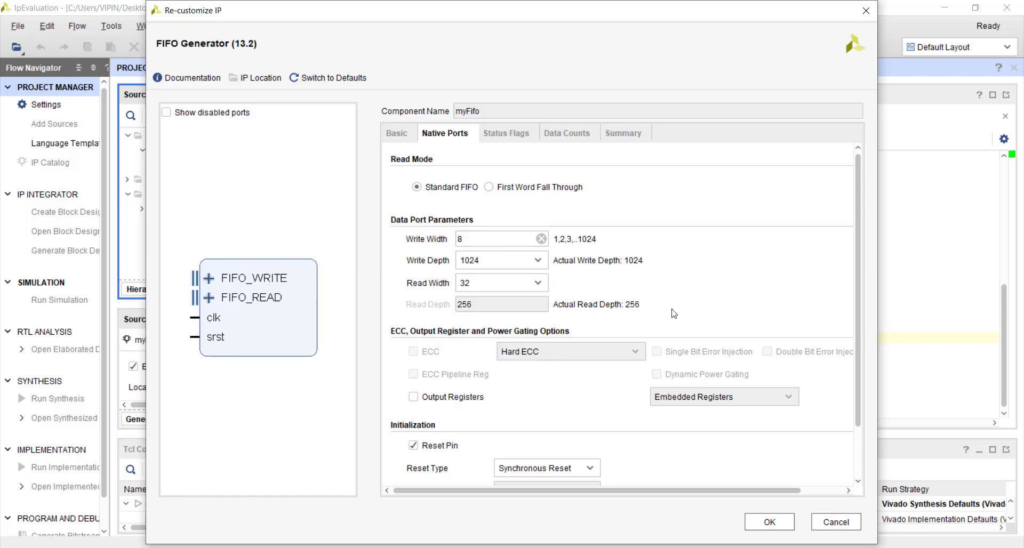
pyautogui.click(772, 519)
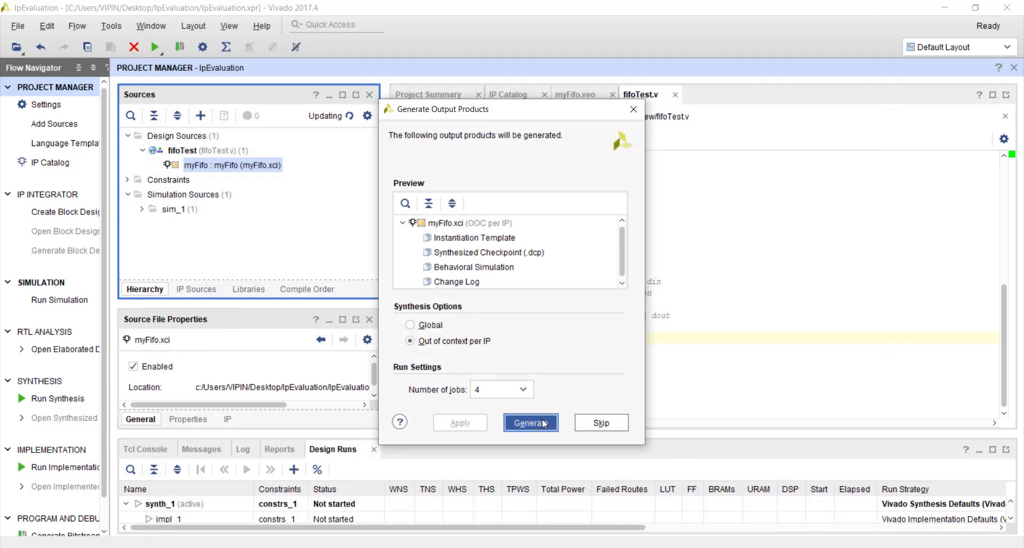
# Step: Generate the myFifo output products out of context per IP with 4 jobs
pyautogui.click(522, 422)
pyautogui.click(516, 311)
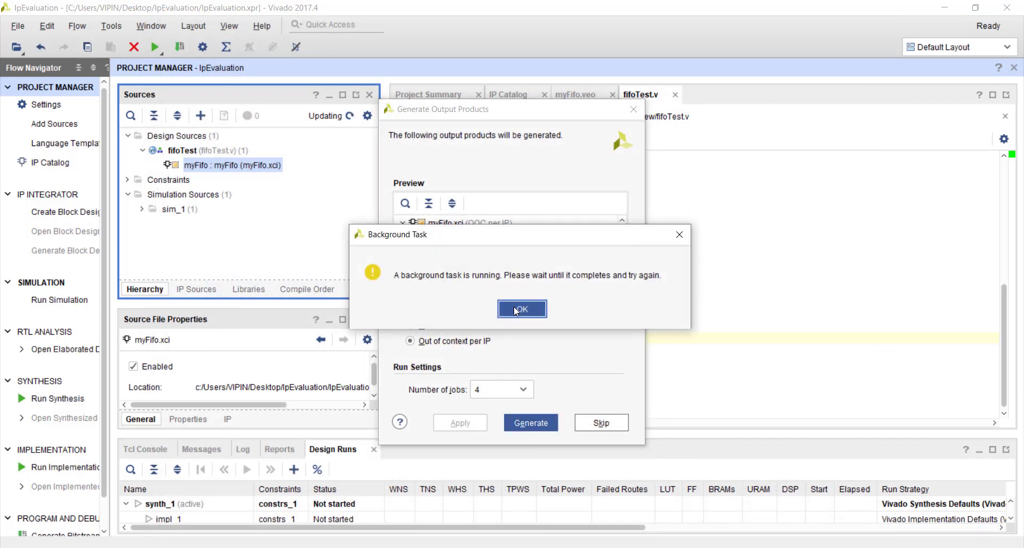
pyautogui.click(531, 422)
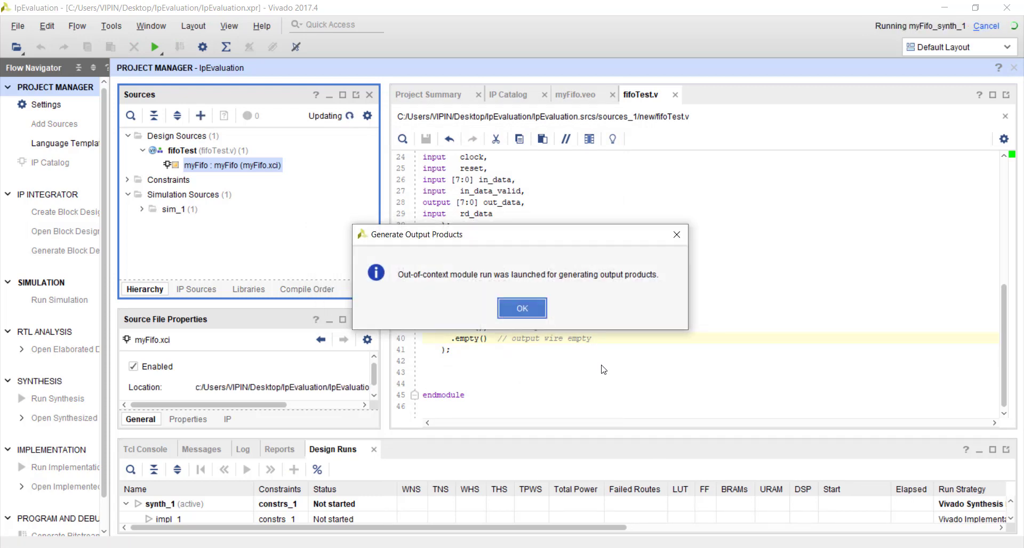
pyautogui.press('Return')
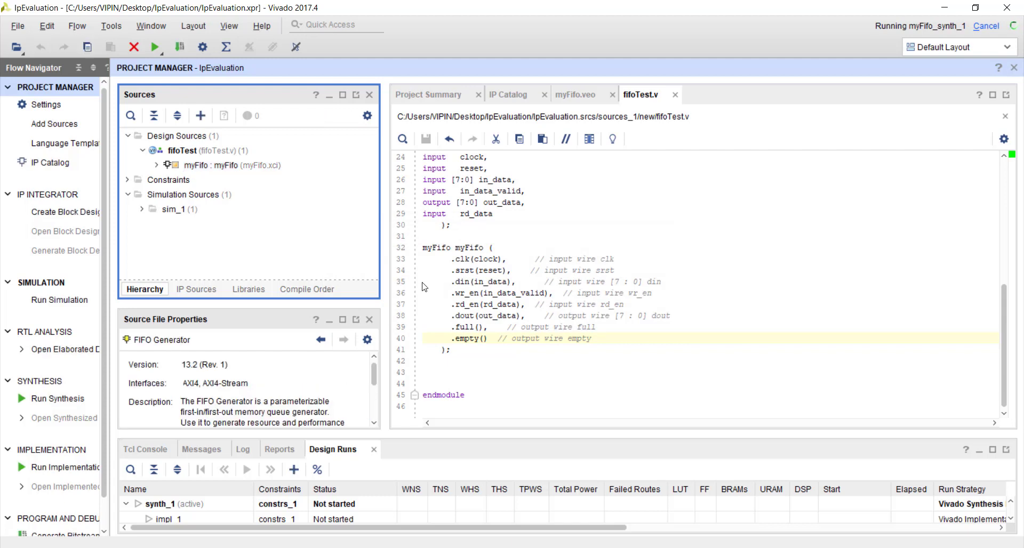
# Step: Examine the myFifo checkpoint, simulation netlist and stub files in the IP sources
pyautogui.click(197, 290)
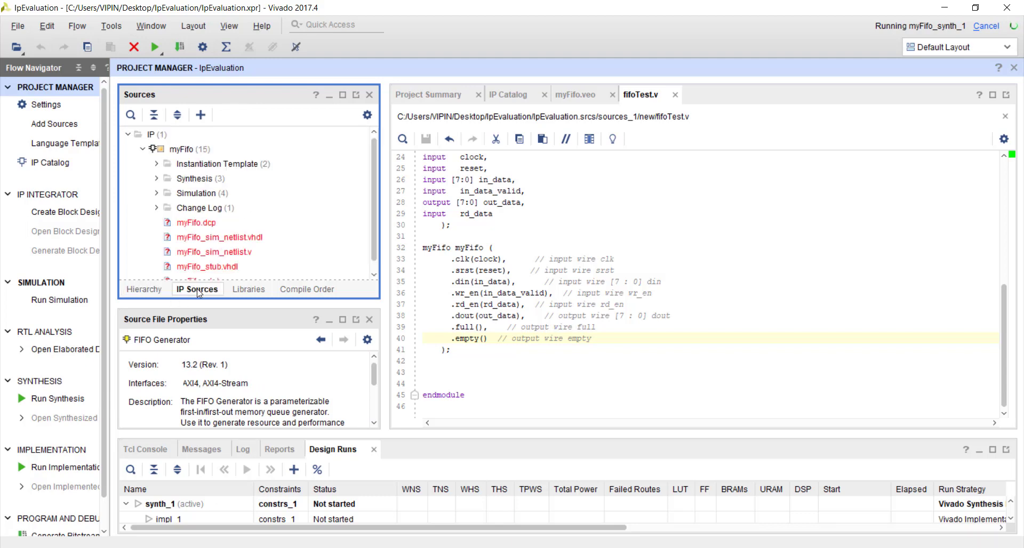
pyautogui.click(201, 226)
pyautogui.scroll(-1, 275, 208)
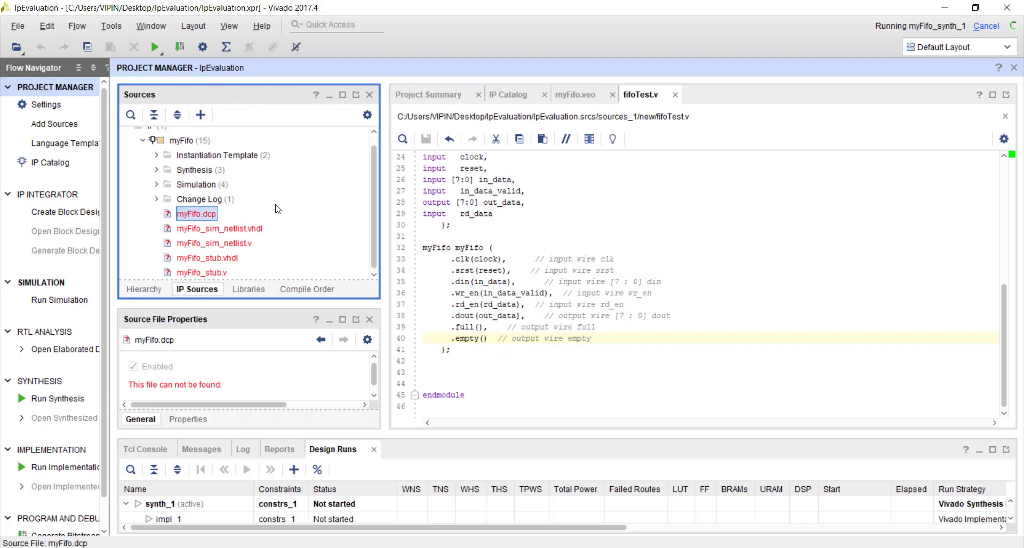
pyautogui.click(207, 244)
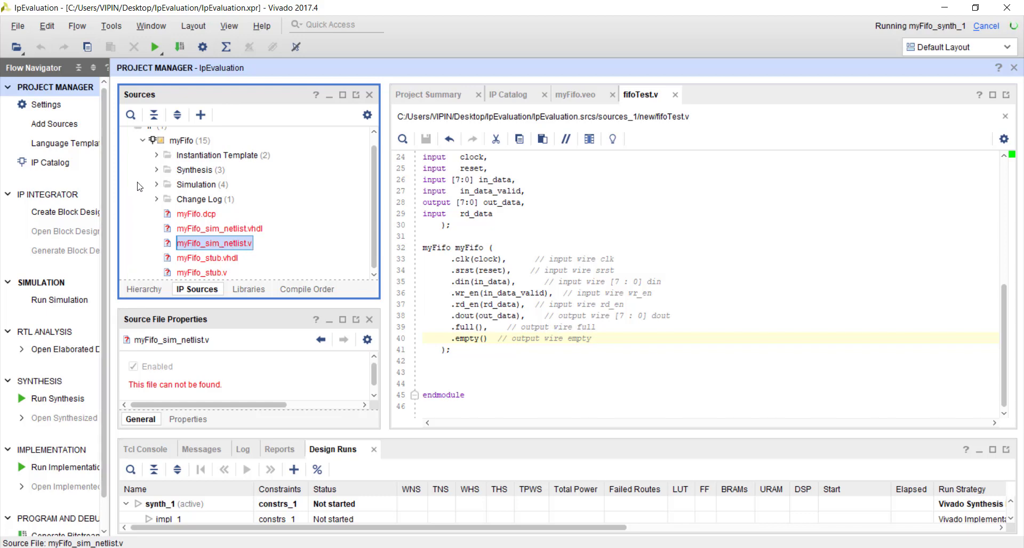
pyautogui.click(196, 214)
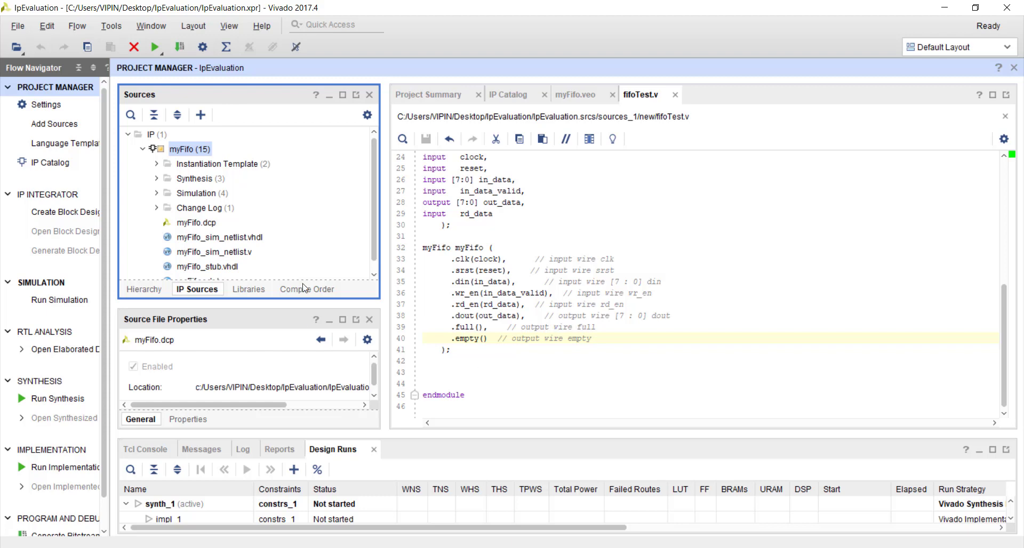
pyautogui.scroll(-1, 235, 225)
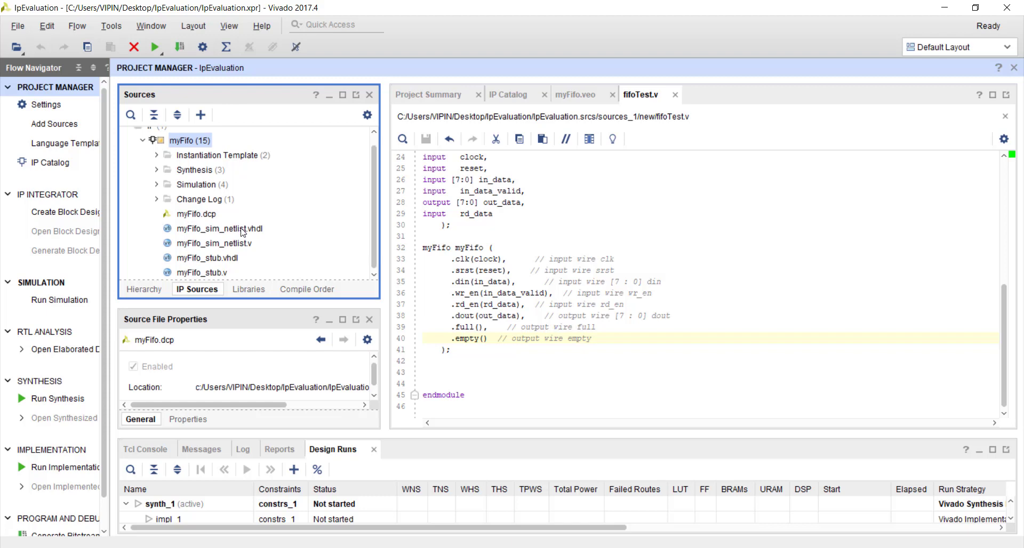
# Step: Open the myFifo.veo instantiation template, reload its changed contents and check the width of the dout port
pyautogui.click(158, 156)
pyautogui.doubleClick(196, 185)
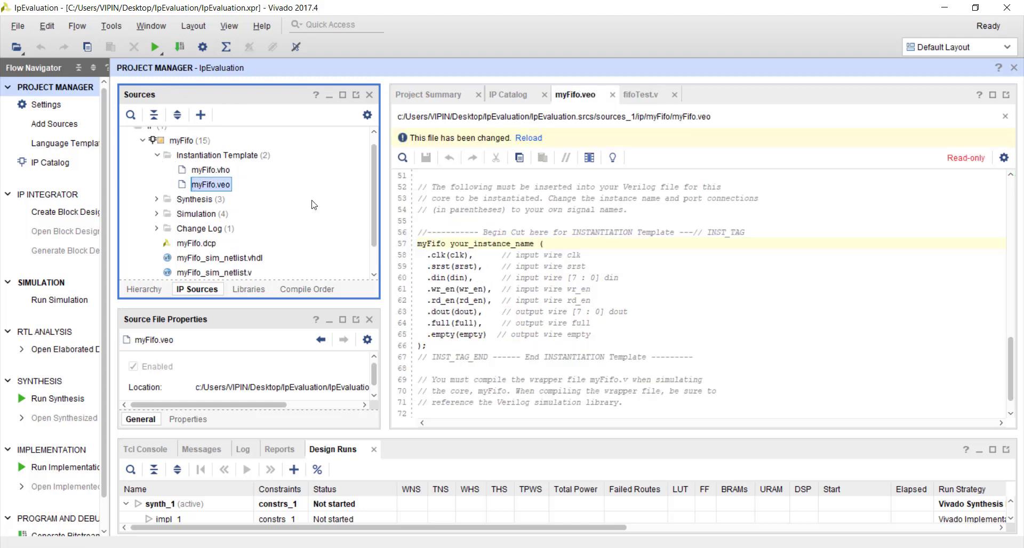
pyautogui.click(516, 139)
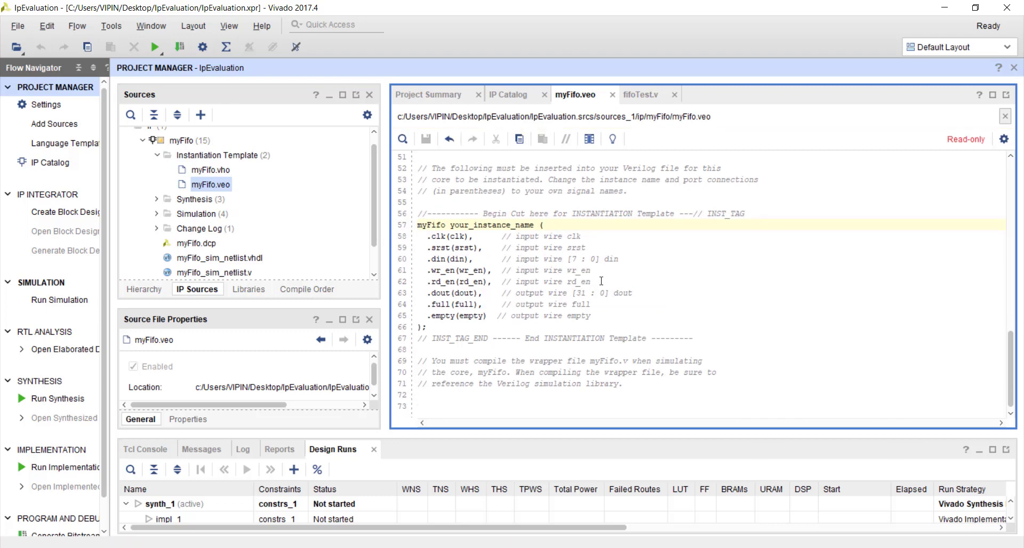
pyautogui.doubleClick(465, 293)
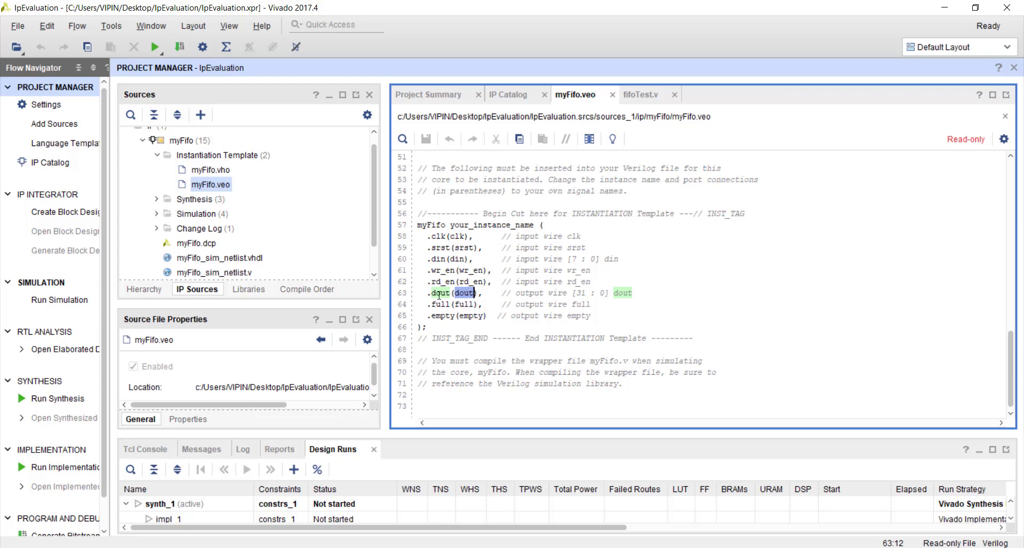
# Step: Open fifoTest.v from the design source hierarchy at the myFifo instantiation
pyautogui.click(144, 289)
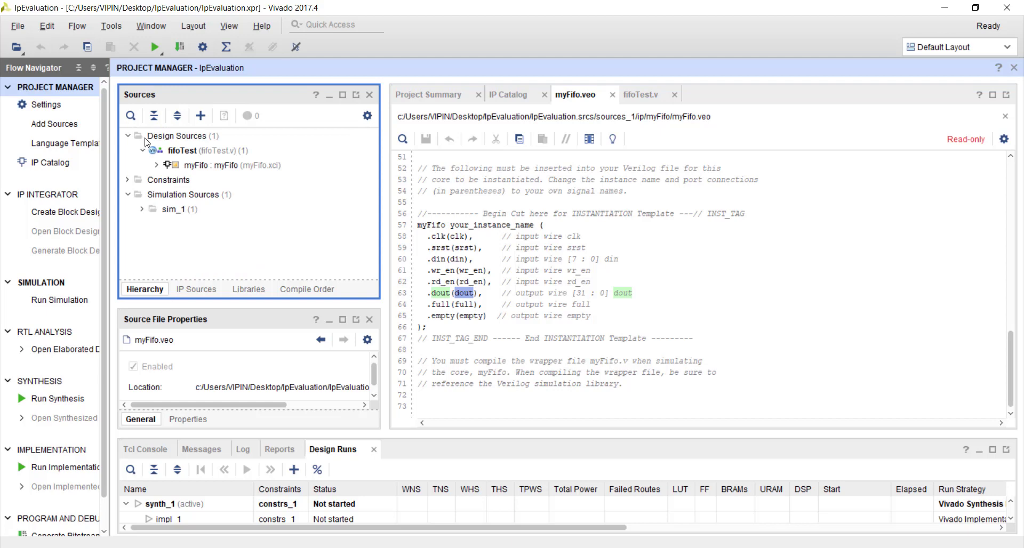
pyautogui.doubleClick(183, 153)
pyautogui.scroll(-4, 681, 316)
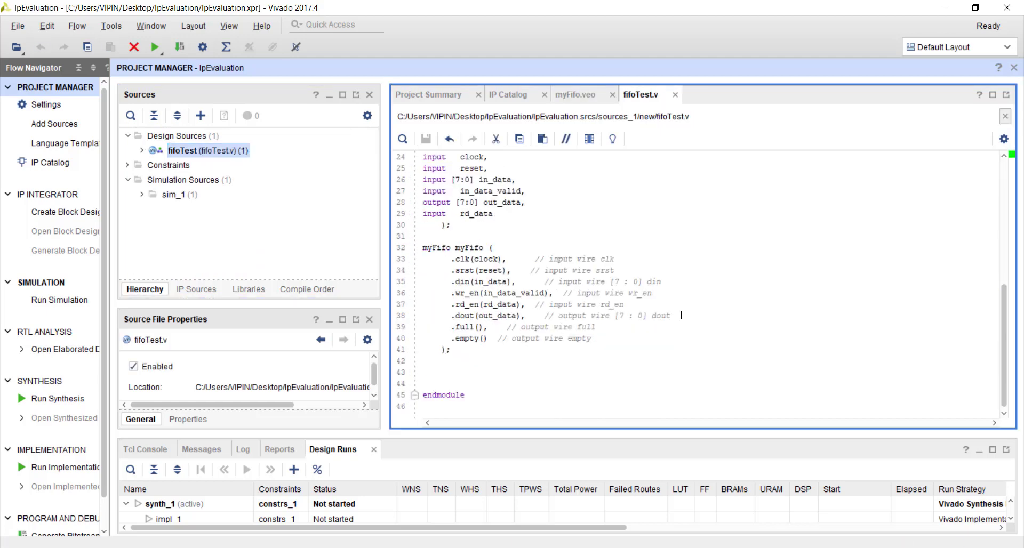
# Step: Widen the out_data output port in fifoTest.v to [31:0], change the dout comment to [31 : 0] and save the file
pyautogui.doubleClick(495, 316)
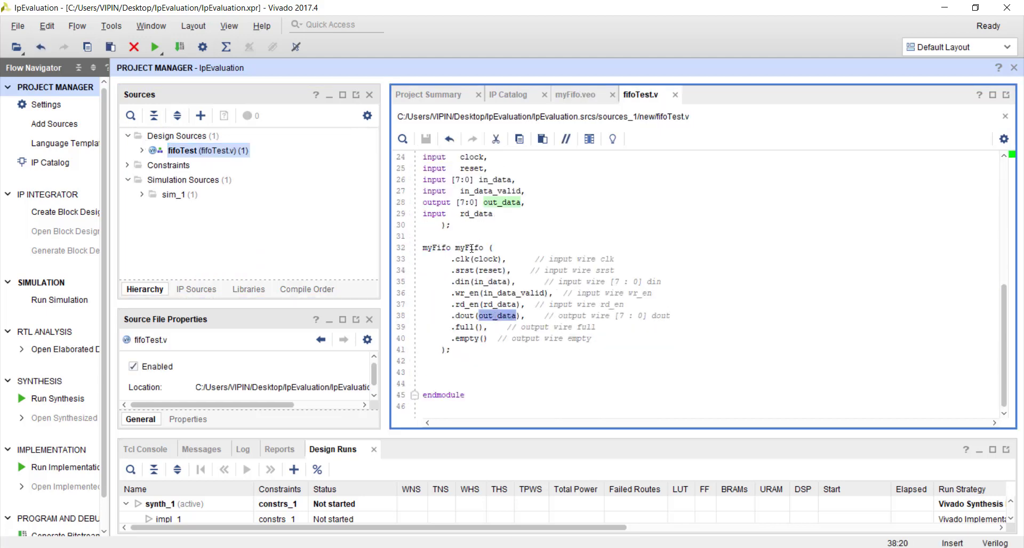
pyautogui.click(462, 202)
pyautogui.write('31')
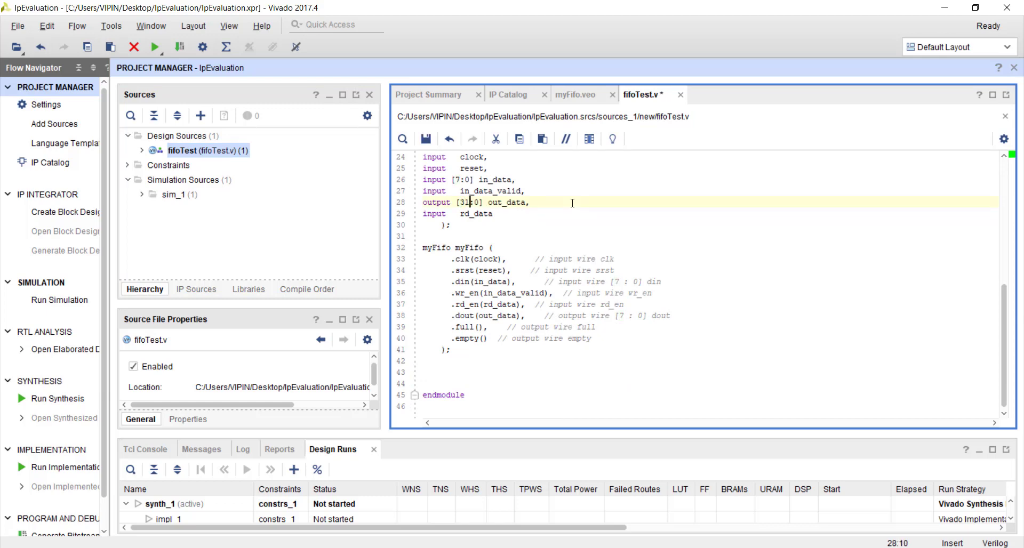
pyautogui.doubleClick(620, 316)
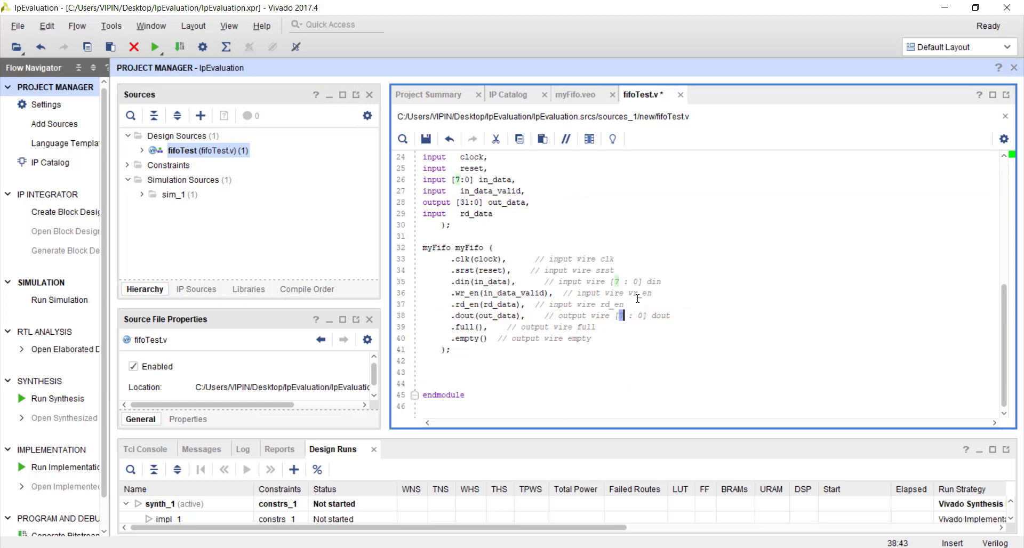
pyautogui.write('31')
pyautogui.hotkey('ctrl', 's')
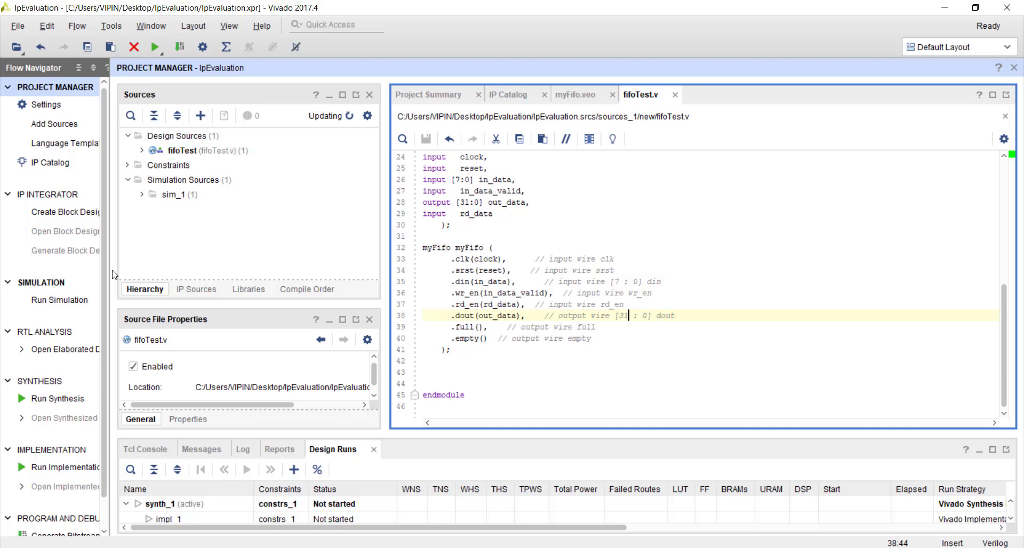
# Step: Relaunch the behavioral simulation with the updated design, check the out_data signal's width and restart the simulation from time zero
pyautogui.click(64, 304)
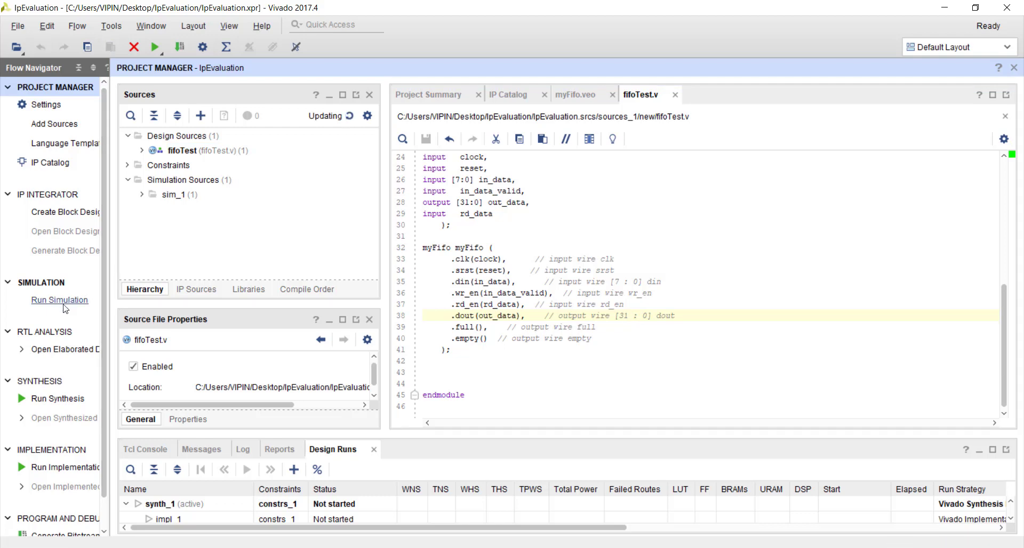
pyautogui.click(60, 300)
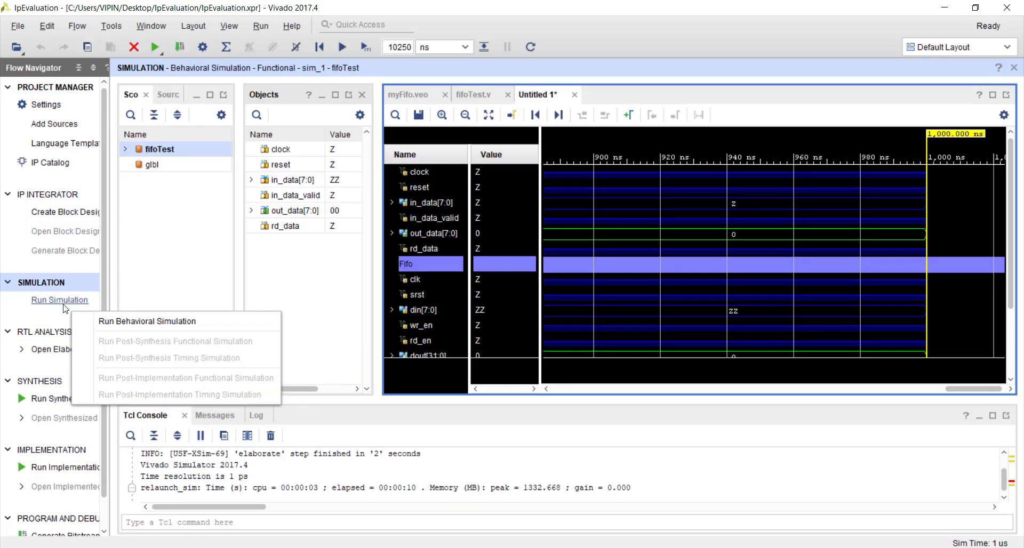
pyautogui.click(535, 49)
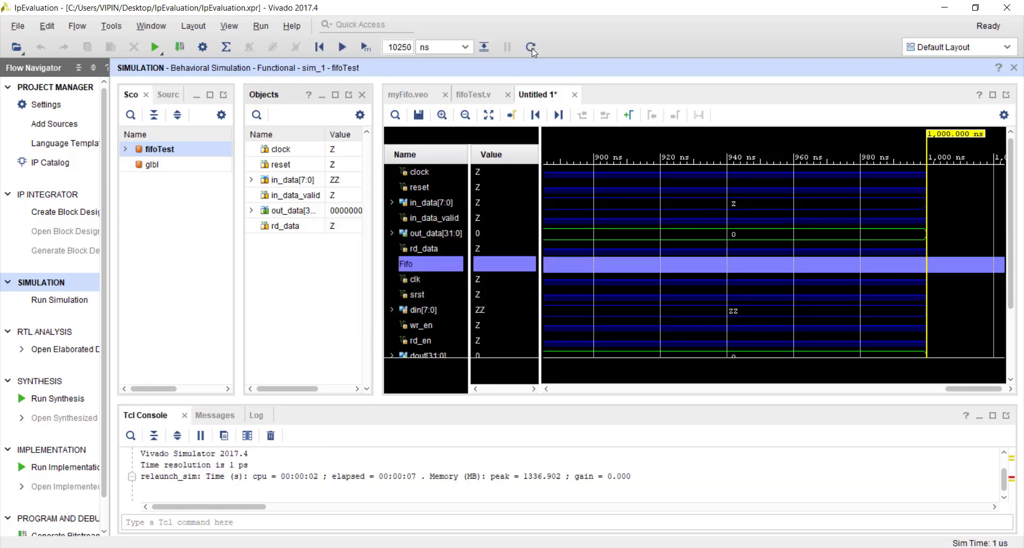
pyautogui.click(441, 235)
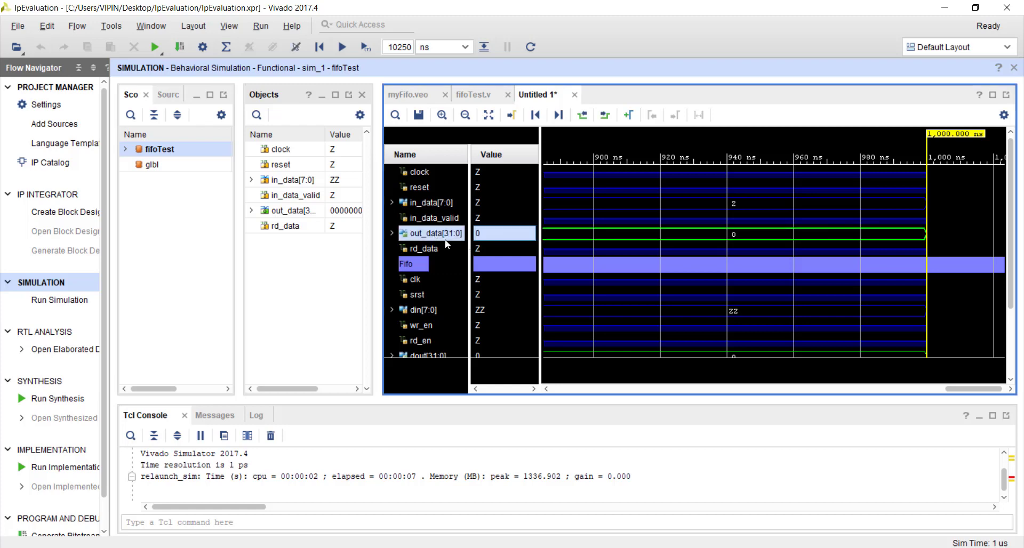
pyautogui.click(276, 518)
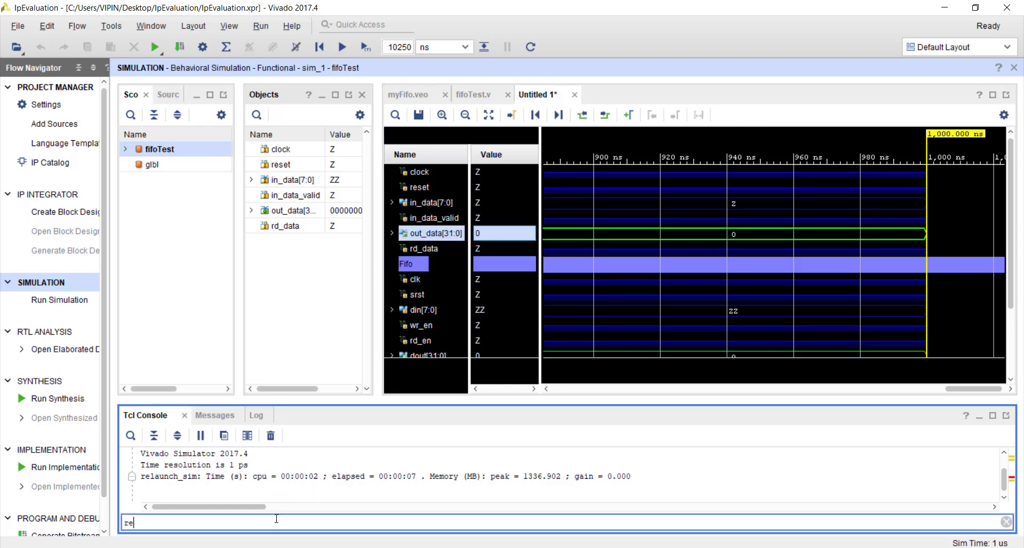
pyautogui.write('restart')
pyautogui.press('Return')
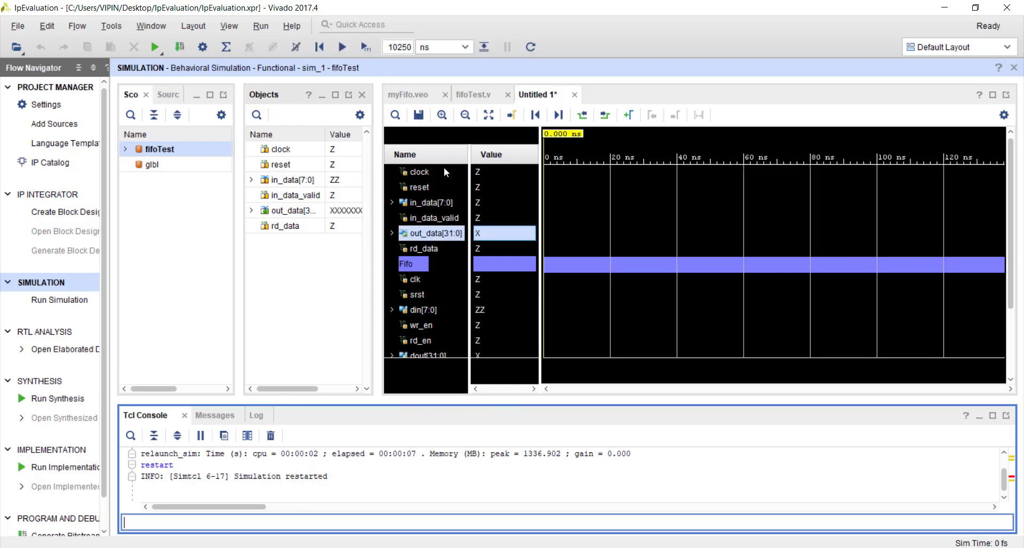
# Step: Force a clock on the clock signal with leading edge value 0, trailing edge value 1 and a 10 ns period
pyautogui.rightClick(424, 175)
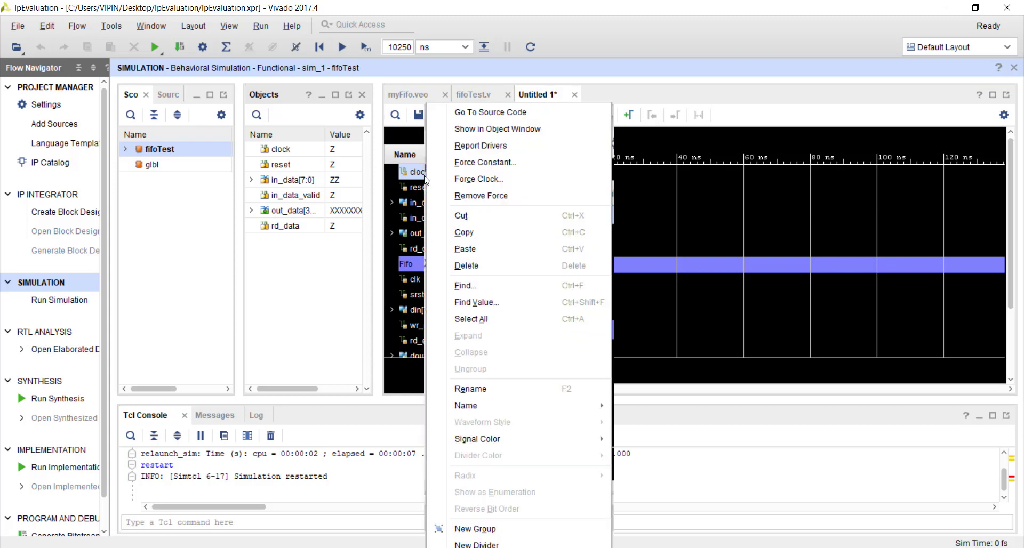
pyautogui.click(481, 179)
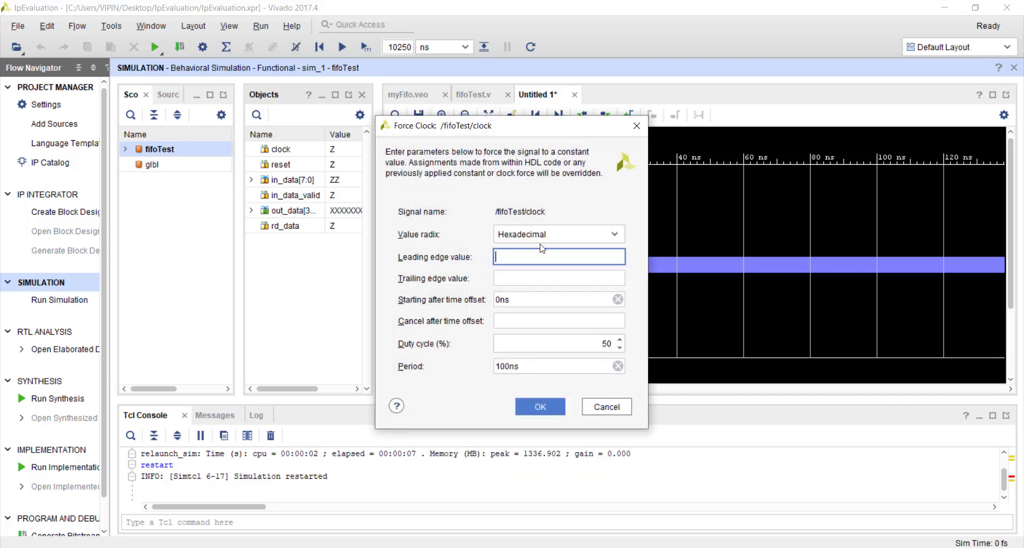
pyautogui.write('0')
pyautogui.click(532, 281)
pyautogui.write('1')
pyautogui.click(508, 366)
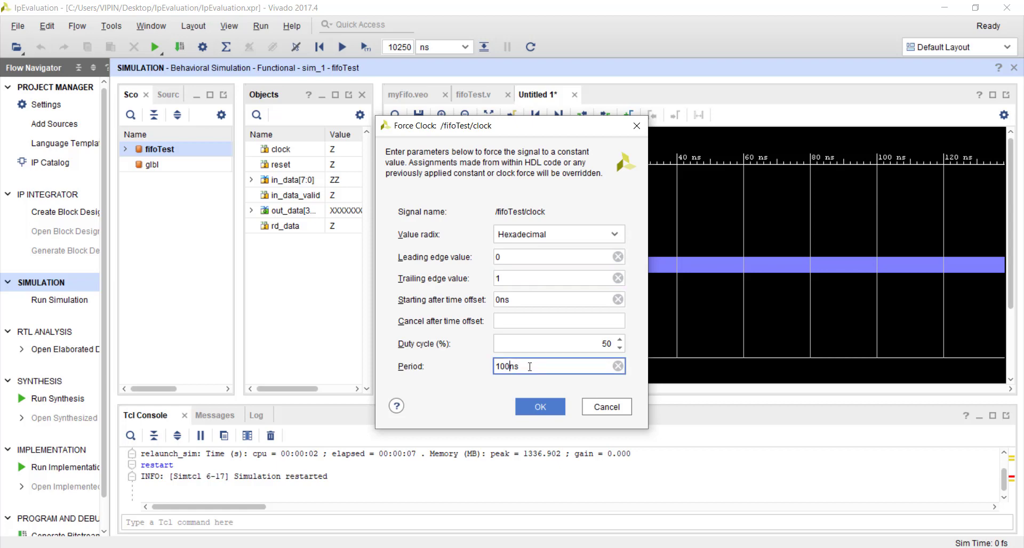
pyautogui.press('BackSpace')
pyautogui.click(536, 408)
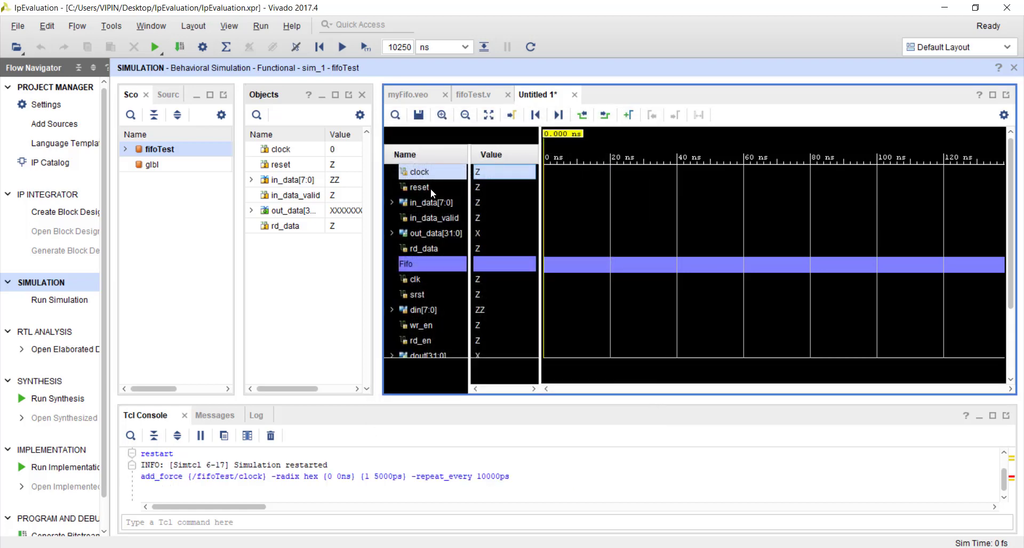
# Step: Force the reset signal to a constant 1
pyautogui.rightClick(430, 188)
pyautogui.click(494, 162)
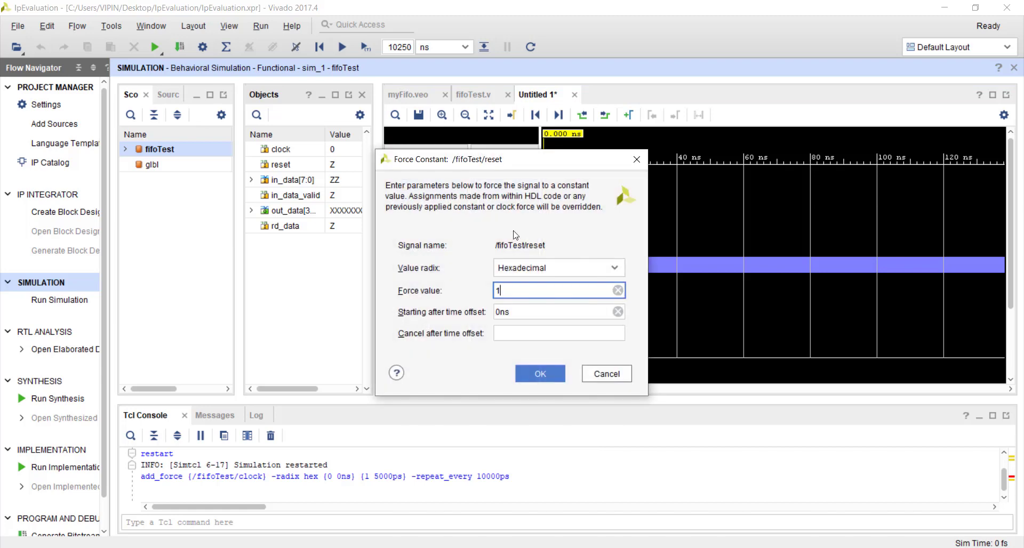
pyautogui.write('1')
pyautogui.click(536, 374)
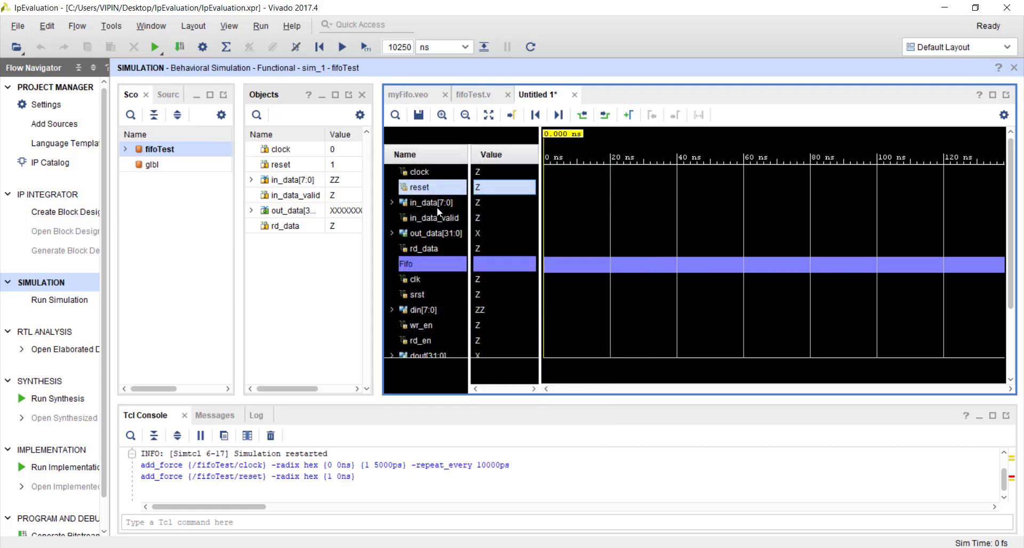
# Step: Force both the in_data and in_data_valid signals to a constant 0
pyautogui.click(437, 206)
pyautogui.rightClick(437, 206)
pyautogui.click(494, 160)
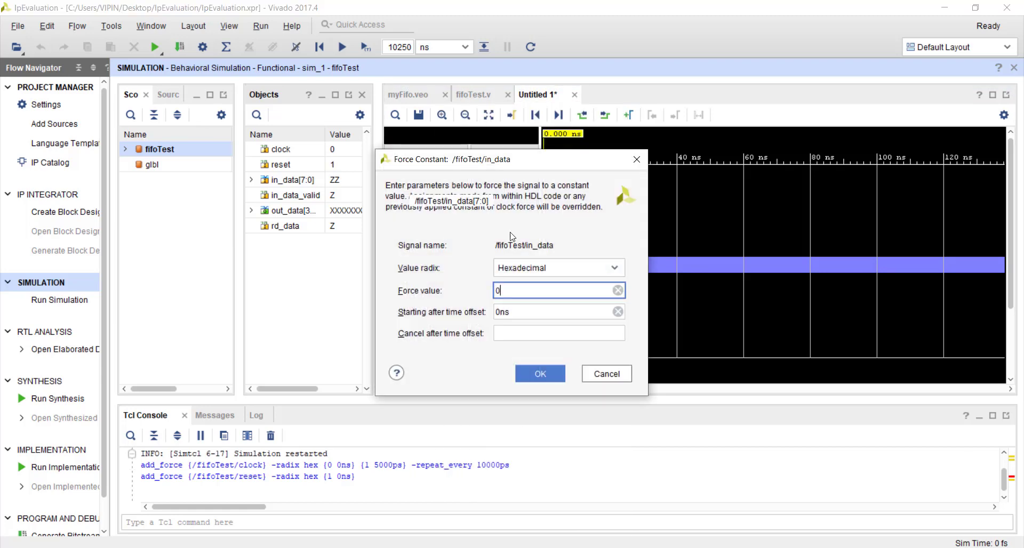
pyautogui.write('0')
pyautogui.click(539, 373)
pyautogui.rightClick(434, 220)
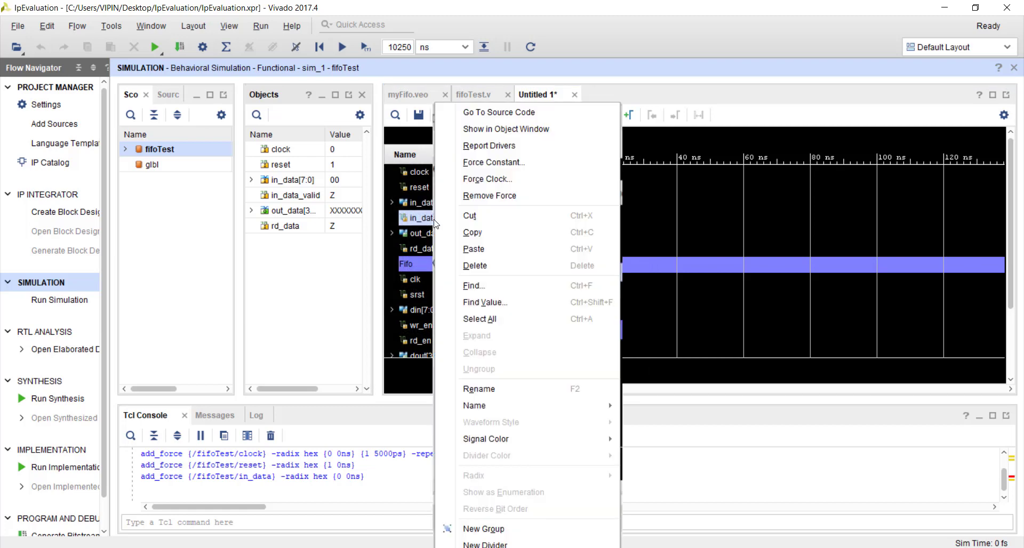
pyautogui.click(494, 162)
pyautogui.write('0')
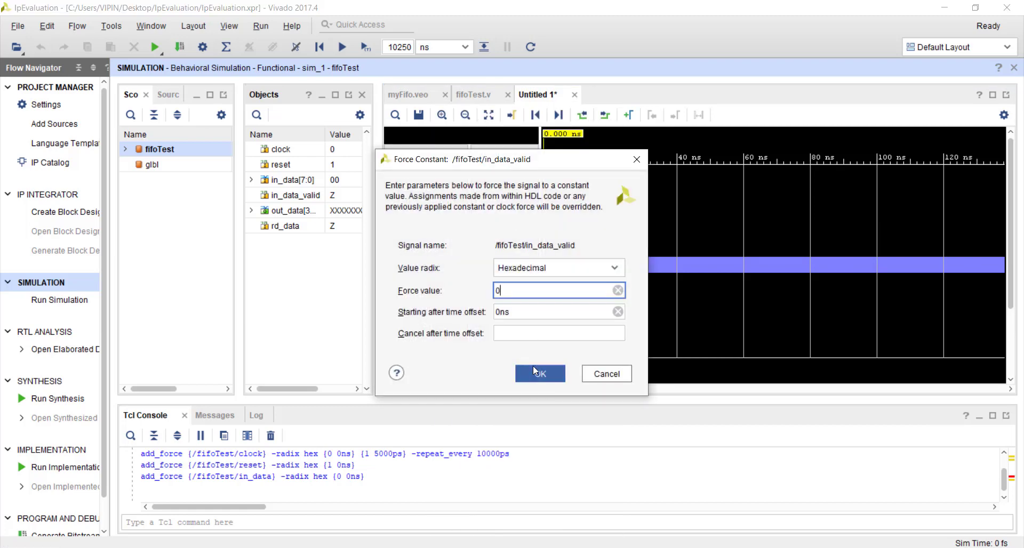
pyautogui.click(533, 366)
# Step: Force the rd_data signal to a constant 0
pyautogui.click(434, 249)
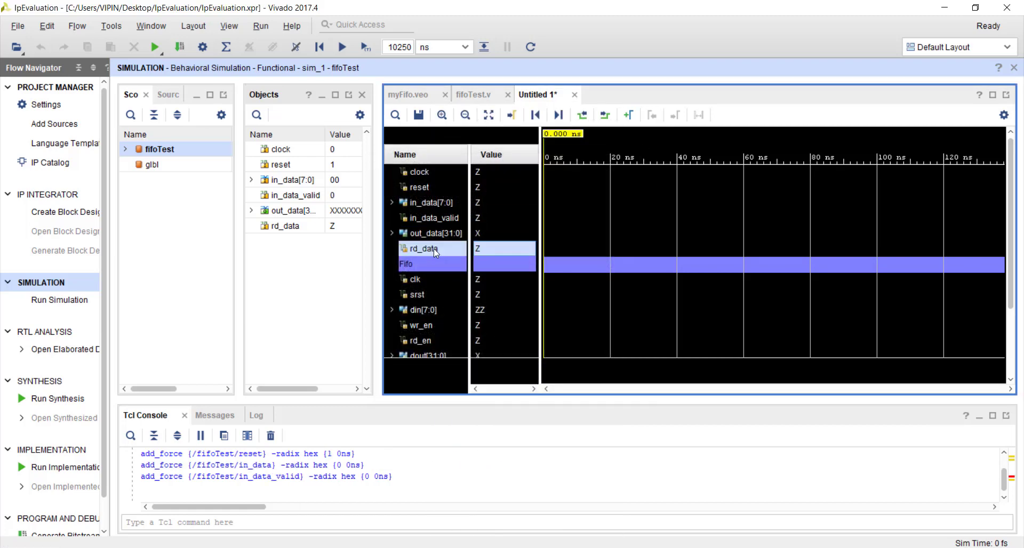
pyautogui.rightClick(434, 249)
pyautogui.click(493, 160)
pyautogui.write('0')
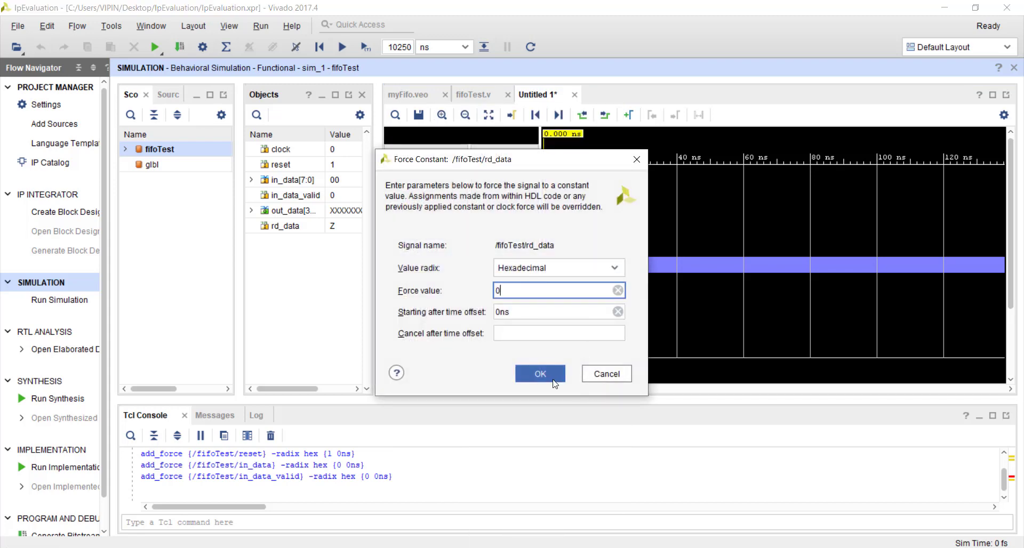
pyautogui.click(555, 382)
# Step: Run the simulation for 10250 ns and check the FIFO's dout, full and empty signals in the waveform
pyautogui.click(366, 47)
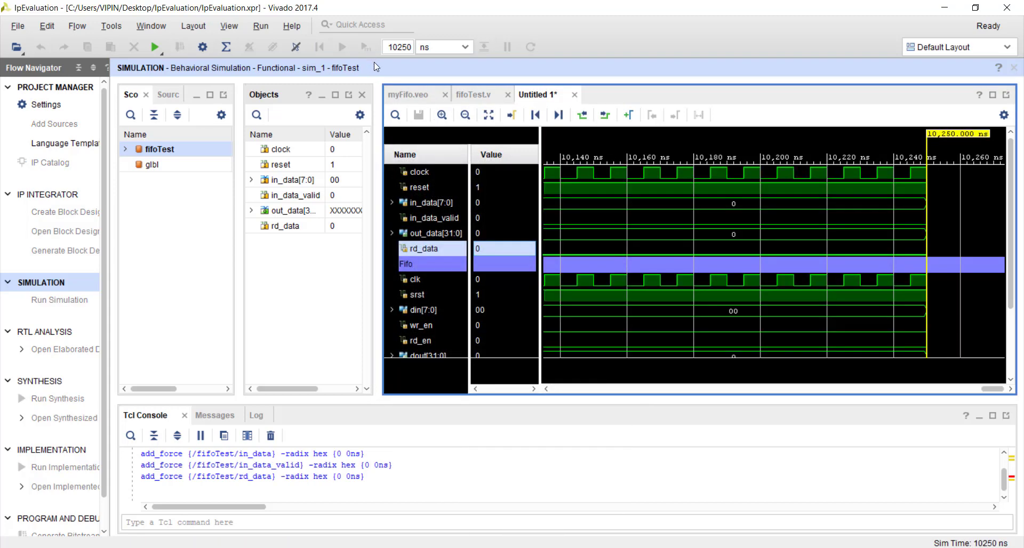
pyautogui.moveTo(991, 389); pyautogui.dragTo(480, 368)
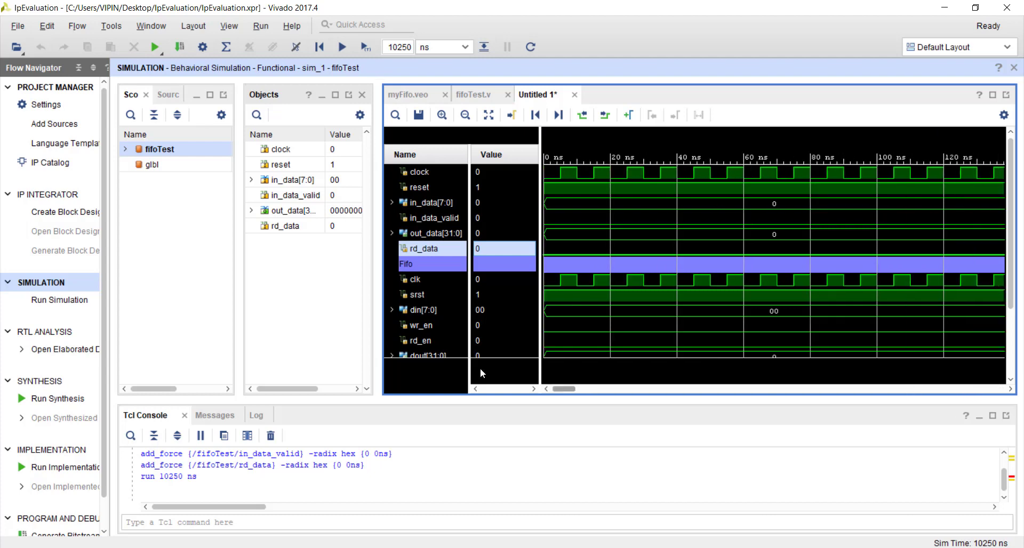
pyautogui.click(720, 287)
pyautogui.scroll(-5, 715, 292)
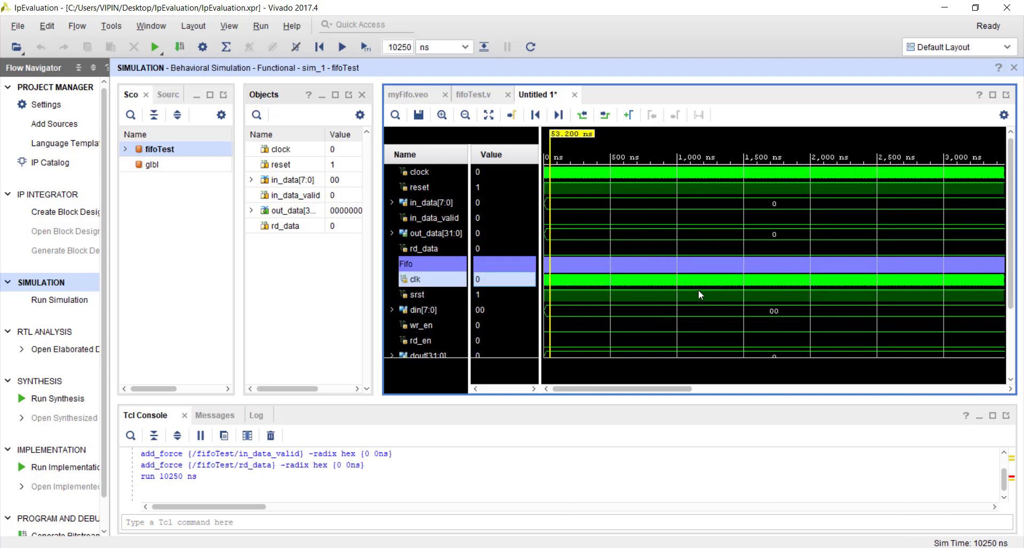
pyautogui.scroll(-4, 696, 277)
pyautogui.scroll(-2, 667, 271)
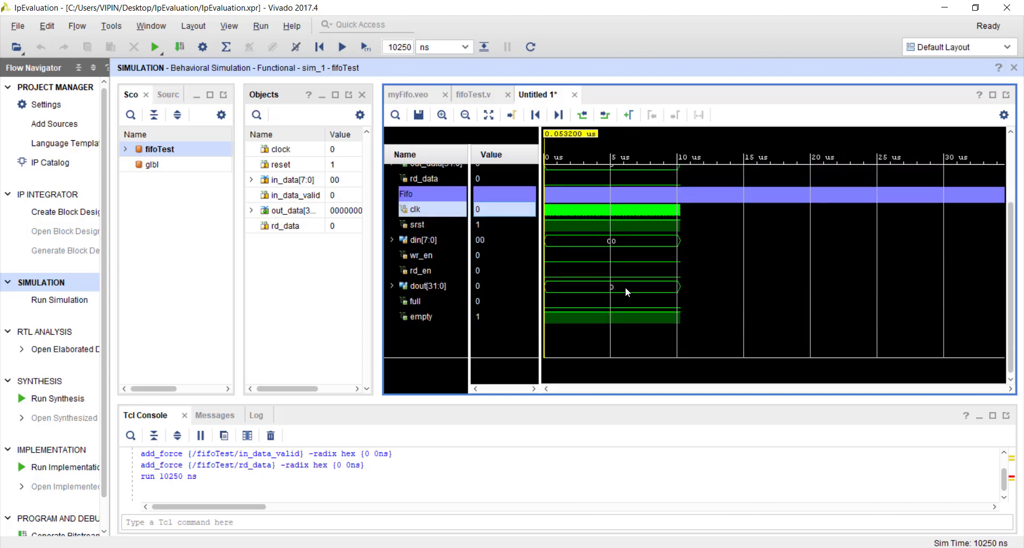
pyautogui.scroll(2, 618, 179)
pyautogui.scroll(-1, 441, 334)
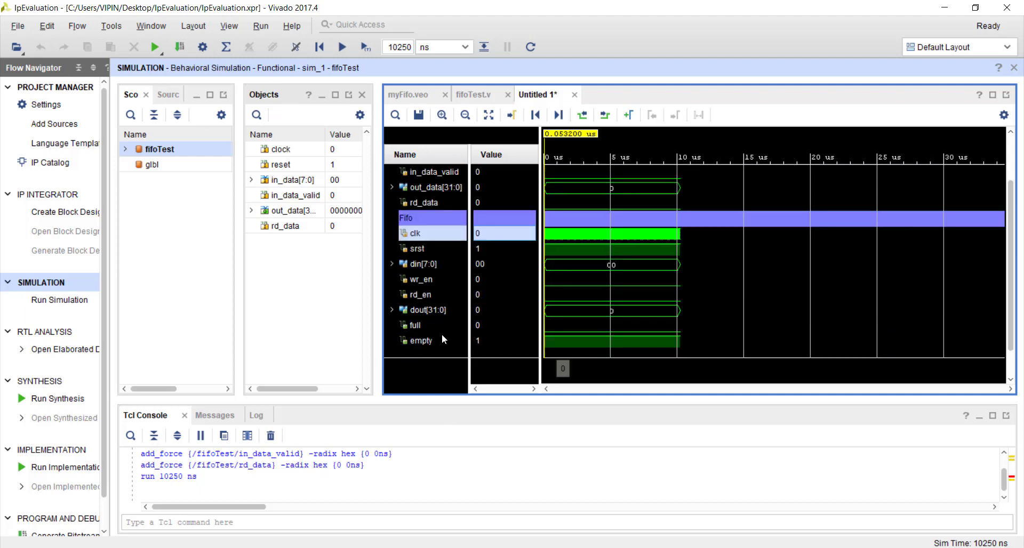
pyautogui.click(412, 342)
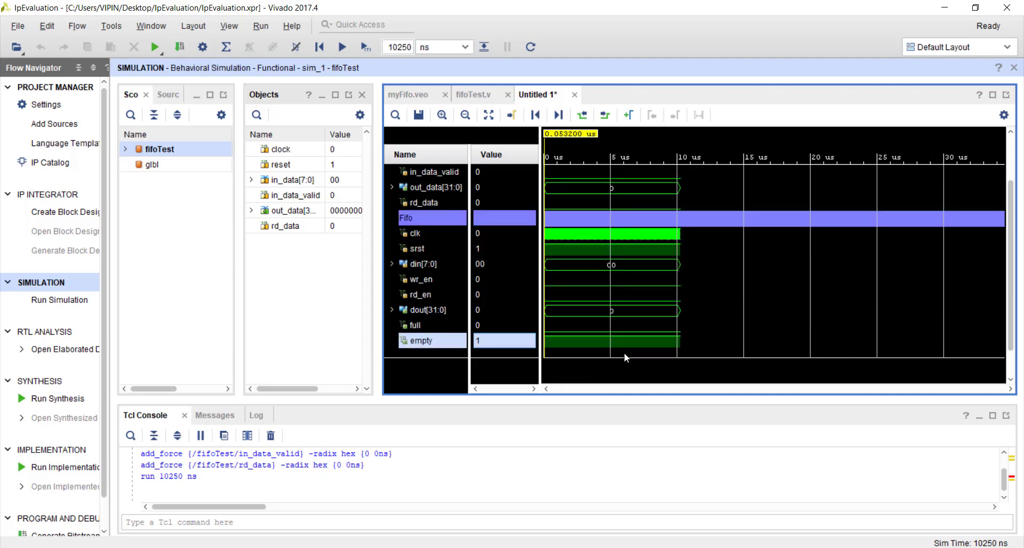
pyautogui.scroll(1, 621, 315)
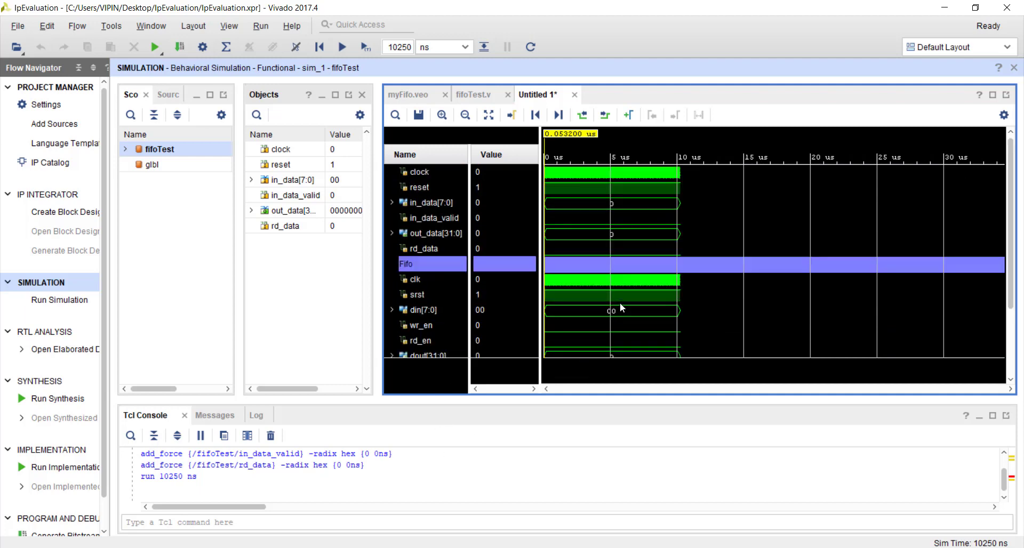
# Step: Release the reset by forcing the reset signal to a constant 0
pyautogui.rightClick(417, 187)
pyautogui.click(490, 161)
pyautogui.write('0')
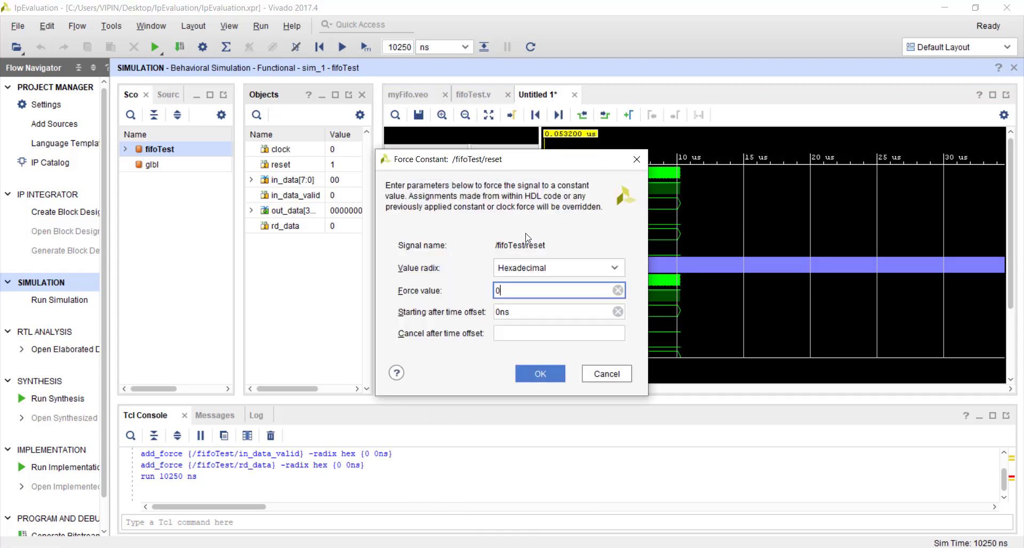
pyautogui.click(541, 374)
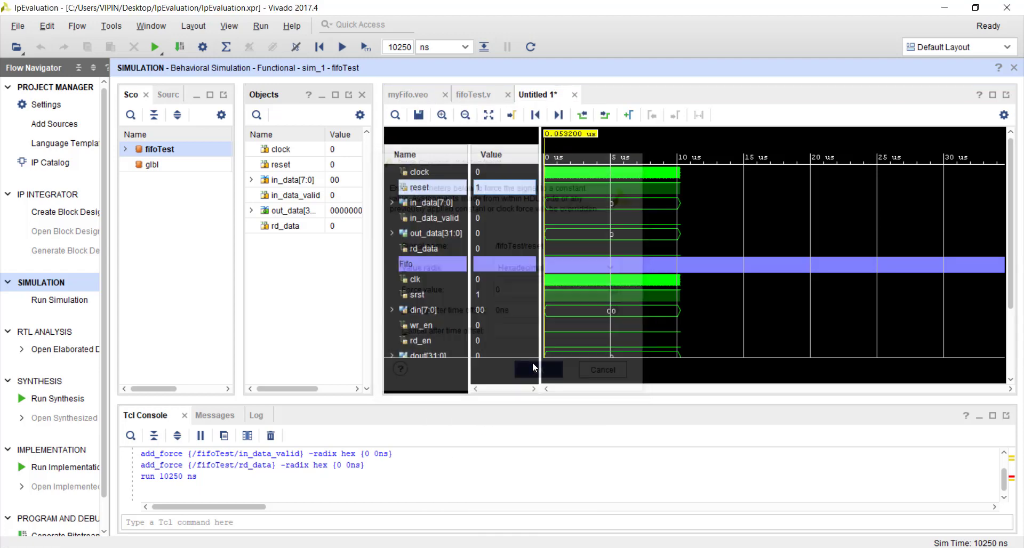
# Step: Set the simulation run time to 10 ns, run four such steps and inspect the waveform around the reset release
pyautogui.click(412, 47)
pyautogui.press('BackSpace')
pyautogui.press('BackSpace')
pyautogui.press('BackSpace')
pyautogui.press('BackSpace')
pyautogui.press('BackSpace')
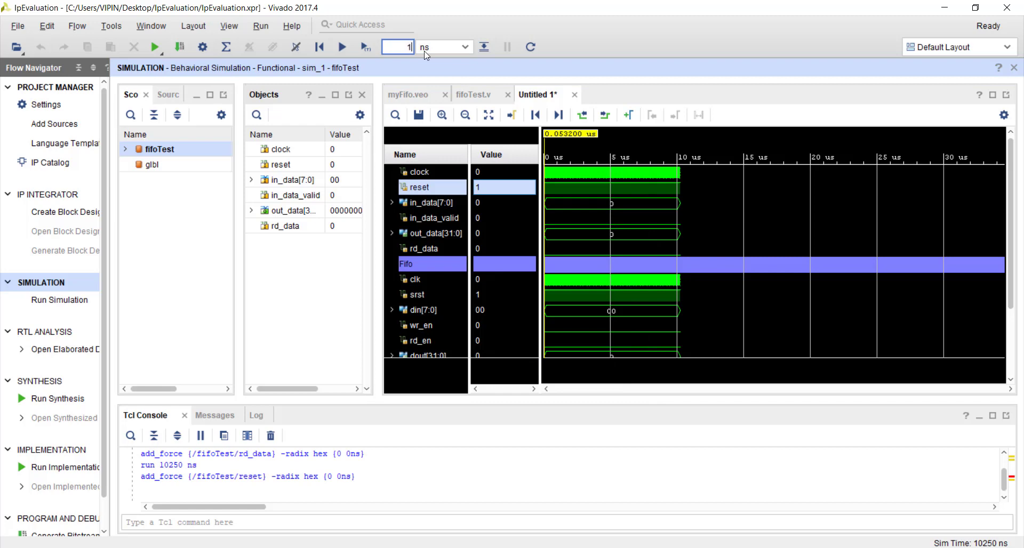
pyautogui.write('10')
pyautogui.click(367, 48)
pyautogui.click(369, 48)
pyautogui.click(369, 48)
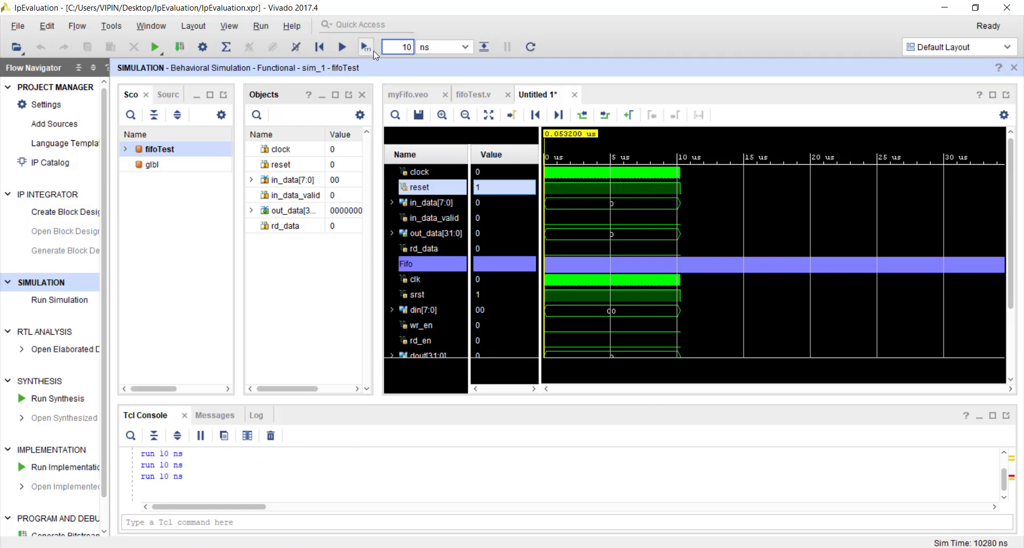
pyautogui.click(680, 190)
pyautogui.scroll(4, 702, 209)
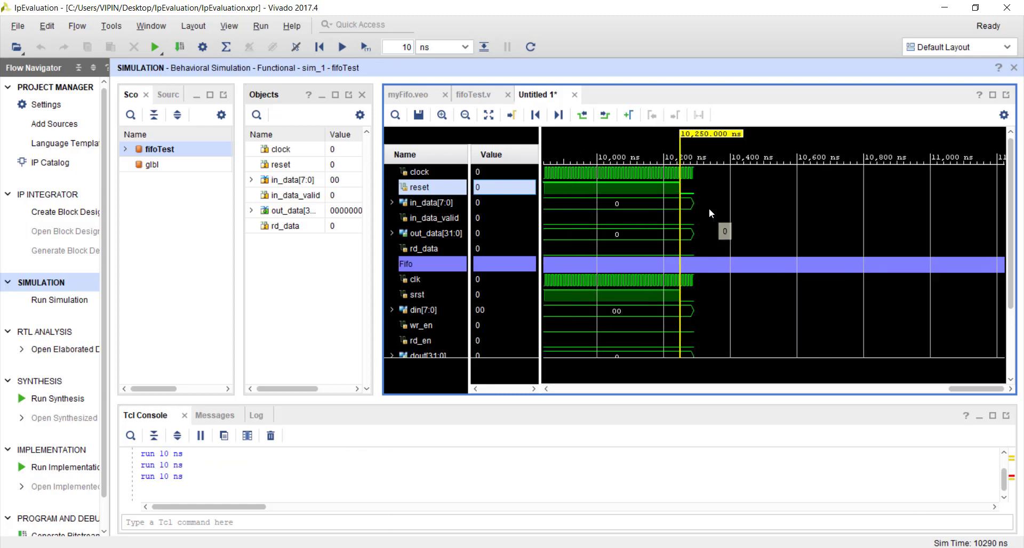
pyautogui.scroll(4, 710, 214)
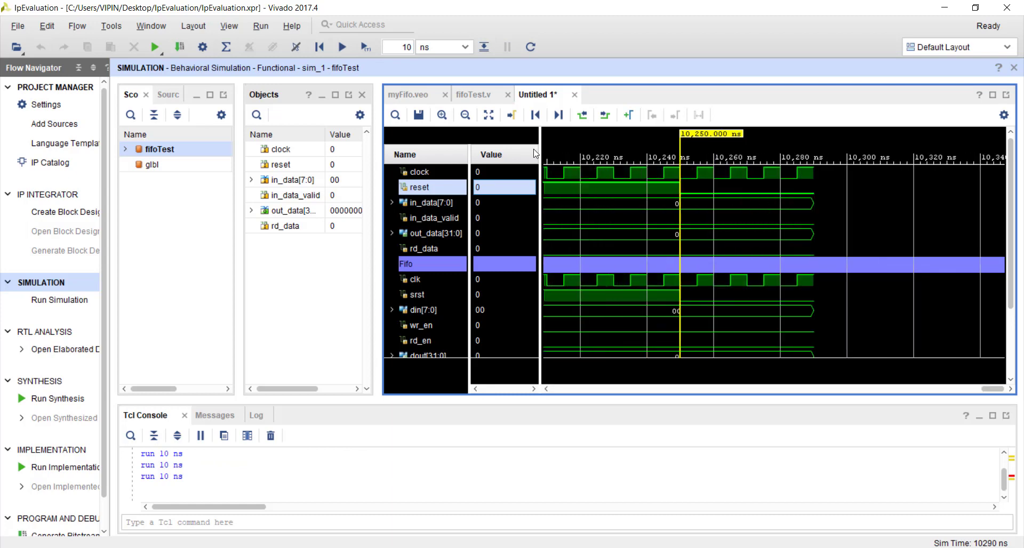
# Step: Set the simulation run time to 5 ns and advance the simulation by one such step
pyautogui.click(413, 47)
pyautogui.press('BackSpace')
pyautogui.press('BackSpace')
pyautogui.write('5')
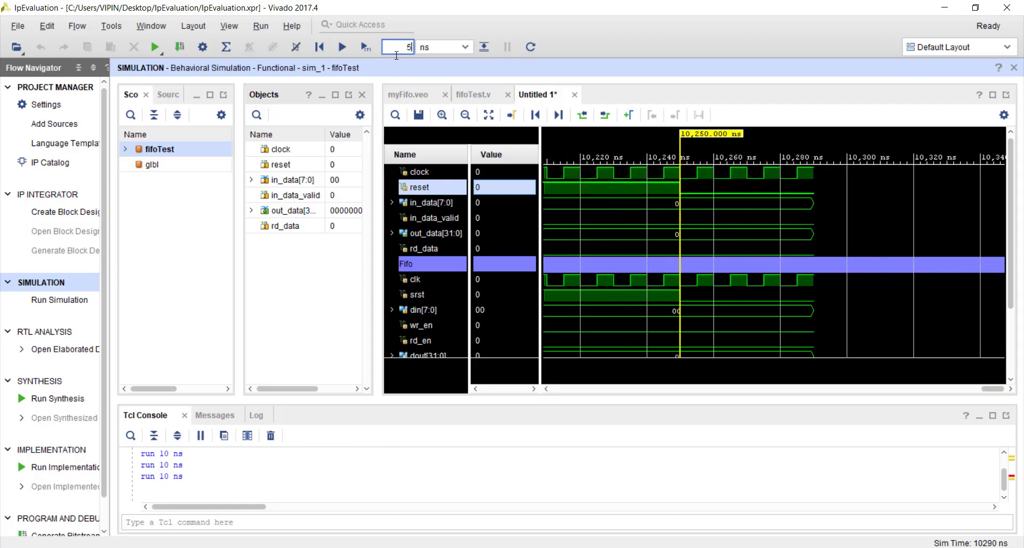
pyautogui.click(365, 47)
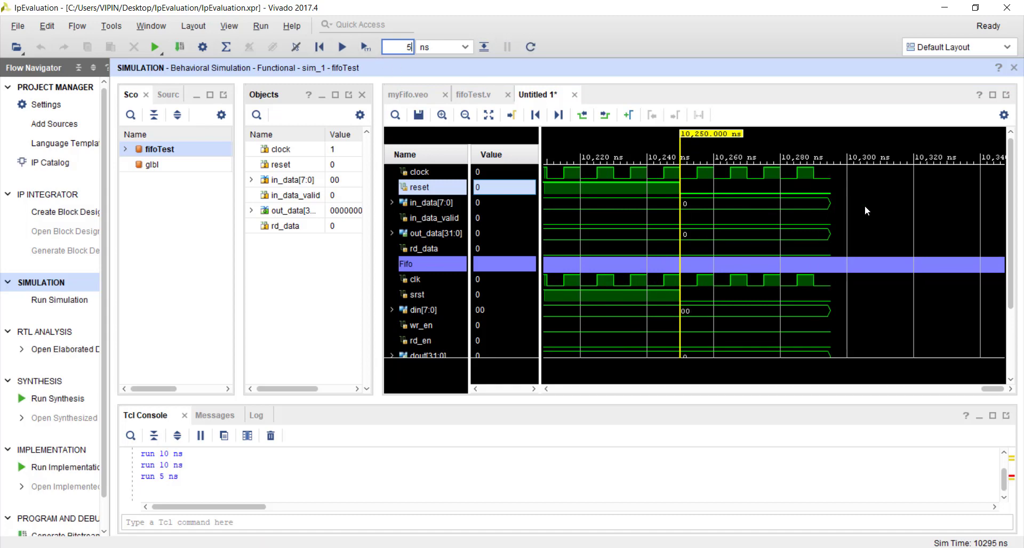
# Step: Set the run time to 10 ns and force in_data to the constant hexadecimal value a5
pyautogui.click(413, 49)
pyautogui.press('BackSpace')
pyautogui.write('10')
pyautogui.rightClick(431, 201)
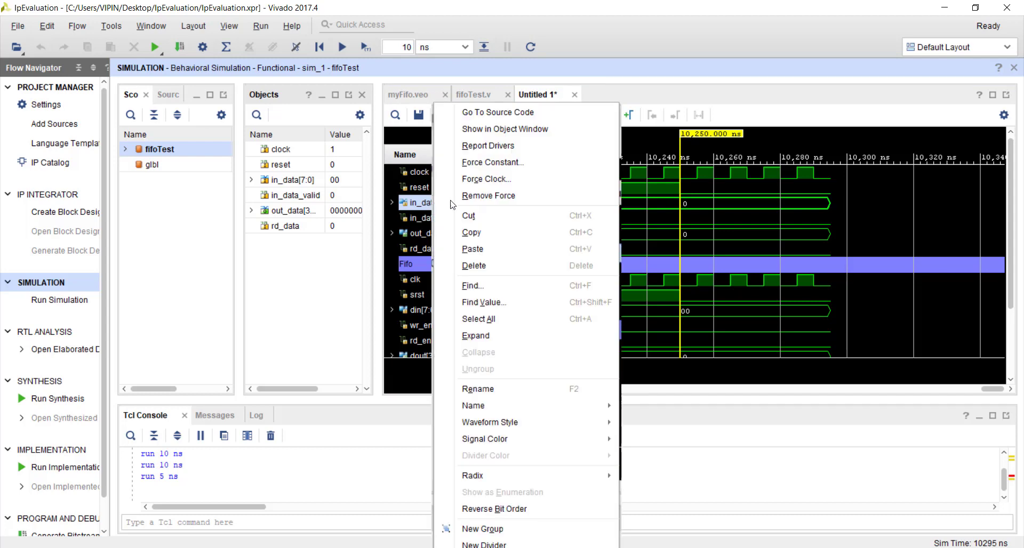
pyautogui.click(491, 162)
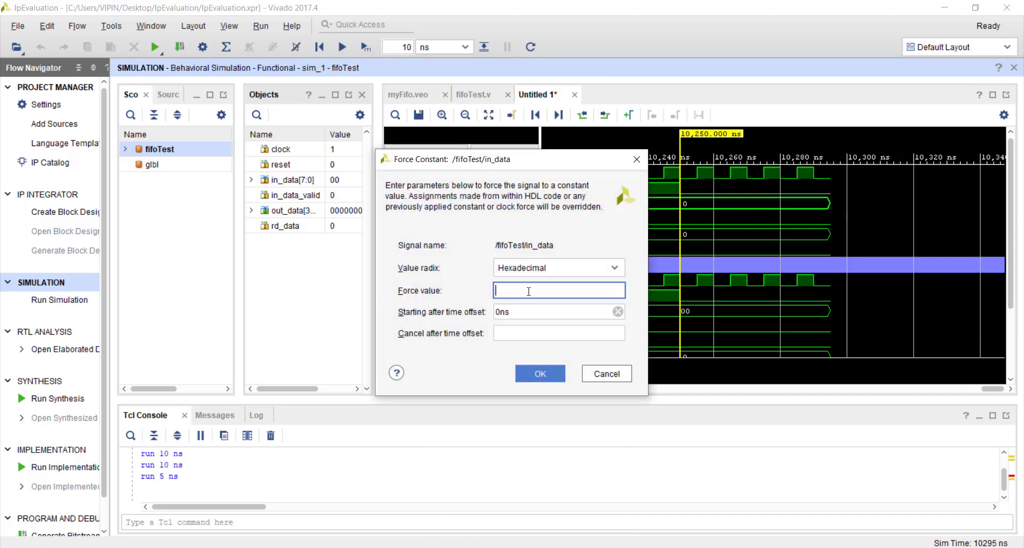
pyautogui.write('a5')
pyautogui.click(528, 374)
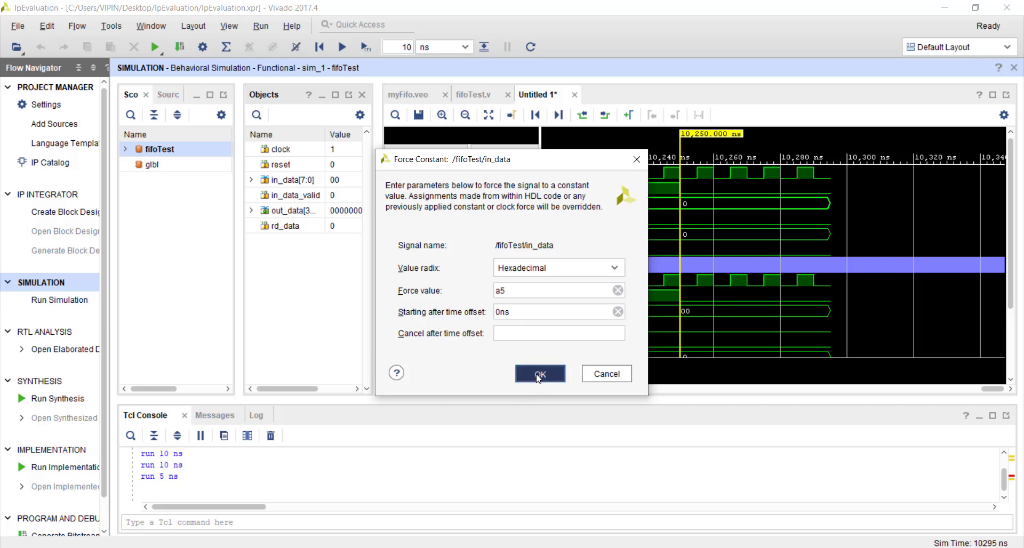
# Step: Force in_data_valid to a constant 1 and run the simulation for 10 ns
pyautogui.click(439, 221)
pyautogui.rightClick(439, 221)
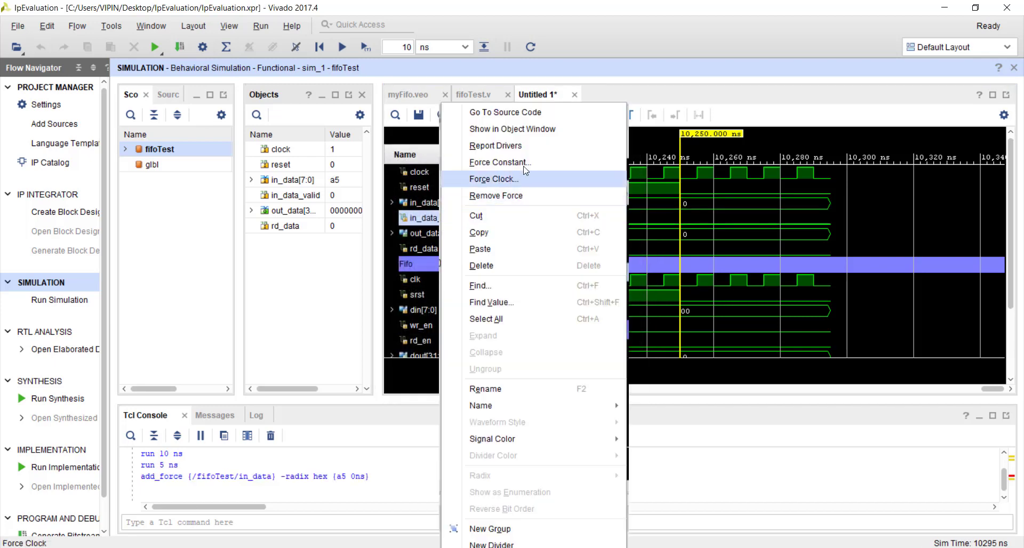
pyautogui.click(504, 160)
pyautogui.write('1')
pyautogui.click(546, 369)
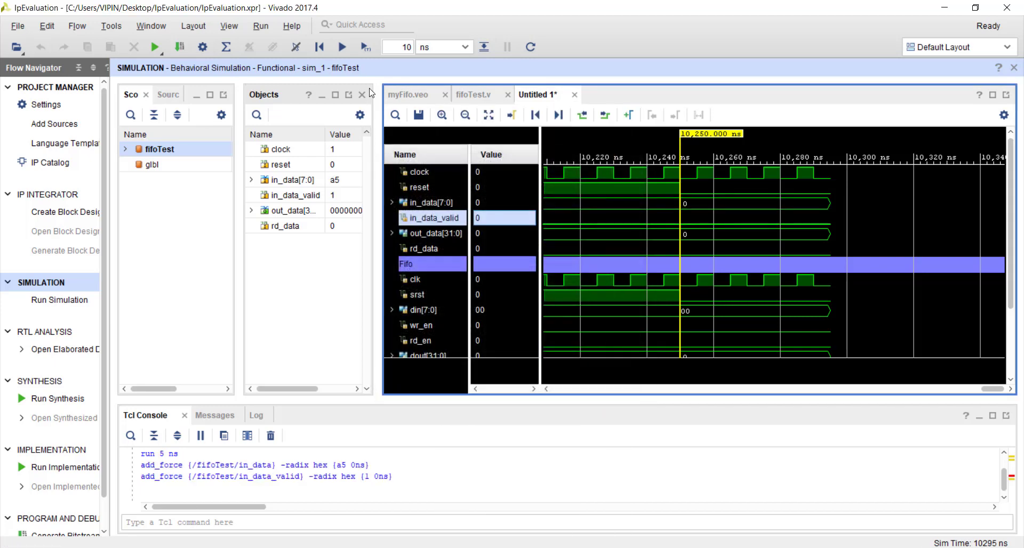
pyautogui.click(367, 48)
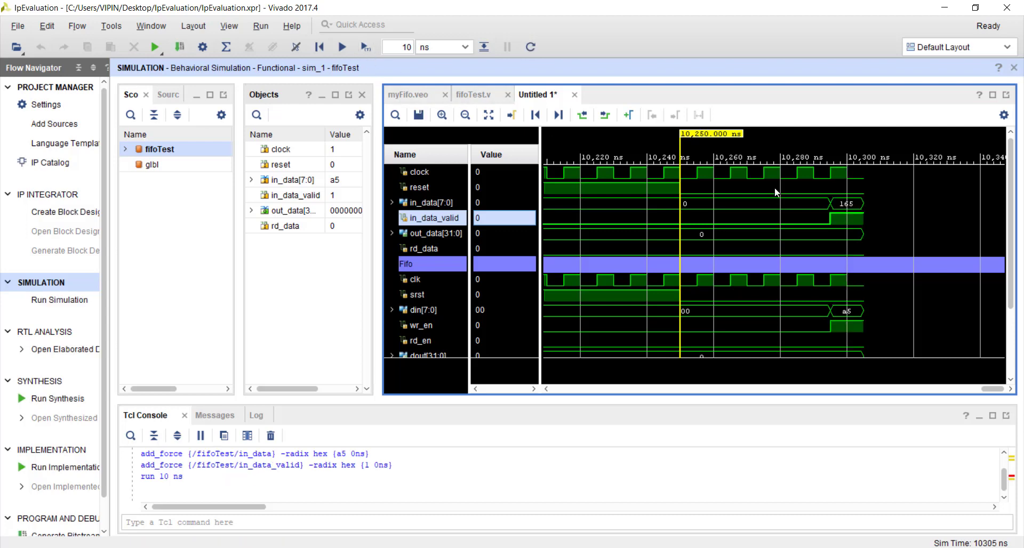
# Step: Display in_data[7:0] in hexadecimal radix and inspect the FIFO signals at the 10,295 ns rising edge of wr_en
pyautogui.rightClick(431, 207)
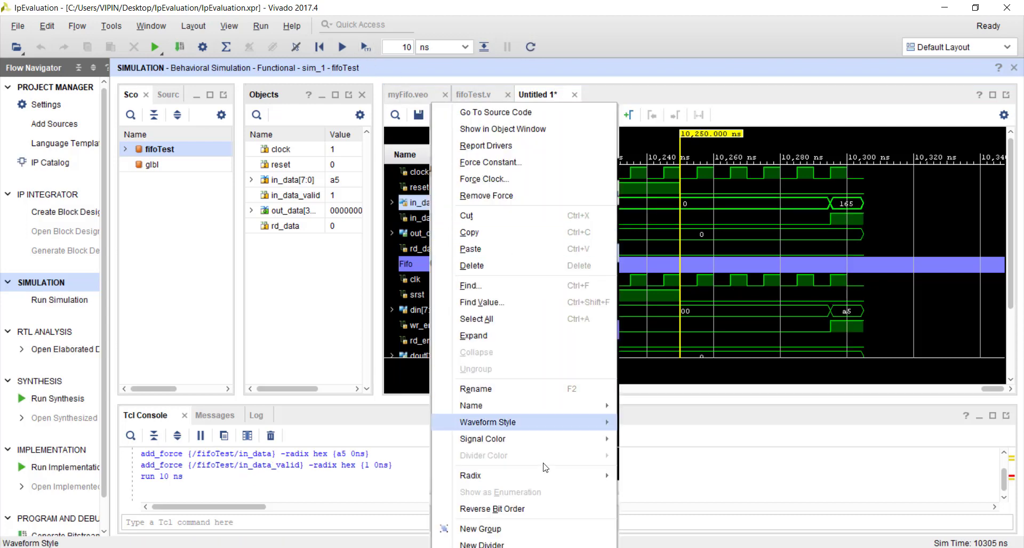
pyautogui.moveTo(534, 475)
pyautogui.click(688, 349)
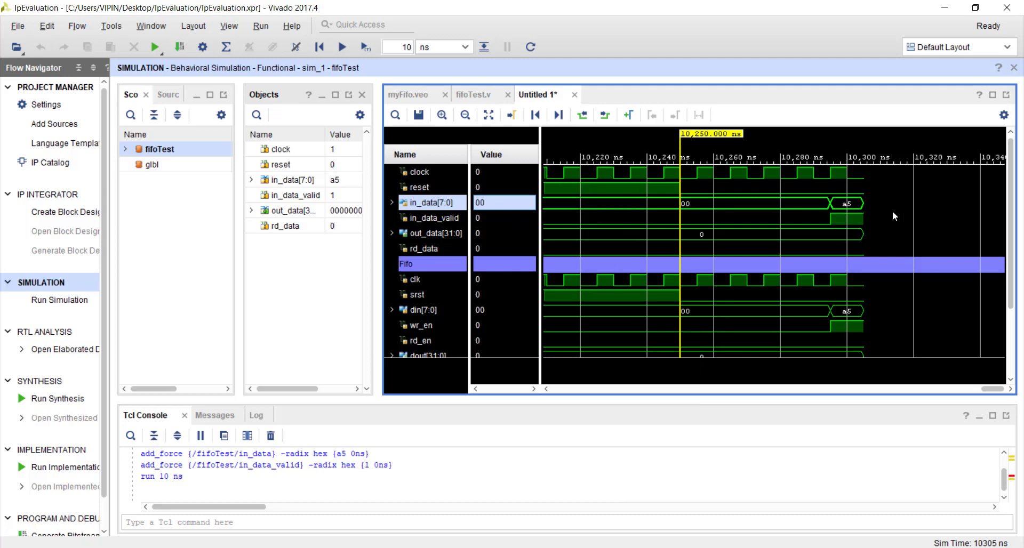
pyautogui.click(837, 324)
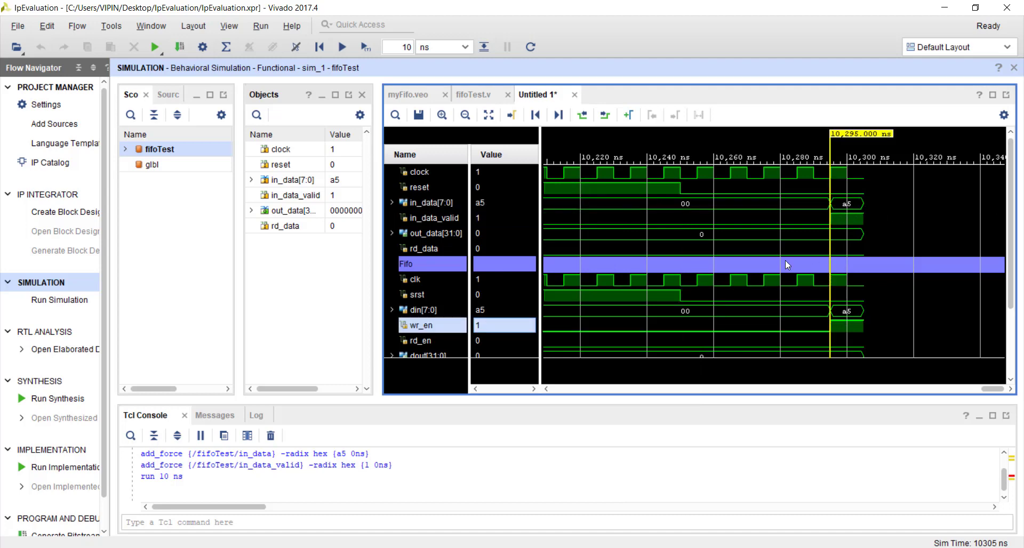
pyautogui.click(448, 204)
pyautogui.scroll(-2, 682, 290)
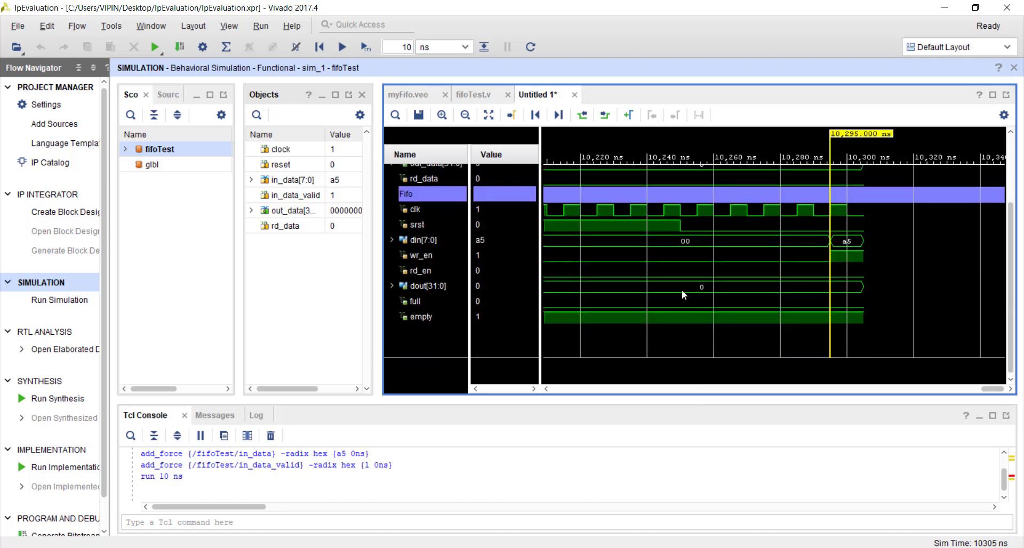
pyautogui.scroll(2, 682, 290)
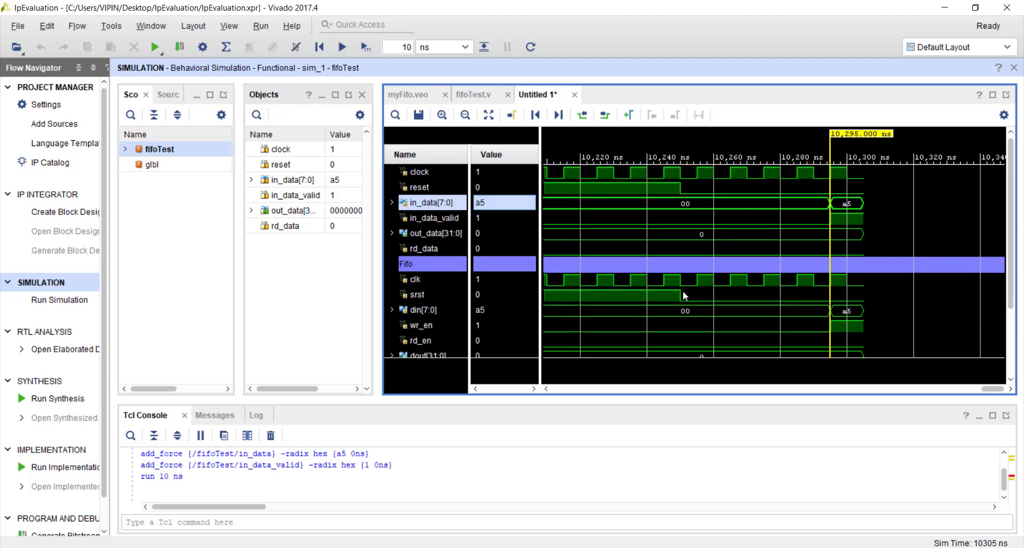
# Step: Force in_data to the constant hexadecimal value f1 and run the simulation for 10 ns
pyautogui.rightClick(442, 203)
pyautogui.click(503, 162)
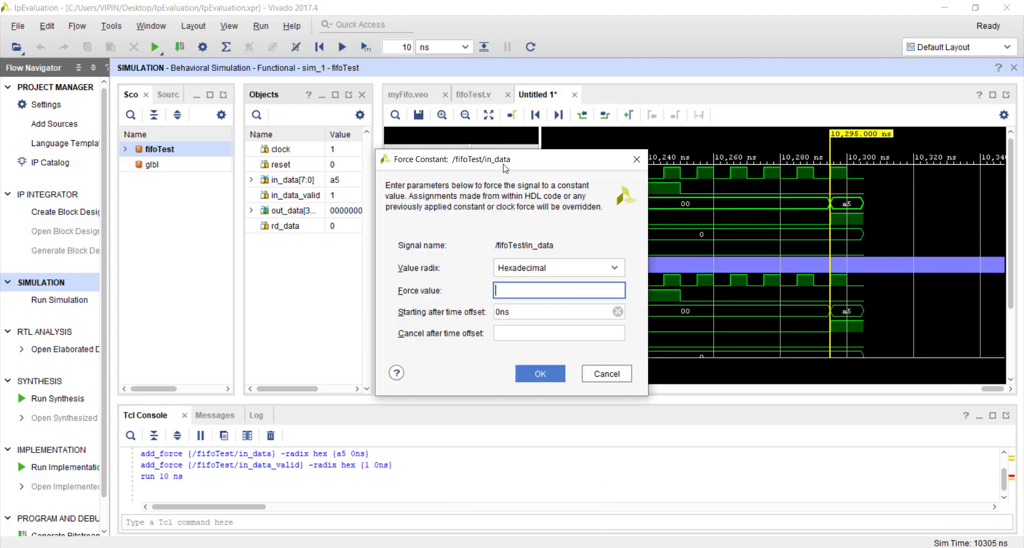
pyautogui.write('f1')
pyautogui.click(540, 373)
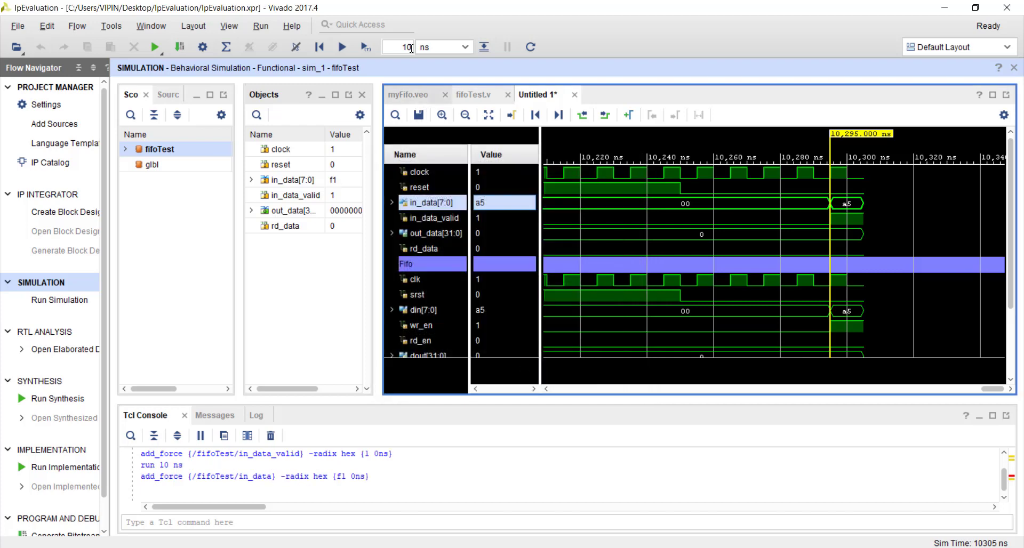
pyautogui.click(365, 47)
# Step: Examine the FIFO's din, wr_en, dout and empty waveforms around 10,305 ns
pyautogui.scroll(-3, 830, 226)
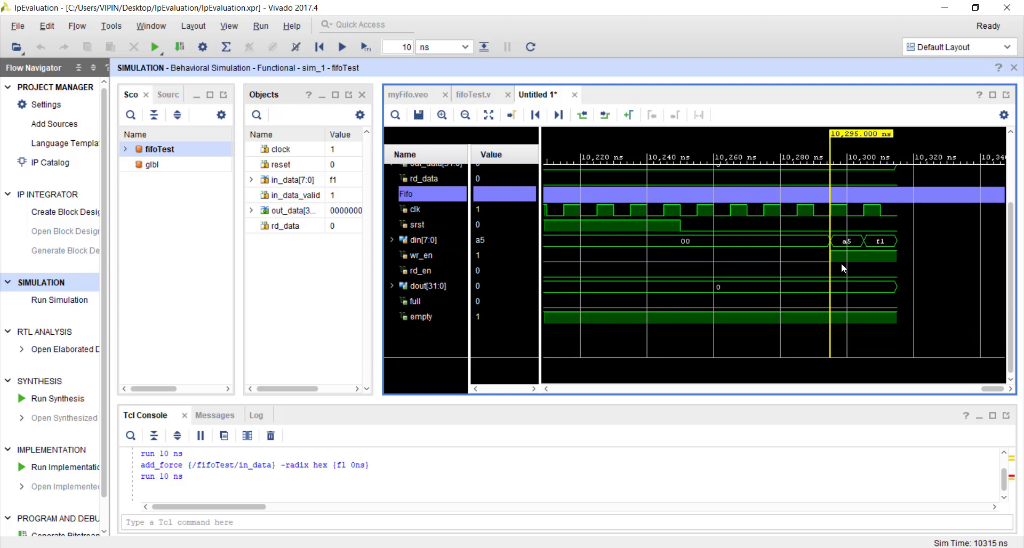
pyautogui.scroll(3, 833, 272)
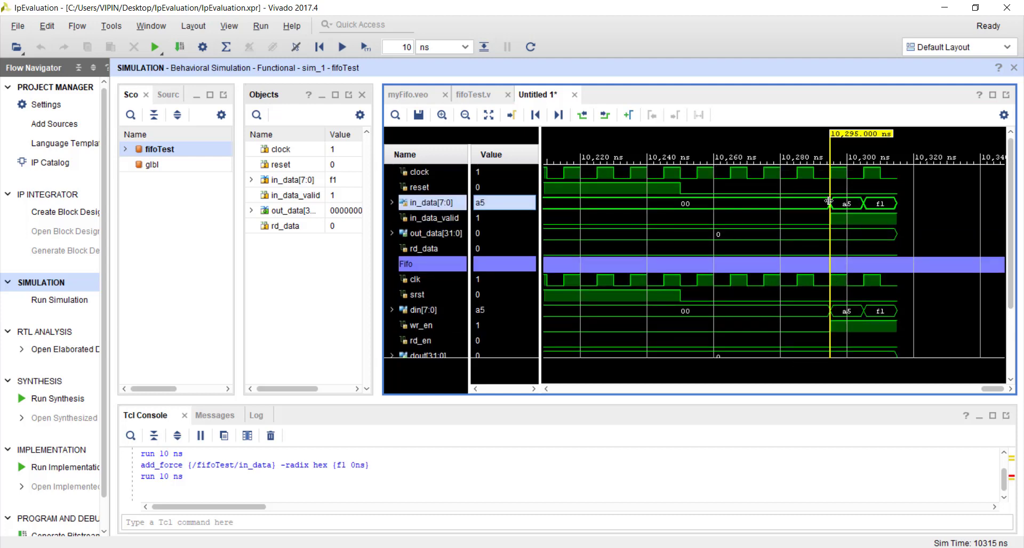
pyautogui.click(862, 207)
pyautogui.scroll(-3, 836, 229)
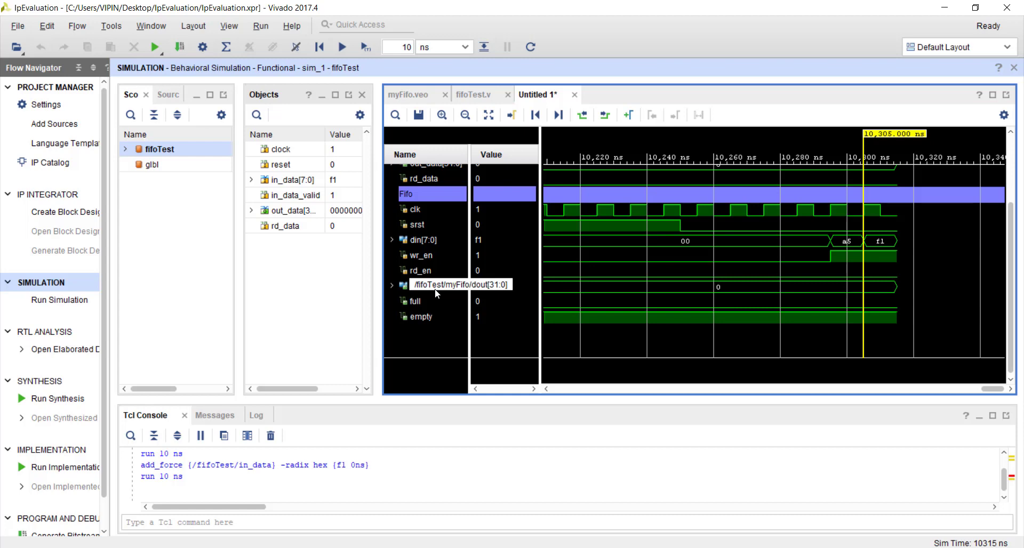
pyautogui.moveTo(555, 315)
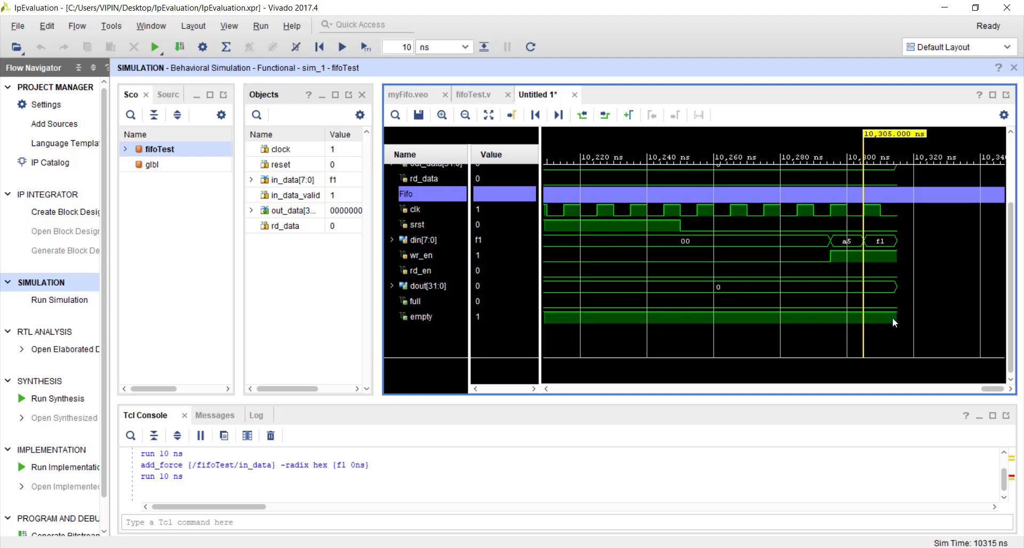
pyautogui.scroll(3, 892, 318)
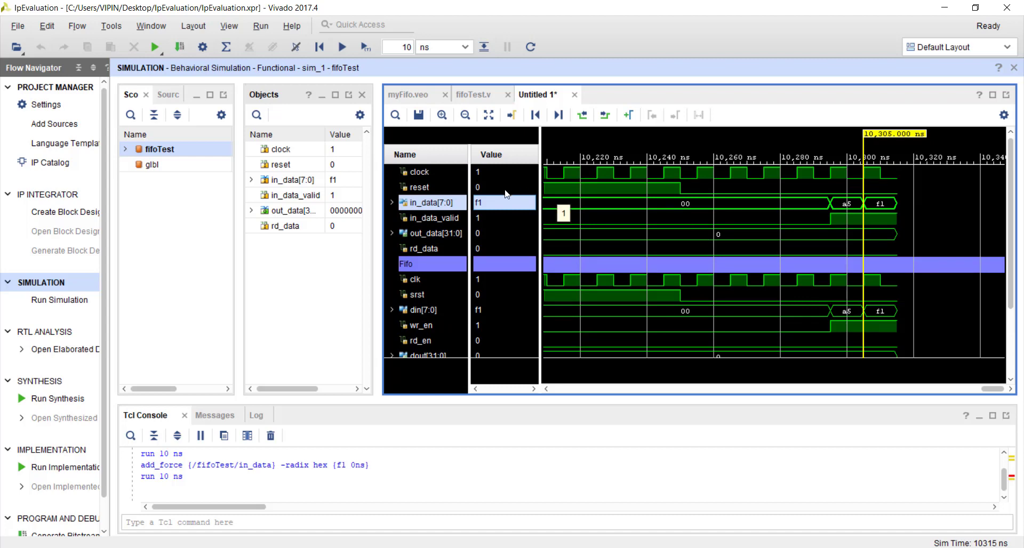
# Step: Force in_data to the constant hexadecimal value 12 and run the simulation for 10 ns
pyautogui.rightClick(455, 203)
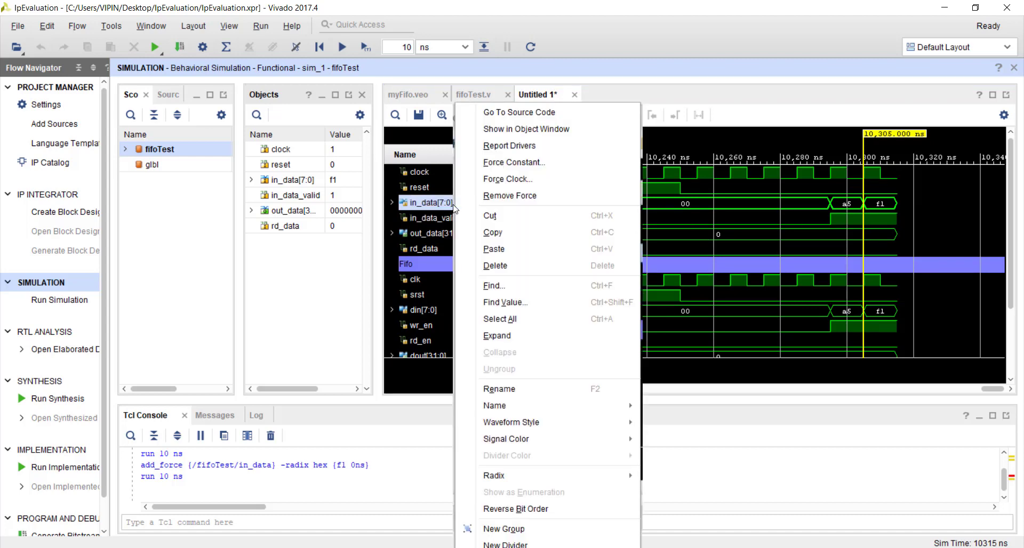
pyautogui.click(546, 170)
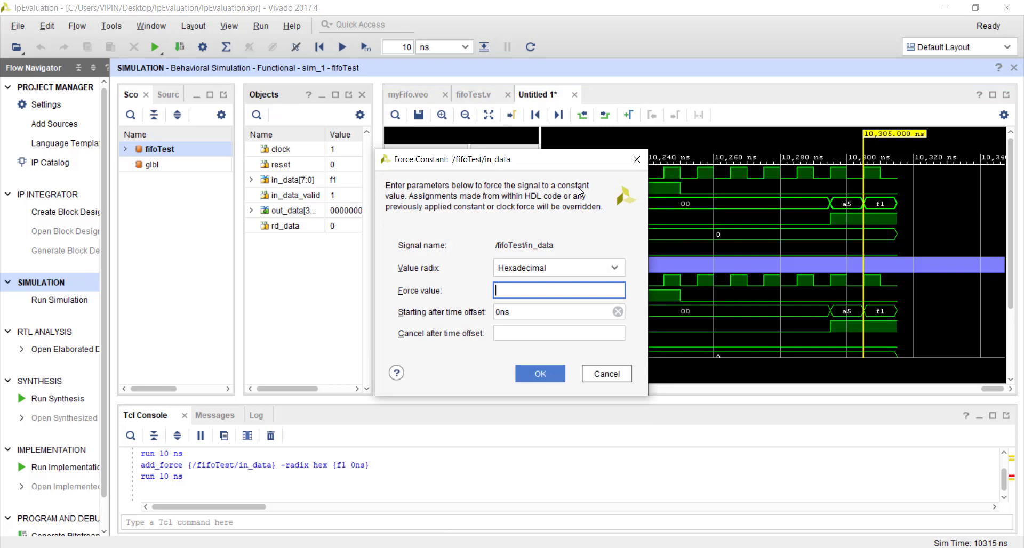
pyautogui.write('12')
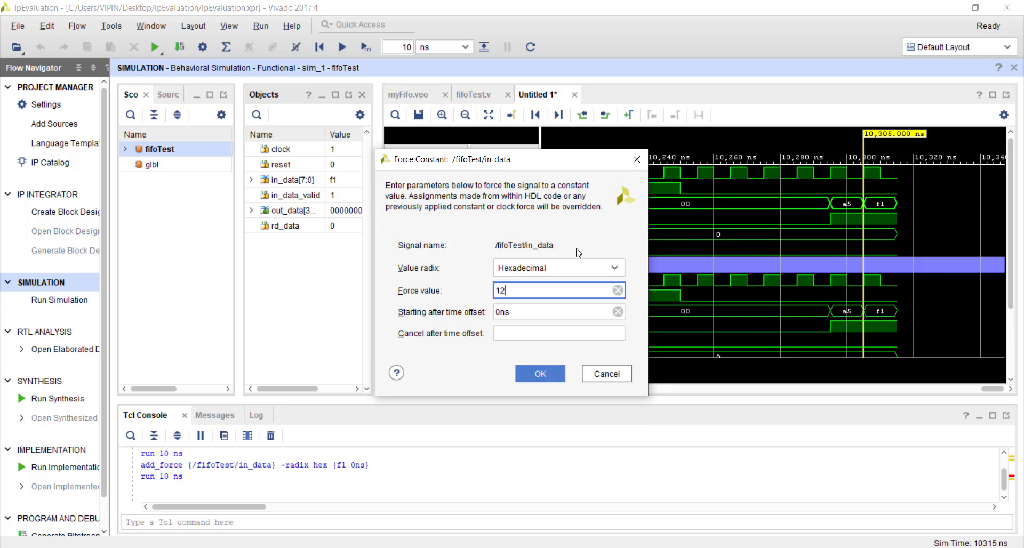
pyautogui.click(546, 372)
pyautogui.click(365, 47)
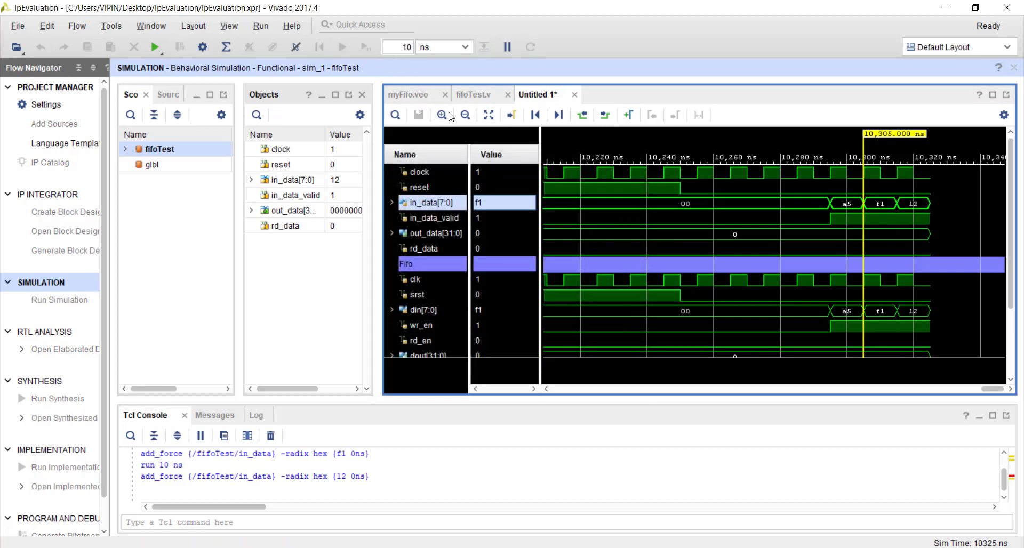
# Step: Force in_data to the constant hexadecimal value 4e and run the simulation for 10 ns
pyautogui.rightClick(452, 208)
pyautogui.click(516, 165)
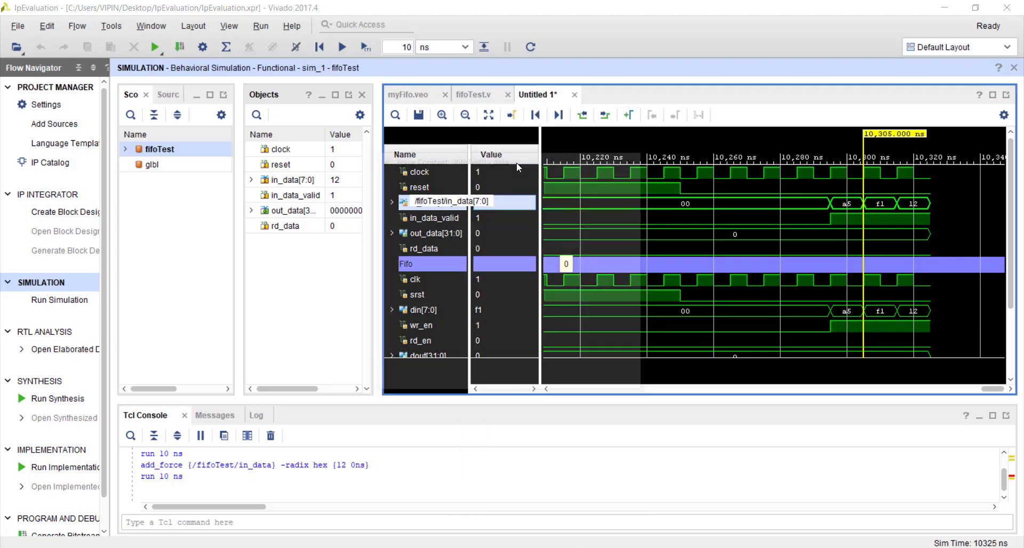
pyautogui.write('4')
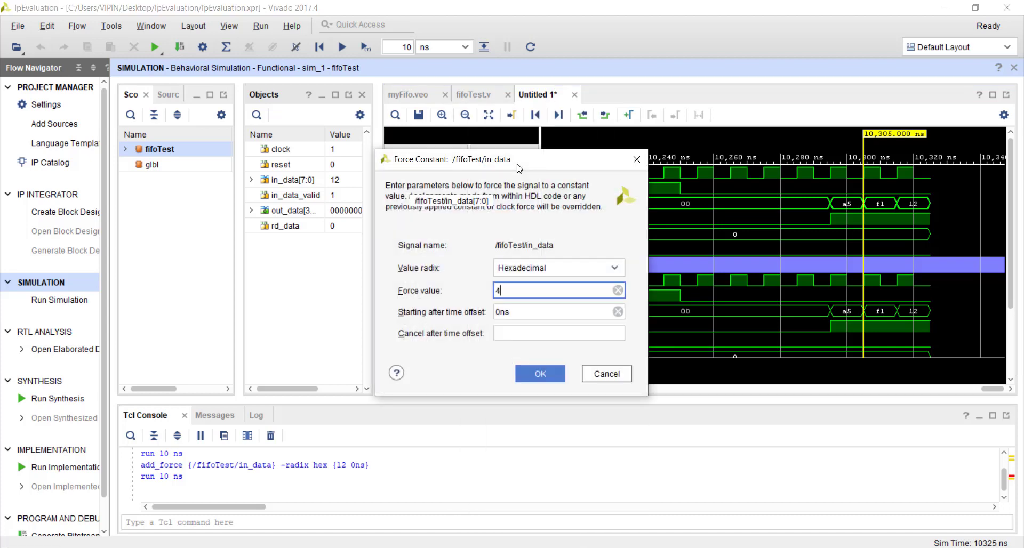
pyautogui.write('e')
pyautogui.click(541, 374)
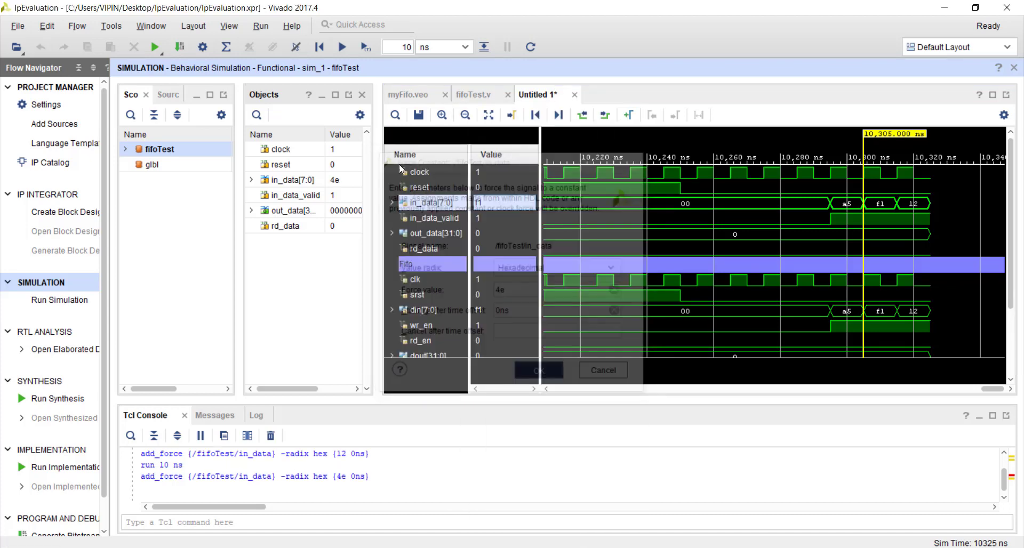
pyautogui.click(363, 48)
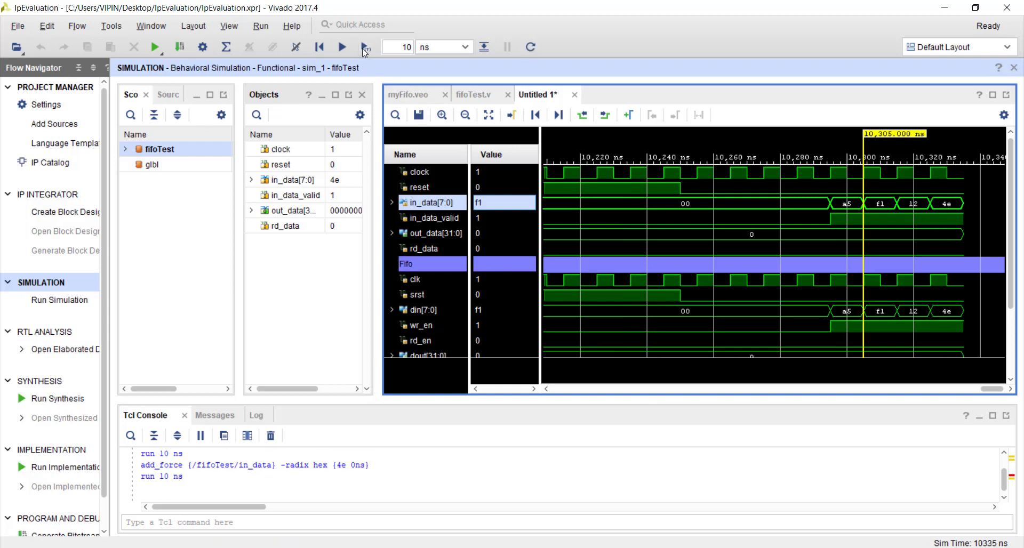
# Step: Force in_data to the constant hexadecimal value ff and run the simulation for 10 ns
pyautogui.rightClick(425, 202)
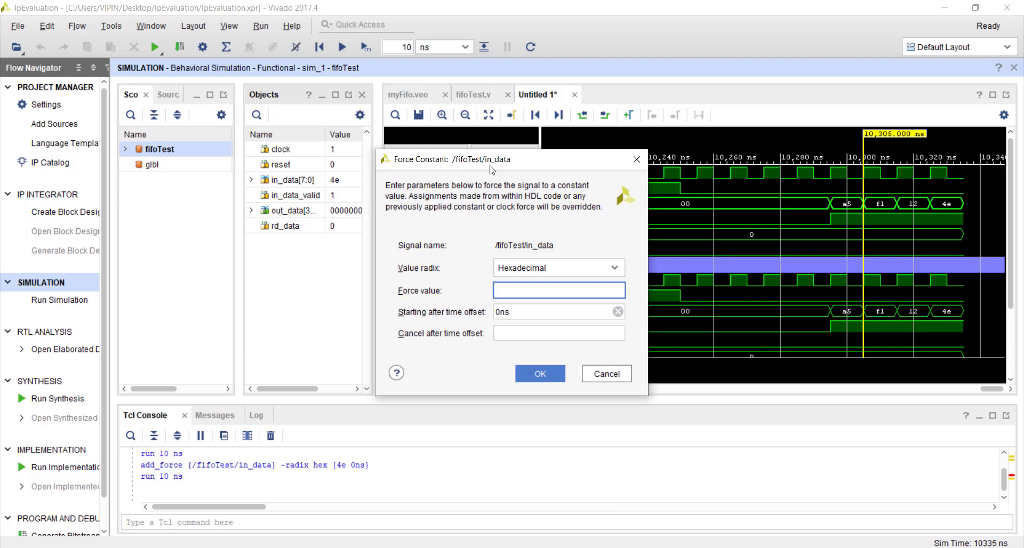
pyautogui.write('ff')
pyautogui.click(539, 374)
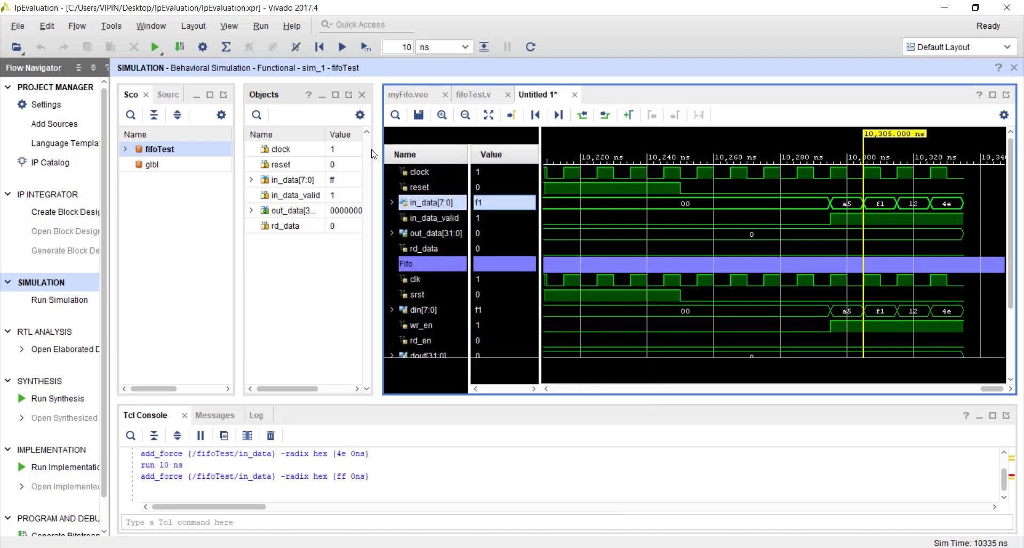
pyautogui.click(365, 47)
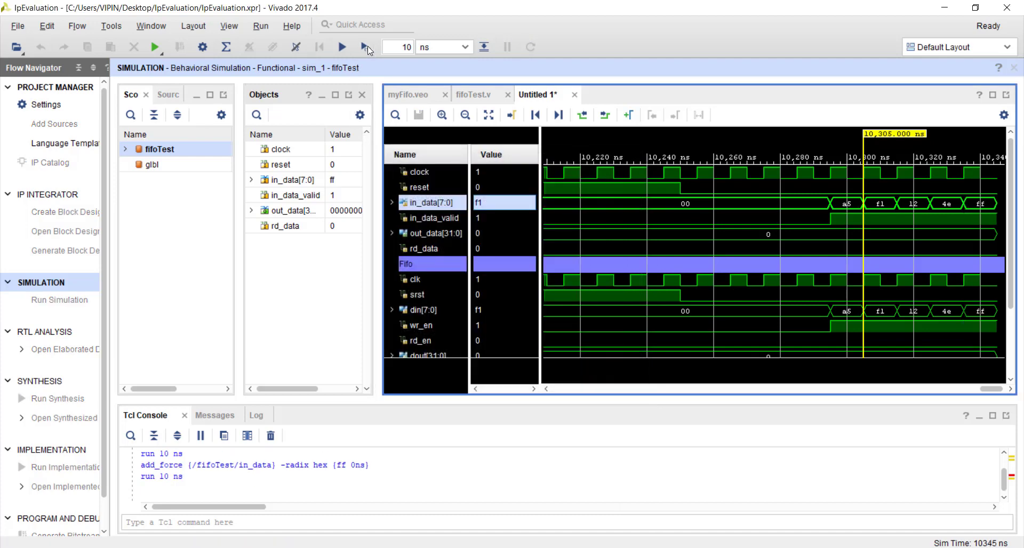
# Step: Force in_data_valid to a constant 0 and run the simulation for two 10 ns steps
pyautogui.rightClick(425, 216)
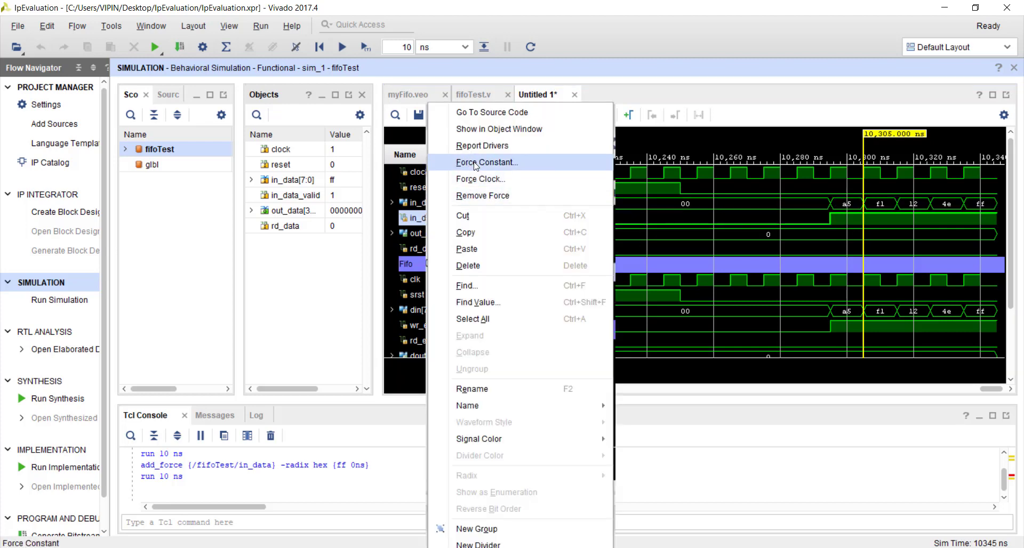
pyautogui.click(475, 160)
pyautogui.write('0')
pyautogui.click(540, 373)
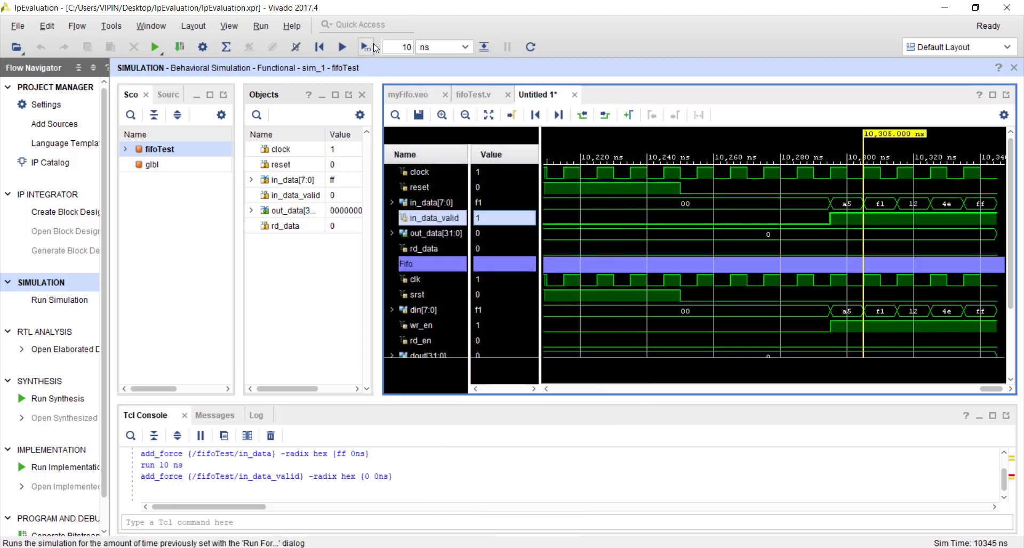
pyautogui.click(364, 47)
pyautogui.click(364, 47)
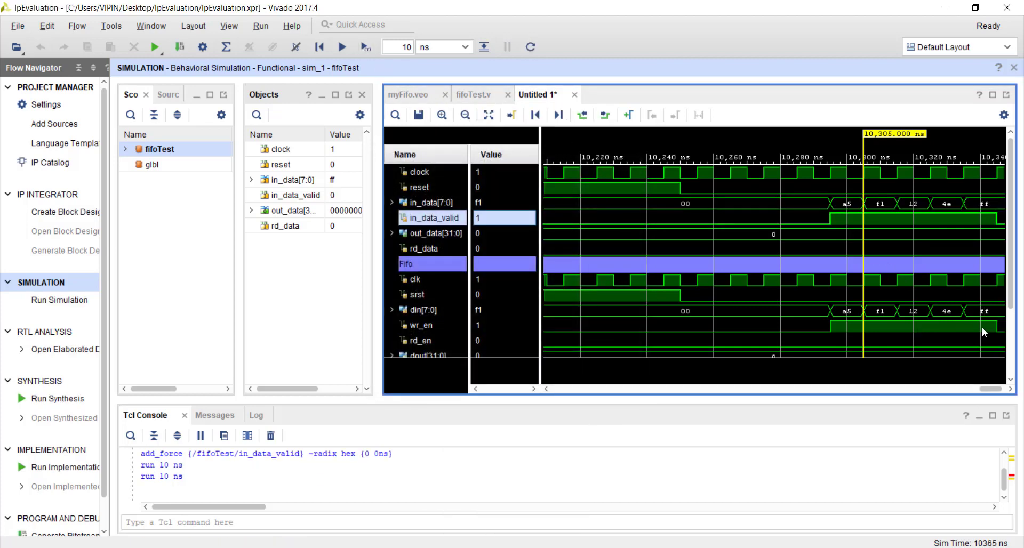
# Step: Place the waveform cursor on the wr_en and empty transitions to check the FIFO flags against the written bytes
pyautogui.click(997, 324)
pyautogui.scroll(-3, 990, 301)
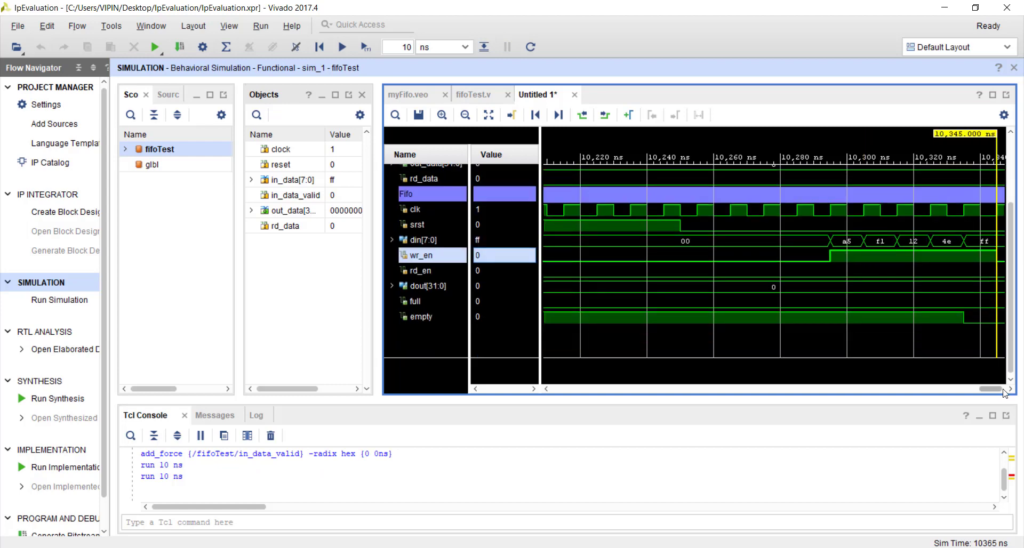
pyautogui.hscroll(3, 1004, 390)
pyautogui.click(903, 321)
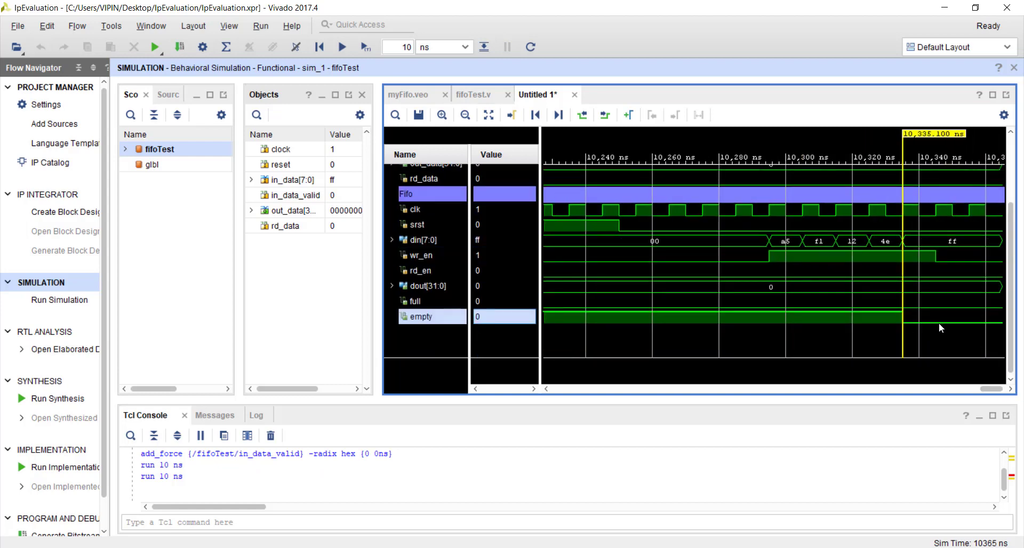
pyautogui.scroll(3, 939, 324)
pyautogui.scroll(-3, 927, 313)
pyautogui.scroll(3, 920, 298)
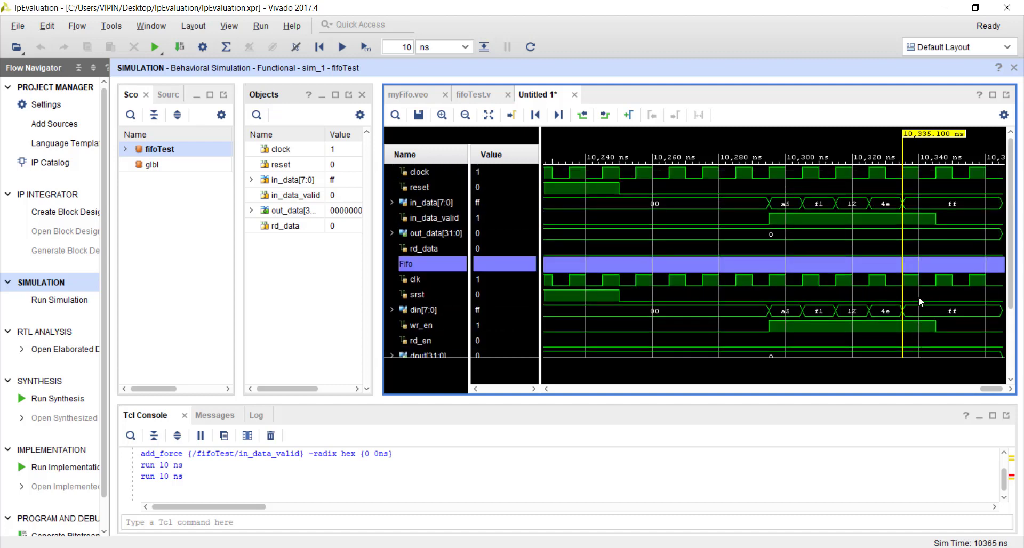
# Step: Force rd_data to the constant hexadecimal value 1 and run the simulation for two 10 ns steps
pyautogui.click(438, 249)
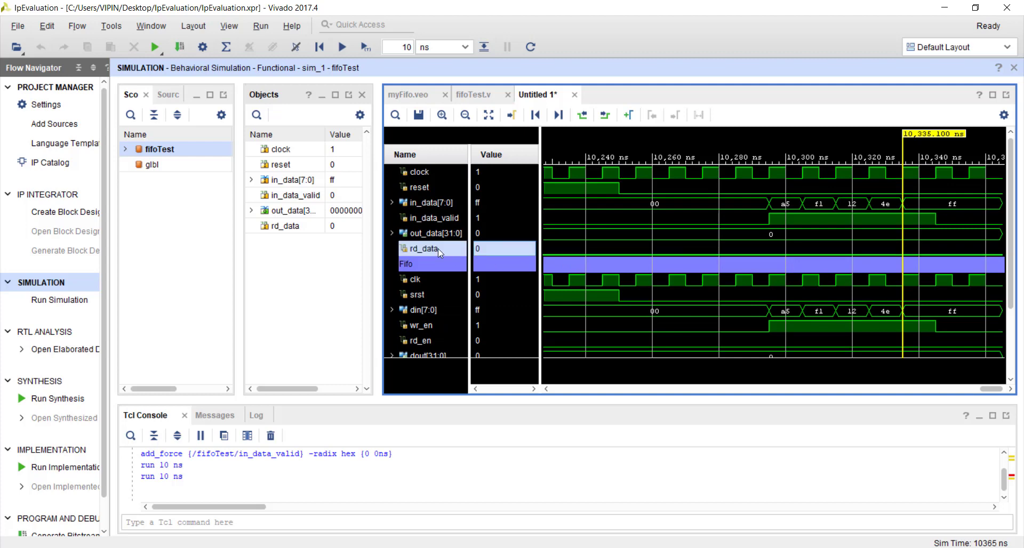
pyautogui.rightClick(437, 248)
pyautogui.click(522, 169)
pyautogui.write('1')
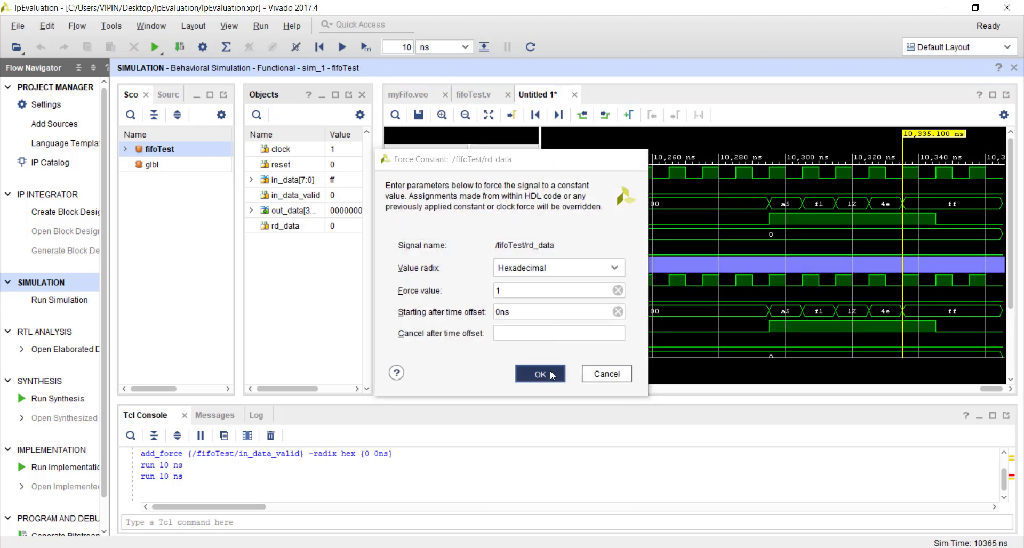
pyautogui.click(540, 374)
pyautogui.click(366, 47)
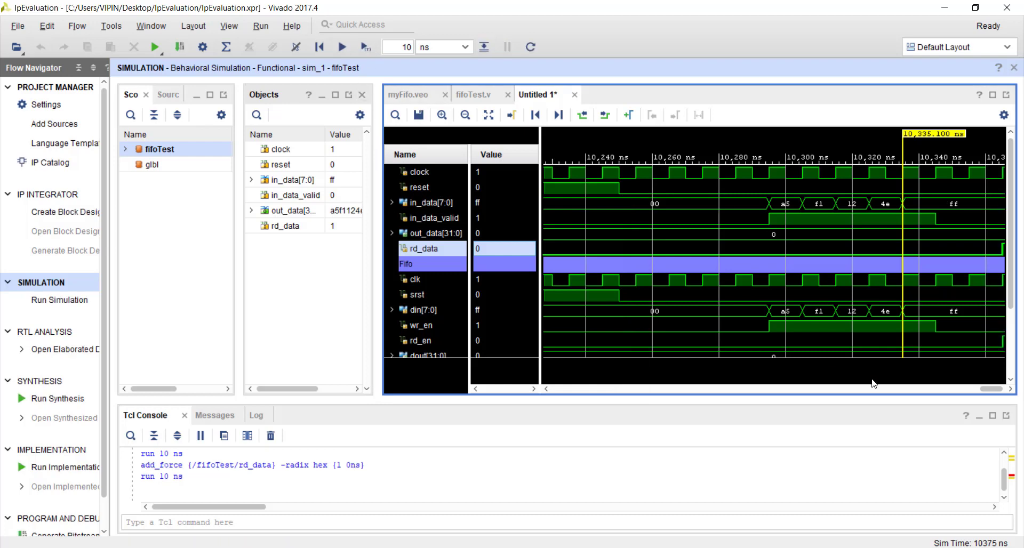
pyautogui.click(1009, 389)
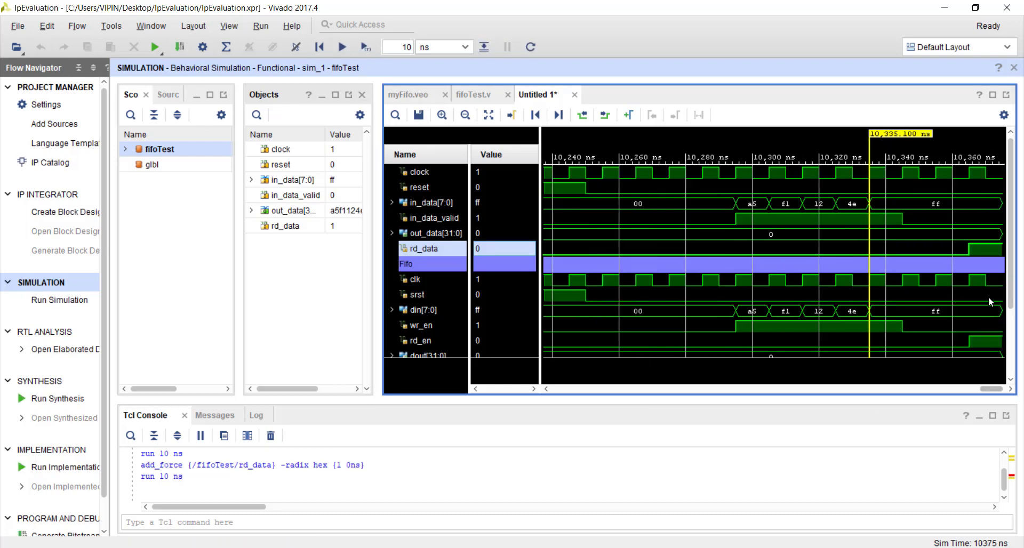
pyautogui.rightClick(451, 251)
pyautogui.press('Escape')
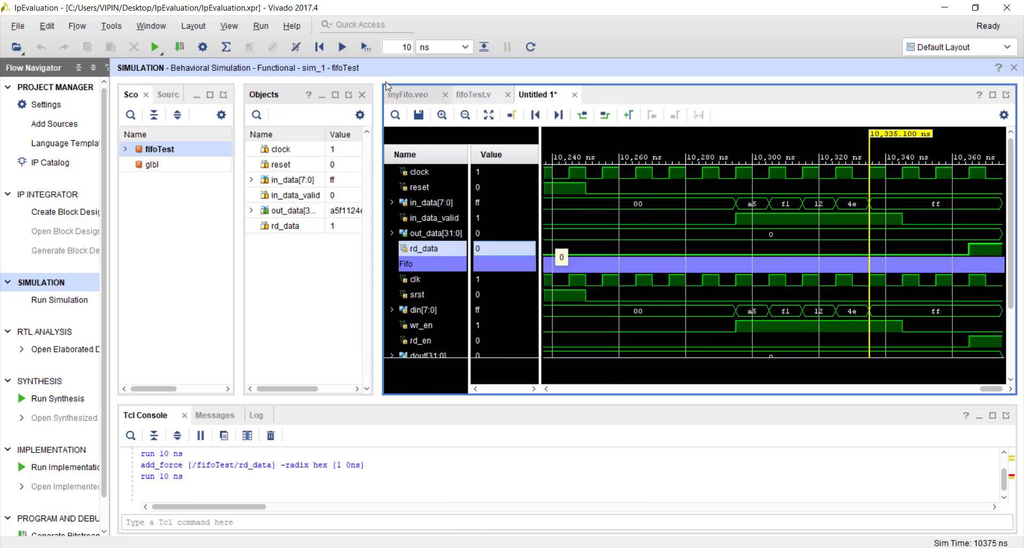
pyautogui.click(366, 46)
pyautogui.moveTo(997, 389); pyautogui.dragTo(1020, 392)
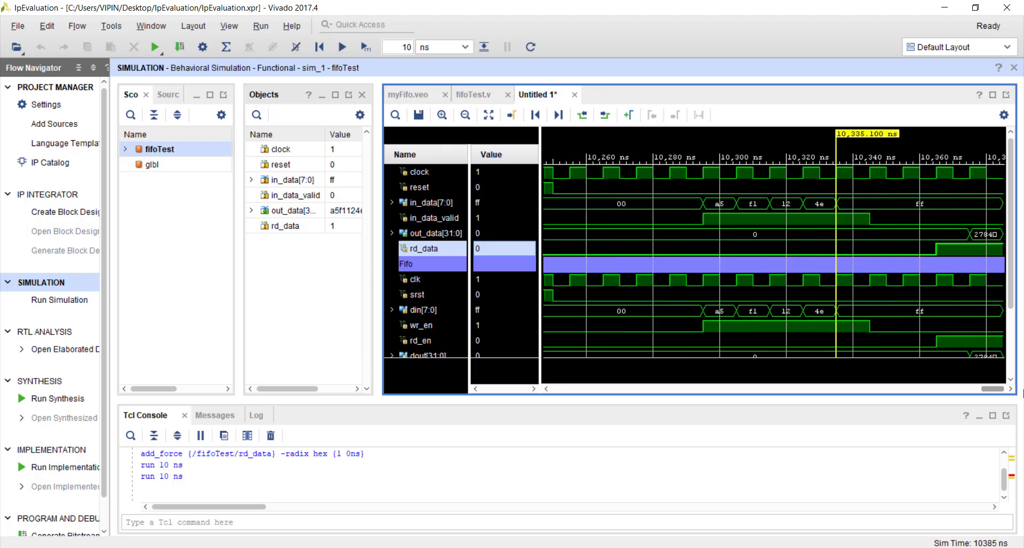
# Step: Place the waveform cursor where the FIFO output changes and display out_data[31:0] in hexadecimal radix
pyautogui.scroll(-3, 969, 177)
pyautogui.click(968, 283)
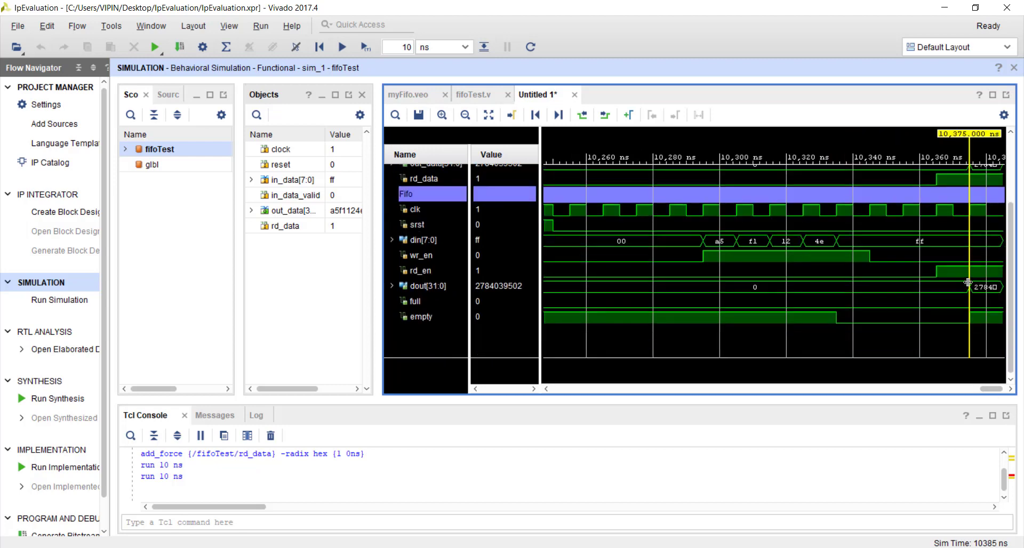
pyautogui.scroll(3, 917, 223)
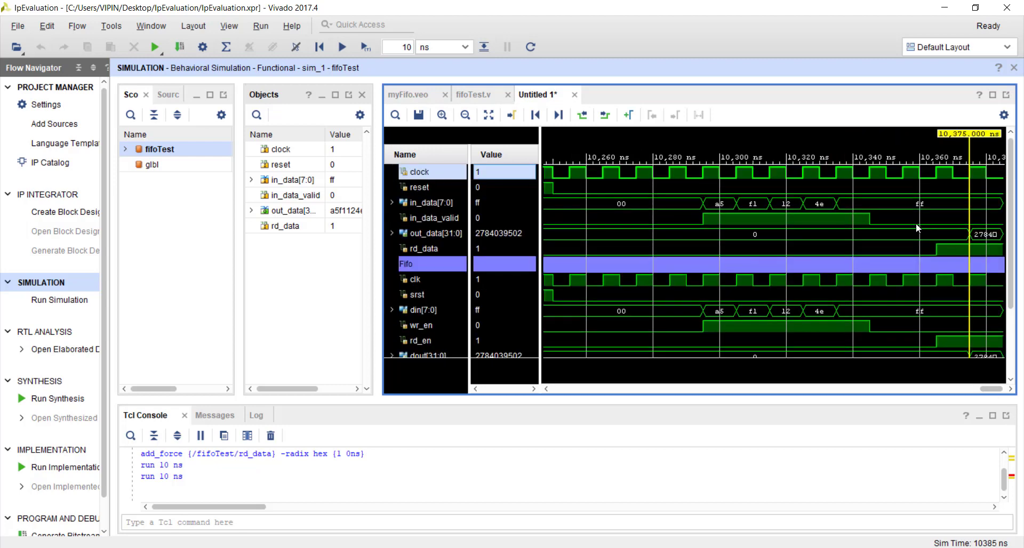
pyautogui.click(979, 236)
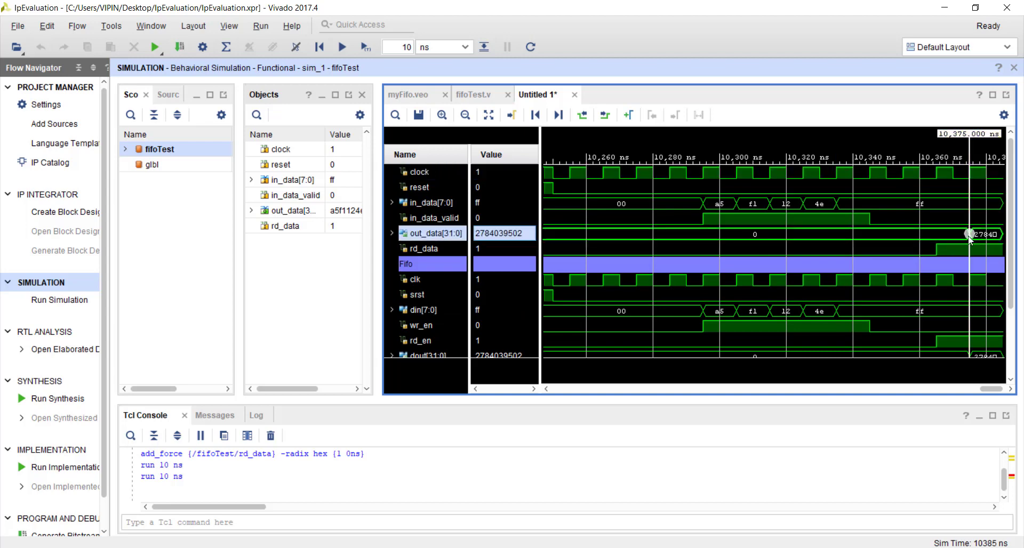
pyautogui.rightClick(454, 232)
pyautogui.moveTo(606, 475)
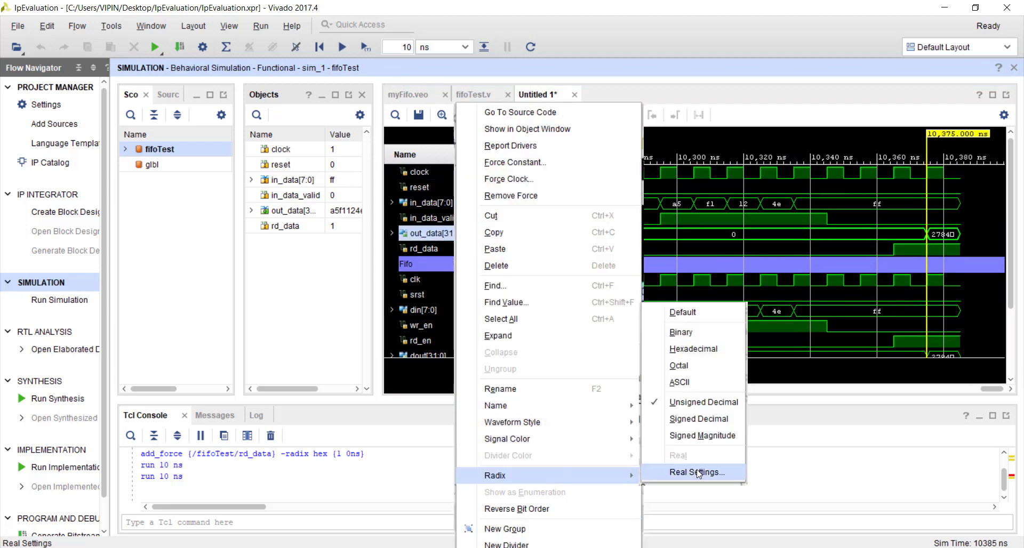
pyautogui.click(693, 349)
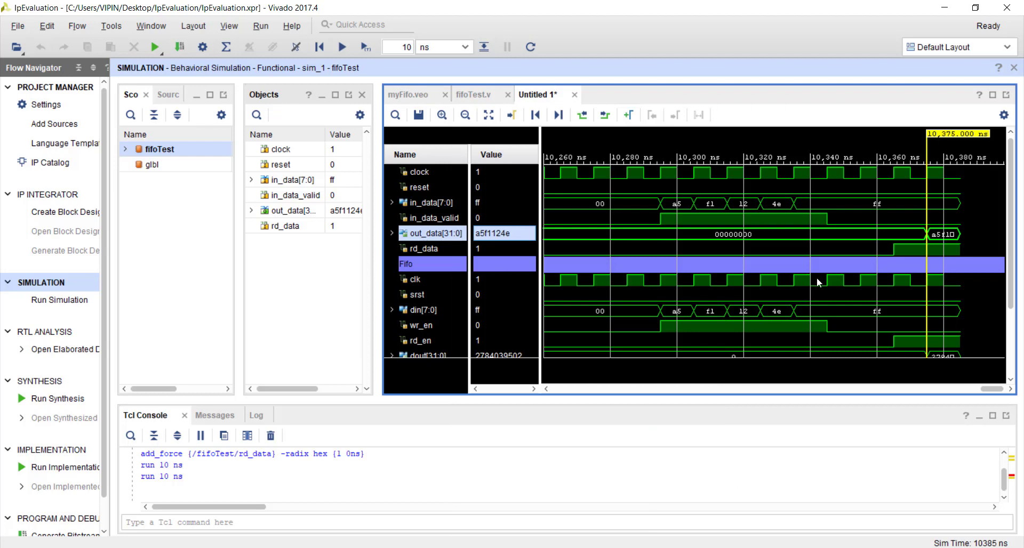
# Step: Compare the 32-bit out_data word with the bytes written on in_data, and check when the empty flag changes
pyautogui.click(942, 235)
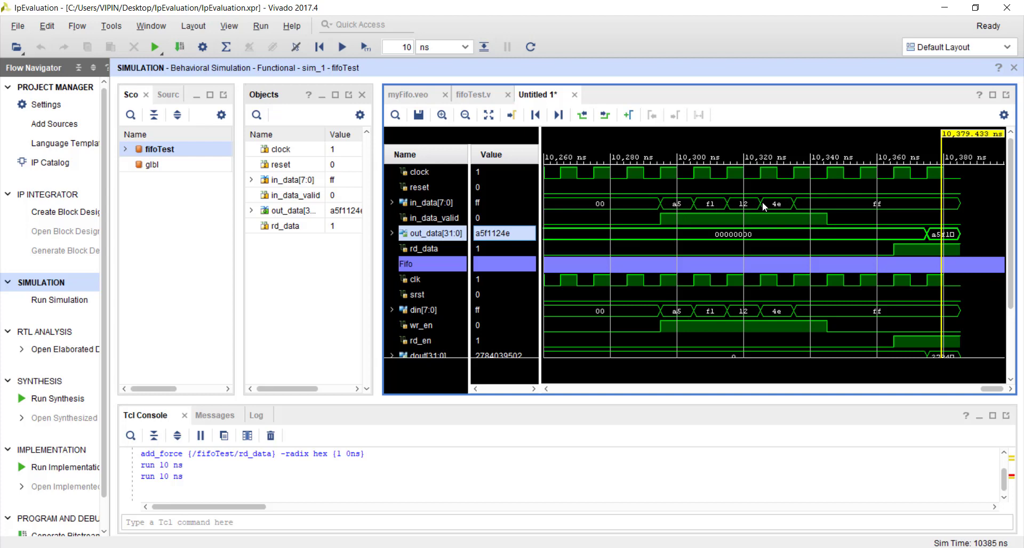
pyautogui.moveTo(762, 202)
pyautogui.click(926, 232)
pyautogui.scroll(-3, 948, 237)
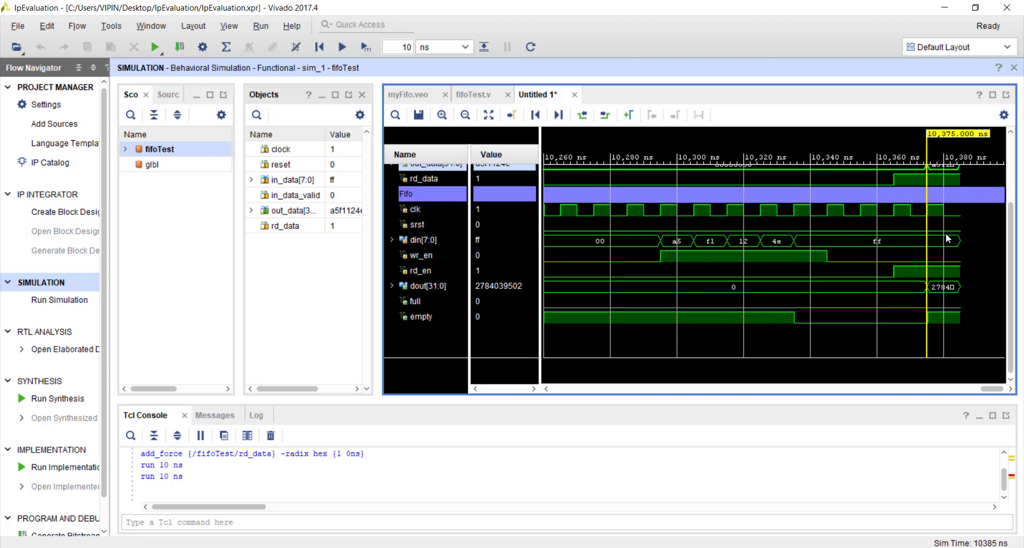
pyautogui.click(916, 318)
pyautogui.click(928, 320)
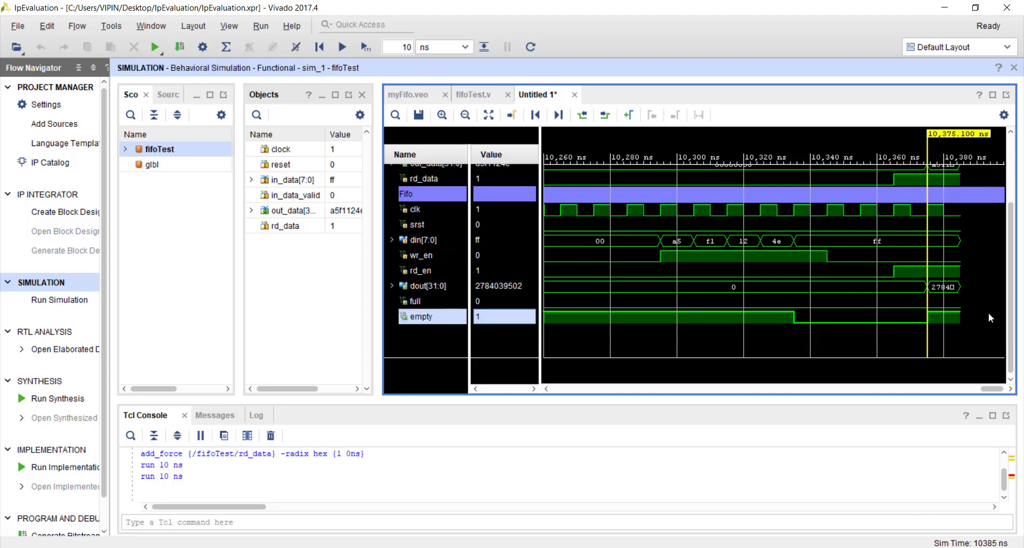
pyautogui.scroll(3, 952, 291)
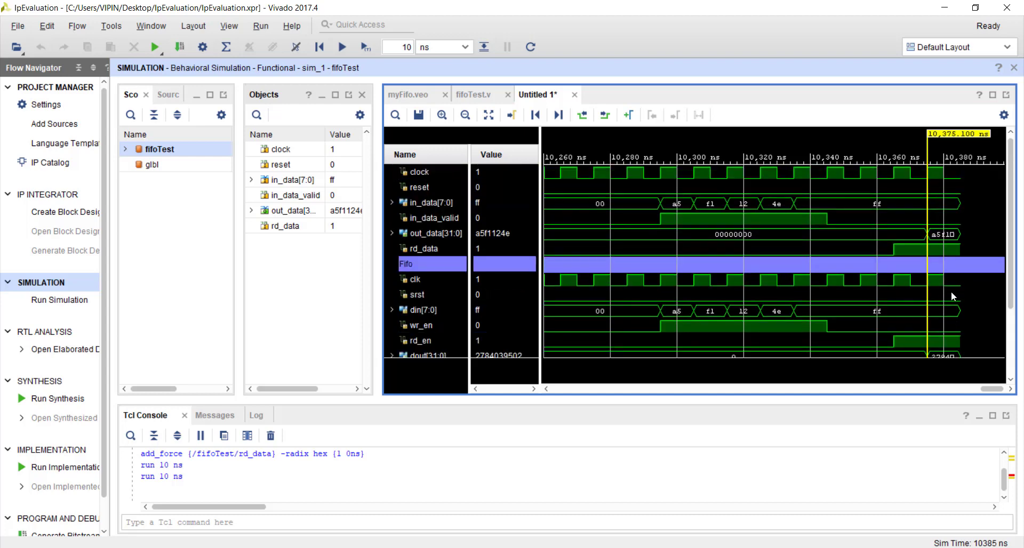
pyautogui.moveTo(945, 293)
# Step: Open the IP Catalog, search it for RAM, and look through the listed memory generator cores
pyautogui.click(63, 163)
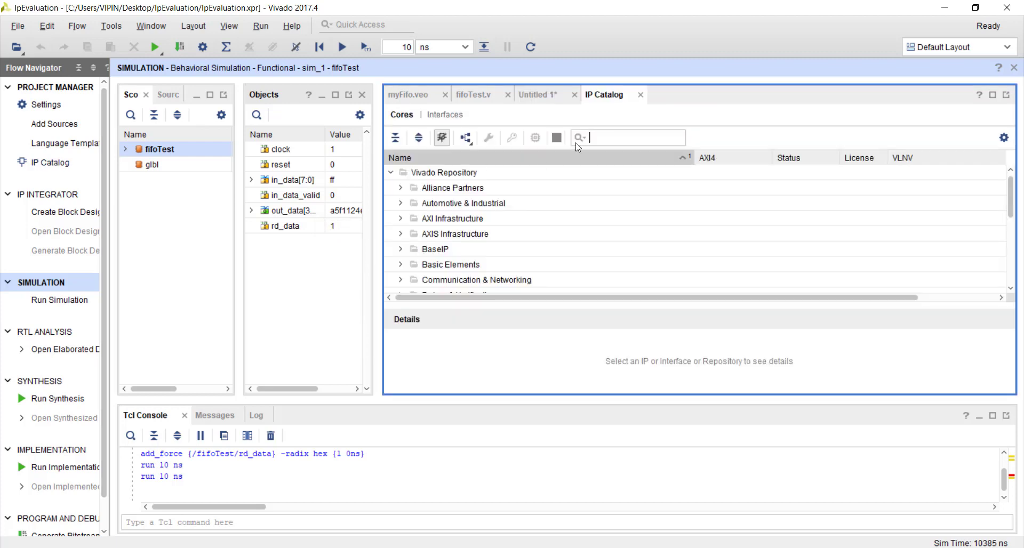
pyautogui.write('RAM')
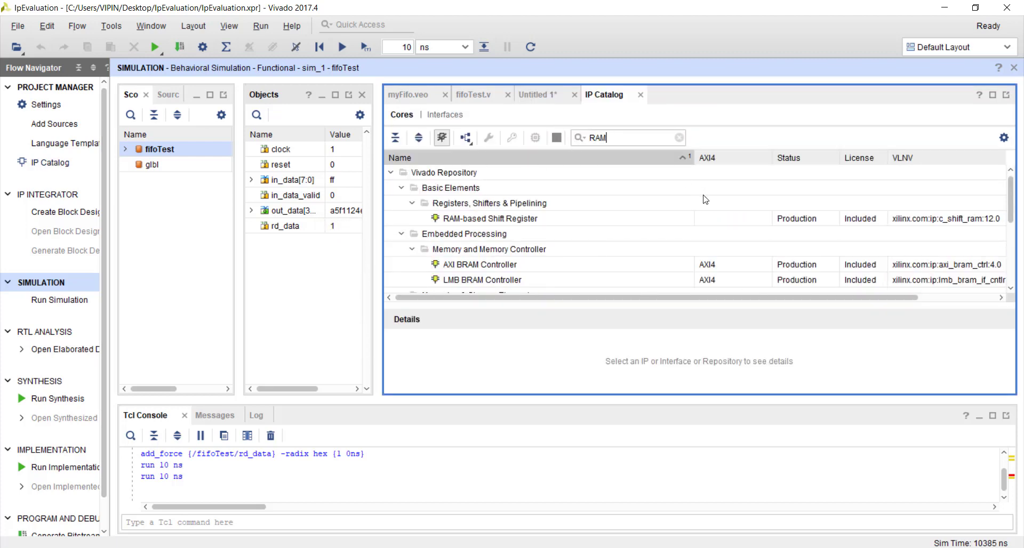
pyautogui.scroll(-2, 633, 199)
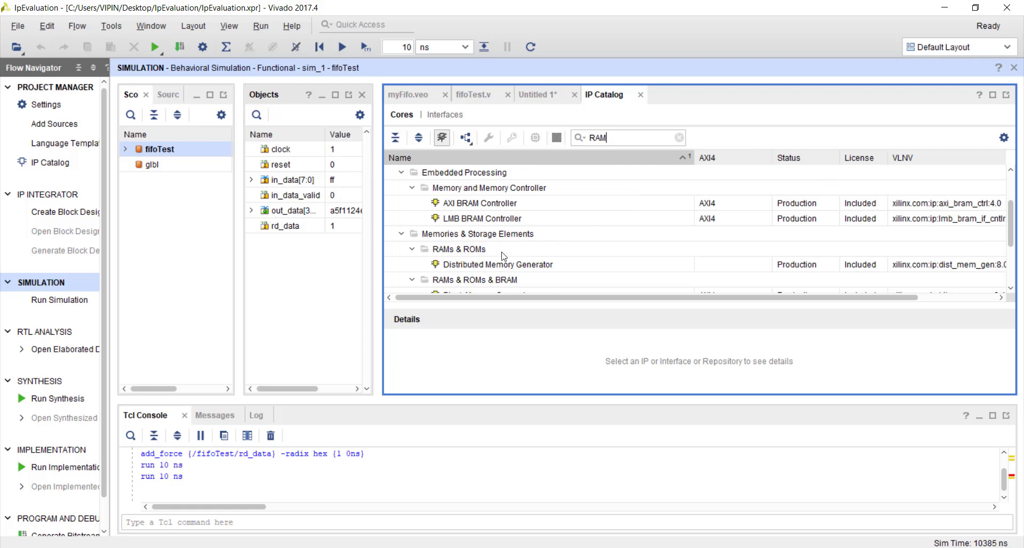
pyautogui.scroll(-1, 497, 266)
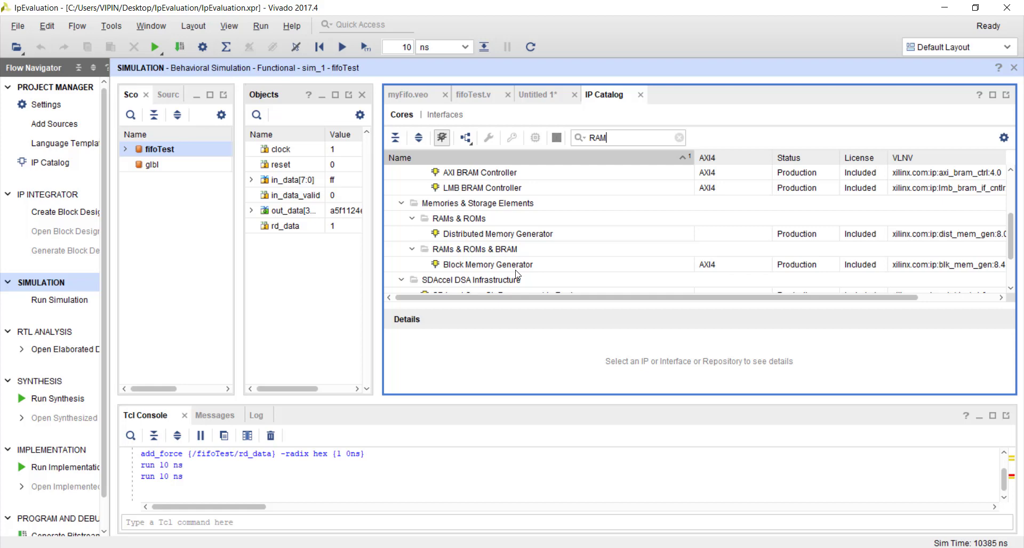
# Step: Search the IP Catalog for PLL
pyautogui.press('BackSpace')
pyautogui.press('BackSpace')
pyautogui.press('BackSpace')
pyautogui.write('PLL')
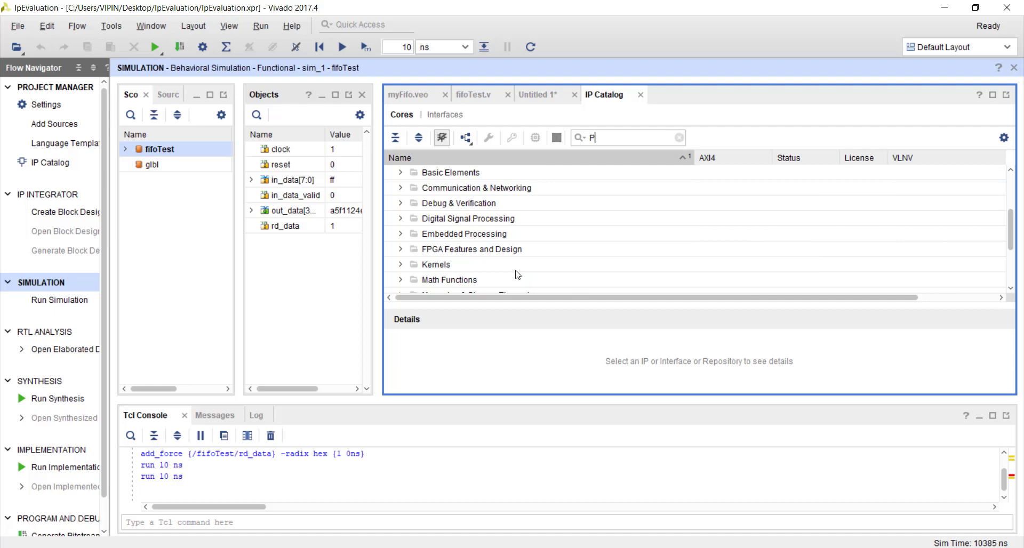
# Step: Search the IP Catalog for clock and open the Clocking Wizard core for customization
pyautogui.press('BackSpace')
pyautogui.press('BackSpace')
pyautogui.press('BackSpace')
pyautogui.write('clock')
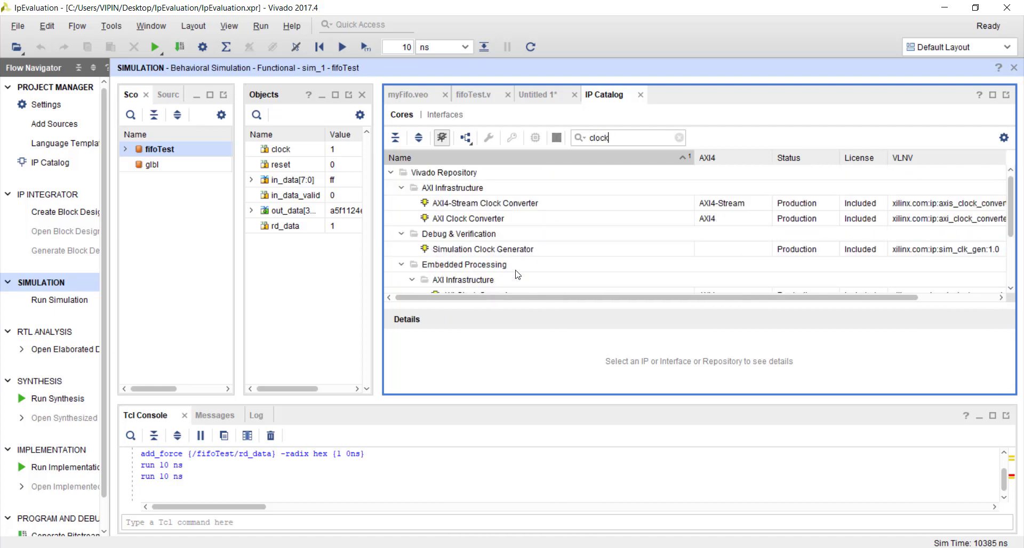
pyautogui.scroll(-1, 563, 233)
pyautogui.scroll(-1, 562, 233)
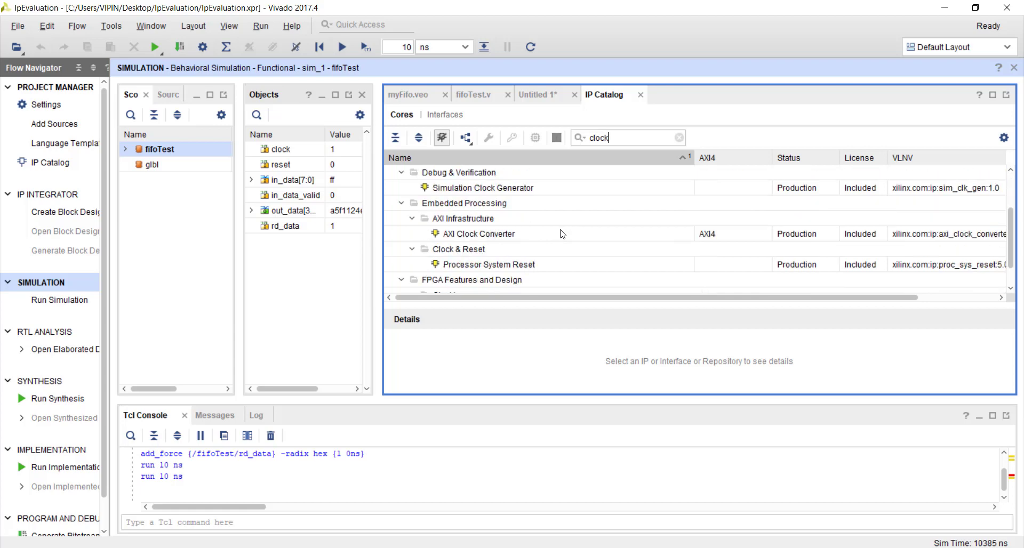
pyautogui.scroll(-1, 546, 257)
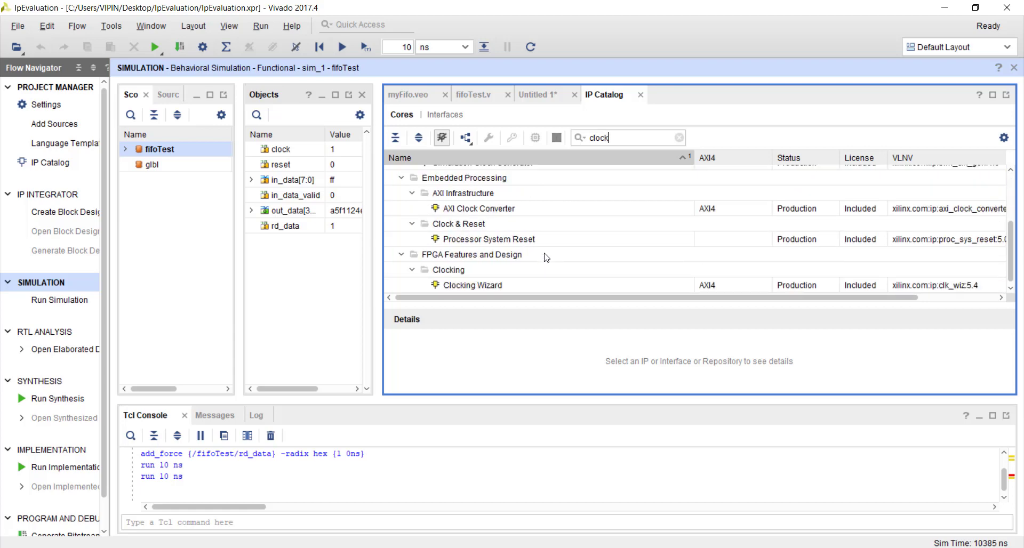
pyautogui.doubleClick(504, 285)
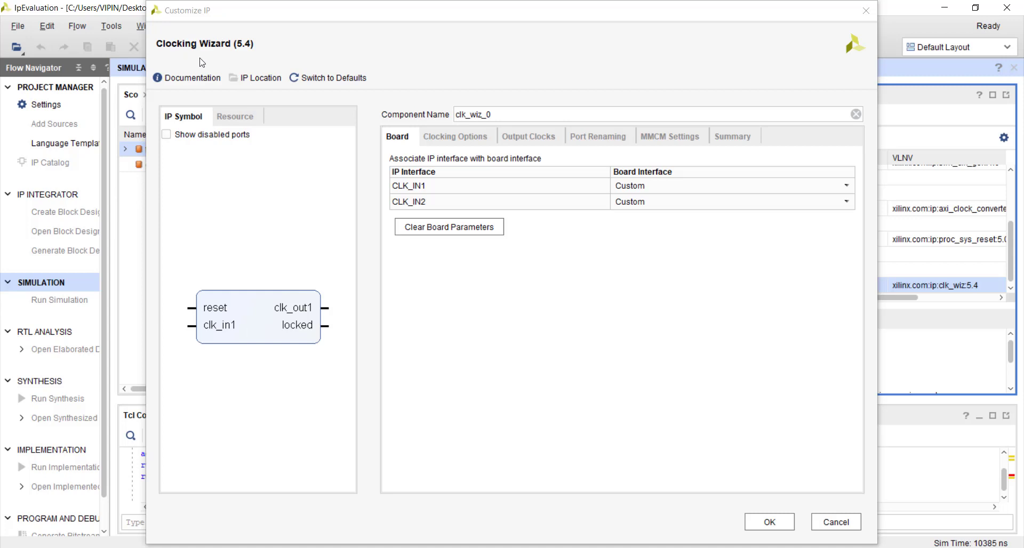
# Step: Review the Clocking Wizard's clocking options and set the requested output frequency of clk_out1 to 10.000 MHz
pyautogui.click(465, 139)
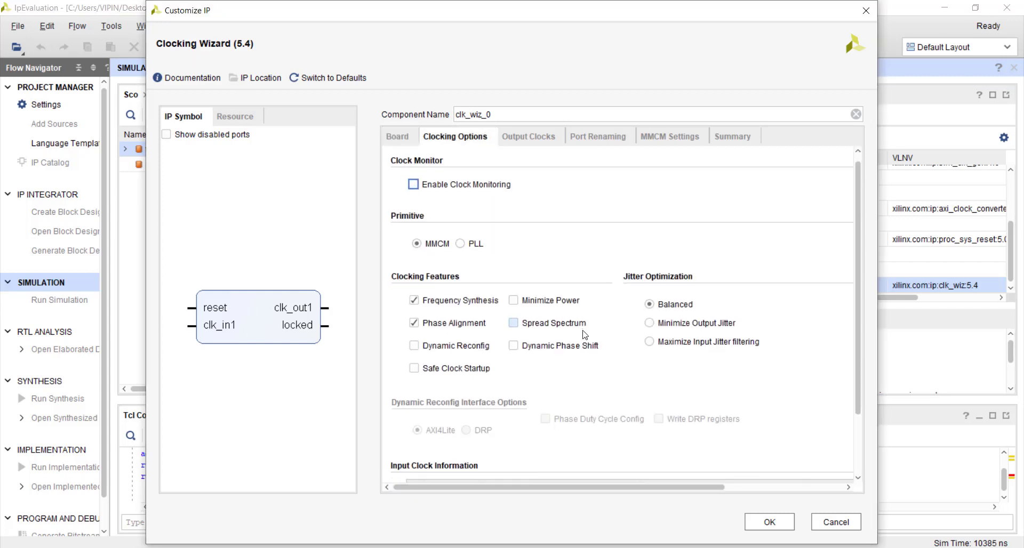
pyautogui.scroll(-3, 856, 410)
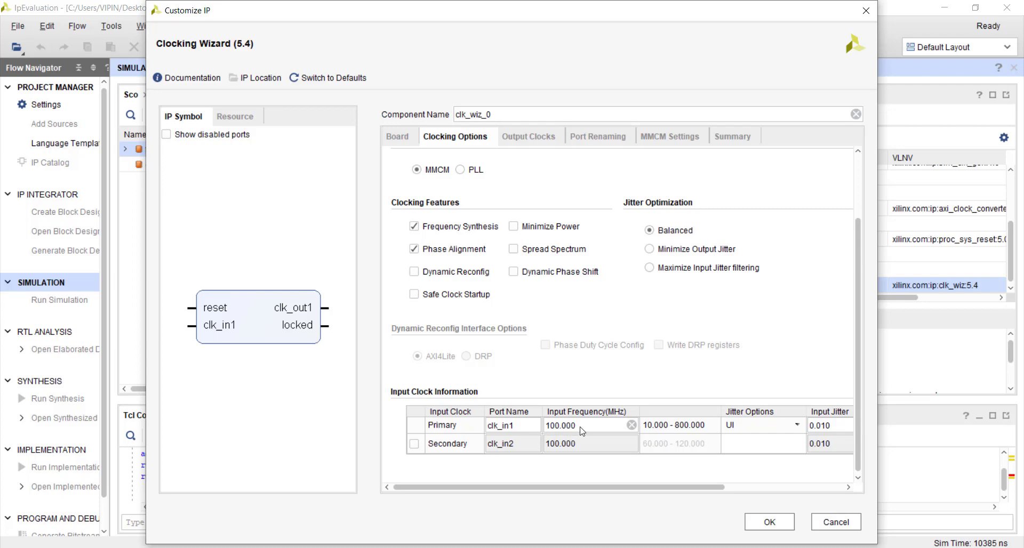
pyautogui.click(527, 140)
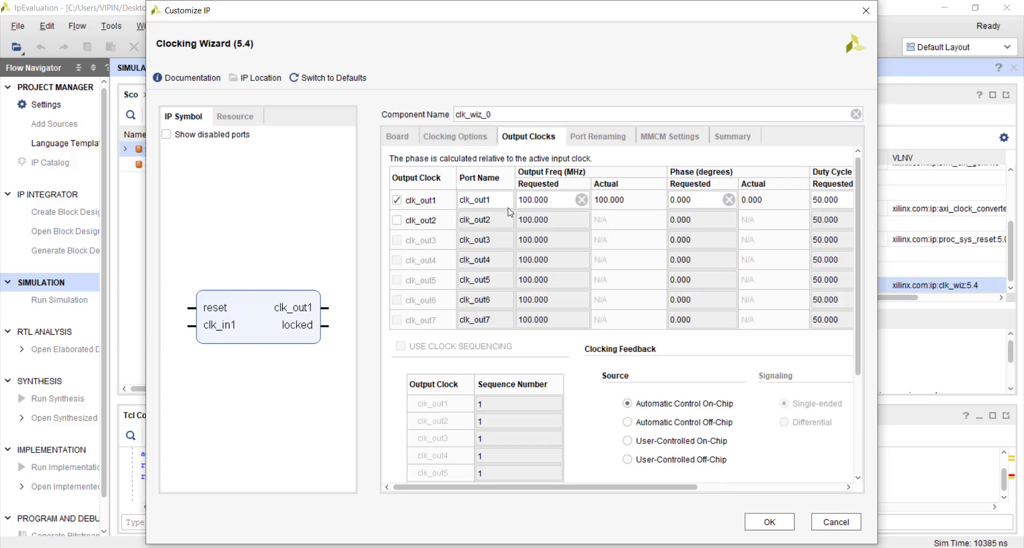
pyautogui.click(530, 199)
pyautogui.press('BackSpace')
pyautogui.click(544, 200)
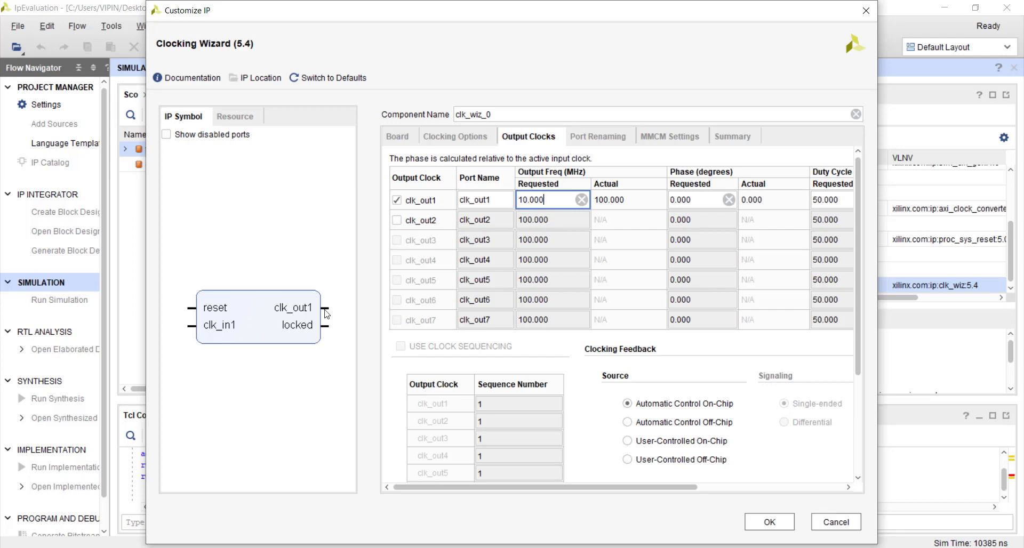
# Step: Enable the additional output clocks clk_out2 through clk_out7
pyautogui.click(398, 224)
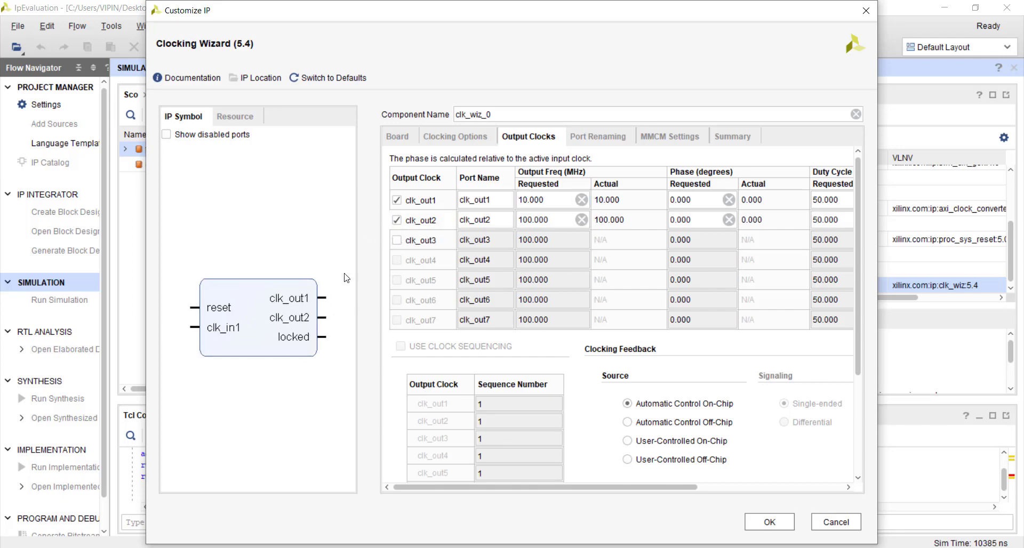
pyautogui.click(396, 240)
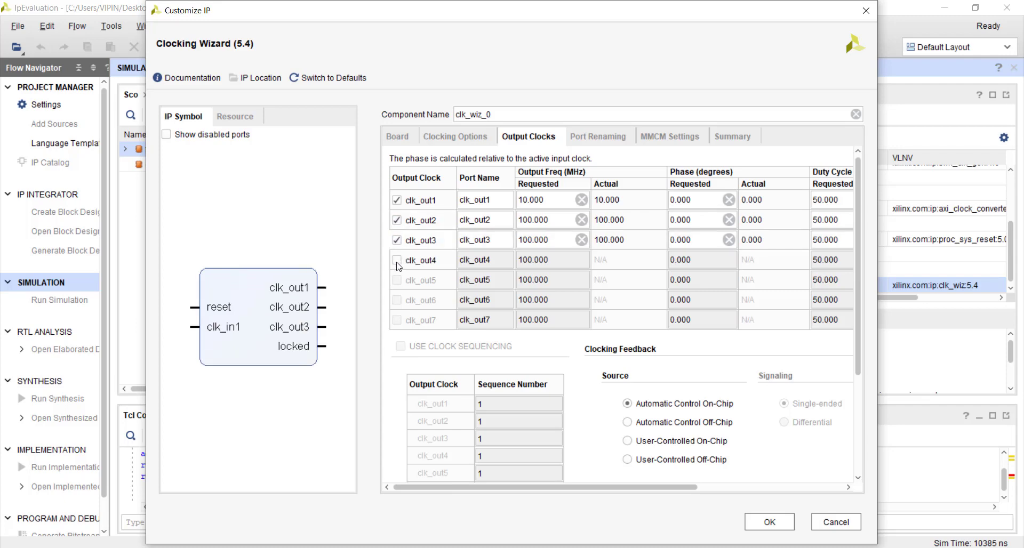
pyautogui.click(396, 260)
pyautogui.click(397, 281)
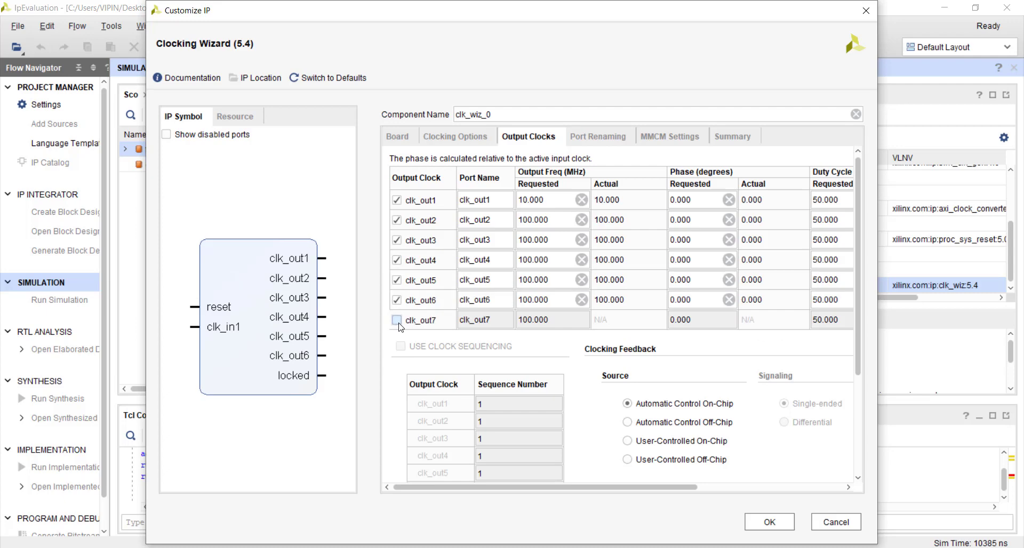
pyautogui.click(398, 322)
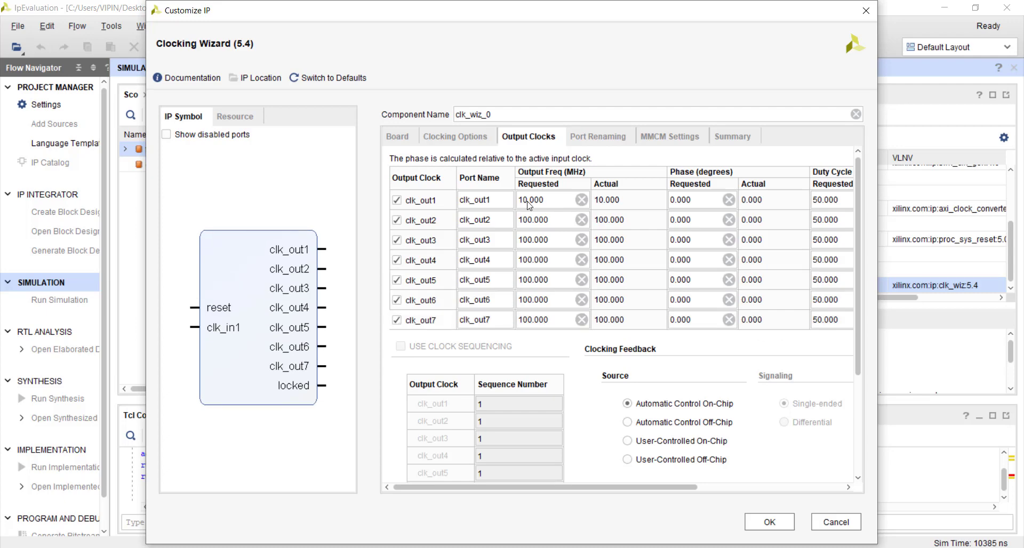
# Step: Set the requested output frequencies of clk_out2 to 20.000 MHz and clk_out3 to 50.000 MHz
pyautogui.click(526, 219)
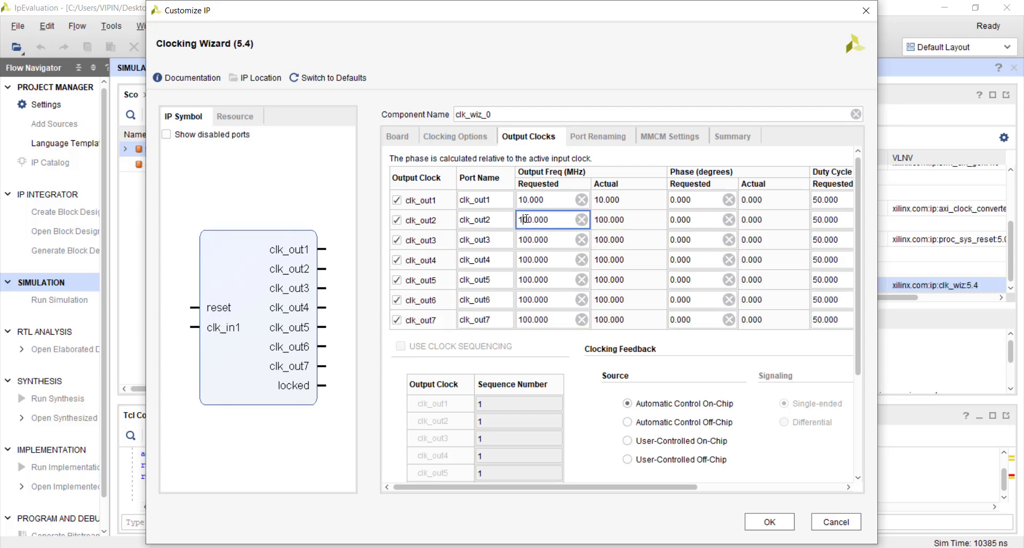
pyautogui.moveTo(526, 219); pyautogui.dragTo(516, 220)
pyautogui.write('2')
pyautogui.click(528, 240)
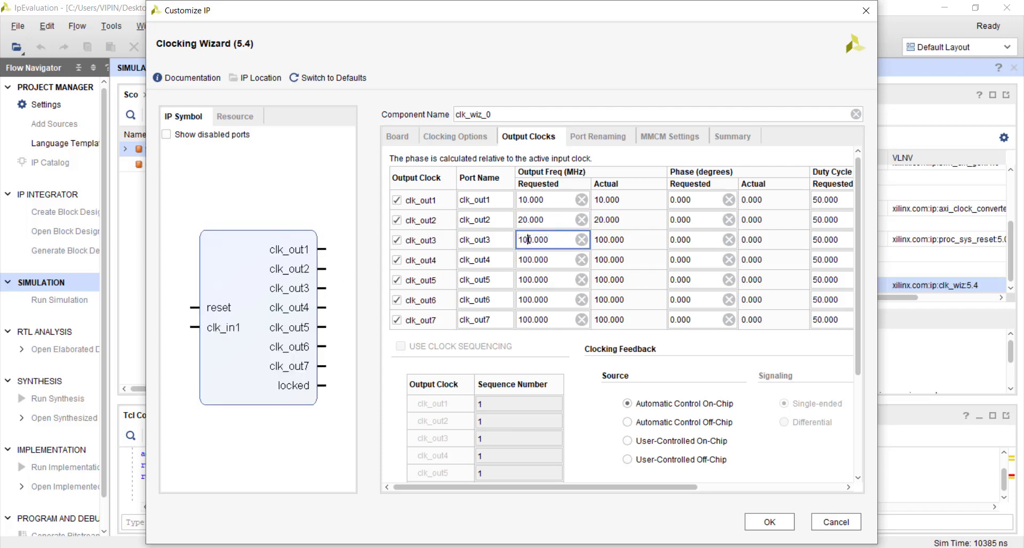
pyautogui.moveTo(529, 240); pyautogui.dragTo(516, 240)
pyautogui.write('5')
pyautogui.click(531, 265)
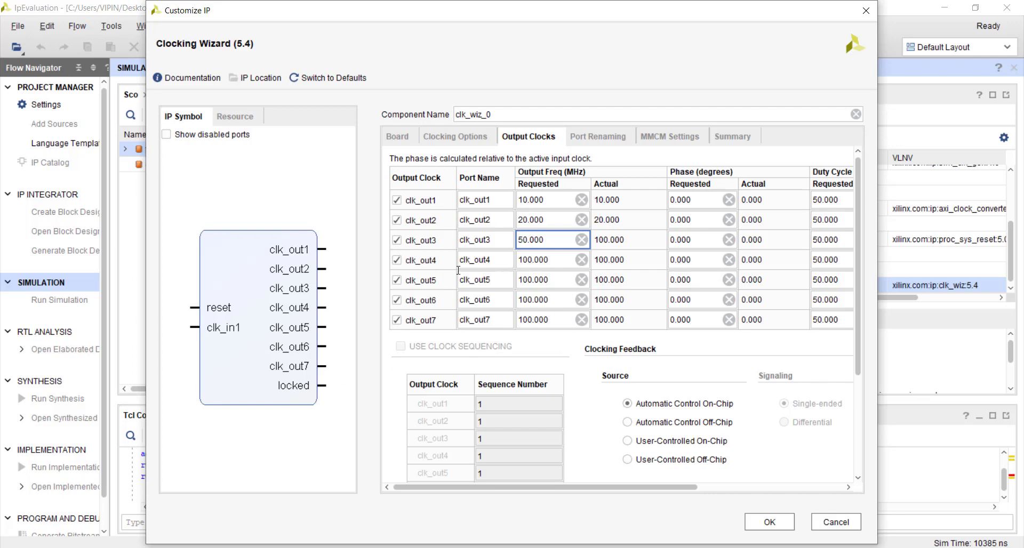